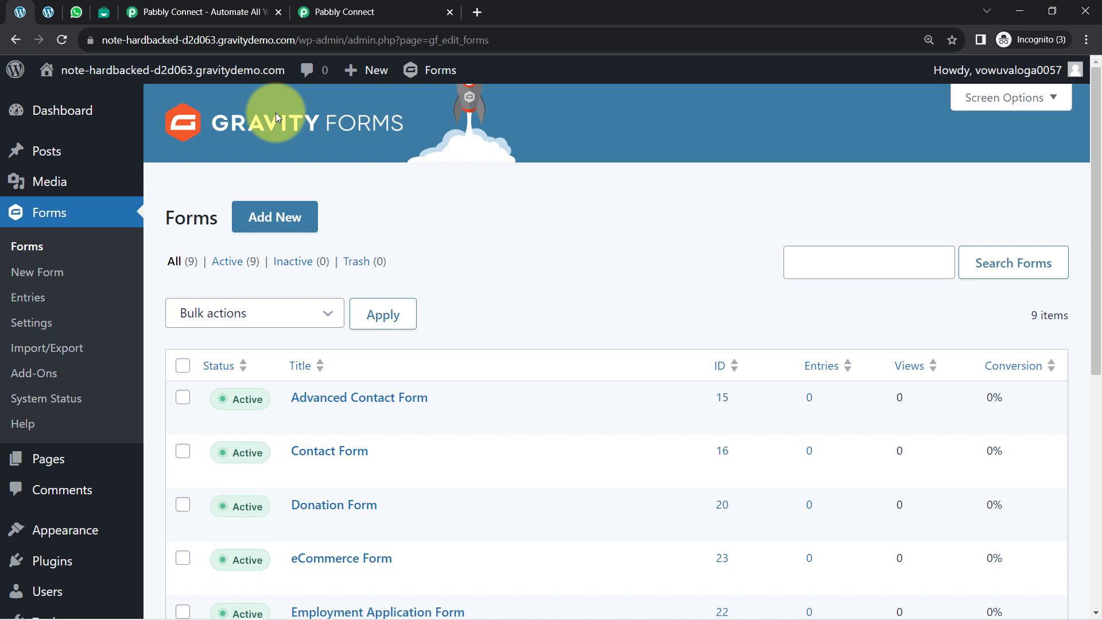
# Step: Look through the open WhatsApp Web, Interakt templates and Pabbly Connect pages to review the apps involved in the integration
pyautogui.click(76, 11)
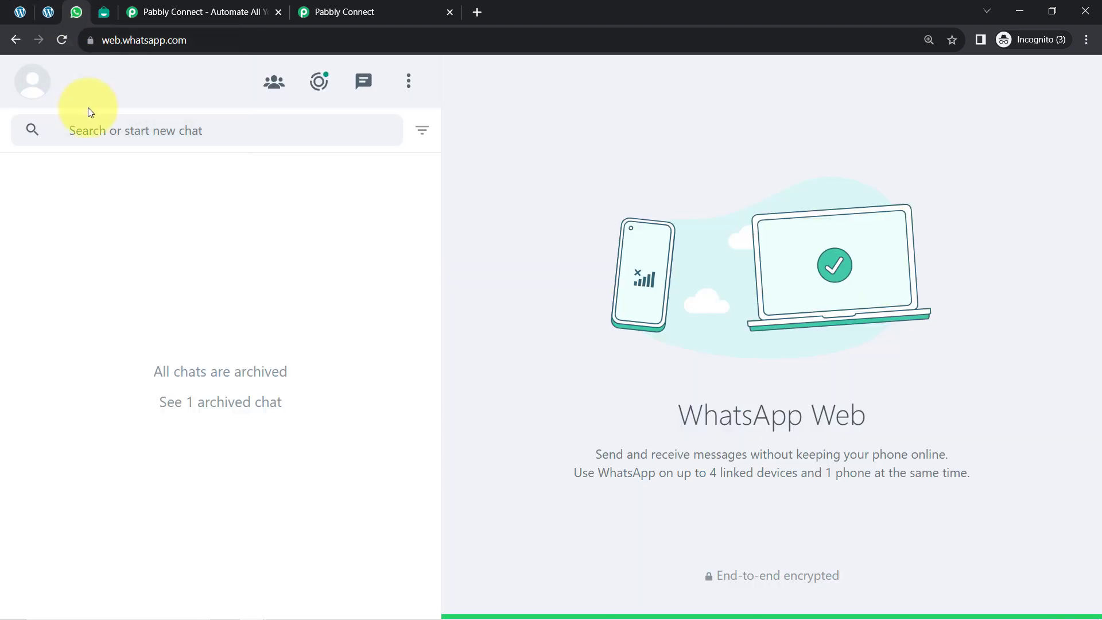
pyautogui.click(104, 11)
pyautogui.click(157, 42)
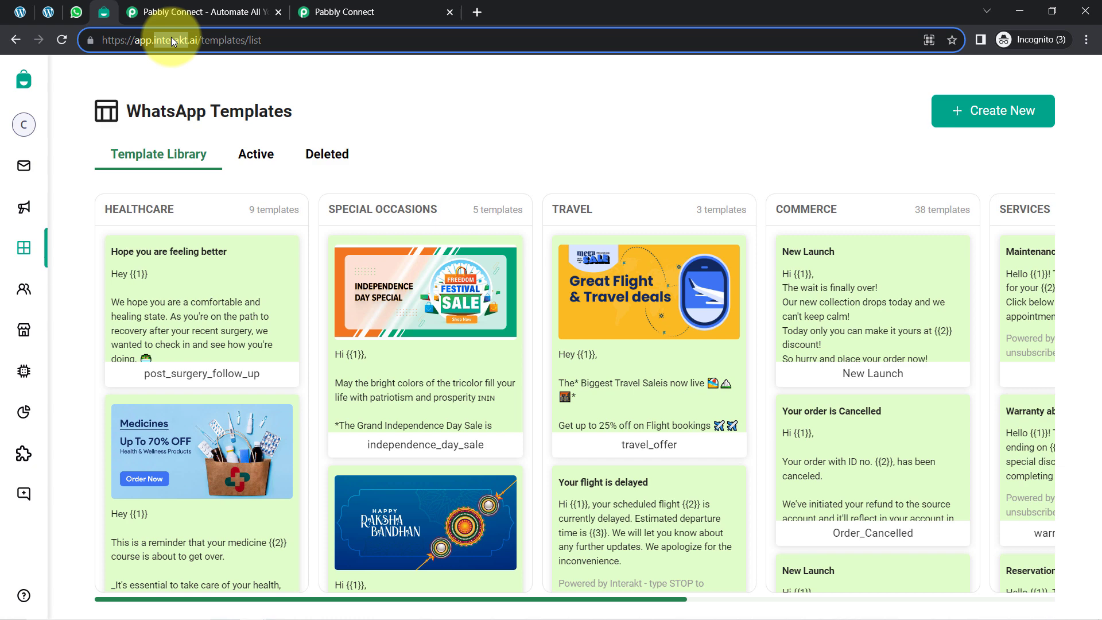
pyautogui.click(172, 12)
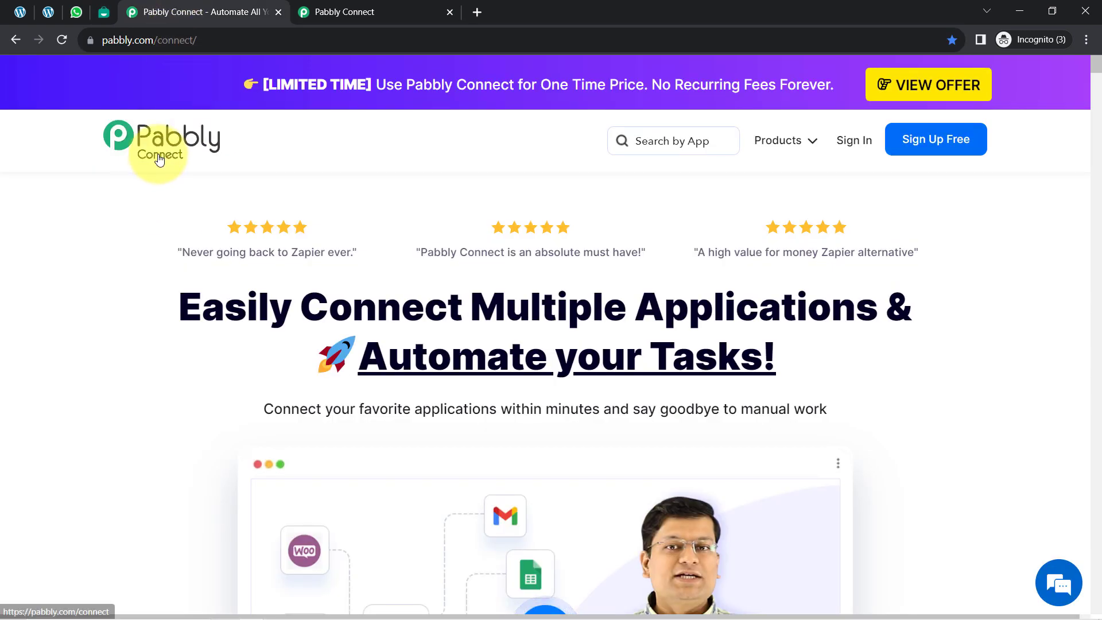
pyautogui.moveTo(202, 310); pyautogui.dragTo(692, 387)
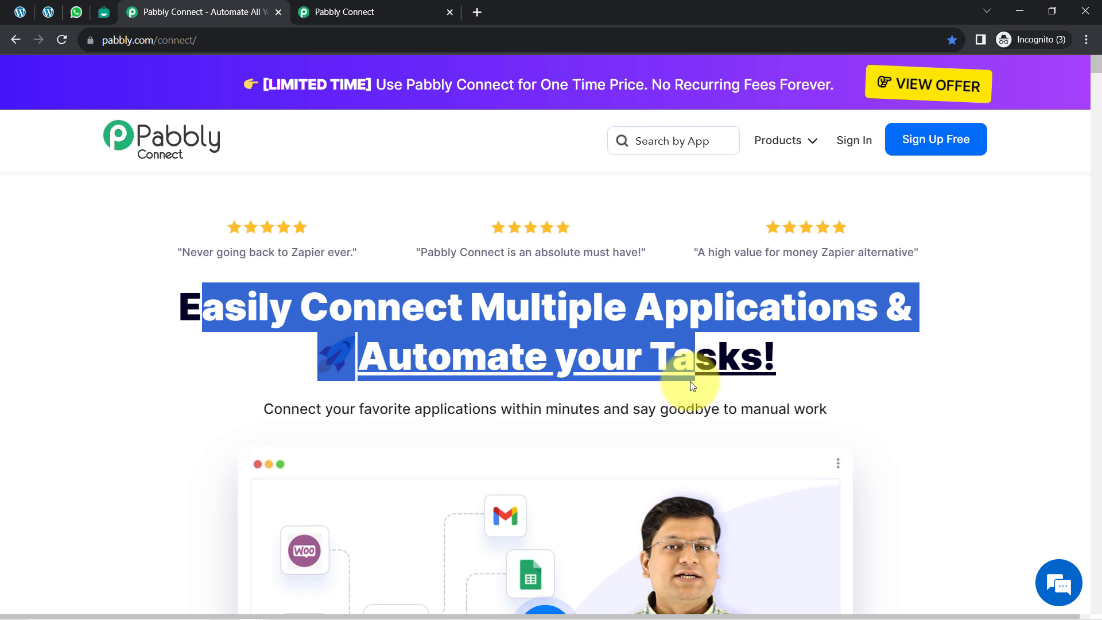
pyautogui.click(419, 8)
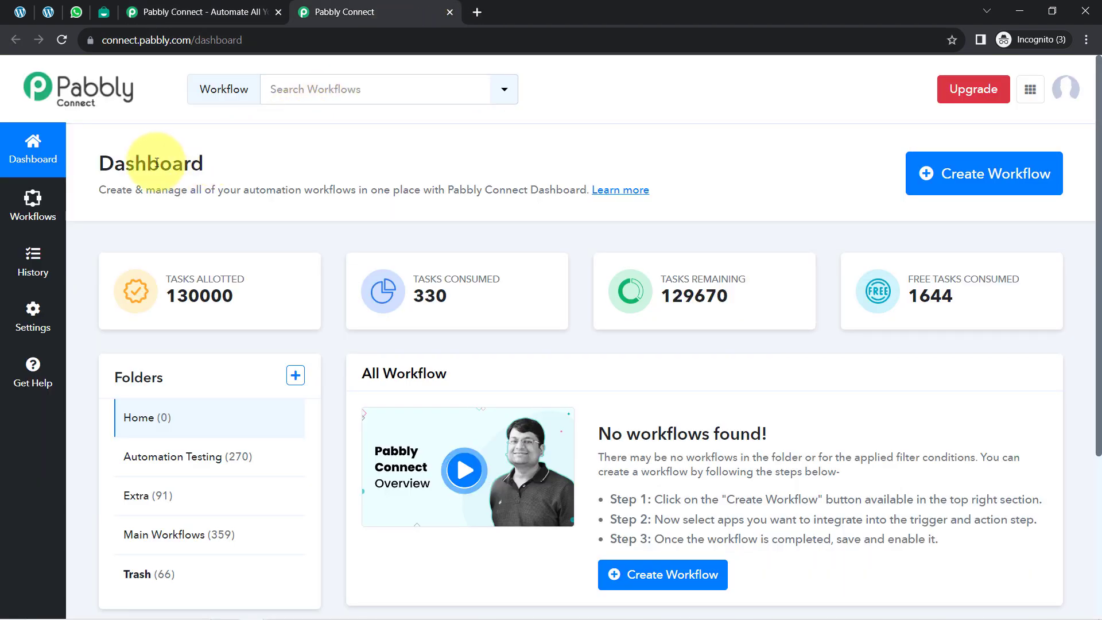
pyautogui.click(183, 12)
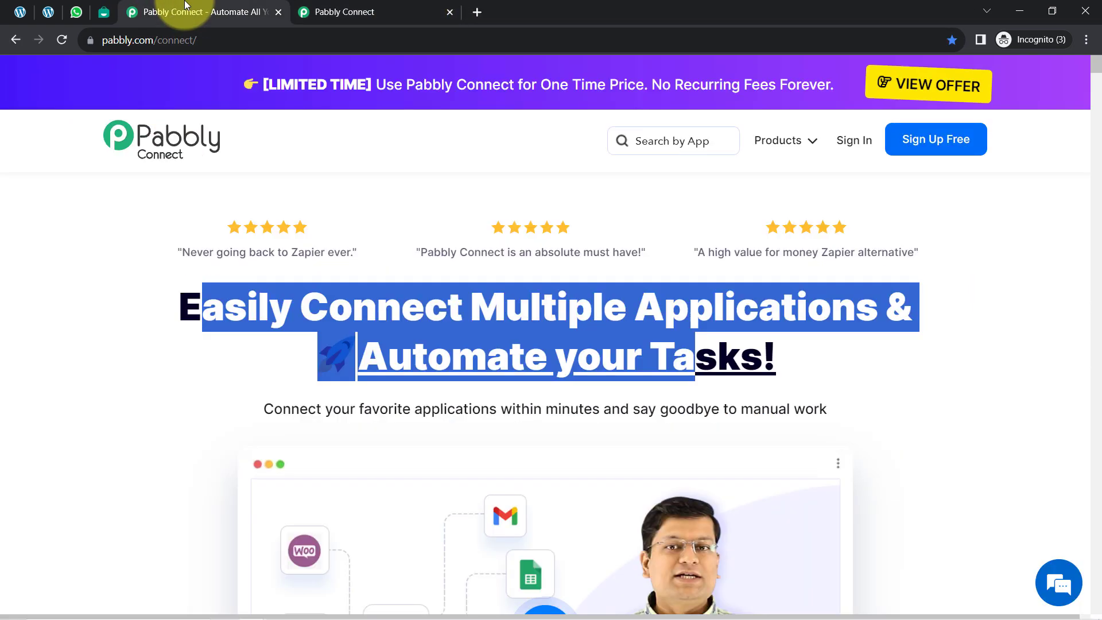
pyautogui.click(276, 315)
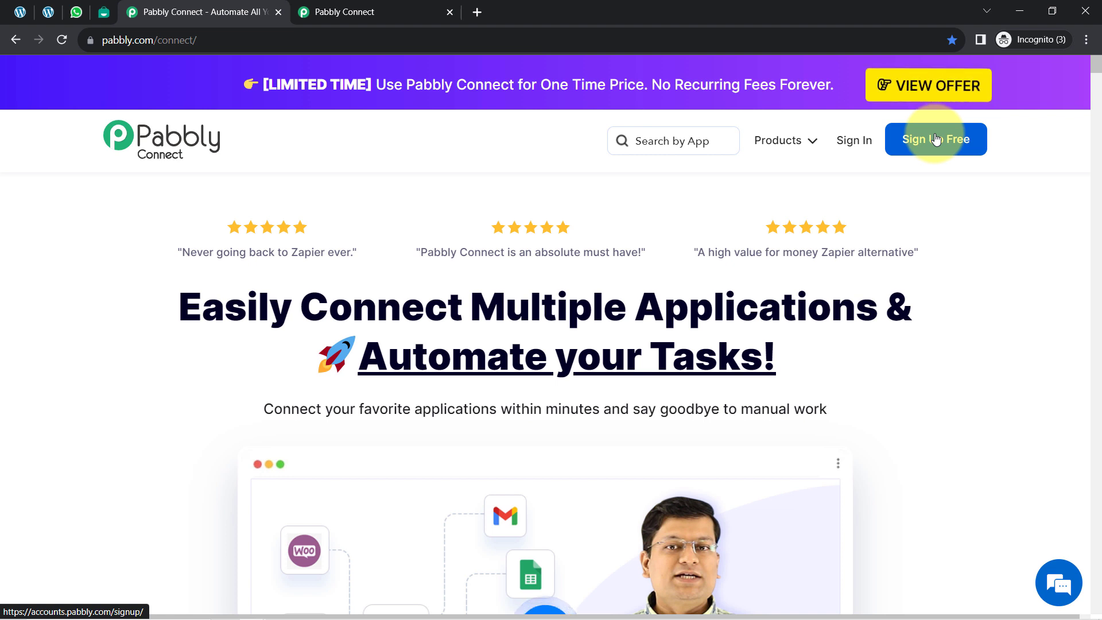
# Step: Create a workflow named "Send WhatsApp Message on Gravity Form Submission" from the Pabbly Connect dashboard
pyautogui.click(390, 5)
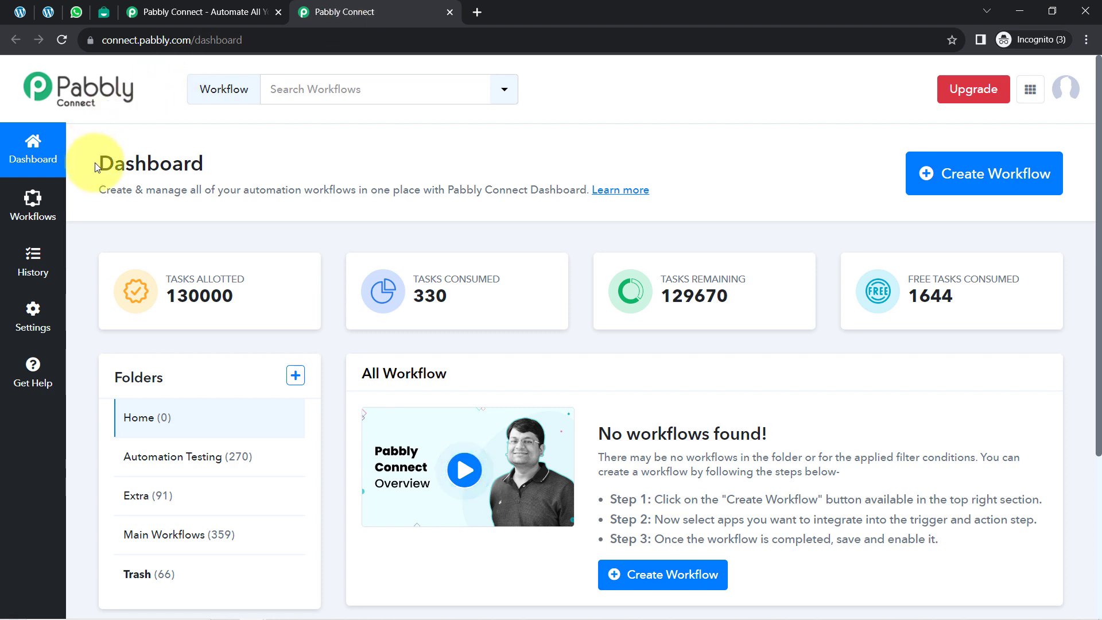
pyautogui.moveTo(90, 167); pyautogui.dragTo(233, 172)
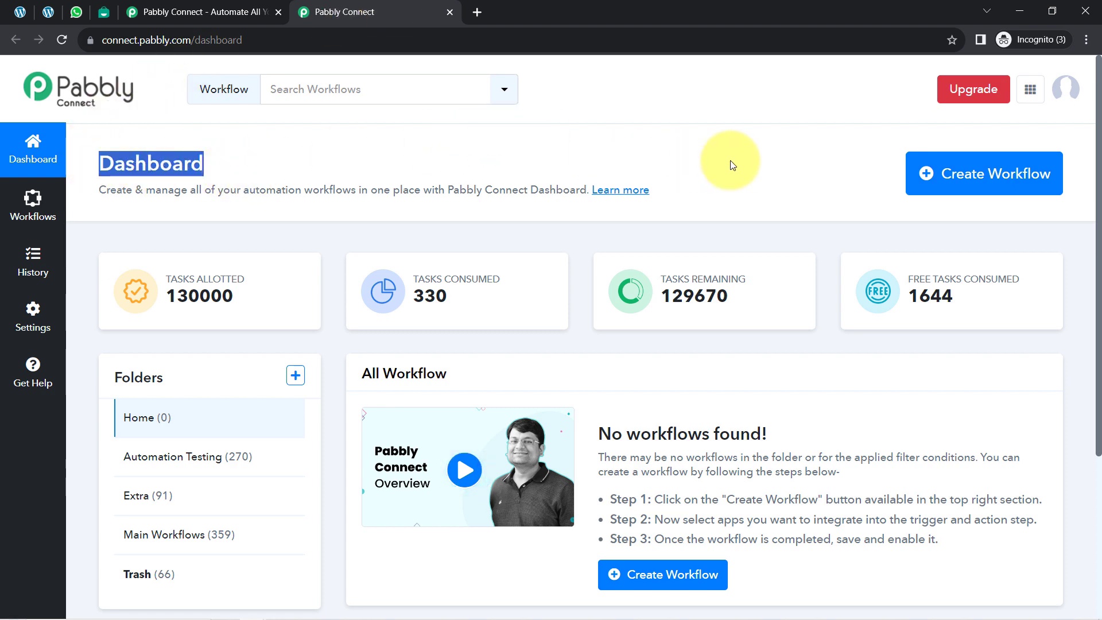
pyautogui.click(933, 182)
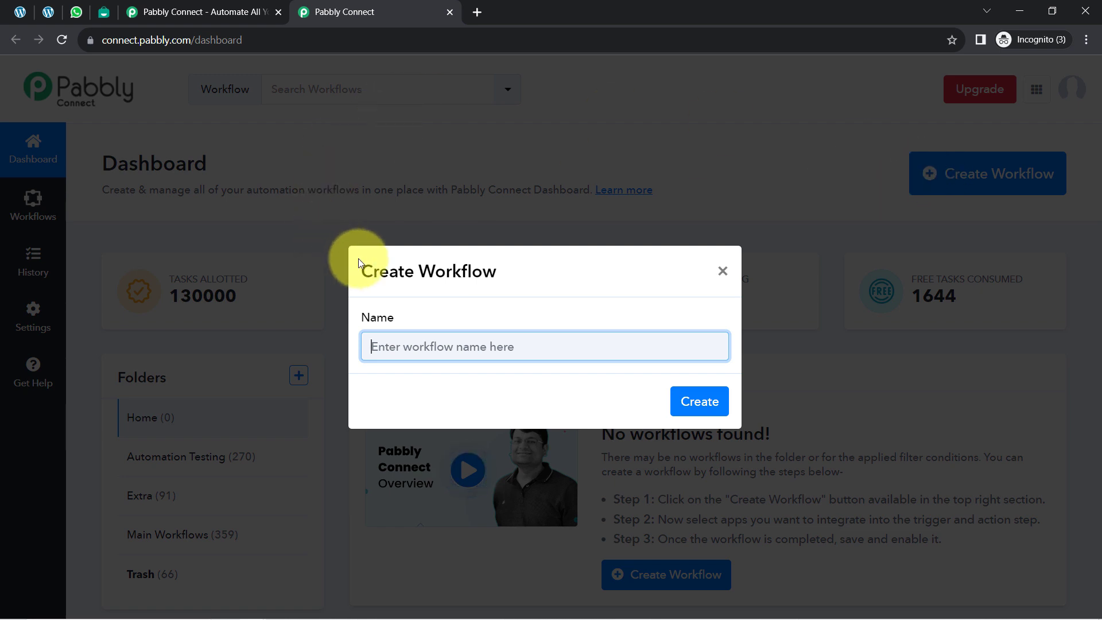
pyautogui.write('Send WhatsApp Message on Gravity Form Submission')
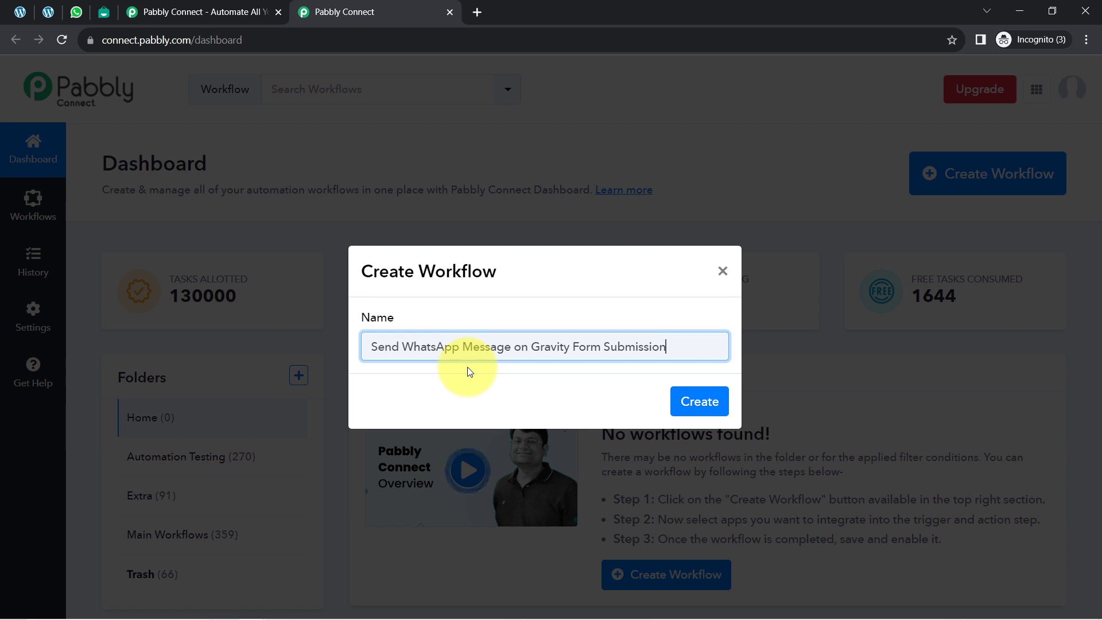
pyautogui.moveTo(387, 352); pyautogui.dragTo(564, 338)
pyautogui.click(565, 338)
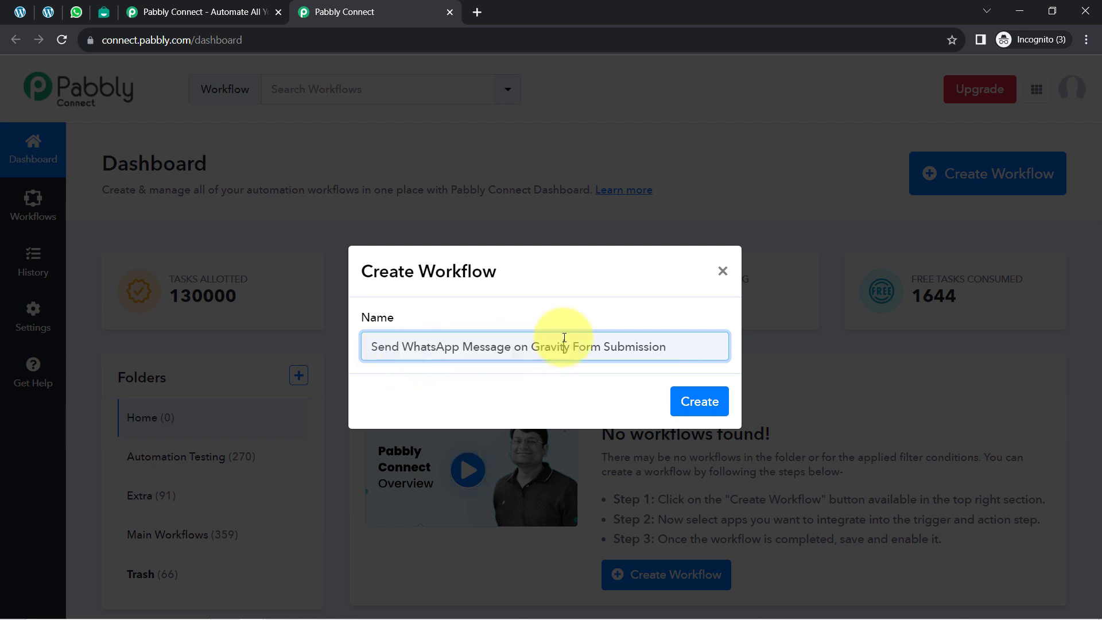
pyautogui.click(700, 398)
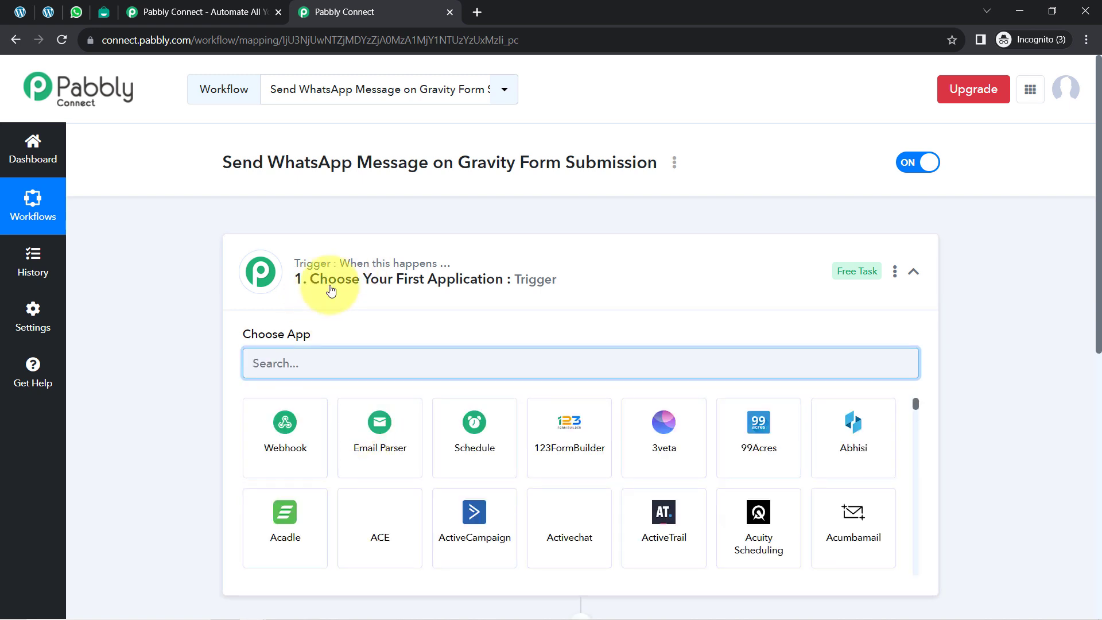
# Step: Choose Gravity Forms as the workflow's trigger application
pyautogui.click(331, 291)
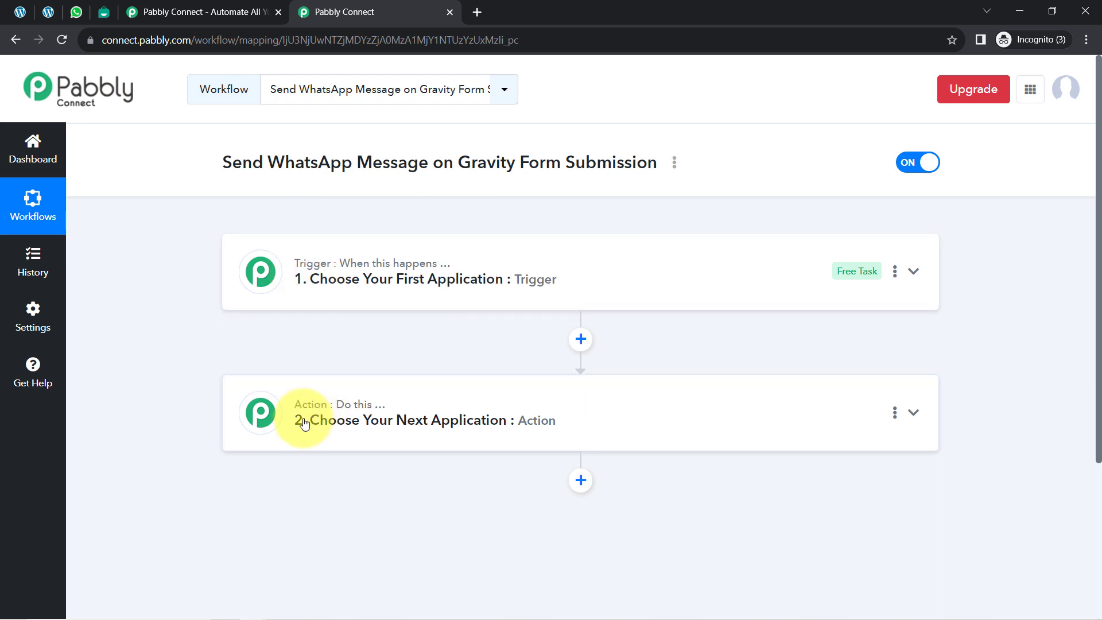
pyautogui.click(358, 270)
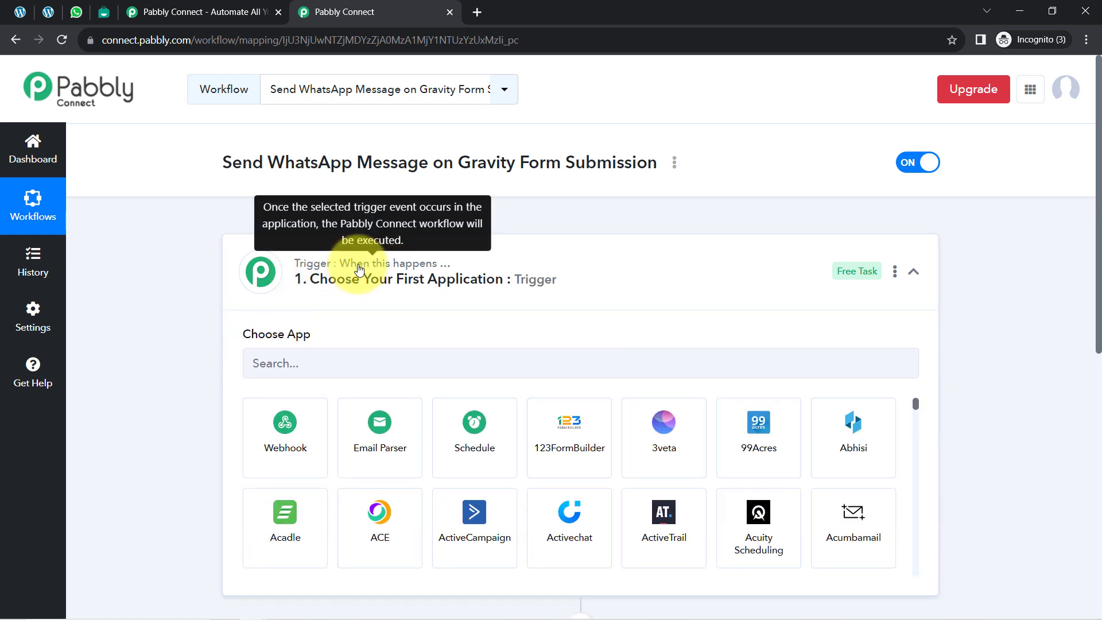
pyautogui.moveTo(243, 164); pyautogui.dragTo(560, 163)
pyautogui.click(348, 362)
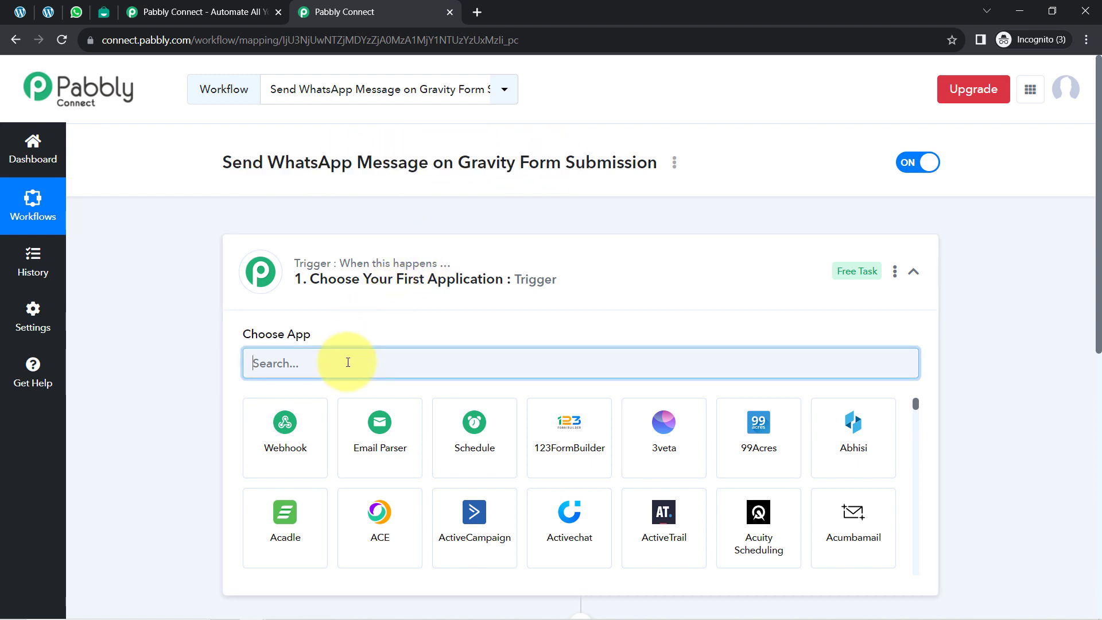
pyautogui.write('gravi')
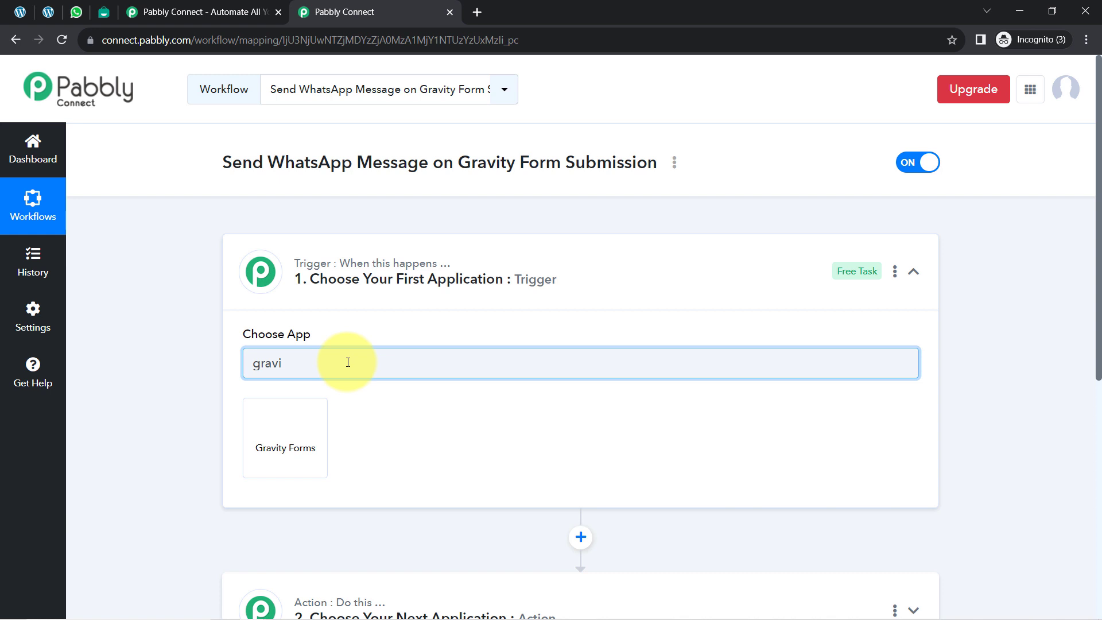
pyautogui.click(296, 423)
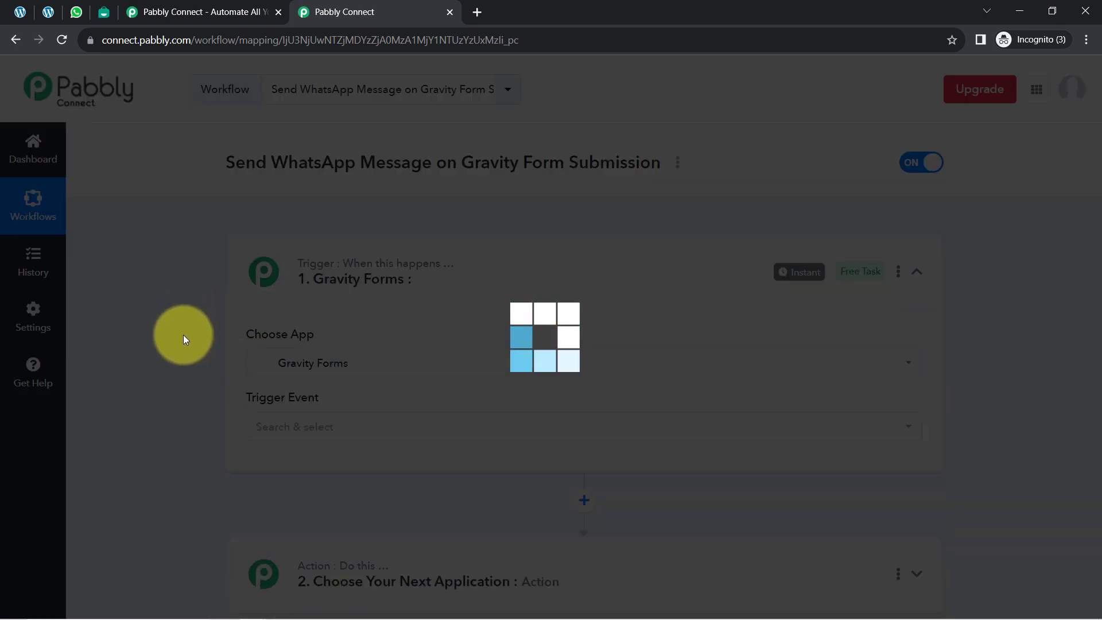
# Step: Choose Interakt as the application for the workflow's action step
pyautogui.scroll(-2, 179, 371)
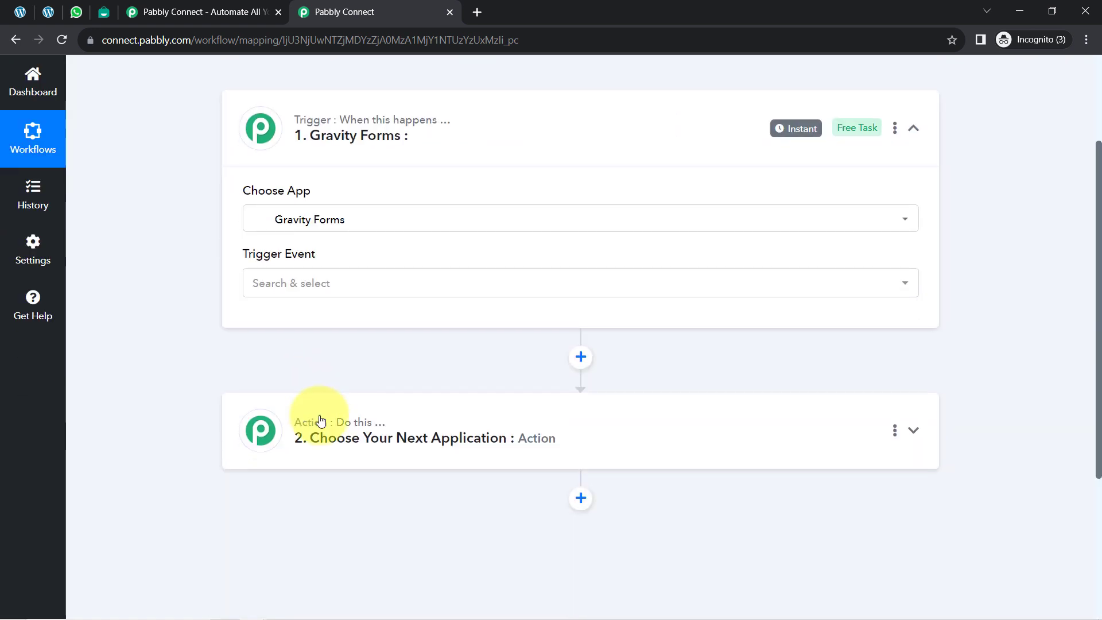
pyautogui.click(314, 425)
pyautogui.click(279, 522)
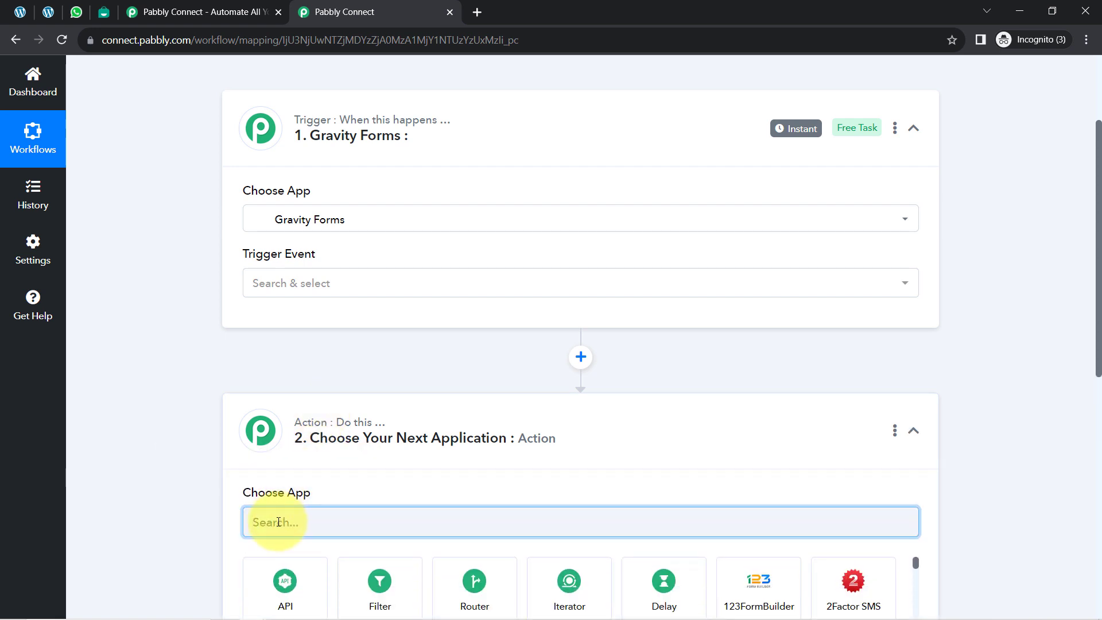
pyautogui.write('it')
pyautogui.press('BackSpace')
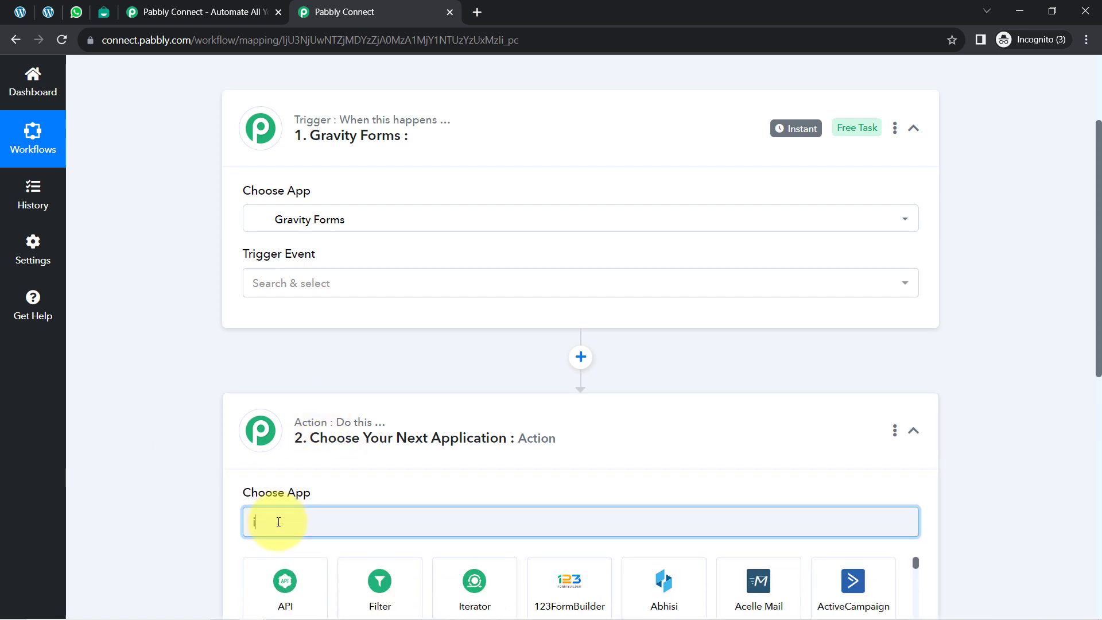
pyautogui.write('nt')
pyautogui.scroll(-2, 321, 505)
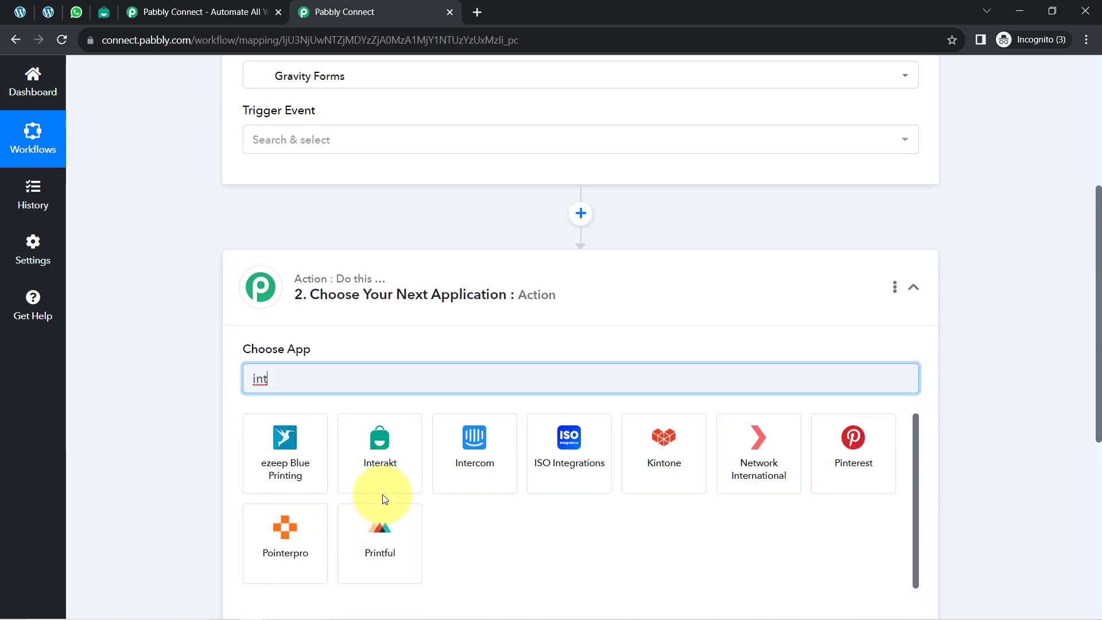
pyautogui.click(413, 443)
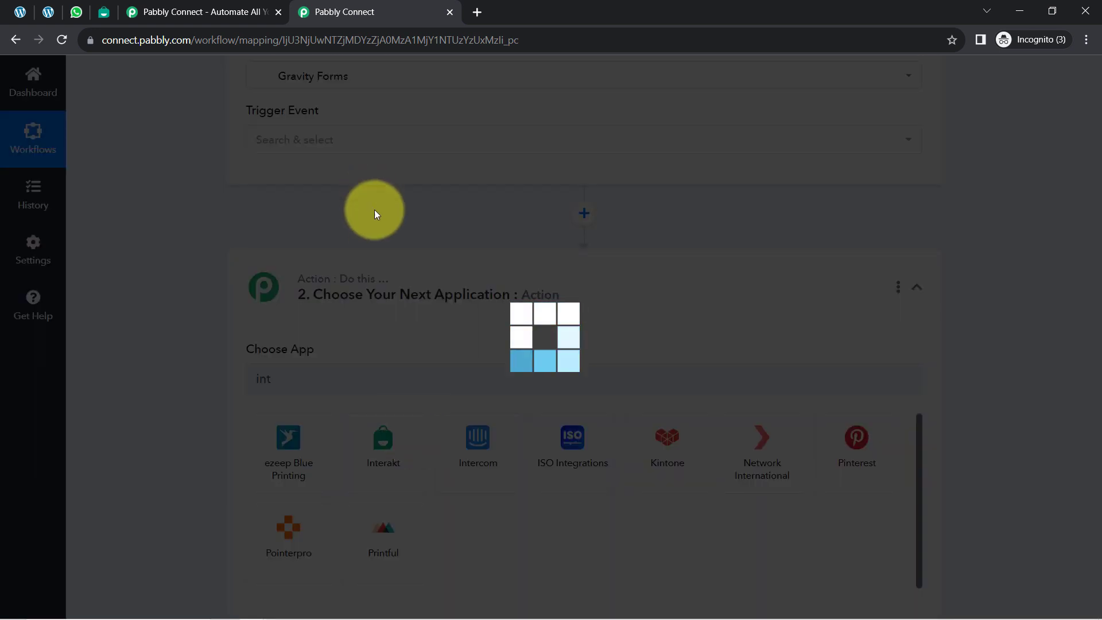
# Step: Set the Gravity Forms trigger event to New Response
pyautogui.scroll(5, 367, 284)
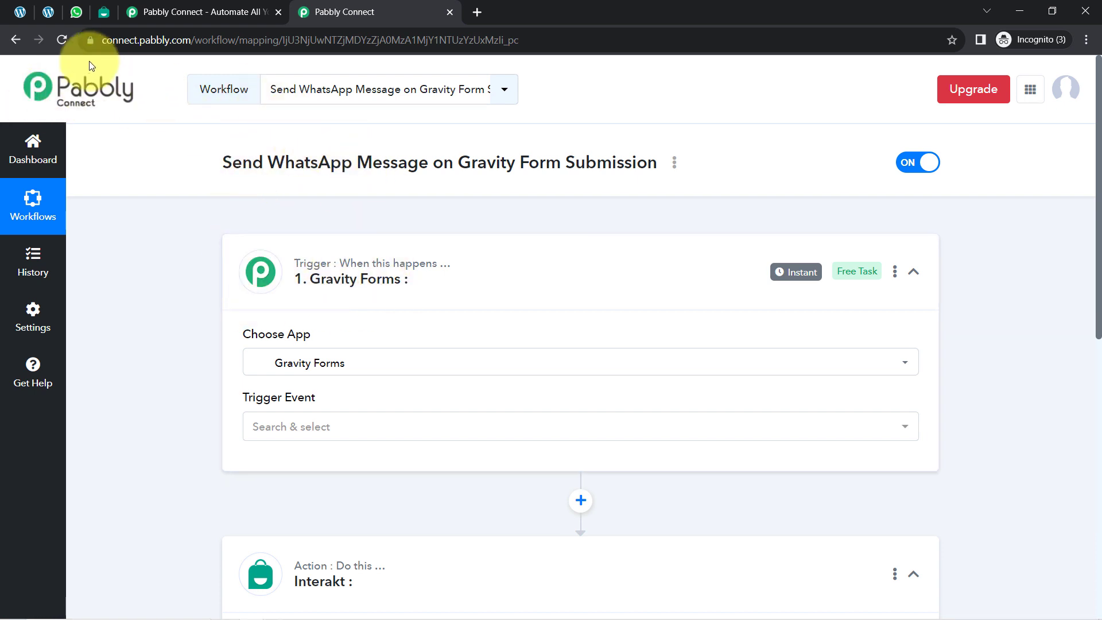
pyautogui.scroll(-3, 309, 498)
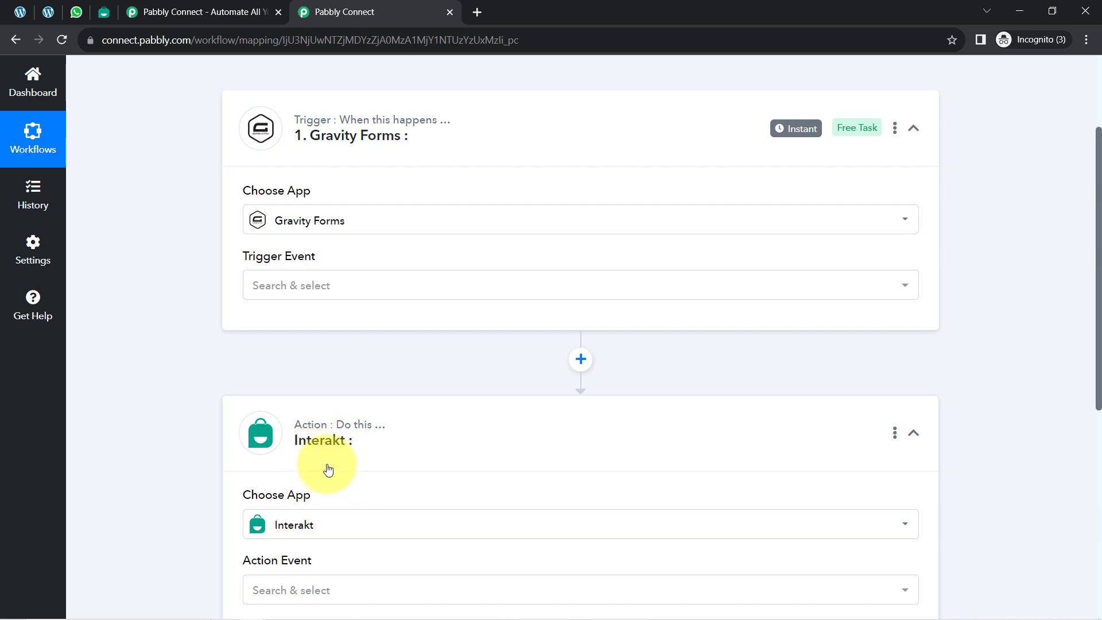
pyautogui.click(277, 291)
pyautogui.click(293, 371)
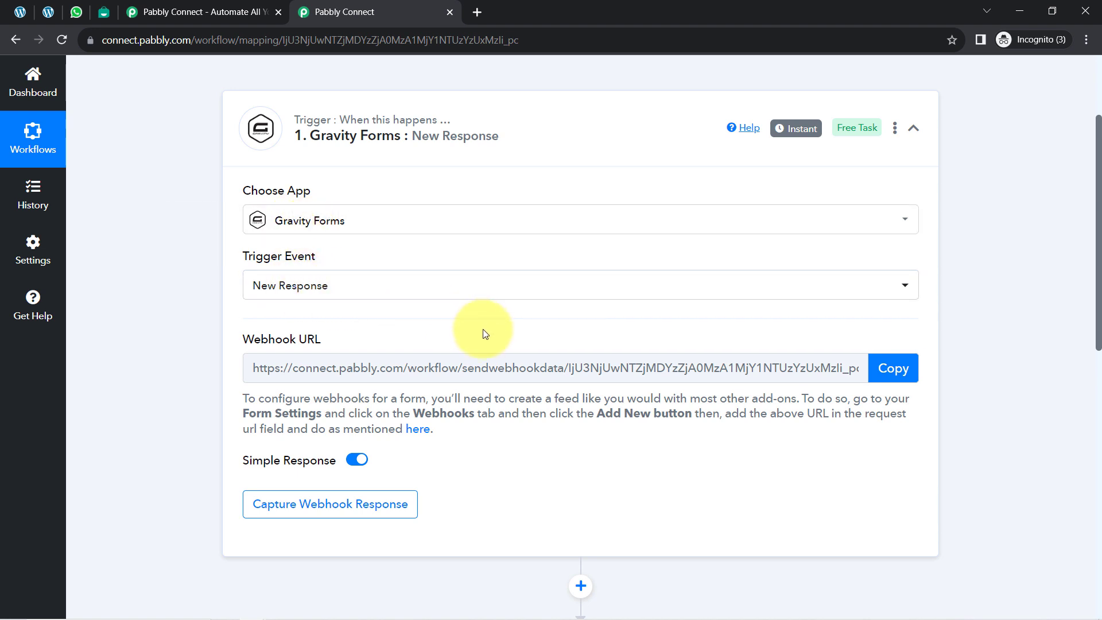
# Step: Read the webhook setup instructions of the Gravity Forms trigger and copy its webhook URL
pyautogui.moveTo(270, 337)
pyautogui.moveTo(251, 340); pyautogui.dragTo(336, 342)
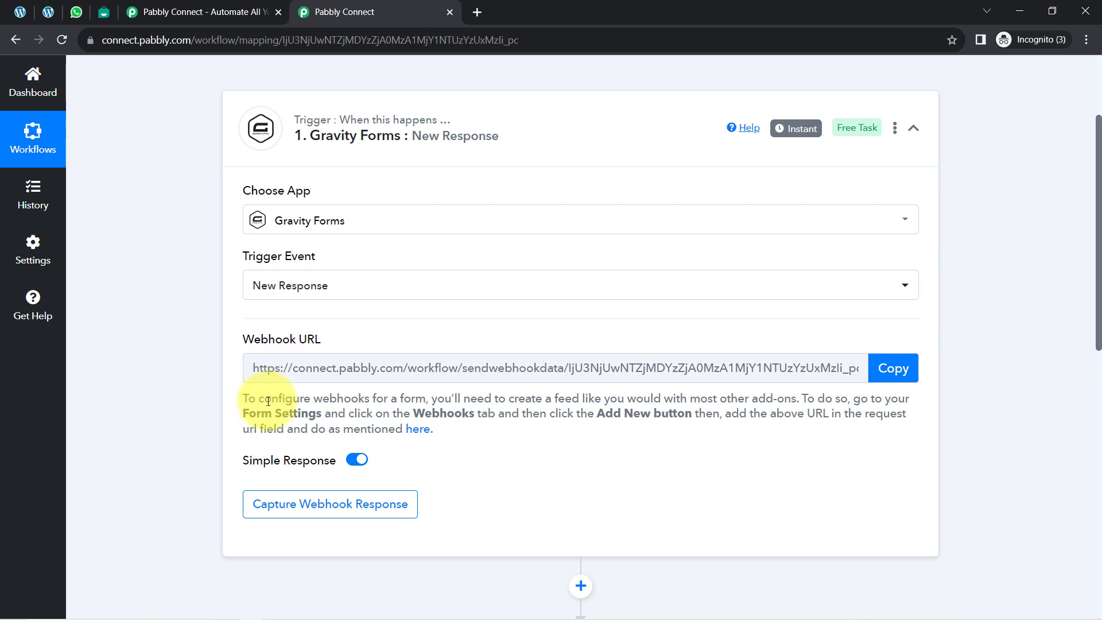
pyautogui.moveTo(269, 401); pyautogui.dragTo(459, 432)
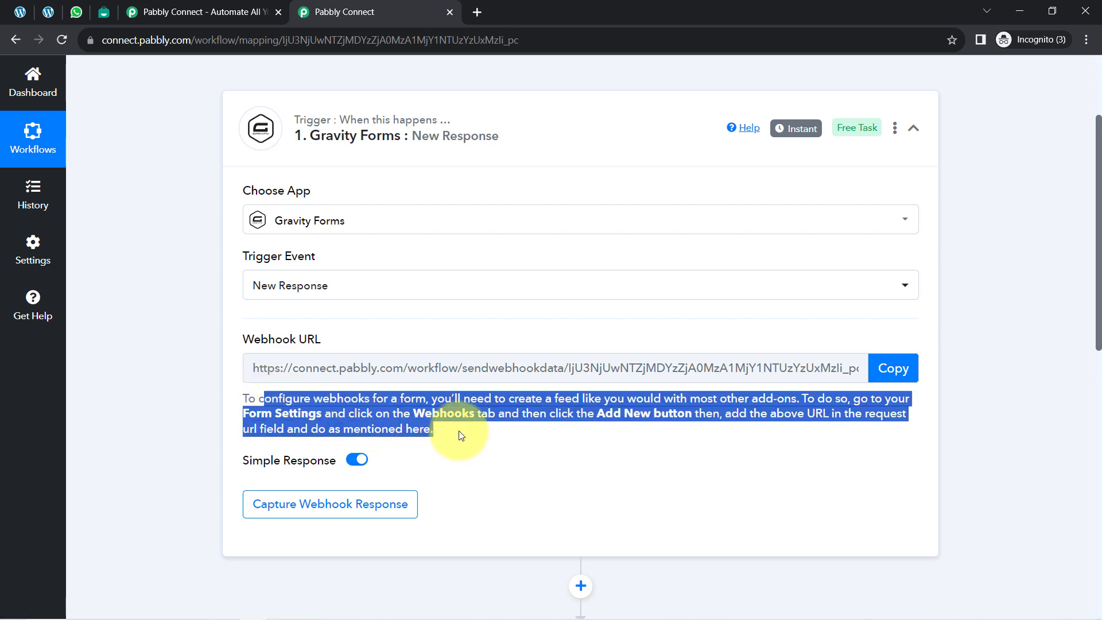
pyautogui.click(884, 369)
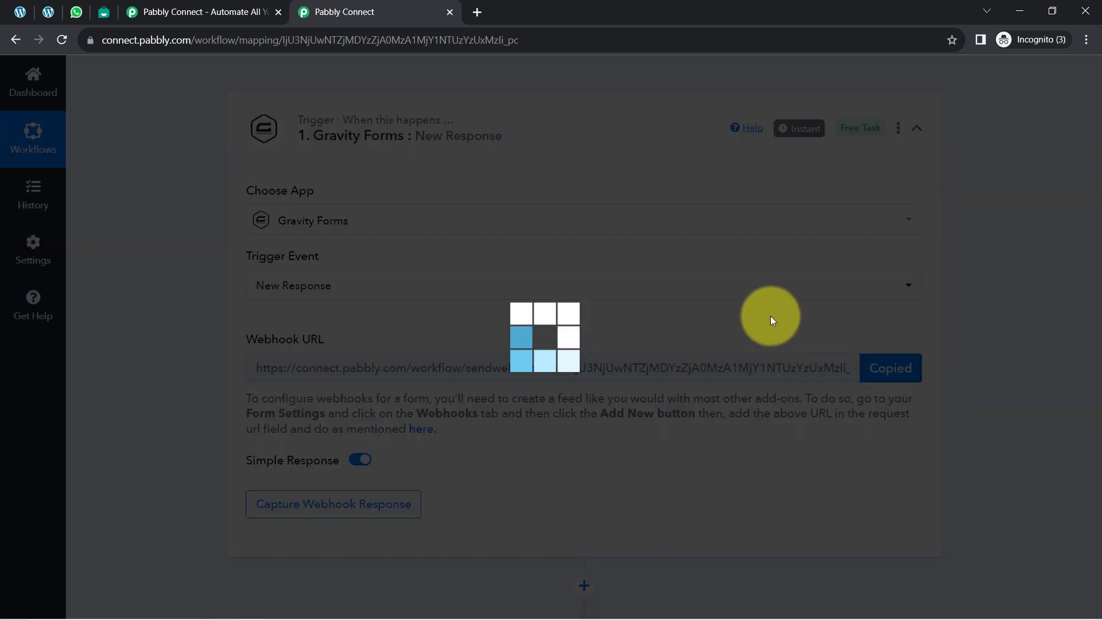
# Step: Switch to the Gravity Forms site in WordPress and open the User Registration Form for editing
pyautogui.click(19, 7)
pyautogui.scroll(-6, 394, 364)
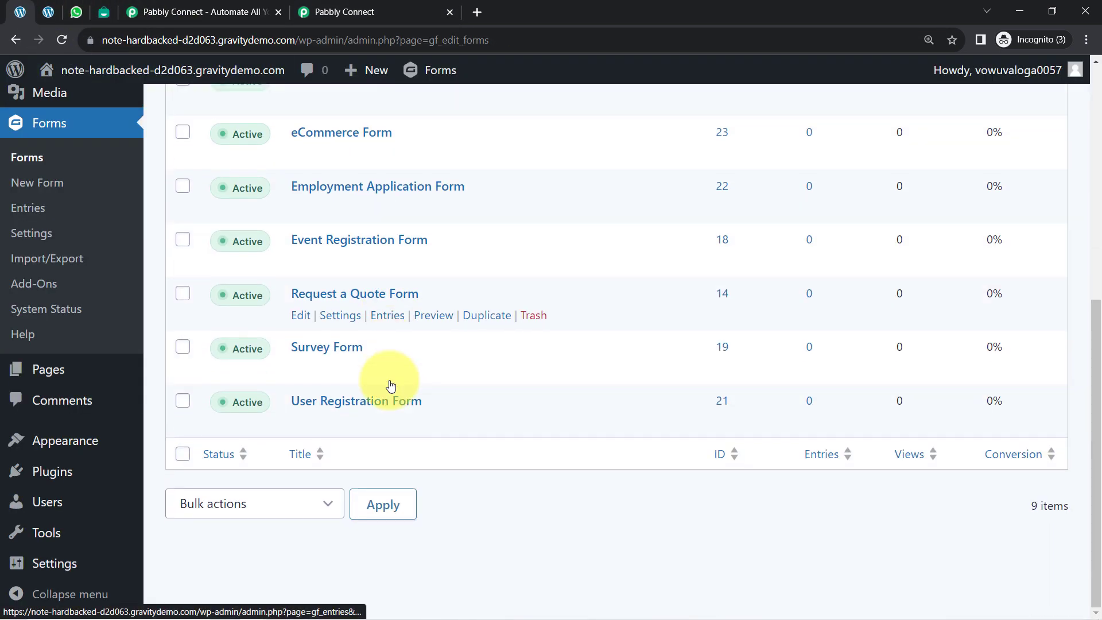
pyautogui.click(300, 422)
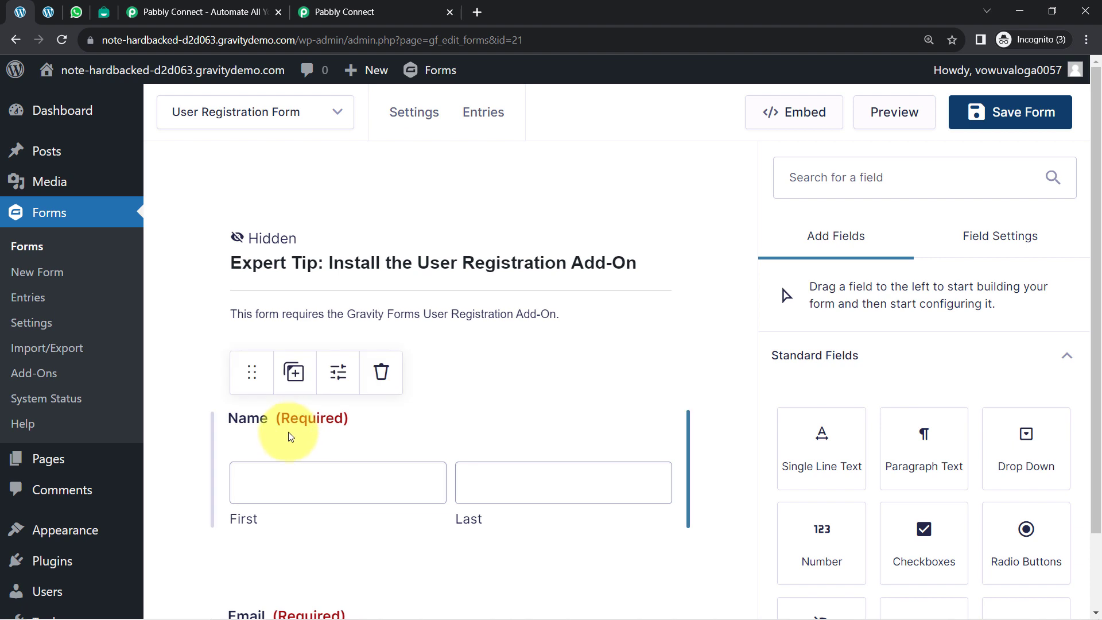
# Step: Open the Webhooks settings of the User Registration Form and start a new webhooks feed
pyautogui.moveTo(425, 118)
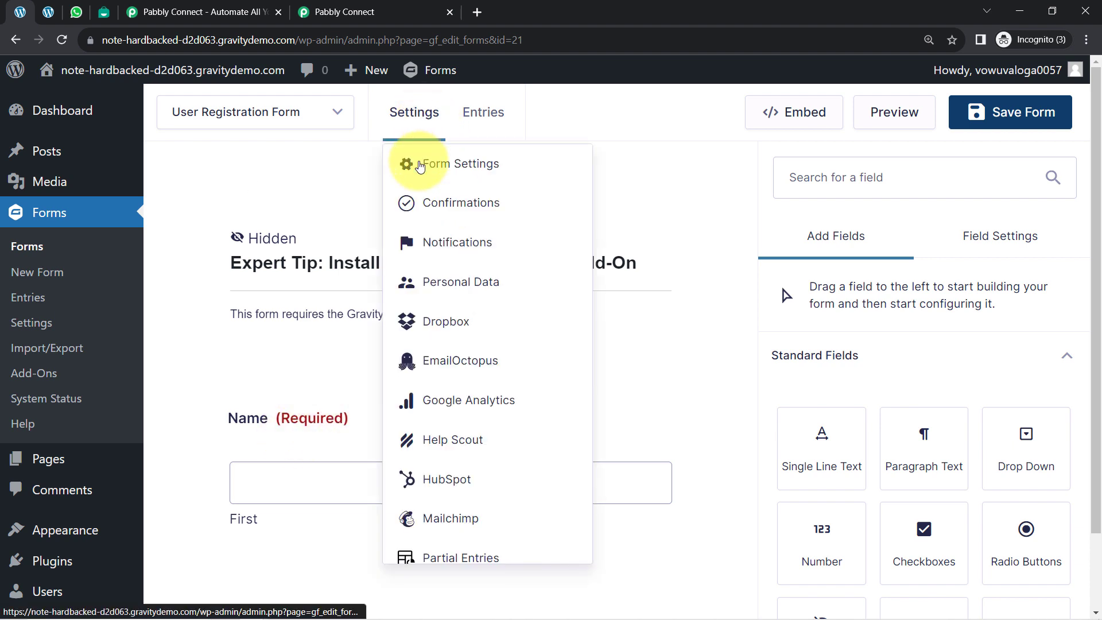
pyautogui.scroll(-5, 454, 476)
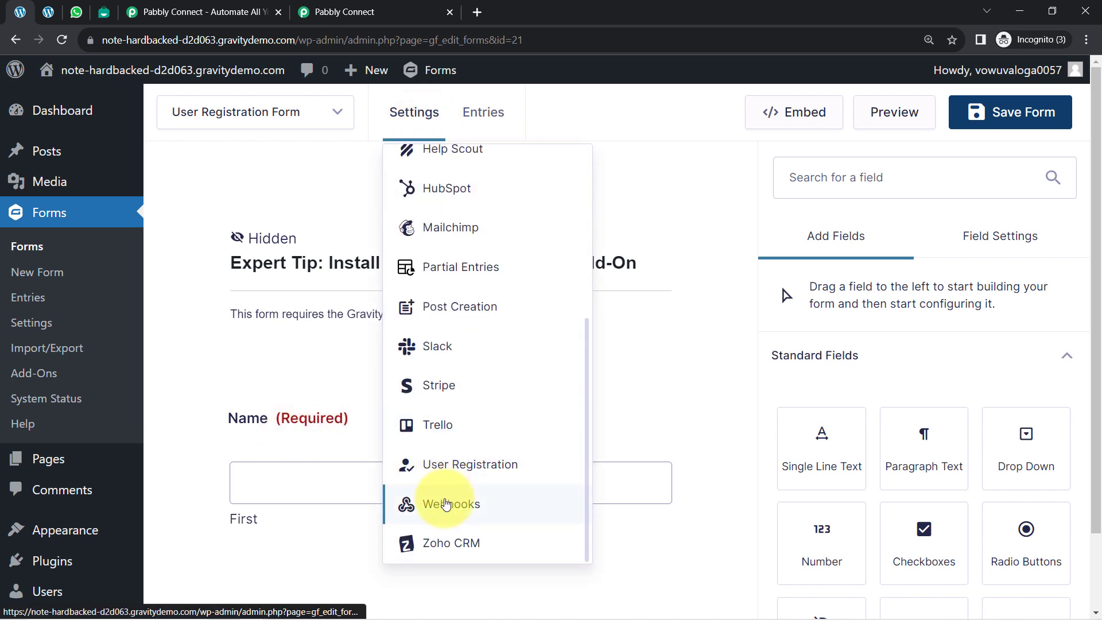
pyautogui.click(459, 511)
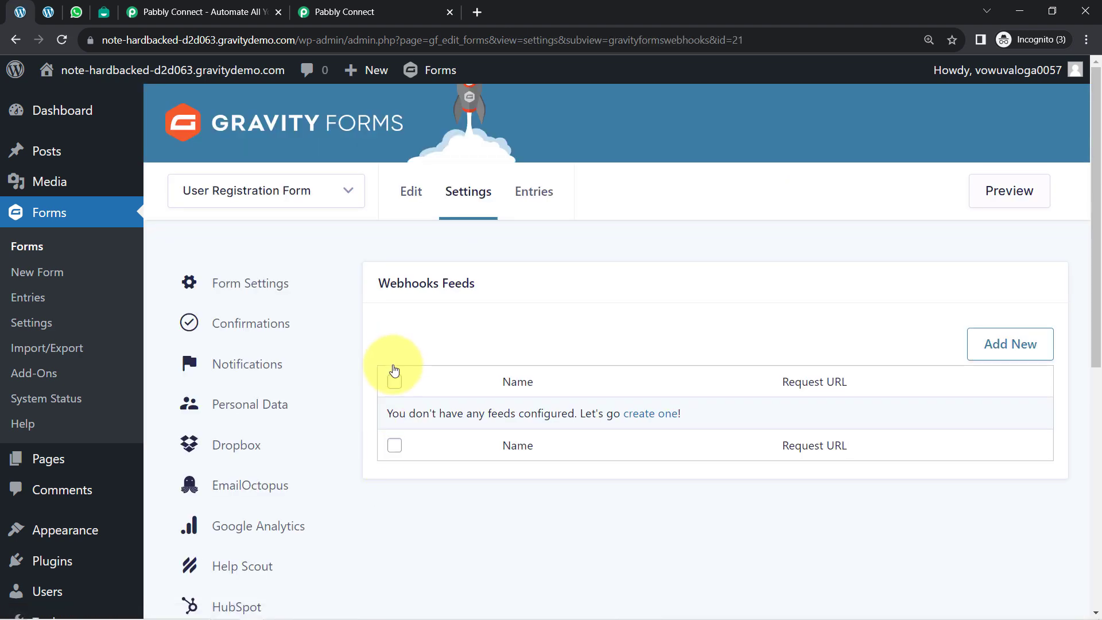
pyautogui.click(1017, 349)
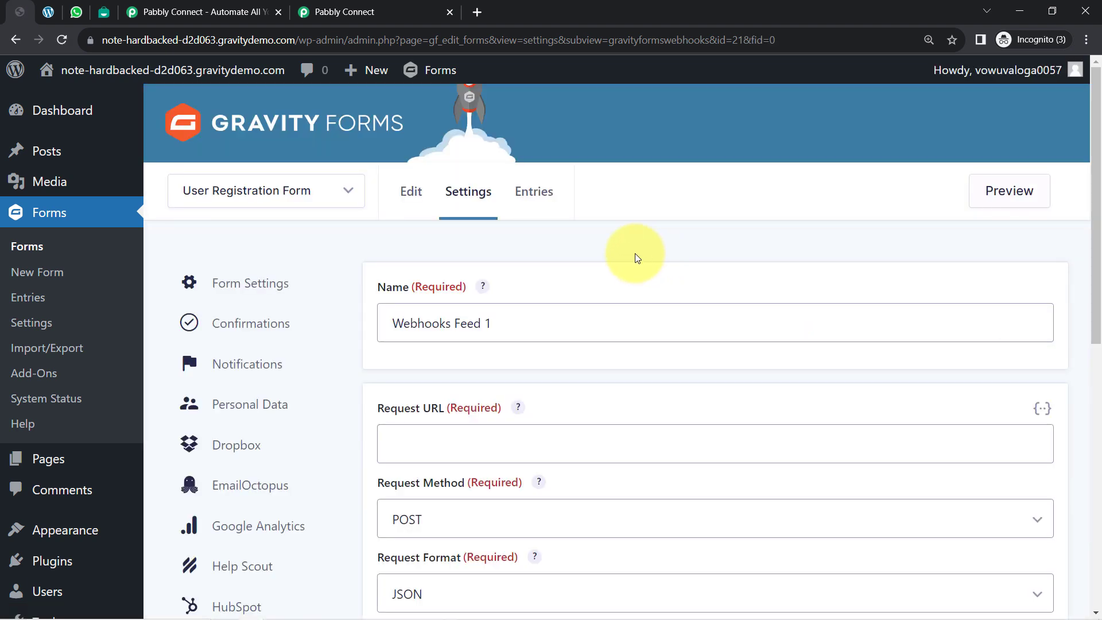
# Step: Paste the copied Pabbly Connect webhook URL as the Request URL of the new Gravity Forms webhooks feed
pyautogui.click(345, 12)
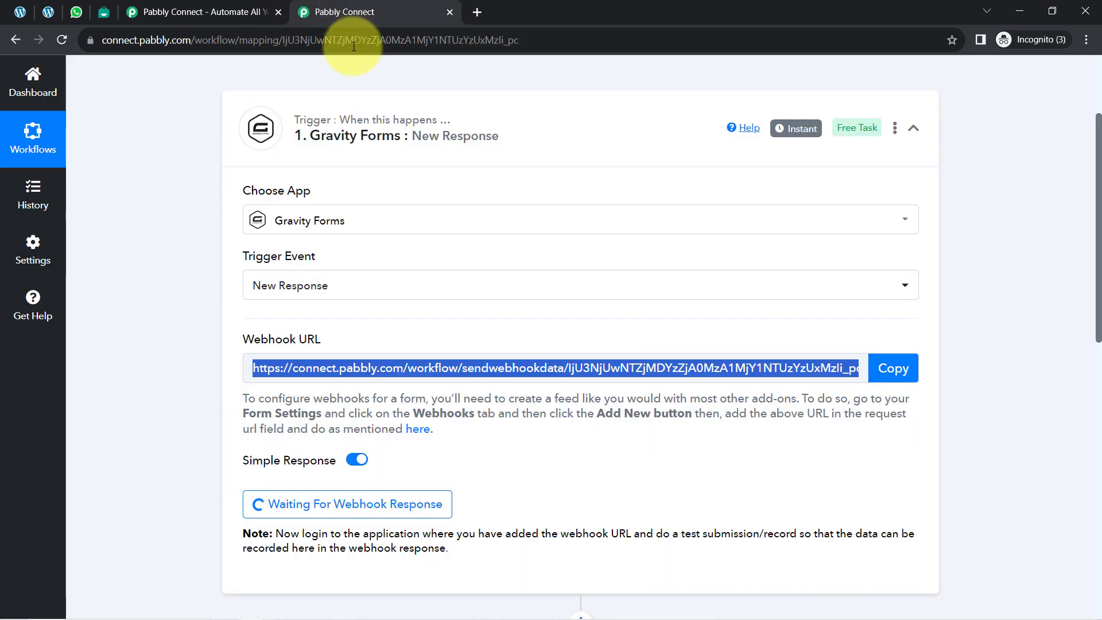
pyautogui.click(21, 12)
pyautogui.scroll(-2, 446, 310)
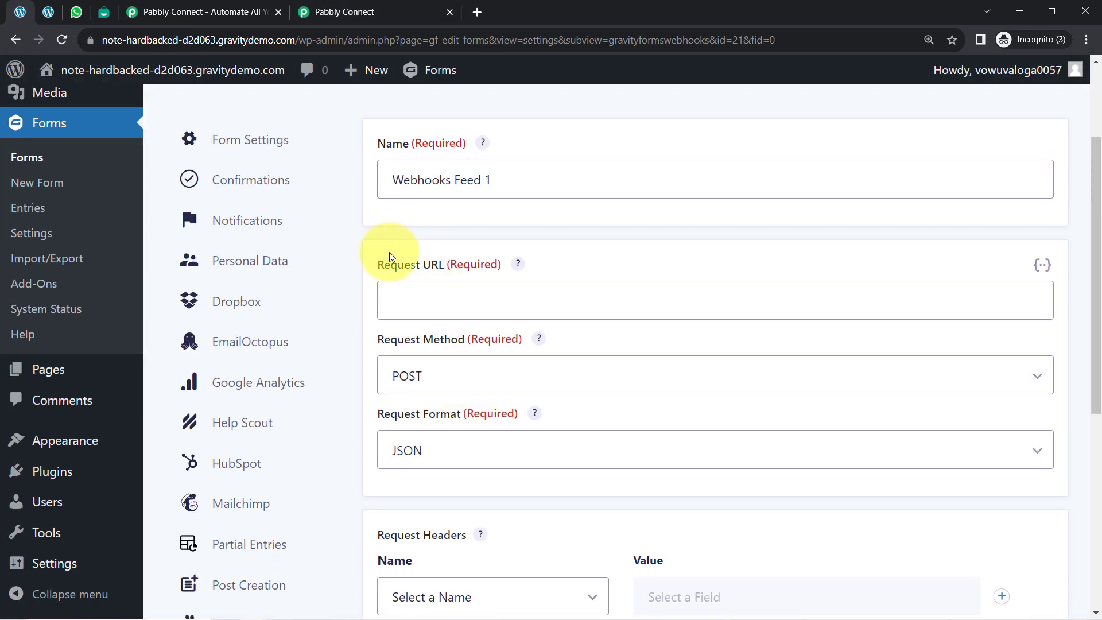
pyautogui.moveTo(387, 263); pyautogui.dragTo(440, 263)
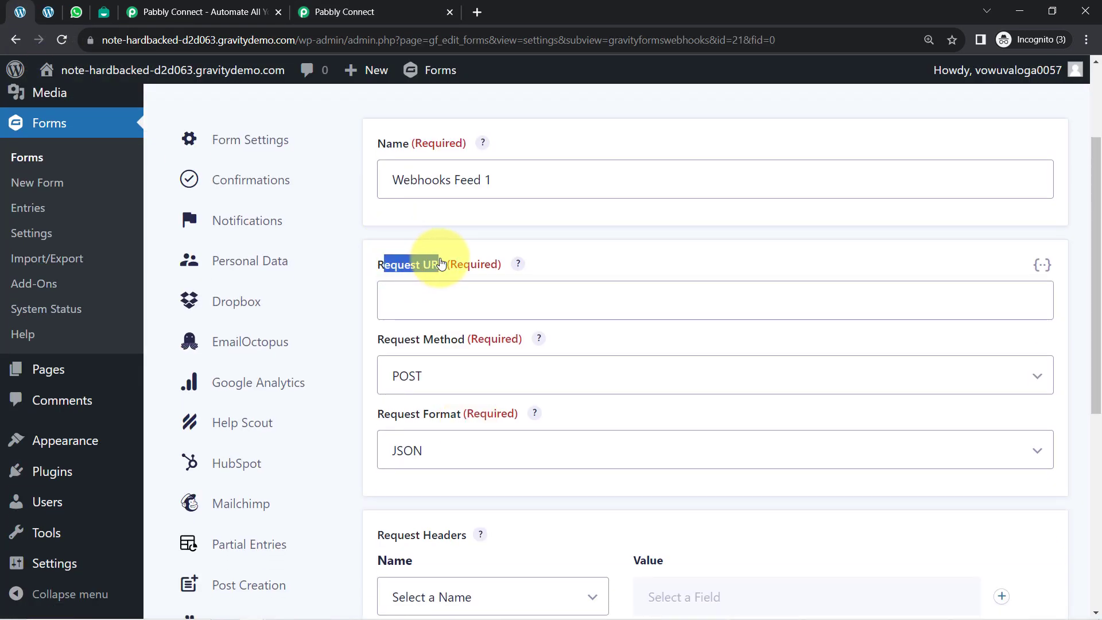
pyautogui.click(408, 302)
pyautogui.hotkey('ctrl', 'v')
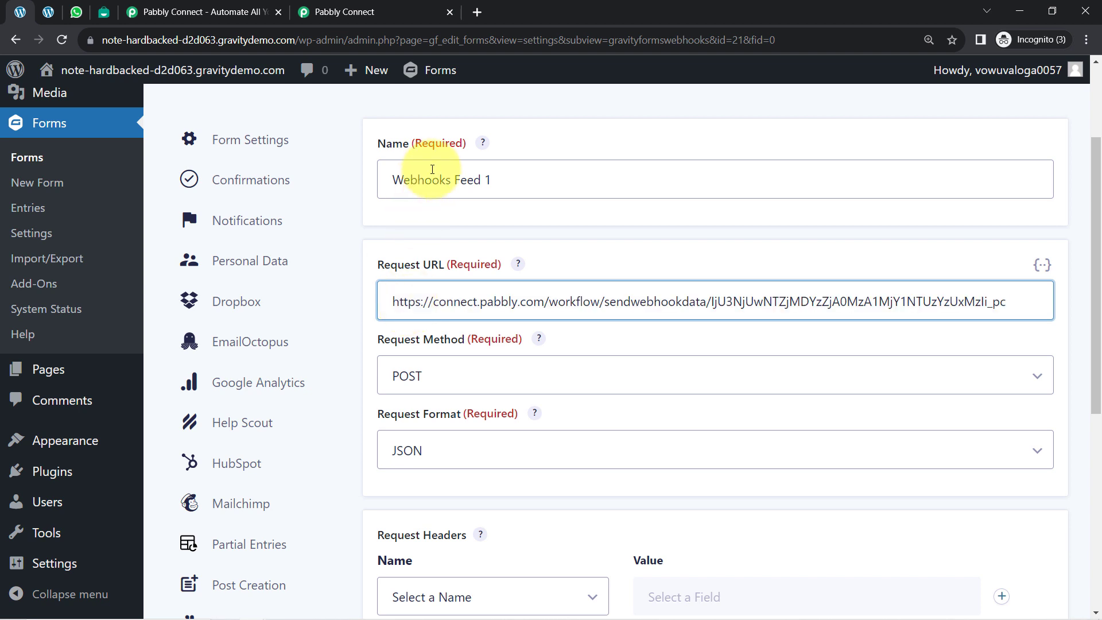
# Step: Name the webhooks feed "Connection with Pabbly Connect" and save its settings
pyautogui.doubleClick(458, 182)
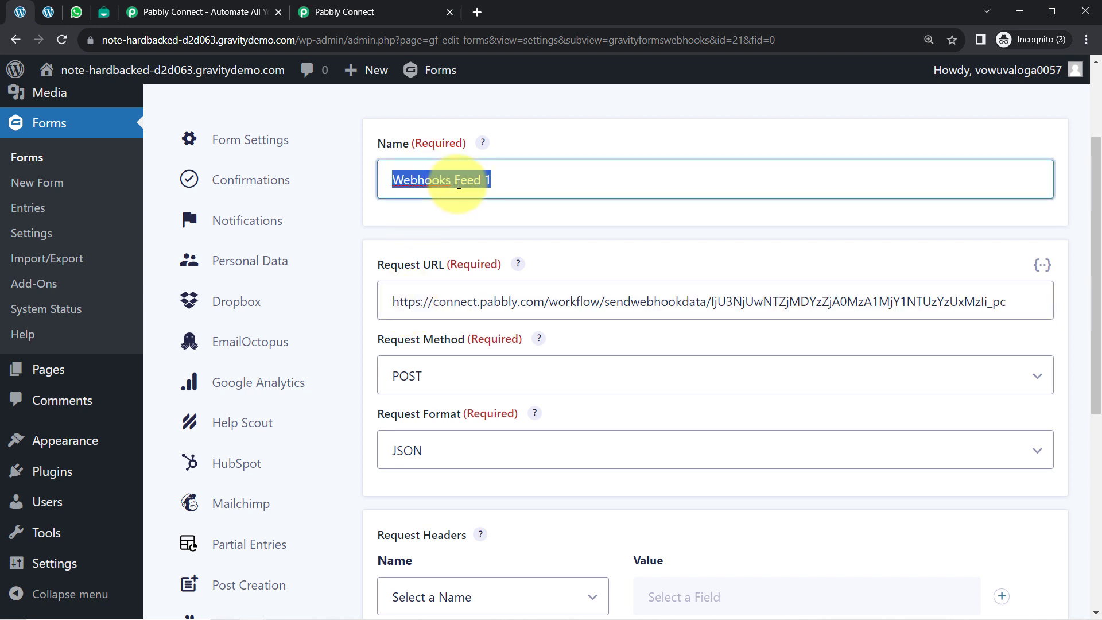
pyautogui.write('Connection with Pabbly Connect')
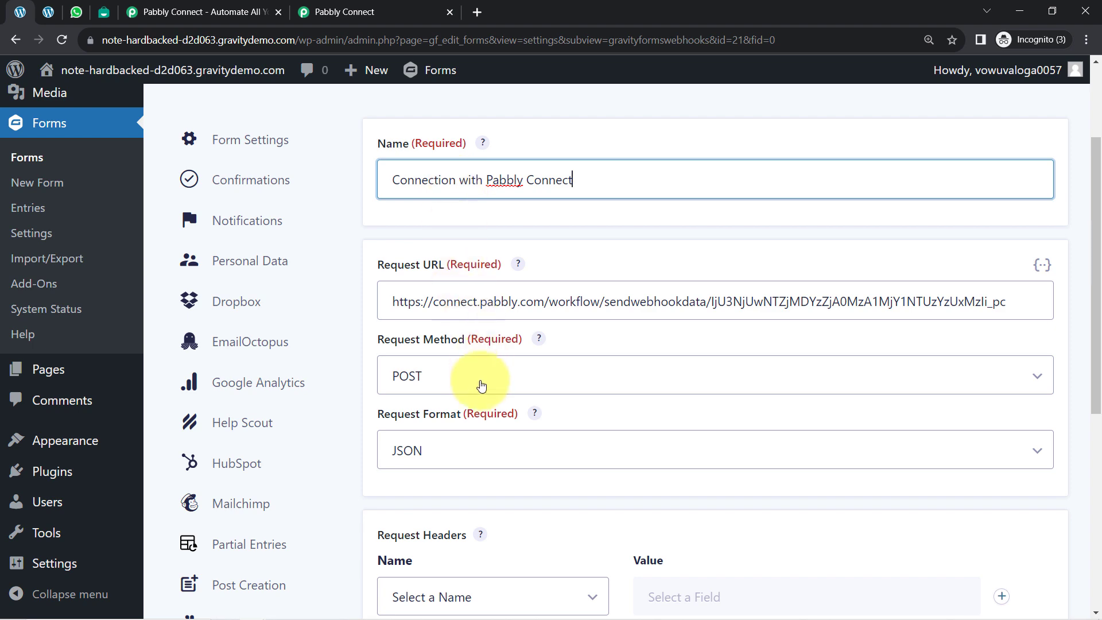
pyautogui.scroll(-2, 505, 360)
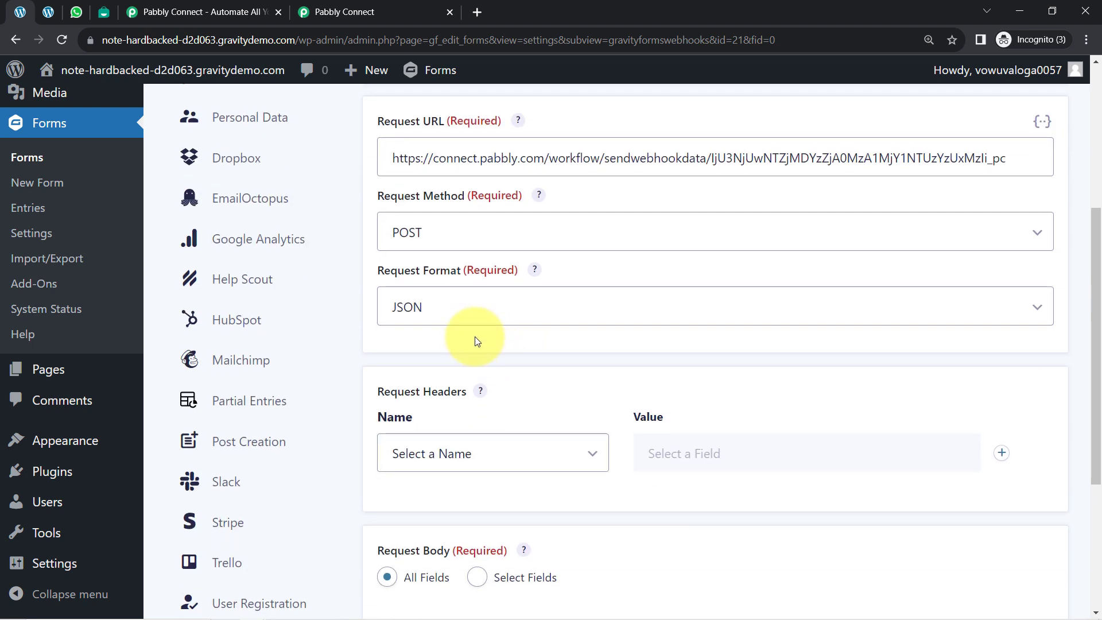
pyautogui.scroll(-2, 474, 341)
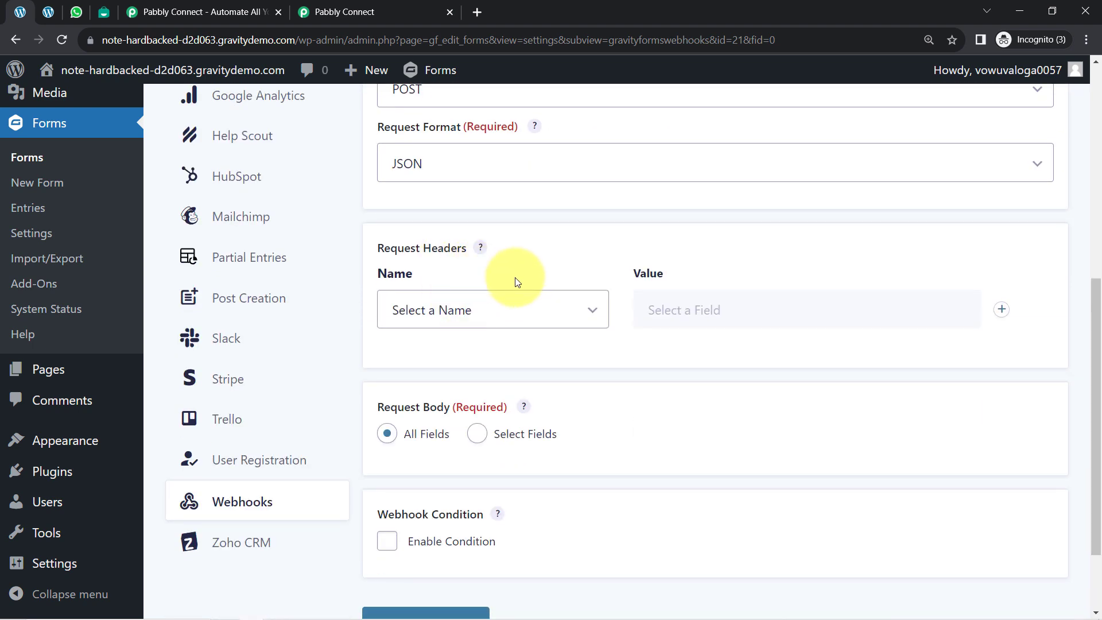
pyautogui.scroll(-2, 516, 281)
pyautogui.click(412, 520)
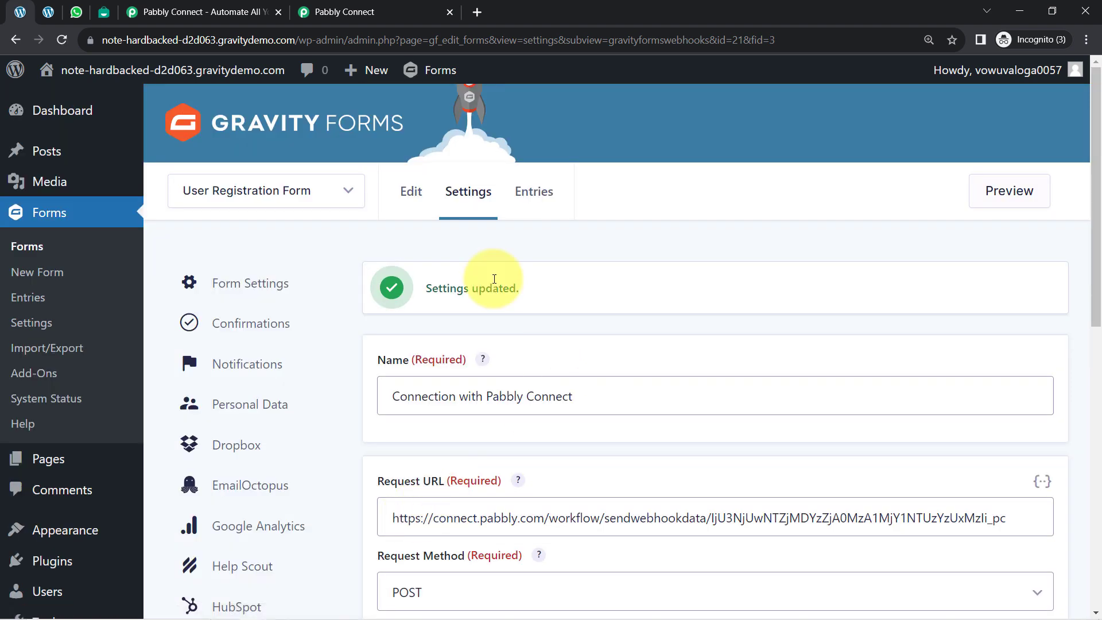
pyautogui.click(301, 193)
pyautogui.click(438, 288)
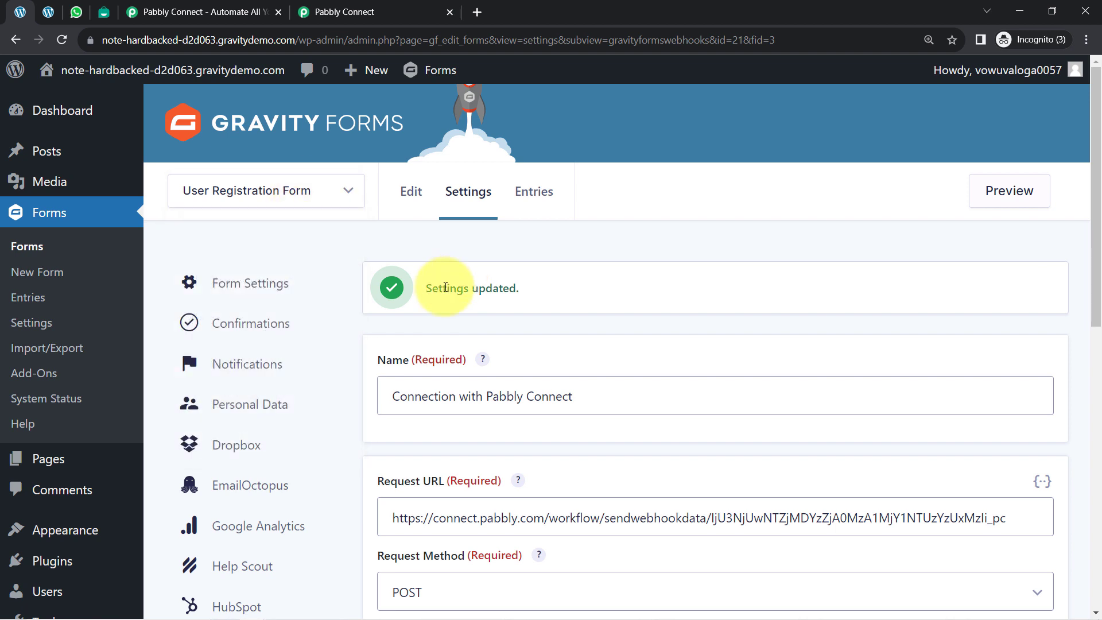
pyautogui.moveTo(443, 288); pyautogui.dragTo(516, 288)
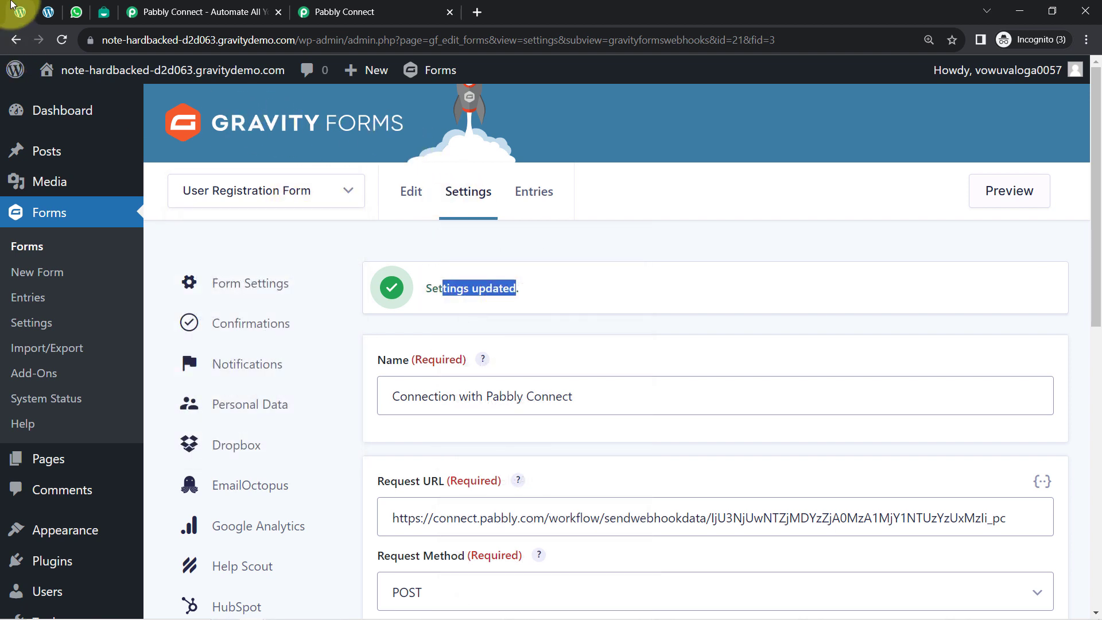
# Step: Switch to the Pabbly Connect workflow and read the Gravity Forms trigger's note about making a test submission
pyautogui.click(334, 7)
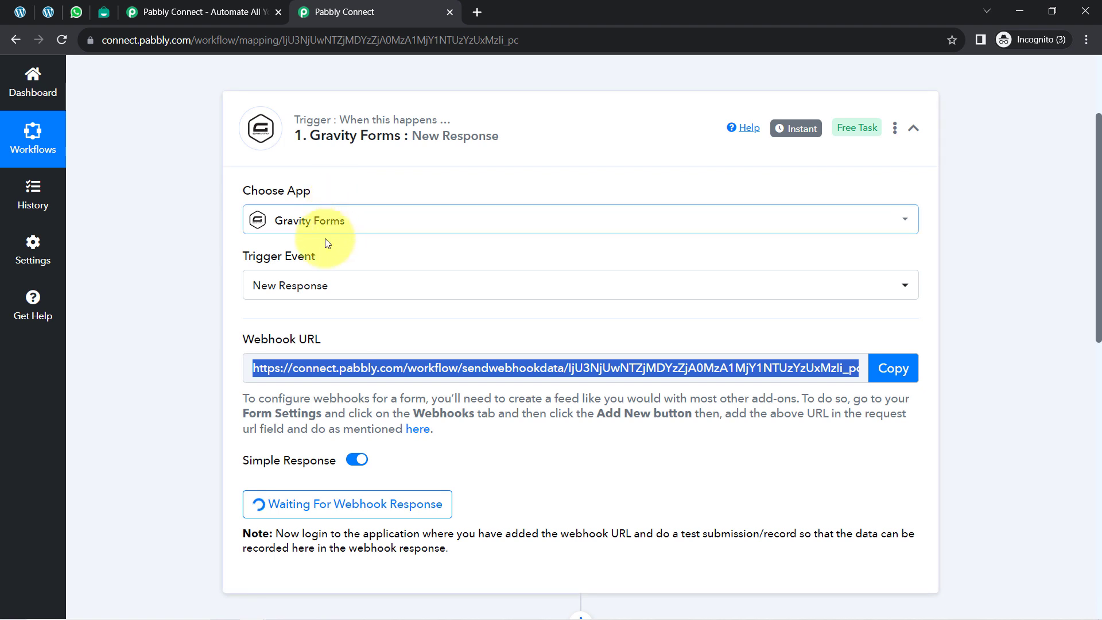
pyautogui.scroll(-1, 319, 327)
pyautogui.scroll(-3, 320, 327)
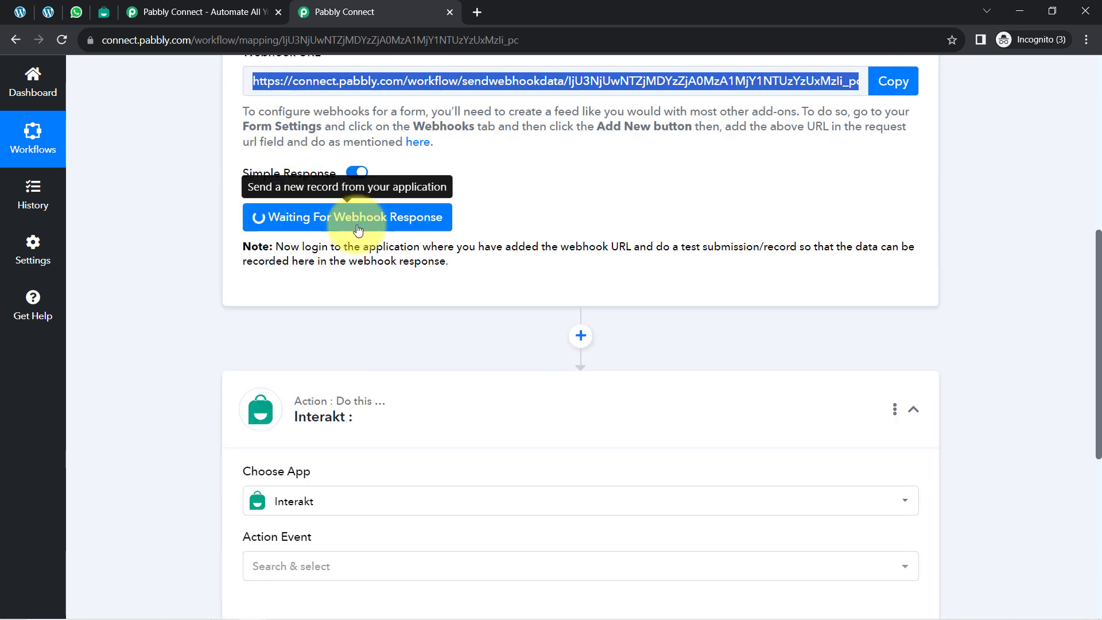
pyautogui.moveTo(291, 247)
pyautogui.mouseDown()
pyautogui.moveTo(824, 248)
pyautogui.moveTo(291, 262)
pyautogui.mouseUp()
pyautogui.click(292, 263)
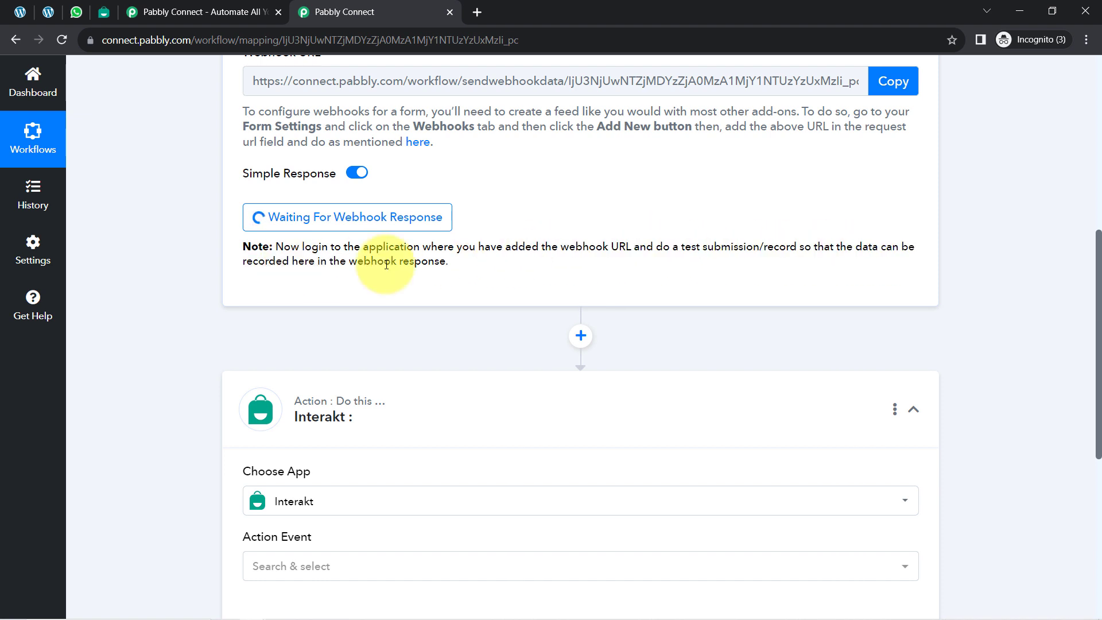
pyautogui.moveTo(669, 247); pyautogui.dragTo(782, 248)
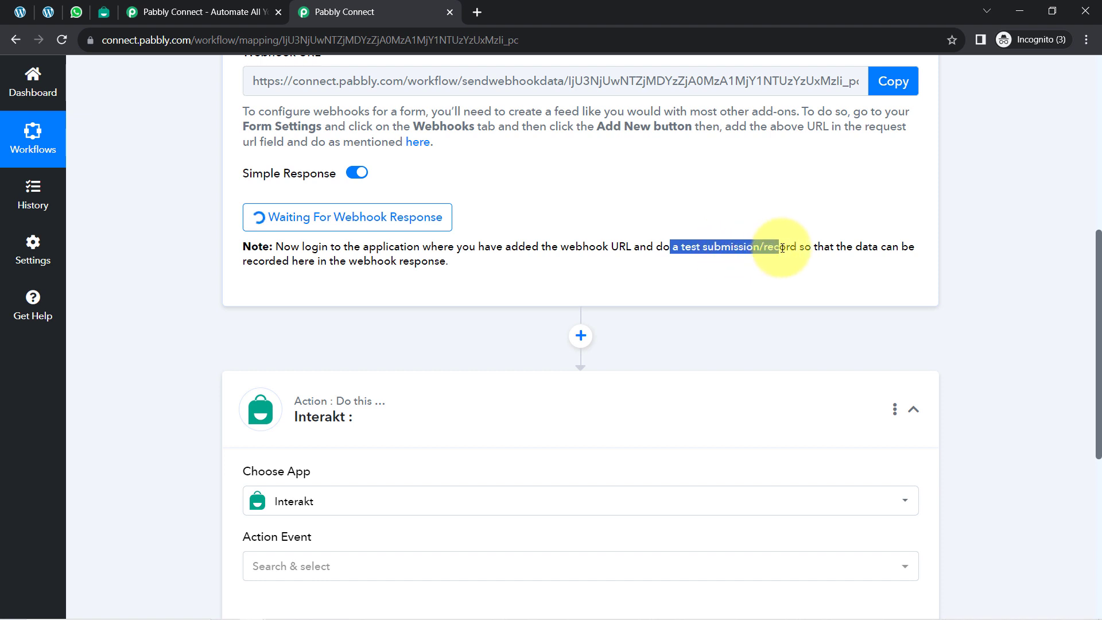
pyautogui.scroll(6, 560, 344)
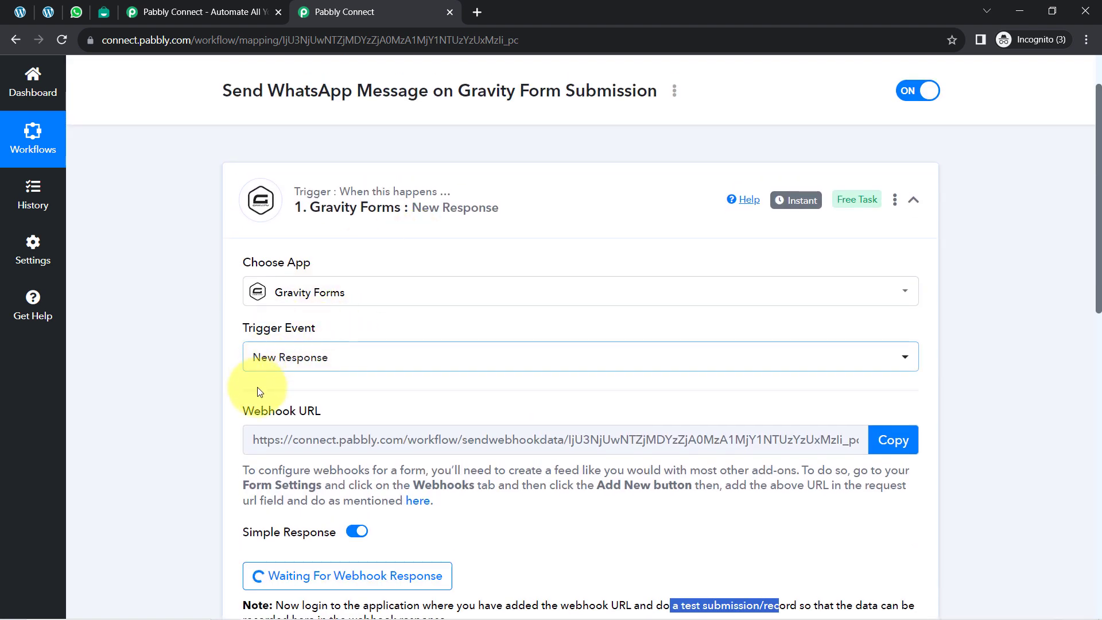
pyautogui.scroll(-3, 257, 391)
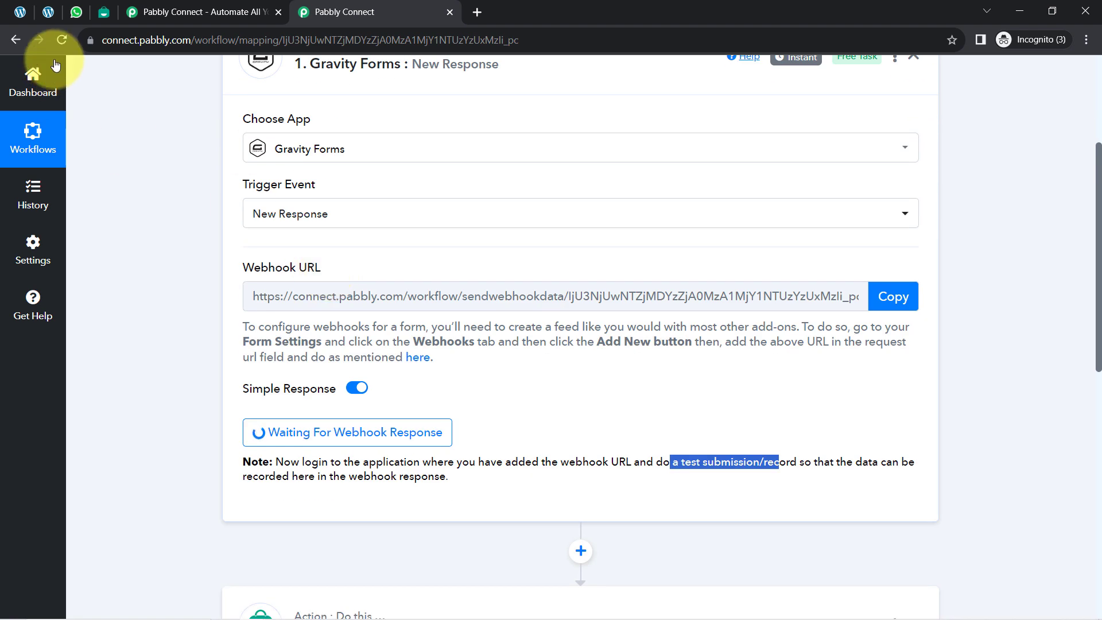
# Step: Switch to the User Registration Form preview and reload it, then check the trigger's webhook capture status in Pabbly Connect
pyautogui.click(55, 15)
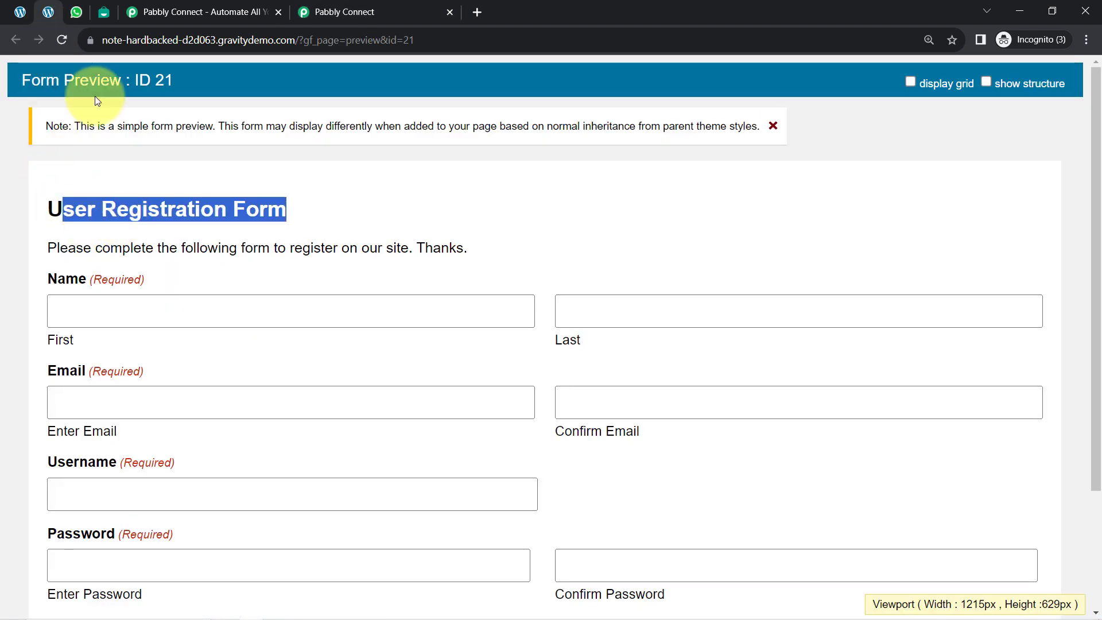
pyautogui.click(63, 40)
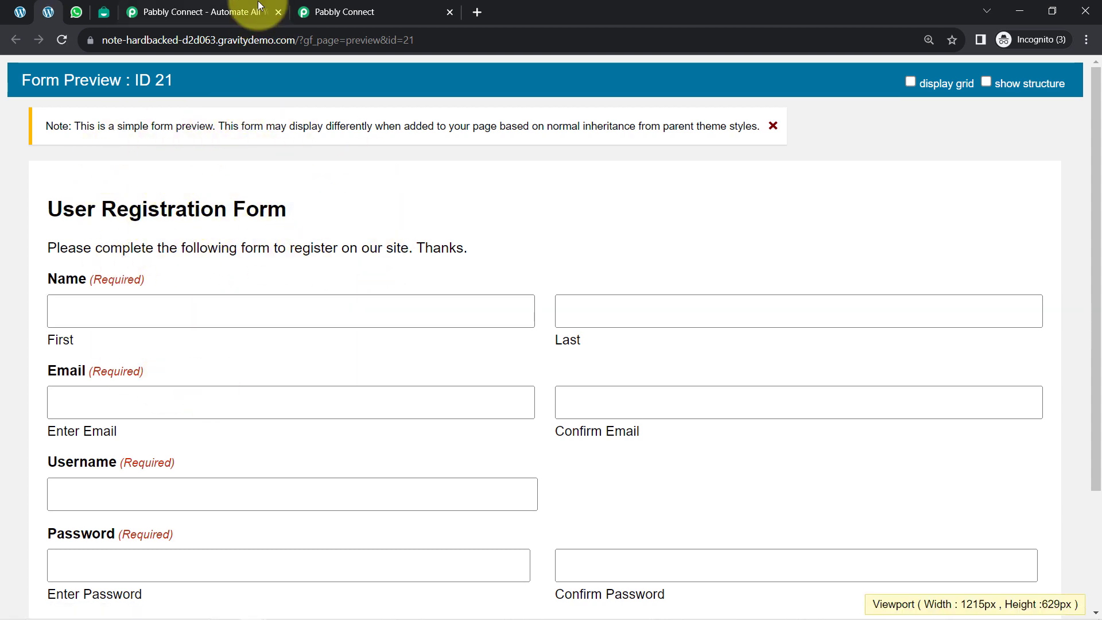
pyautogui.click(304, 12)
pyautogui.scroll(-2, 345, 299)
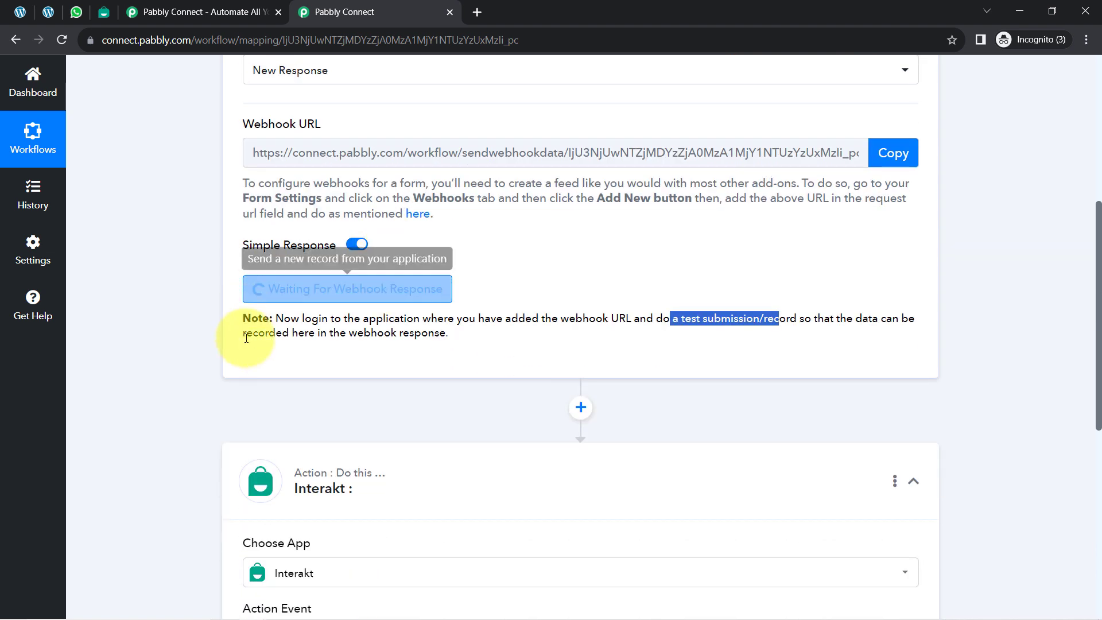
# Step: Return to the User Registration Form preview and enter the test user's first and last name
pyautogui.click(48, 11)
pyautogui.click(74, 311)
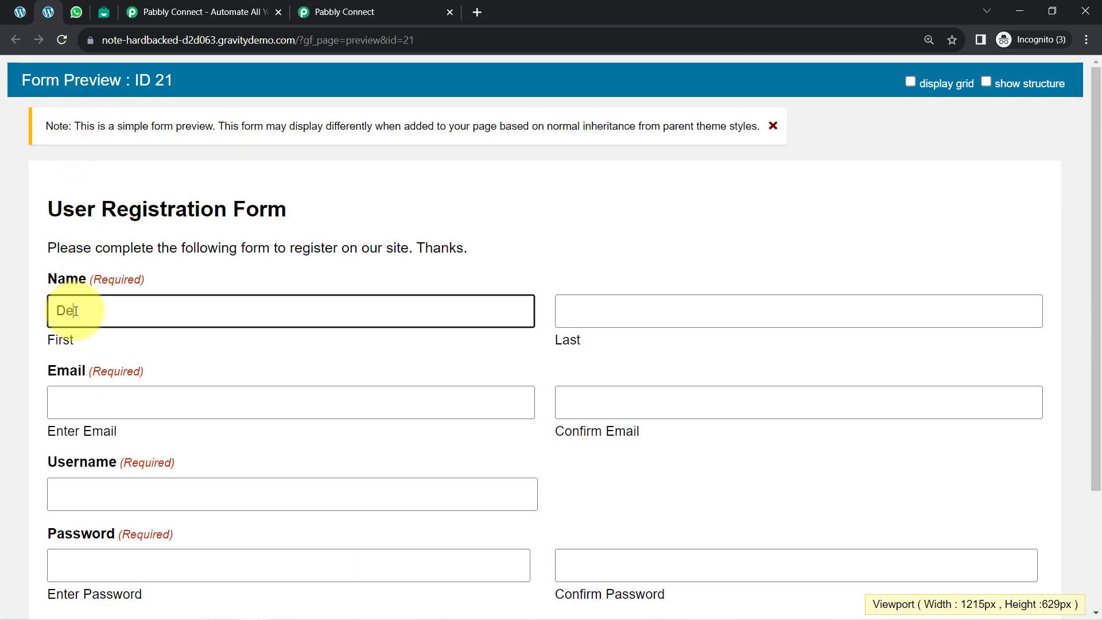
pyautogui.press('Tab')
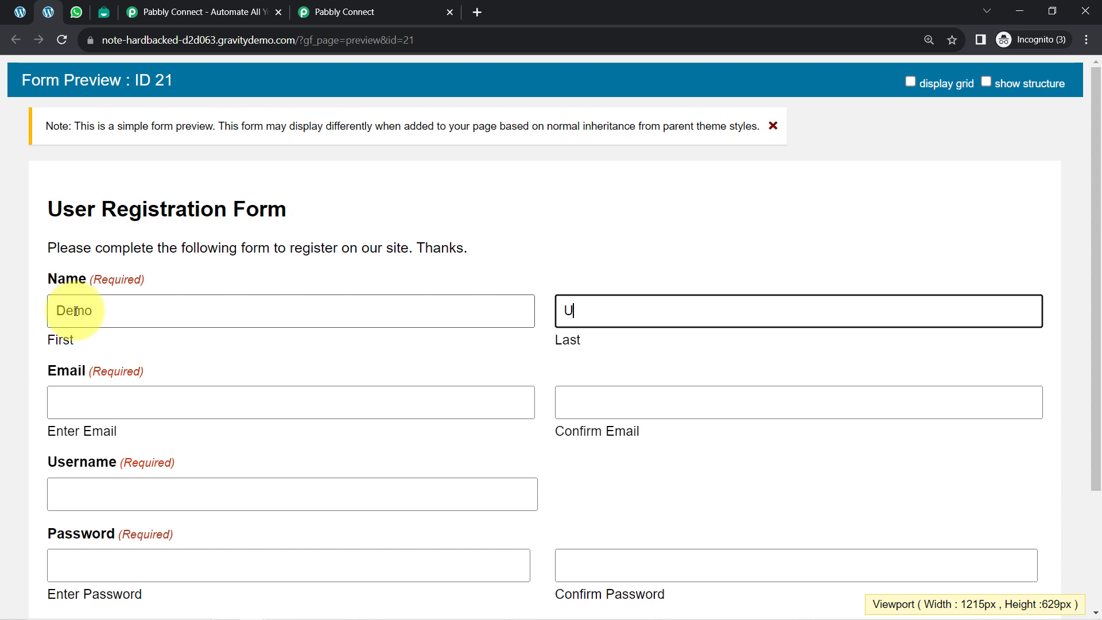
pyautogui.press('Tab')
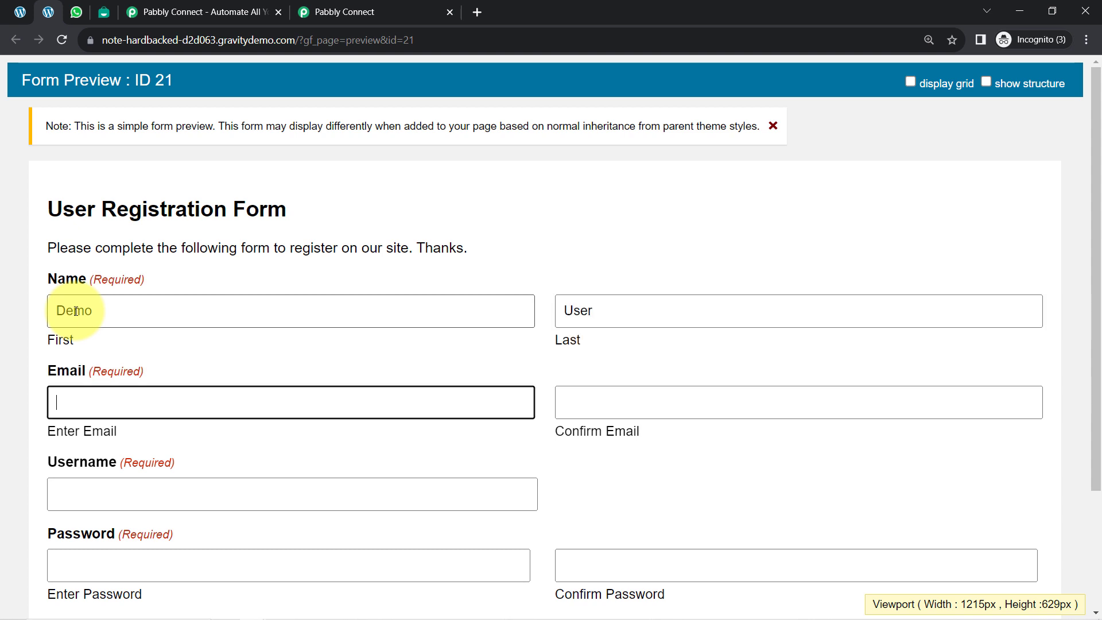
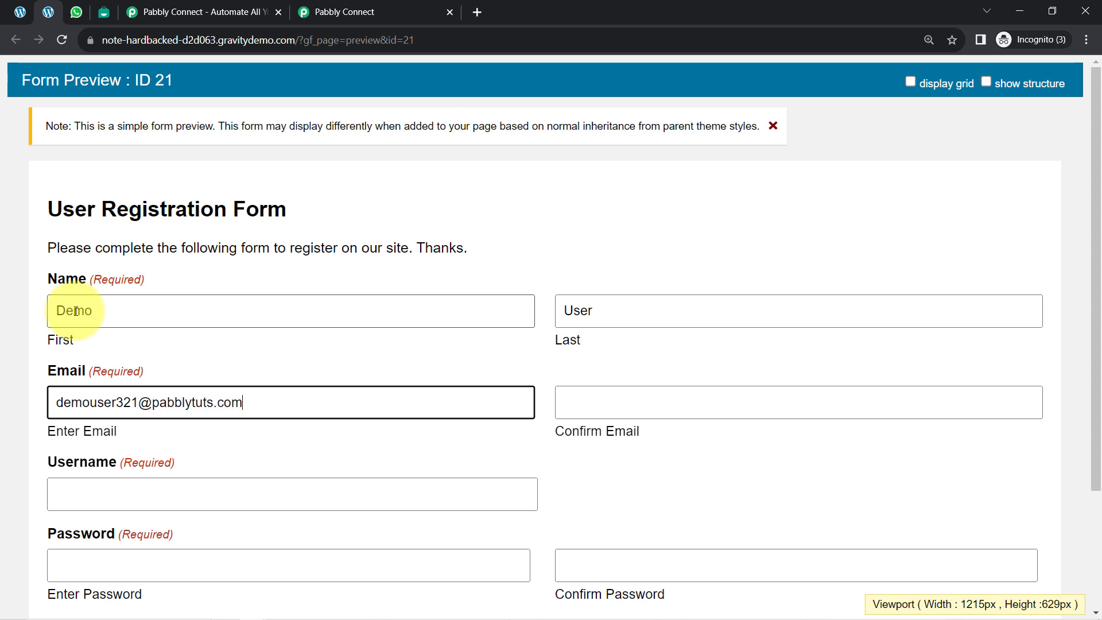
# Step: Enter the test user's e-mail address and copy it into the Confirm Email field
pyautogui.press('Tab')
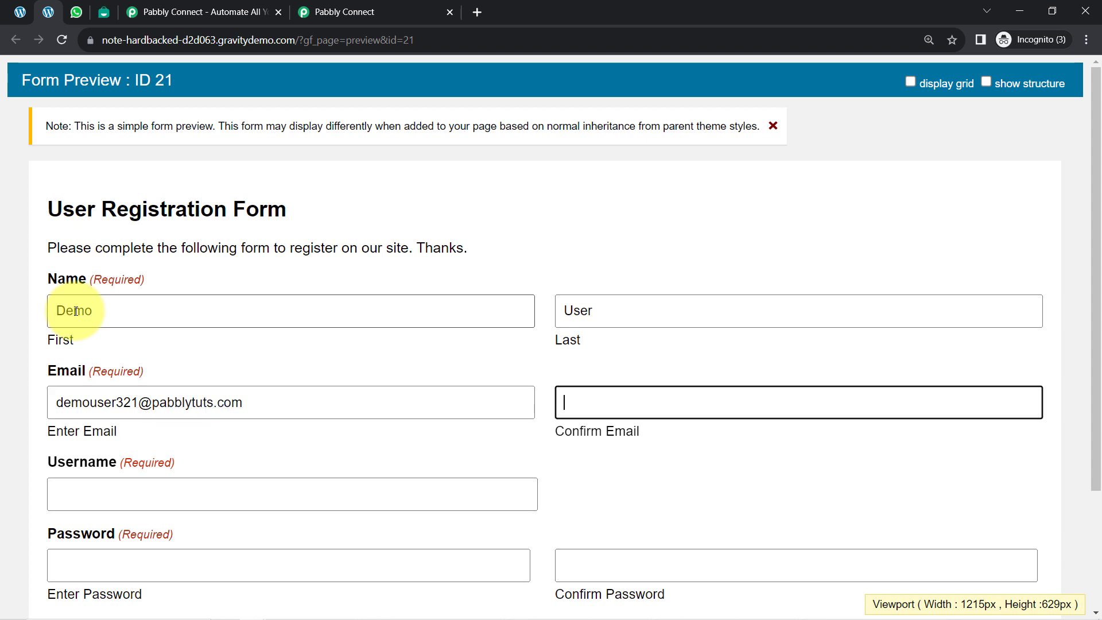
pyautogui.click(108, 403)
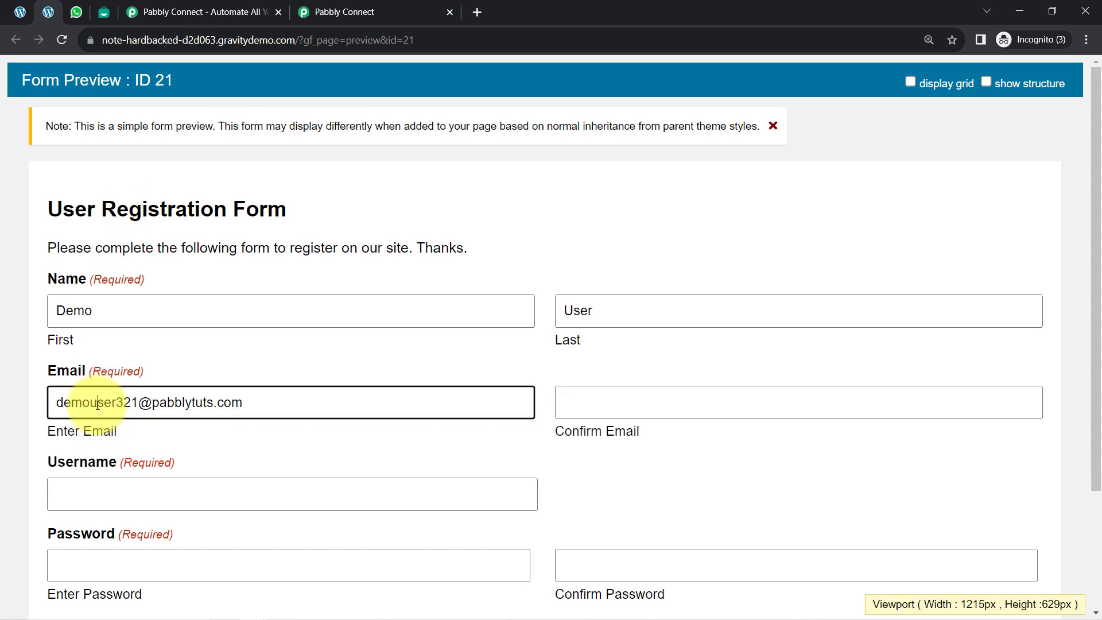
pyautogui.hotkey('ctrl', 'a')
pyautogui.click(585, 402)
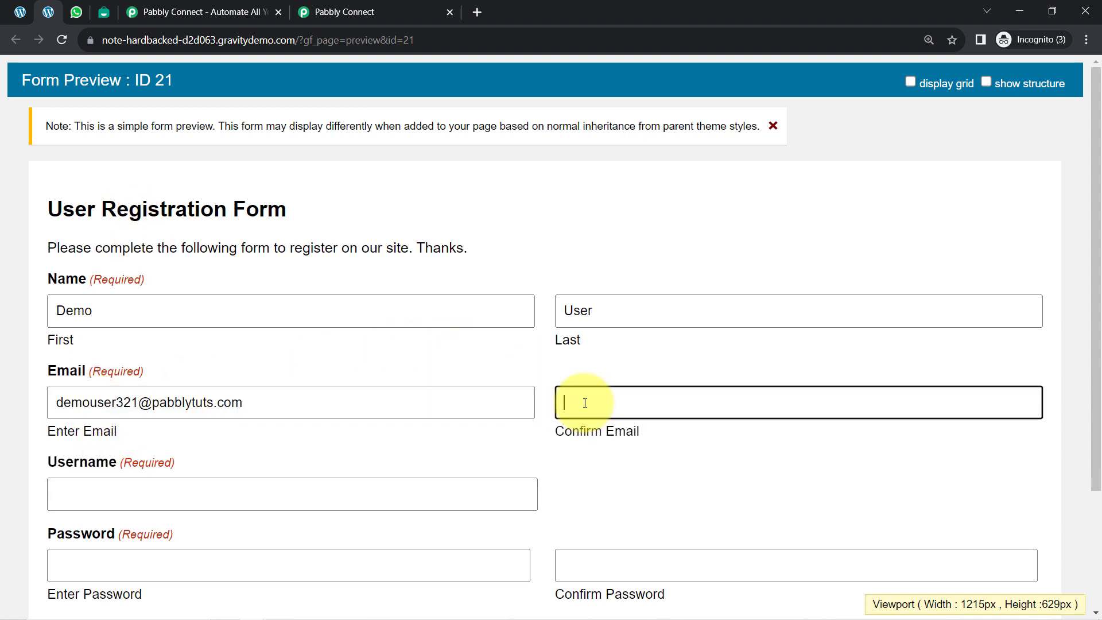
# Step: Enter the test user's username, and fill in the account password and its confirmation
pyautogui.scroll(-1, 69, 402)
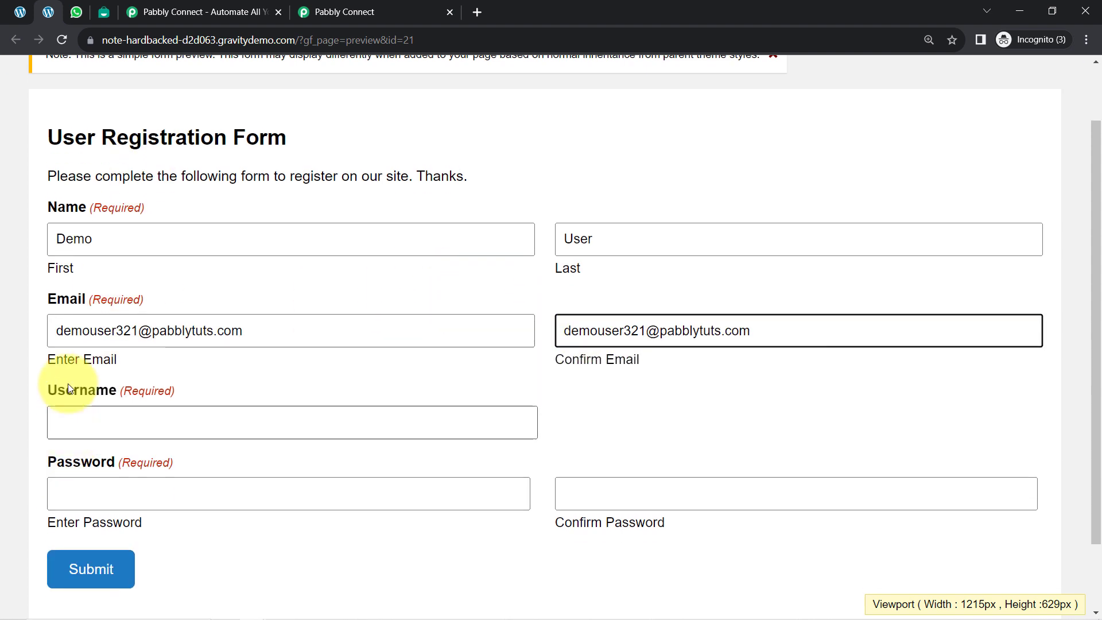
pyautogui.click(78, 423)
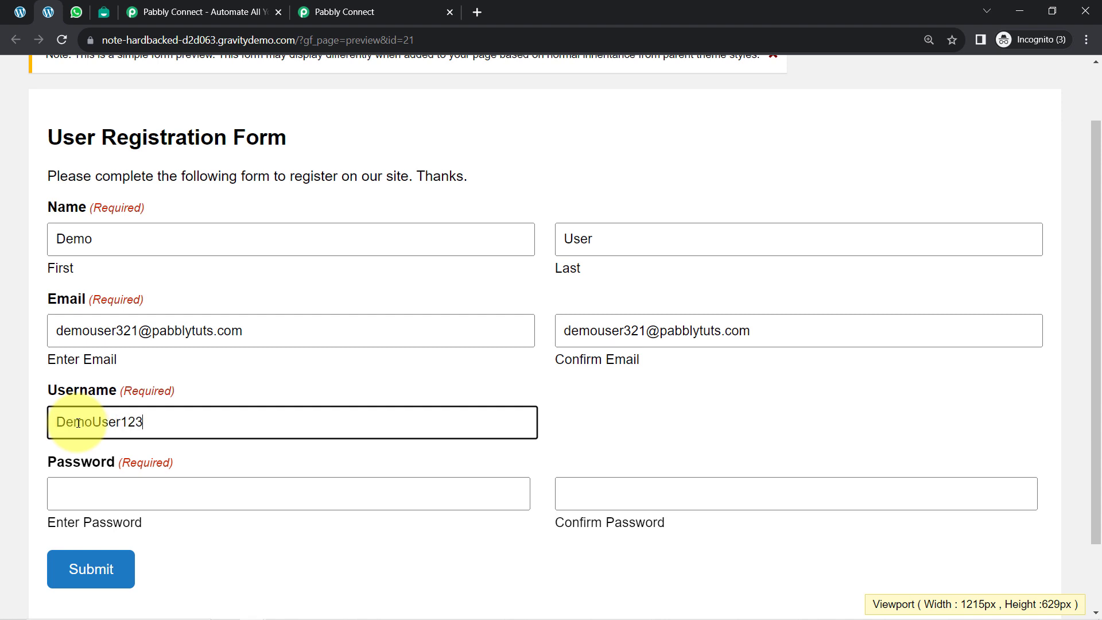
pyautogui.scroll(-1, 78, 410)
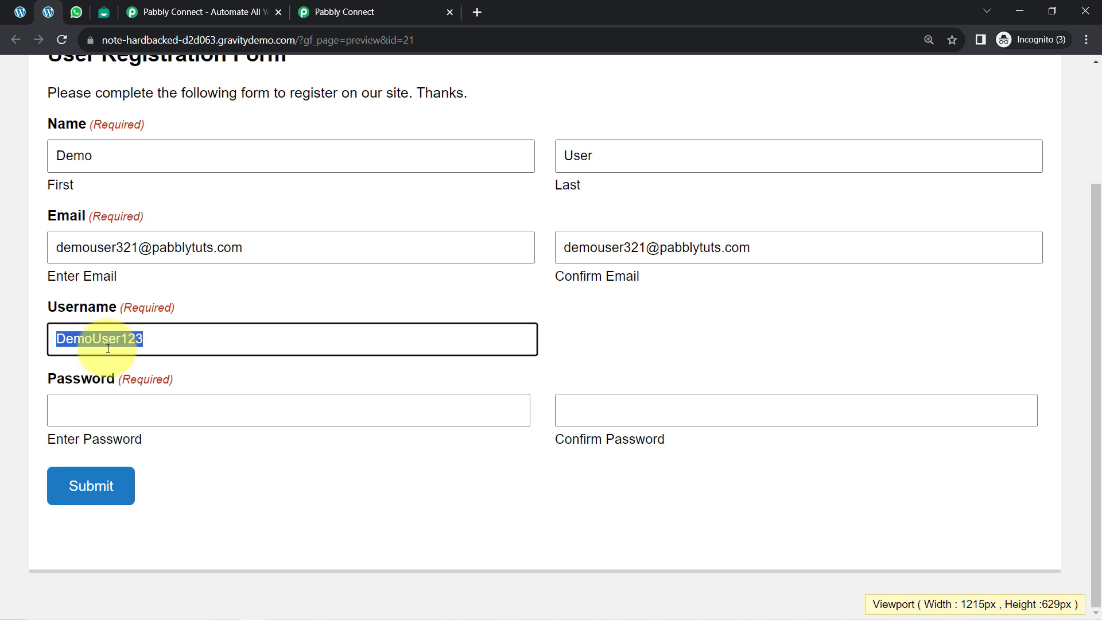
pyautogui.click(67, 411)
pyautogui.write('DemoUser123')
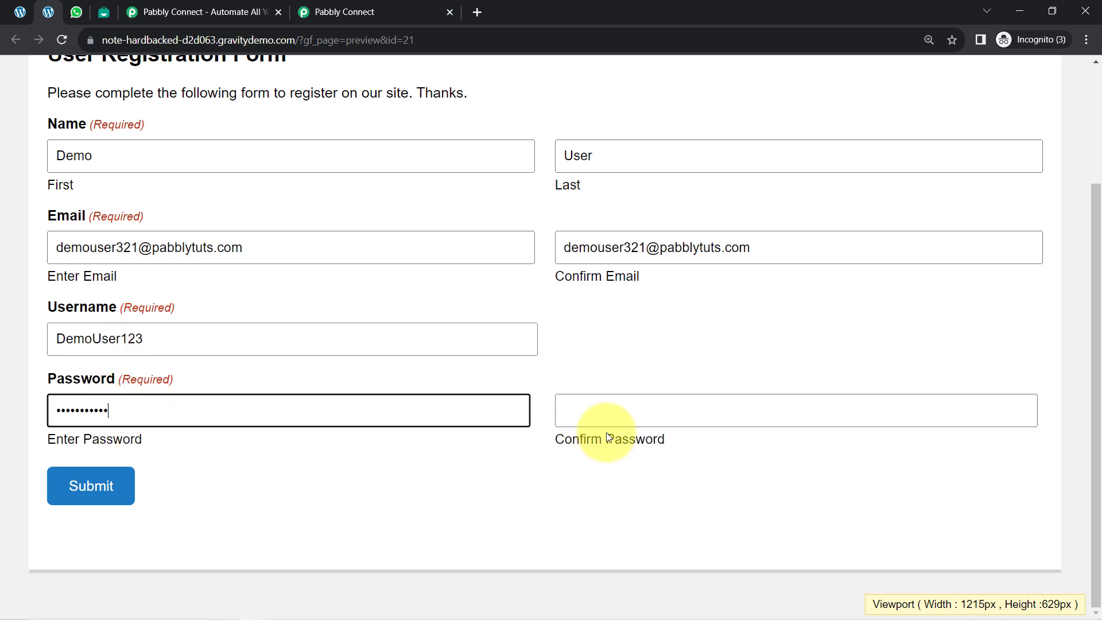
pyautogui.click(582, 415)
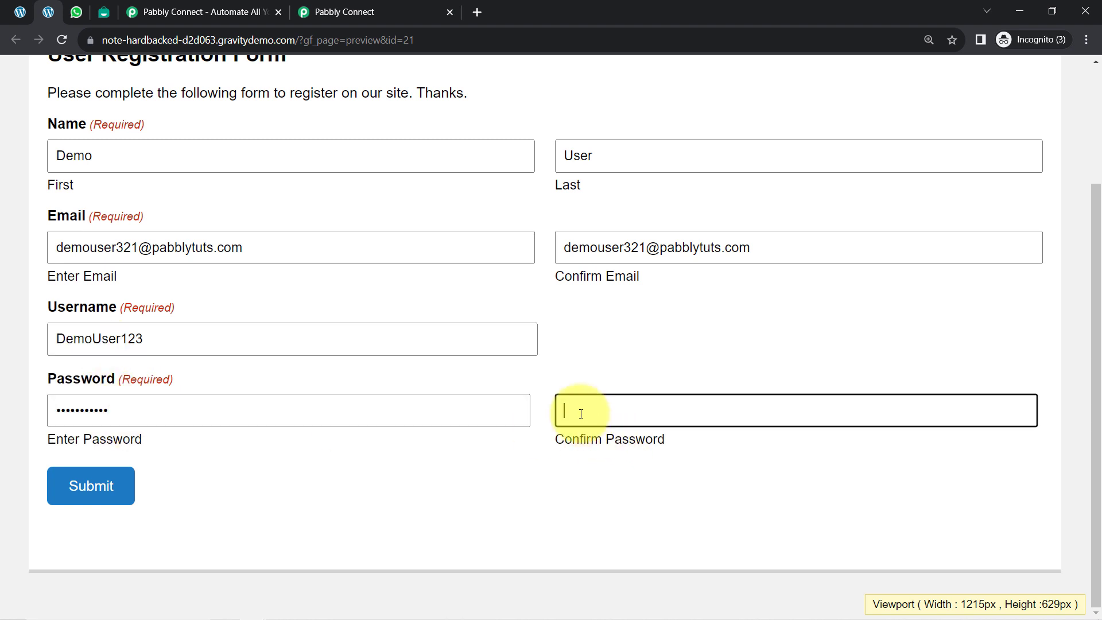
# Step: Submit the test registration and return to the Pabbly Connect workflow to view the captured webhook response
pyautogui.click(89, 487)
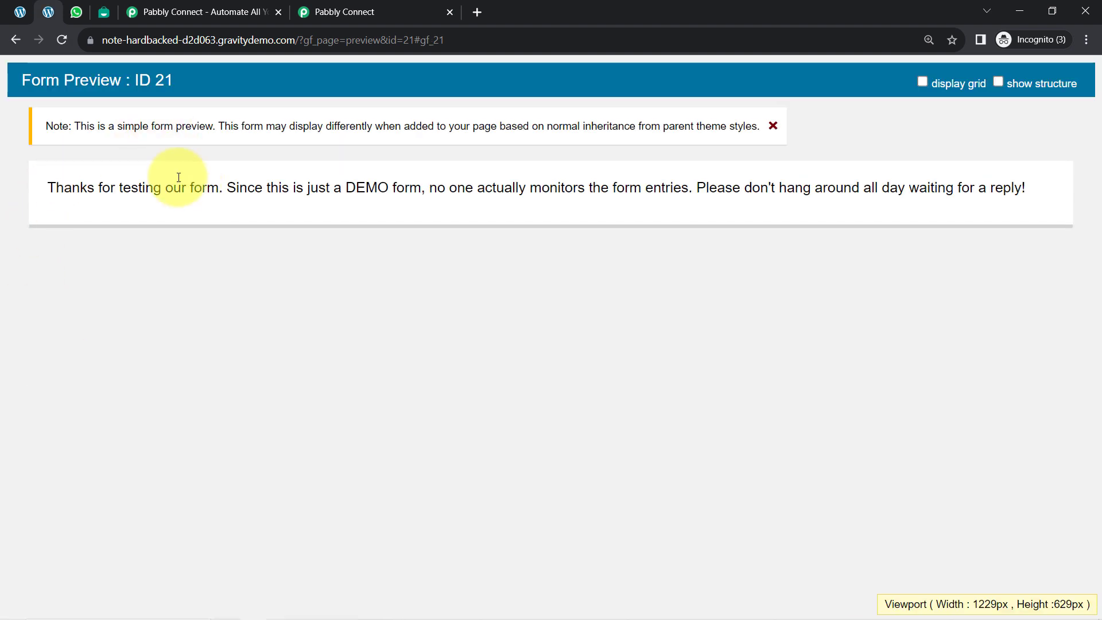
pyautogui.click(321, 12)
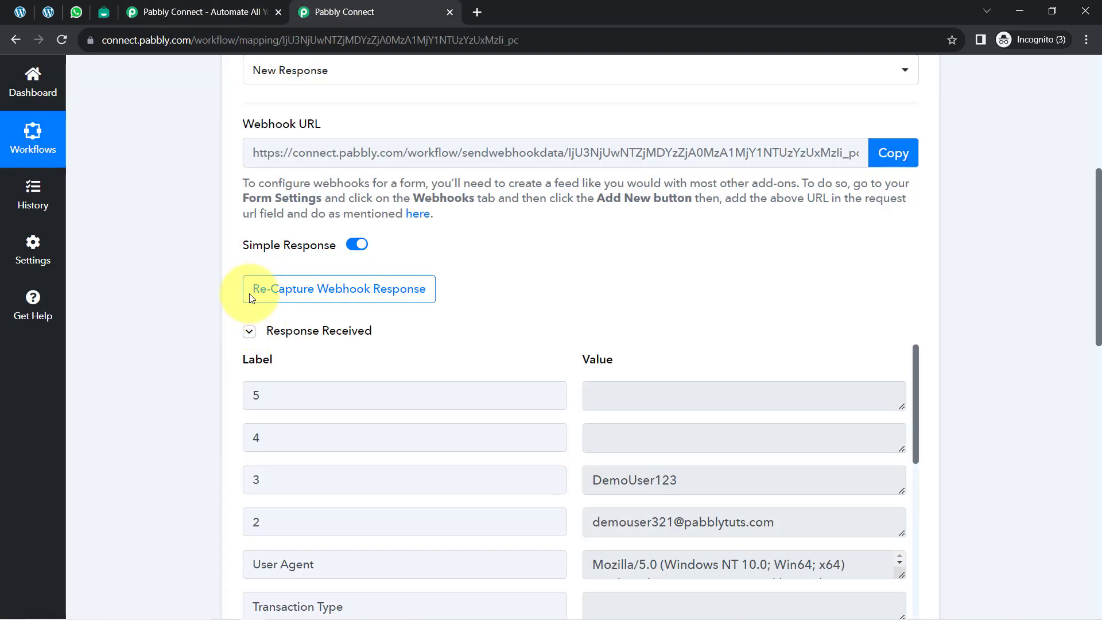
# Step: Examine the username and e-mail address values in the captured Gravity Forms webhook response
pyautogui.click(278, 333)
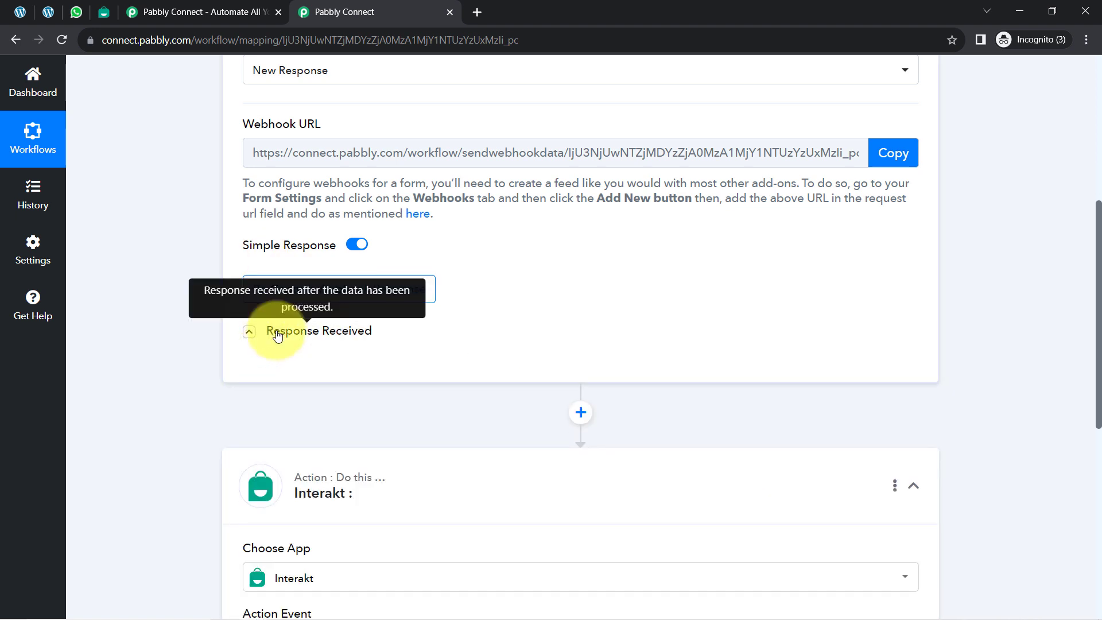
pyautogui.click(273, 331)
pyautogui.scroll(-4, 202, 302)
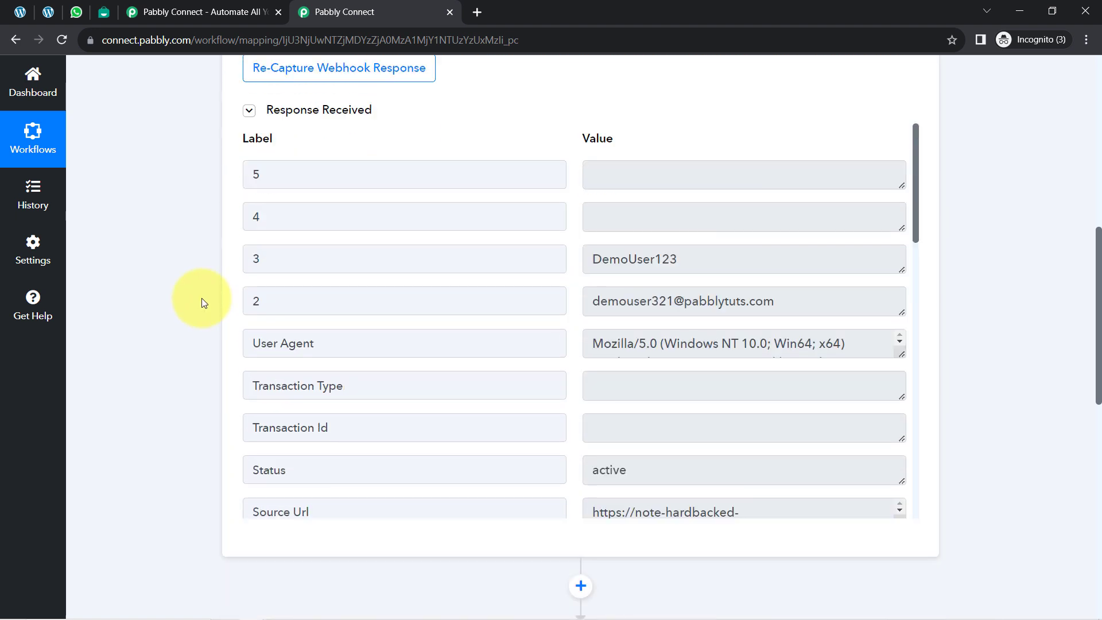
pyautogui.moveTo(678, 193); pyautogui.dragTo(576, 201)
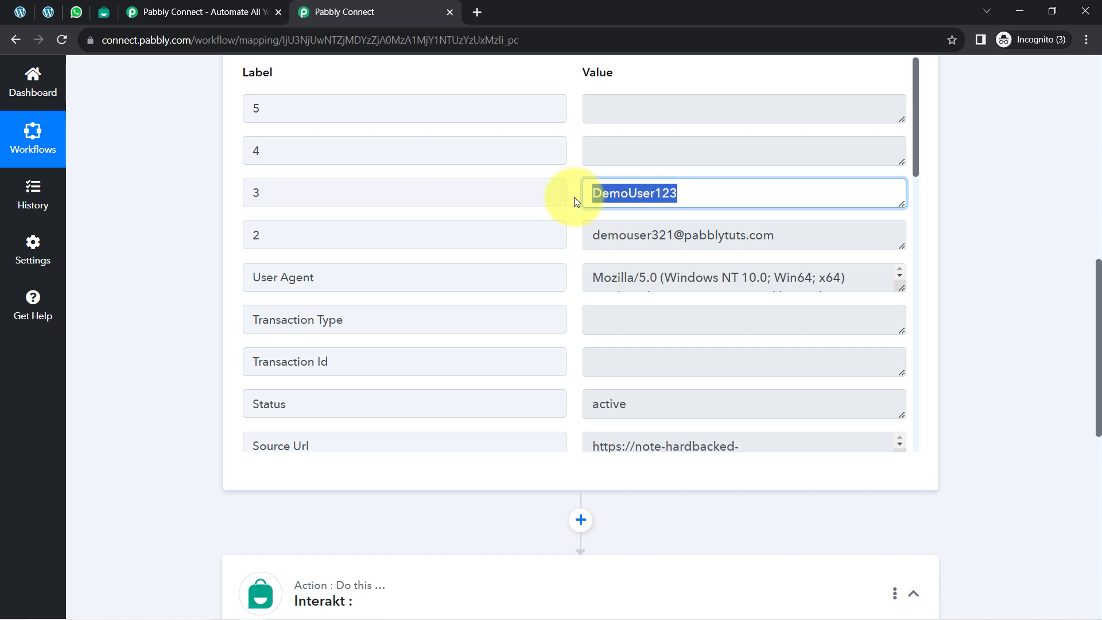
pyautogui.doubleClick(638, 197)
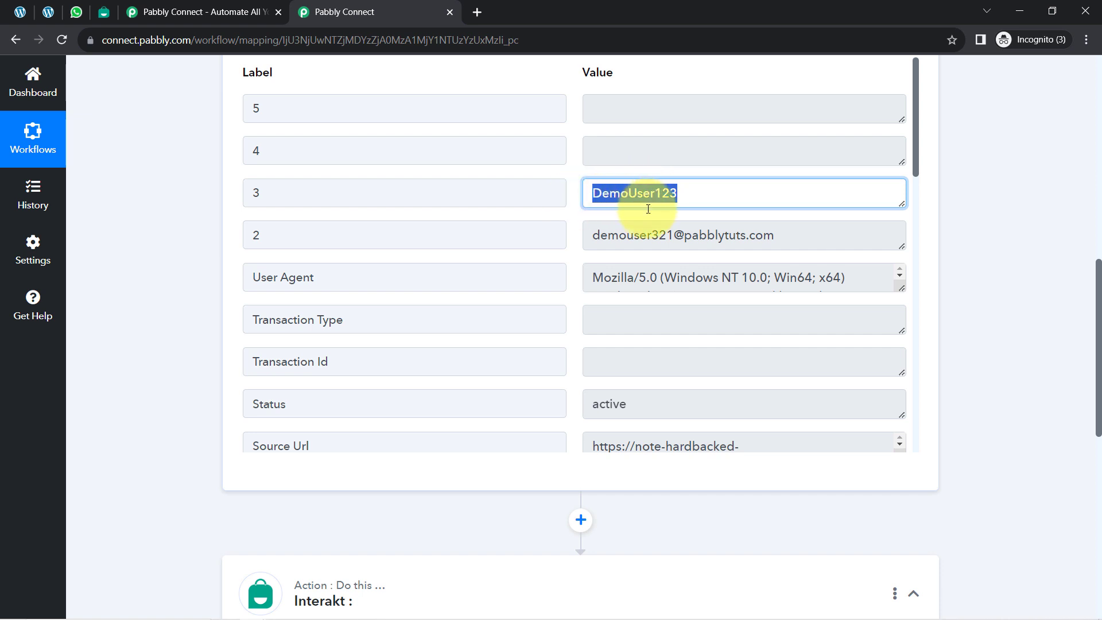
pyautogui.click(629, 232)
pyautogui.moveTo(628, 233); pyautogui.dragTo(758, 234)
pyautogui.scroll(-10, 708, 322)
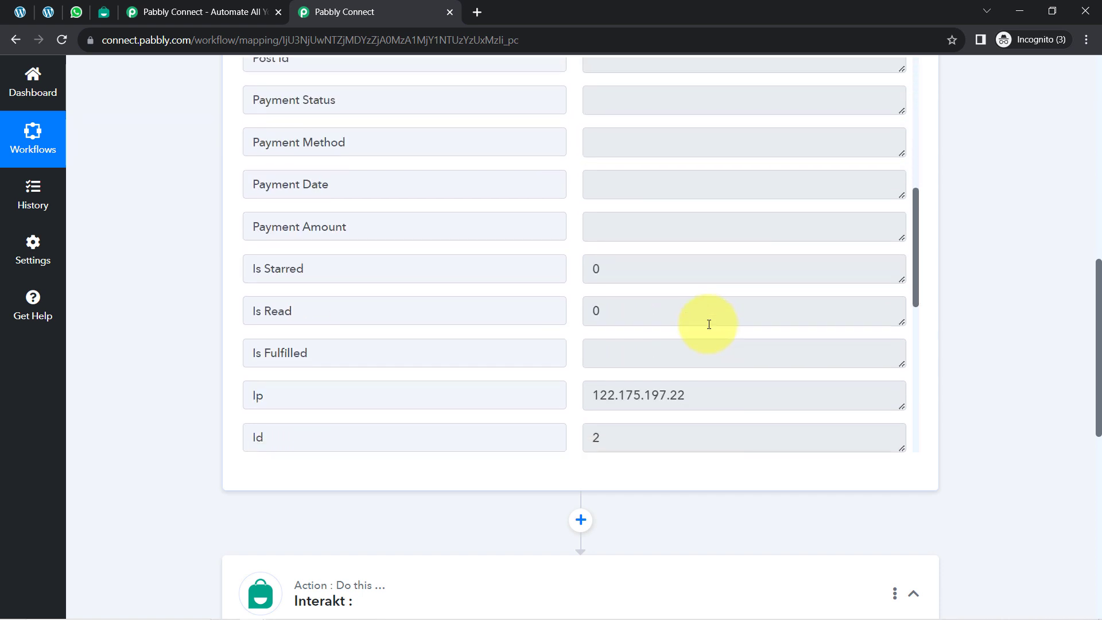
# Step: Examine the first name, last name and date fields further down in the captured webhook response
pyautogui.scroll(-6, 709, 325)
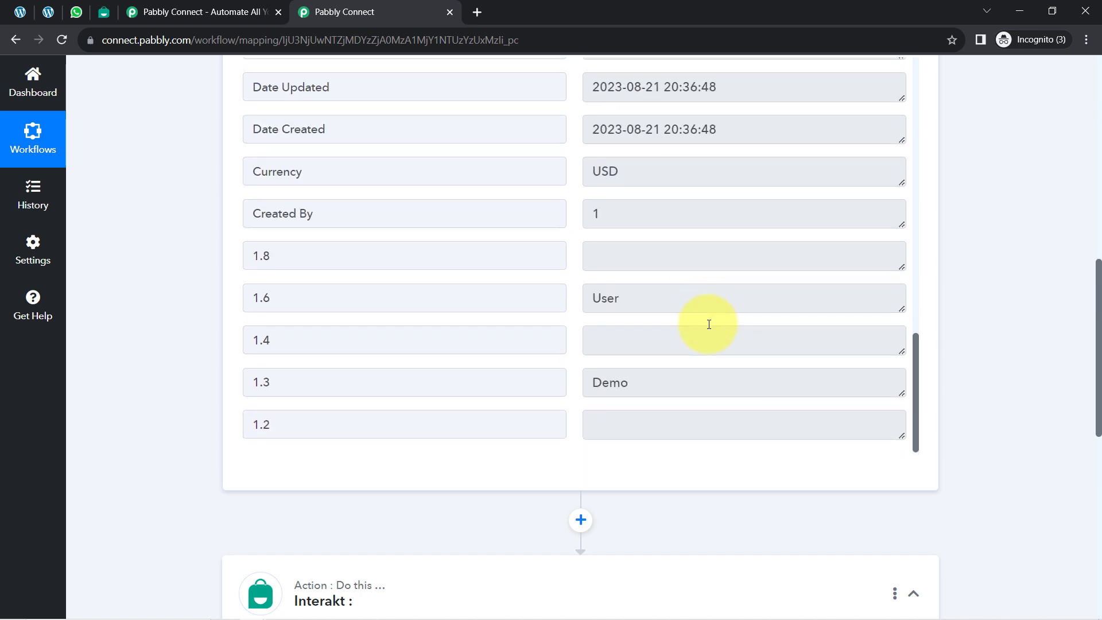
pyautogui.doubleClick(620, 295)
pyautogui.moveTo(610, 382); pyautogui.dragTo(593, 382)
pyautogui.scroll(-5, 696, 307)
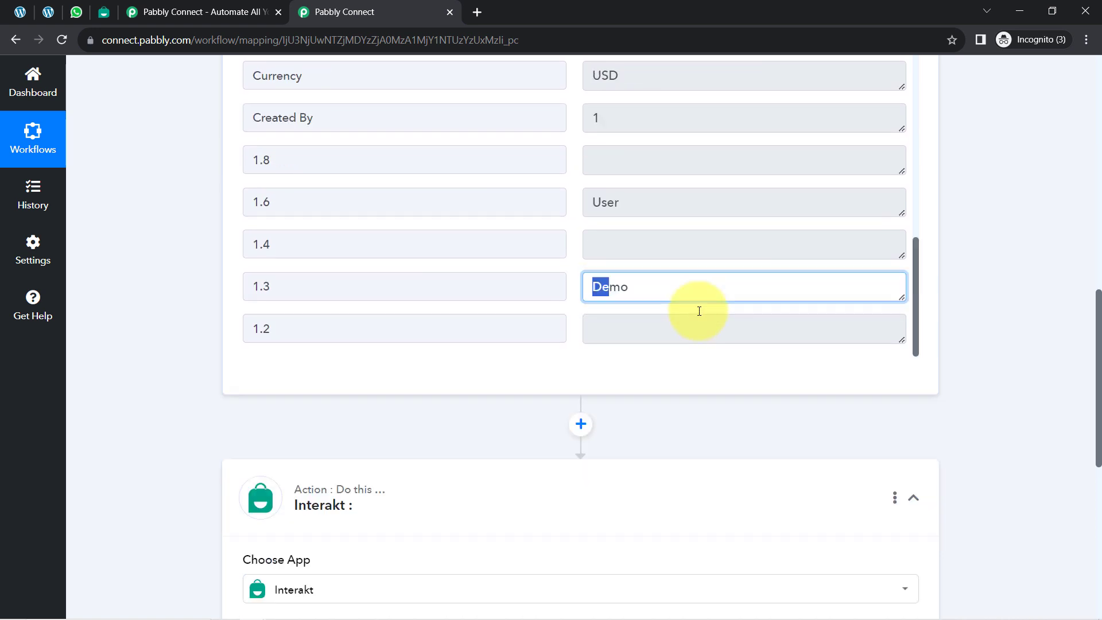
pyautogui.scroll(4, 700, 311)
pyautogui.scroll(3, 653, 240)
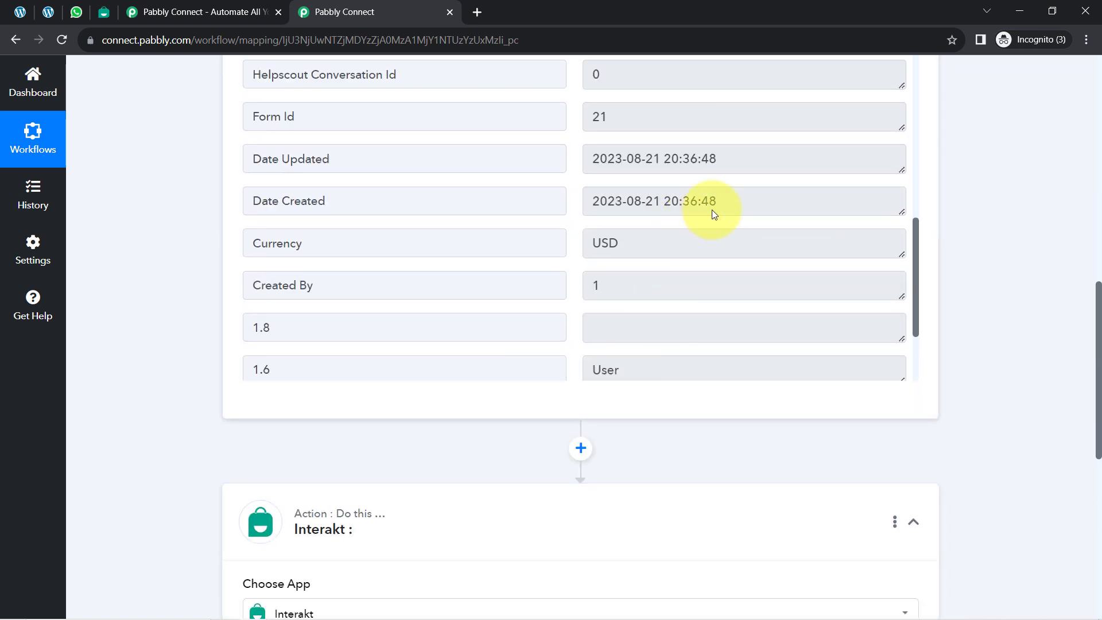
pyautogui.moveTo(645, 163); pyautogui.dragTo(615, 167)
pyautogui.scroll(7, 635, 213)
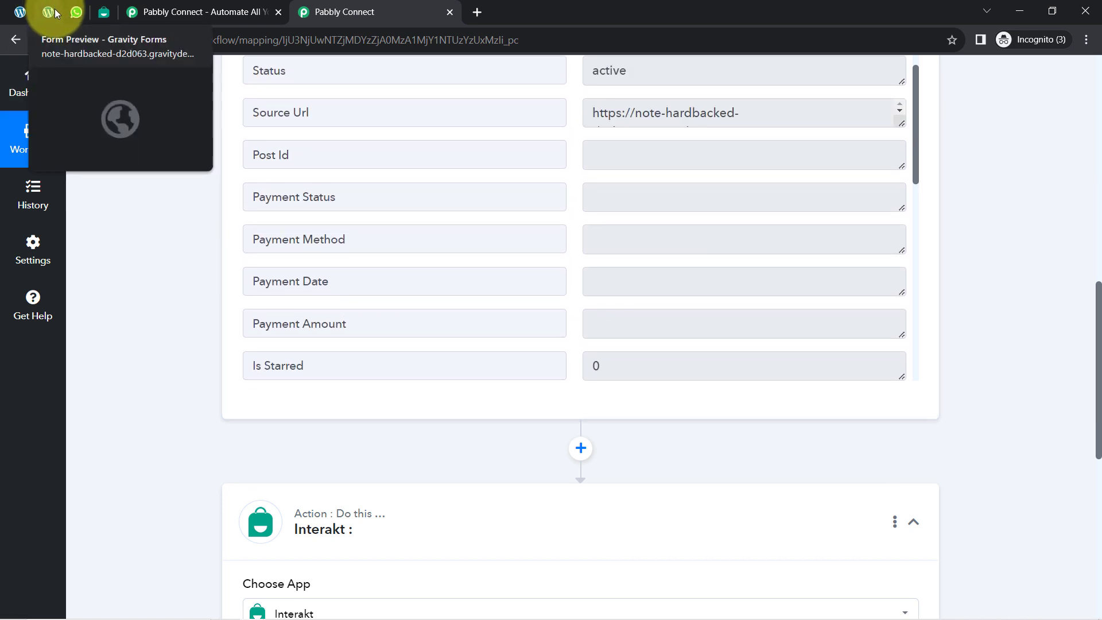
# Step: Close the submitted form preview and the spare Pabbly Connect page, returning to the workflow
pyautogui.click(20, 13)
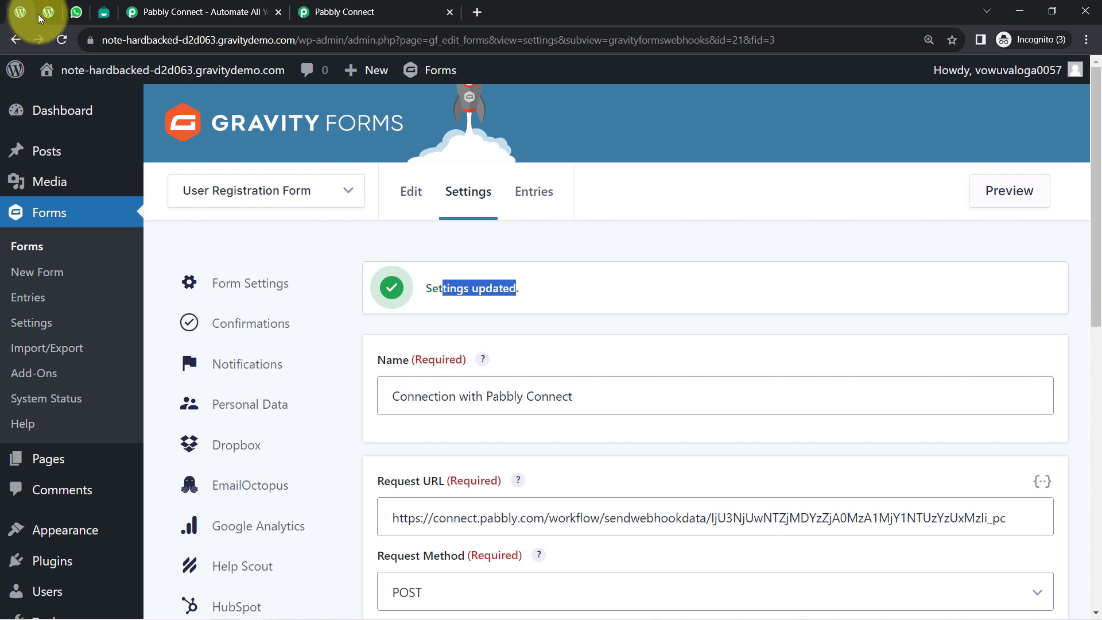
pyautogui.click(40, 14)
pyautogui.rightClick(40, 14)
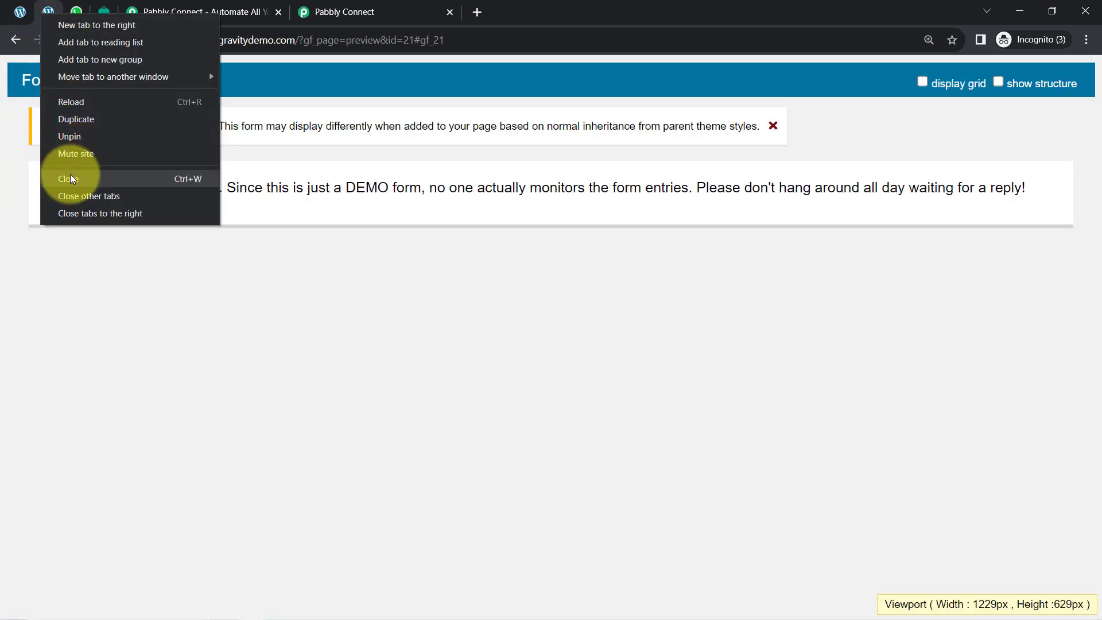
pyautogui.click(70, 177)
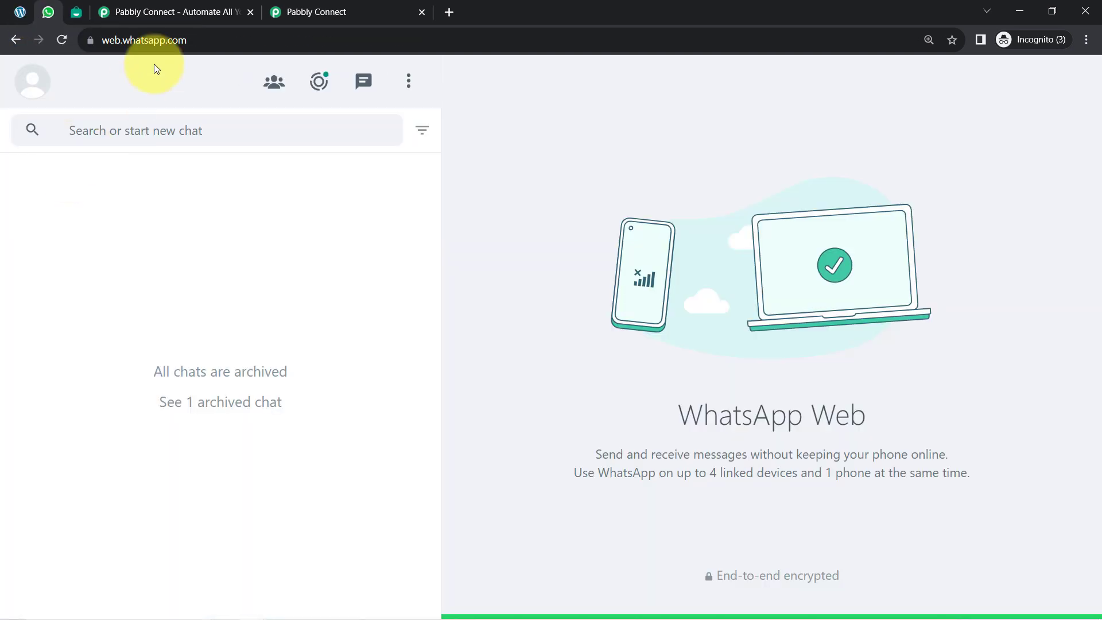
pyautogui.click(246, 9)
pyautogui.click(228, 9)
# Step: Review the Gravity Forms trigger's app, event, webhook URL and received response
pyautogui.scroll(5, 324, 280)
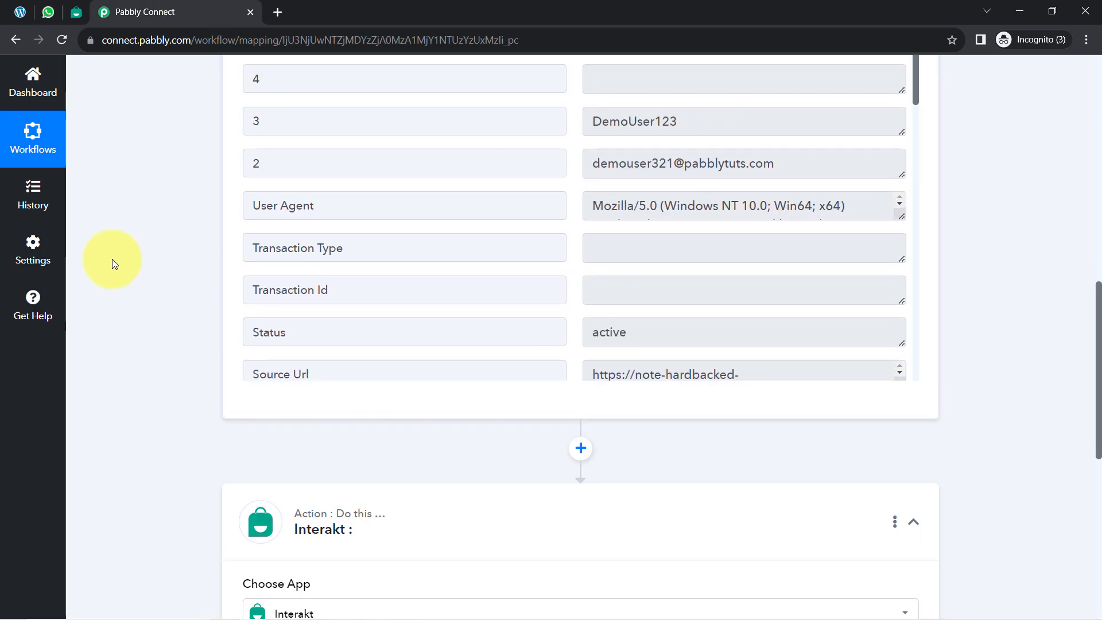
pyautogui.scroll(10, 112, 260)
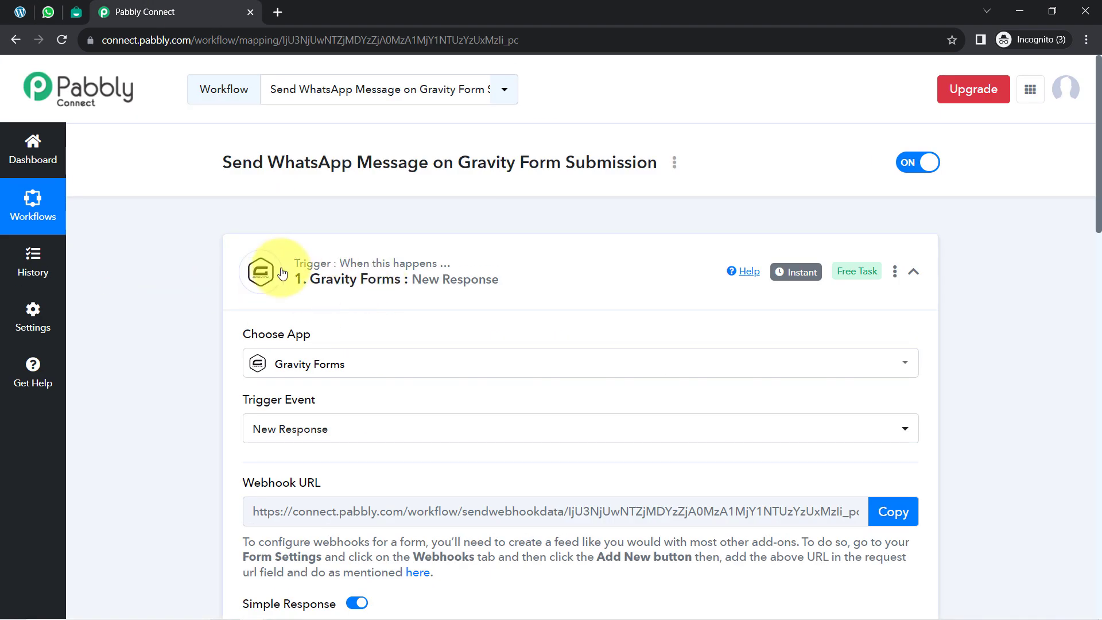
pyautogui.moveTo(795, 276)
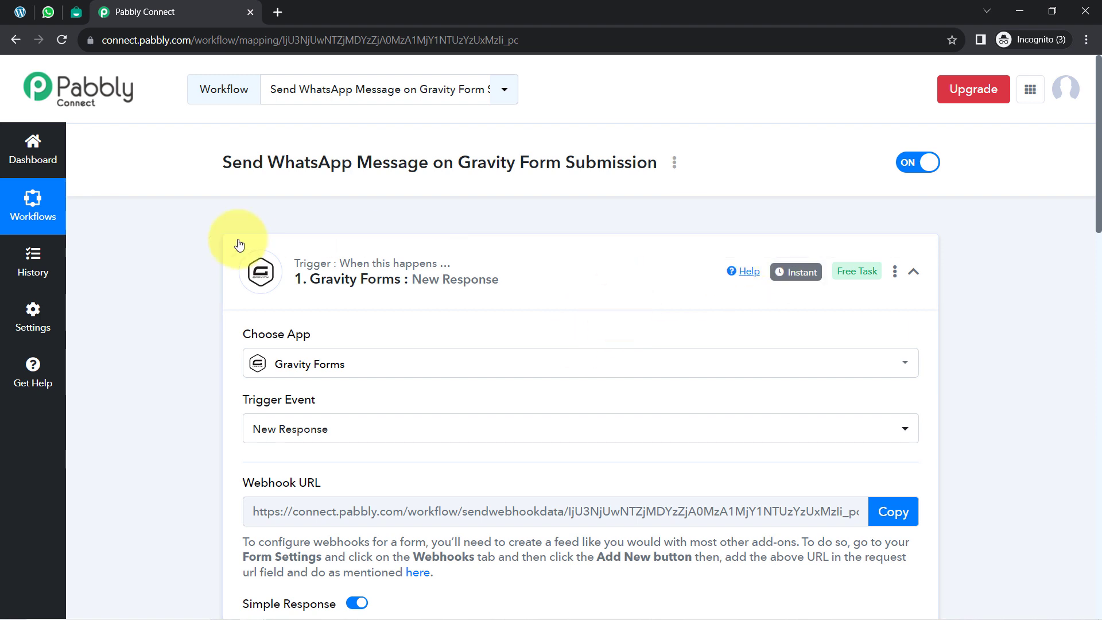
pyautogui.scroll(-3, 185, 354)
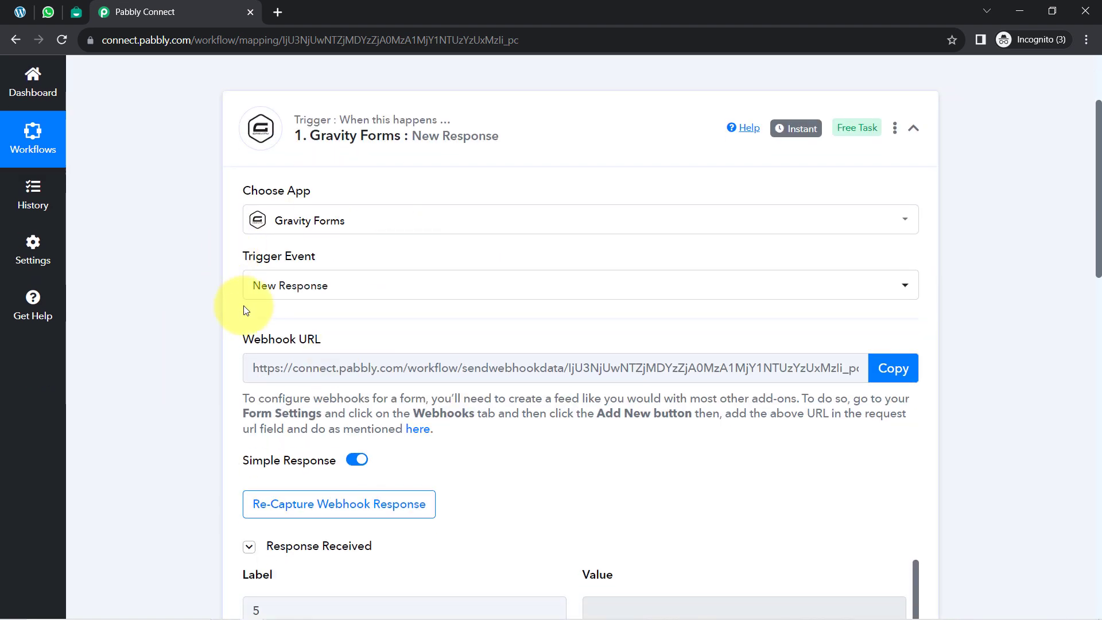
pyautogui.scroll(-5, 290, 307)
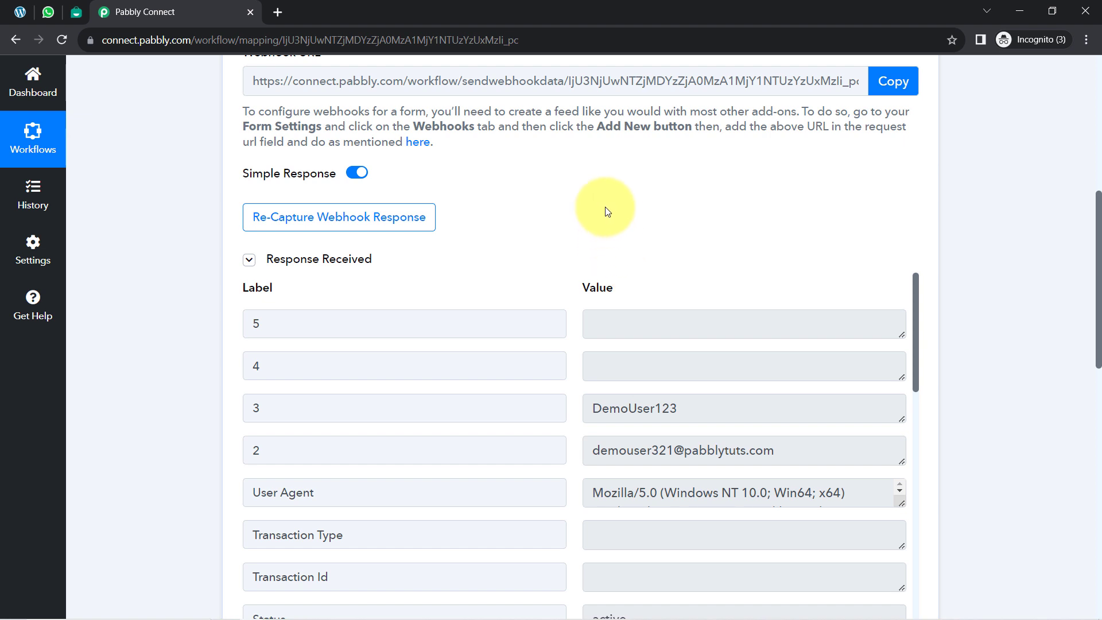
# Step: Switch to Gravity Forms, open the User Registration Form for editing, and check the required Phone Number field in its preview
pyautogui.click(21, 12)
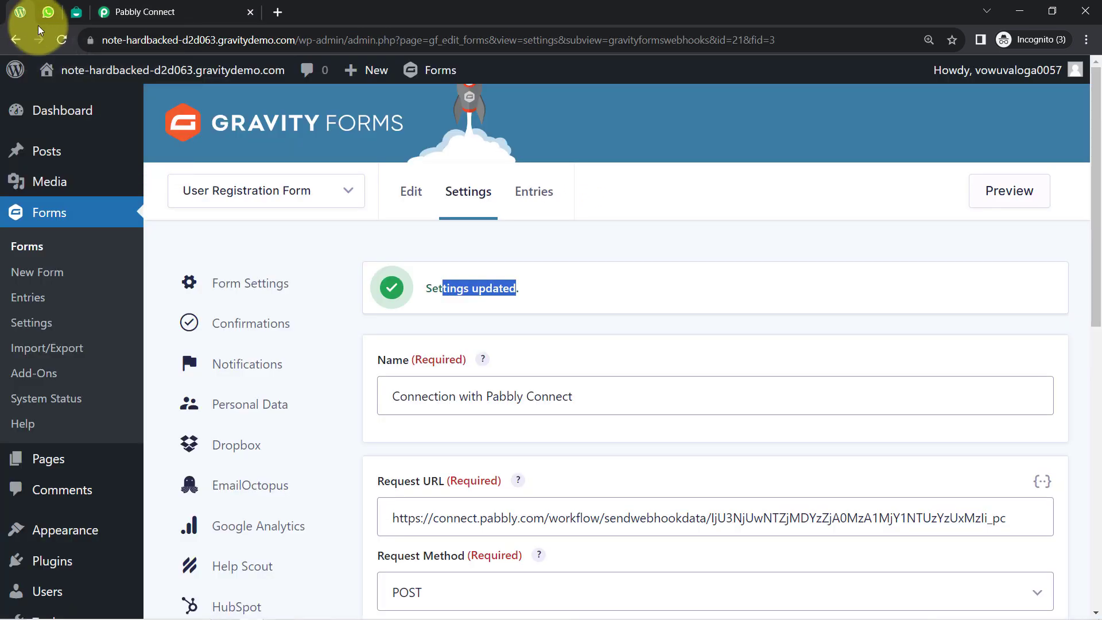
pyautogui.click(264, 190)
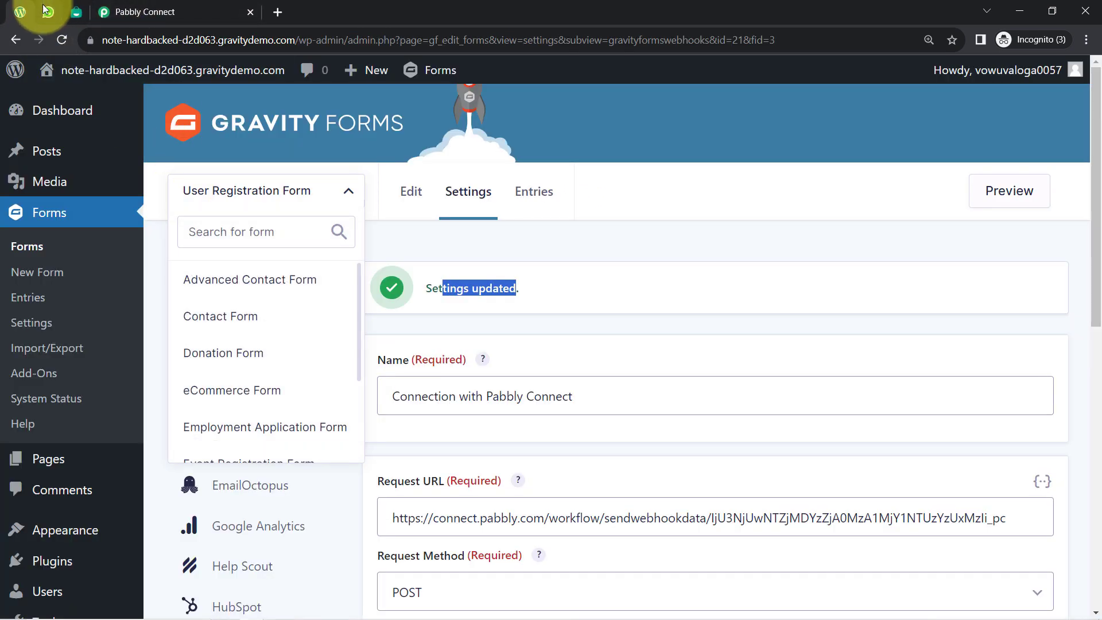
pyautogui.click(46, 11)
pyautogui.click(20, 12)
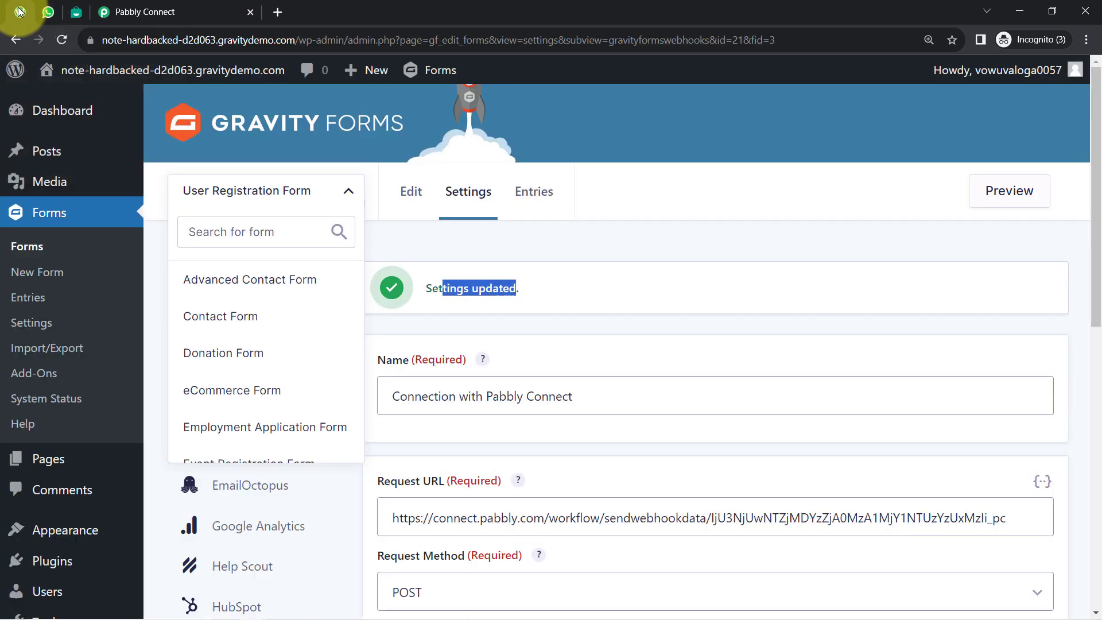
pyautogui.scroll(-10, 497, 314)
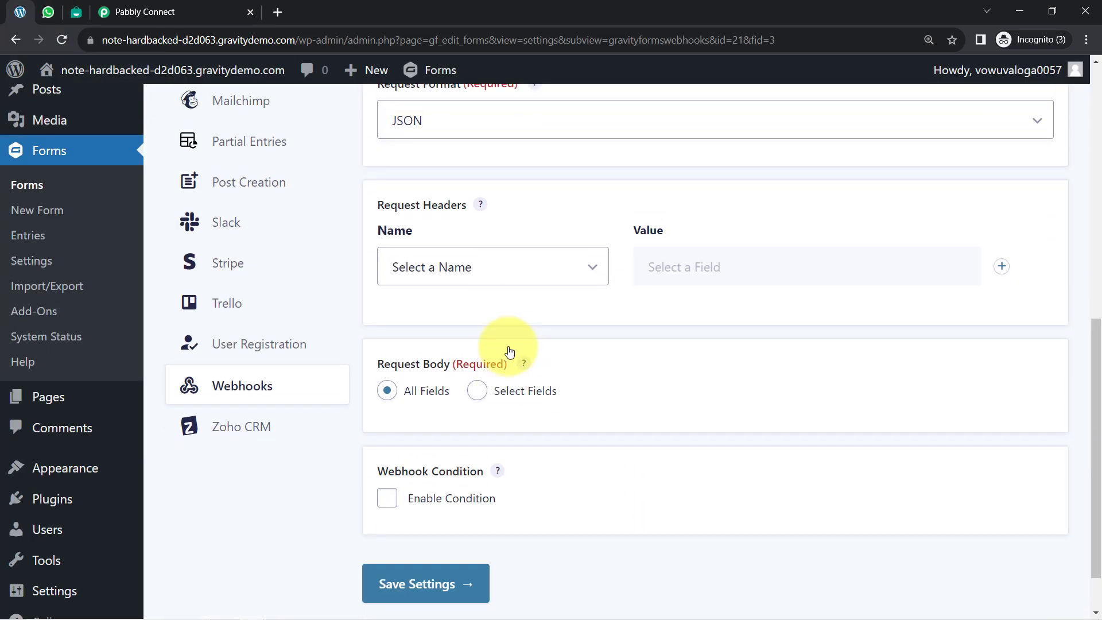
pyautogui.scroll(10, 504, 345)
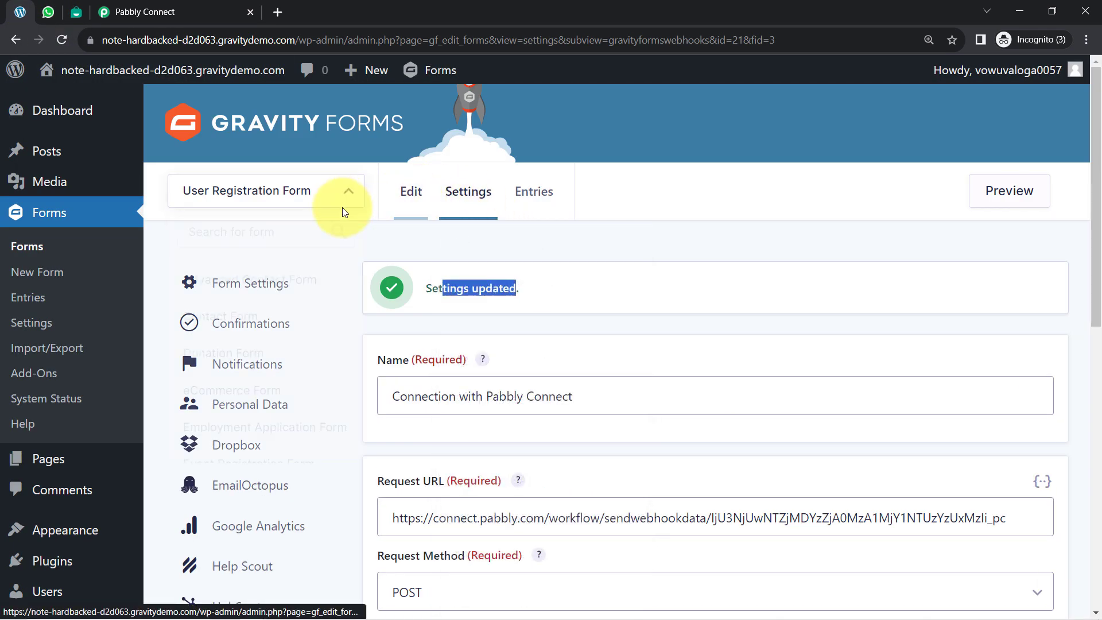
pyautogui.click(413, 199)
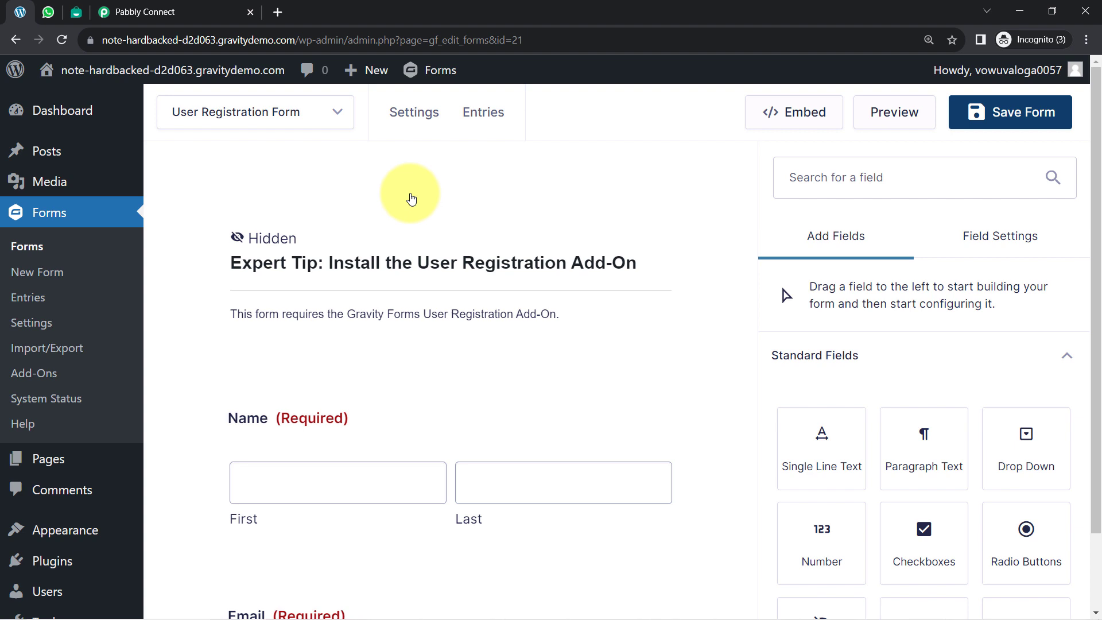
pyautogui.moveTo(361, 164)
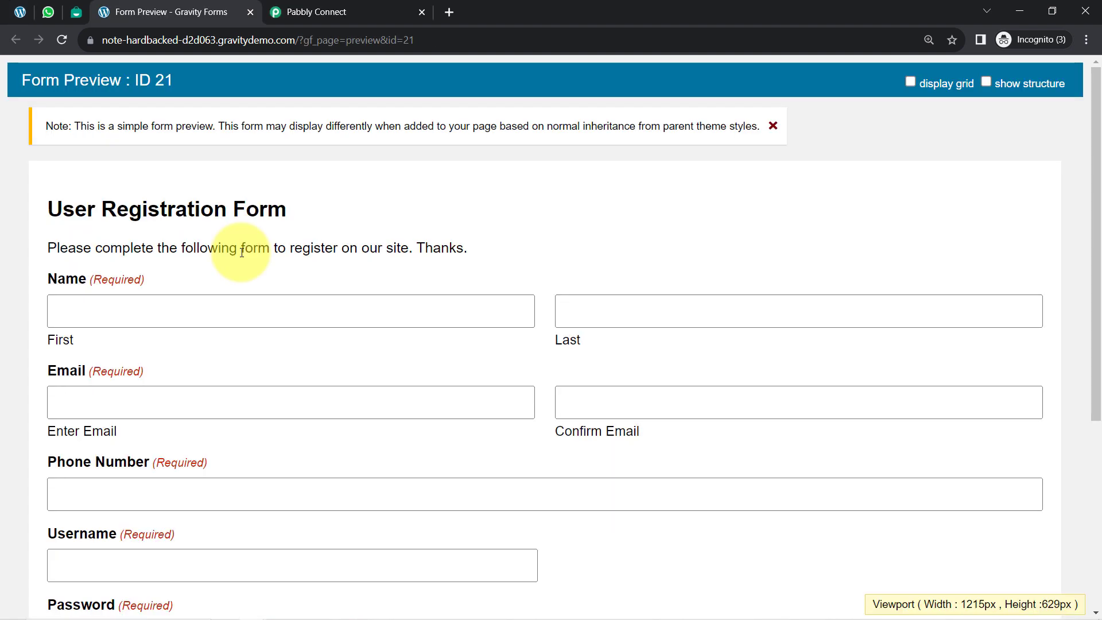
pyautogui.scroll(-1, 83, 371)
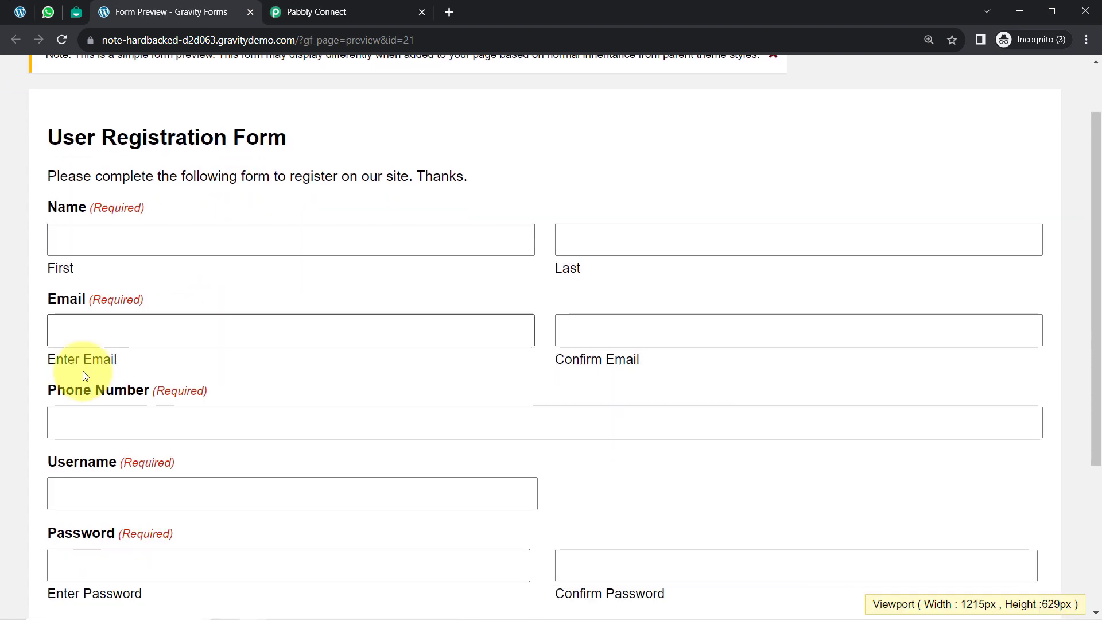
pyautogui.moveTo(65, 390); pyautogui.dragTo(180, 399)
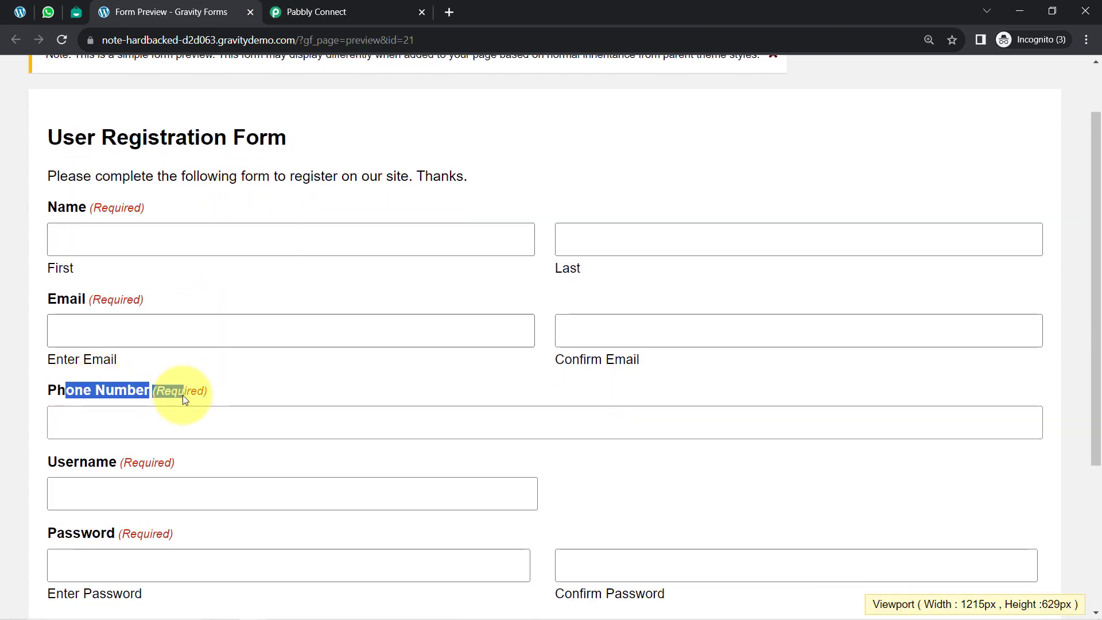
# Step: Return to the Pabbly Connect workflow and recapture the Gravity Forms trigger's webhook response, accepting the confirmation
pyautogui.click(310, 12)
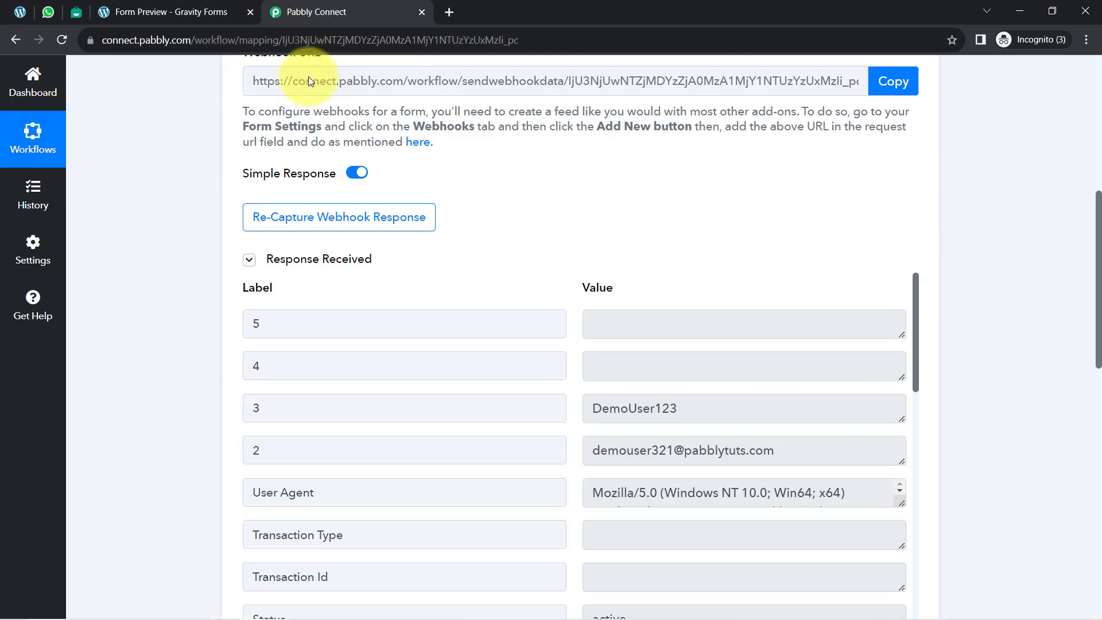
pyautogui.click(304, 228)
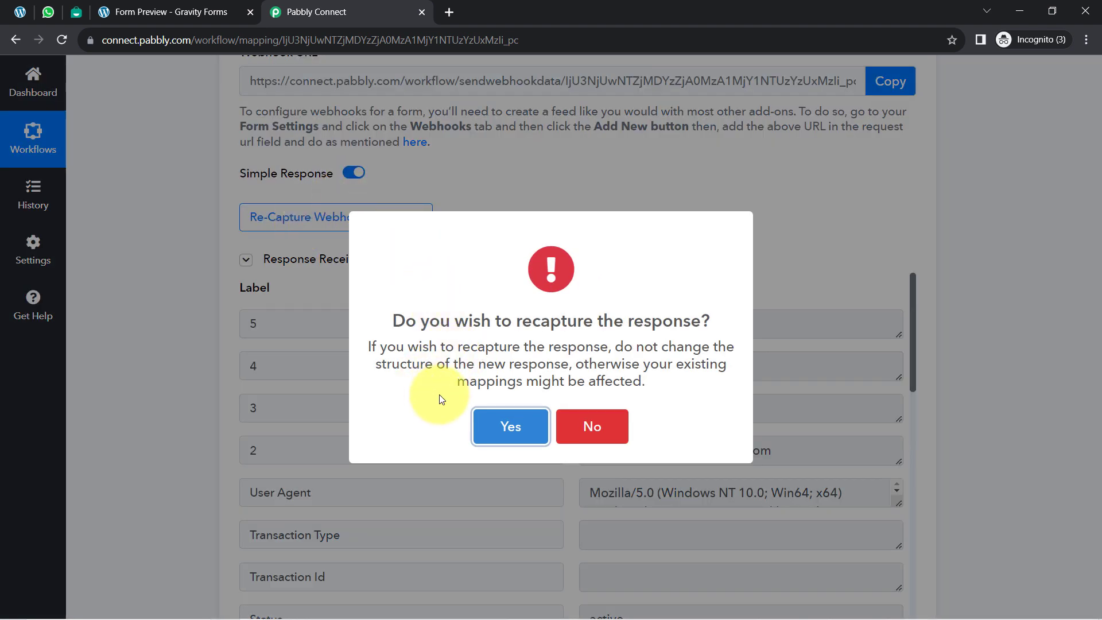
pyautogui.click(505, 428)
# Step: Fill in the form preview with the test user's name, e-mail, phone number, username and account password, including both confirmation fields
pyautogui.click(109, 12)
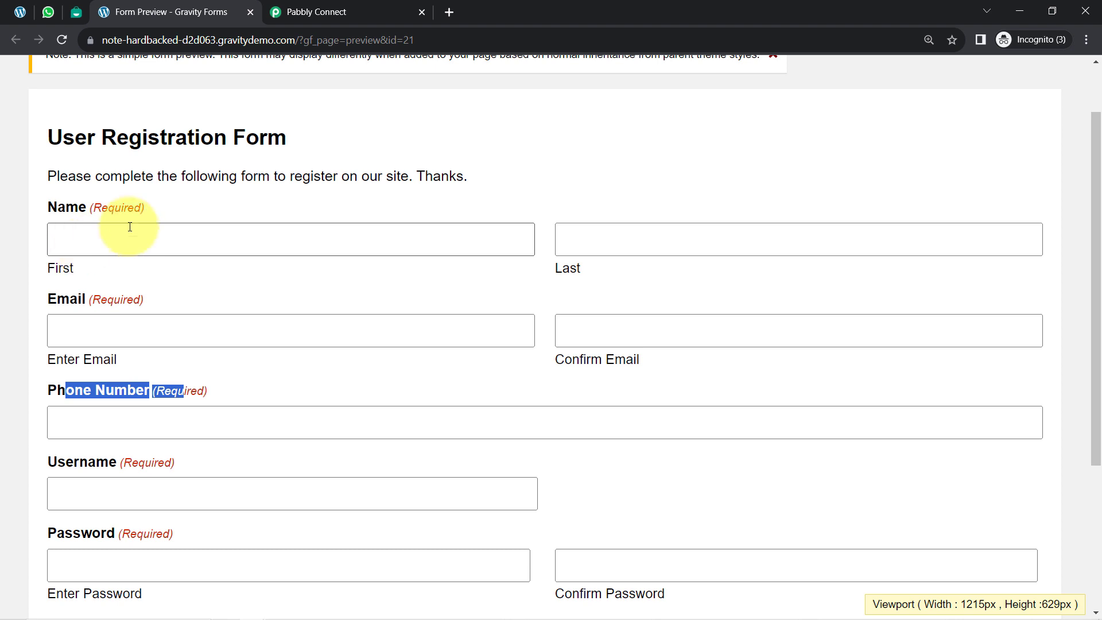
pyautogui.click(107, 243)
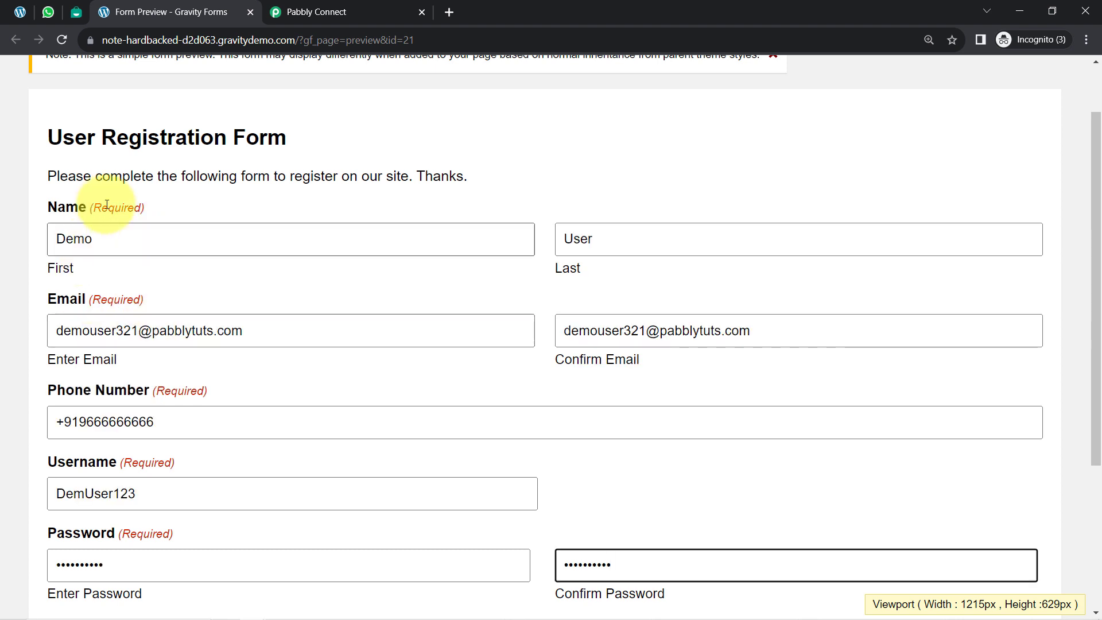
pyautogui.moveTo(66, 239); pyautogui.dragTo(118, 241)
pyautogui.moveTo(597, 239); pyautogui.dragTo(552, 240)
pyautogui.moveTo(64, 330); pyautogui.dragTo(261, 331)
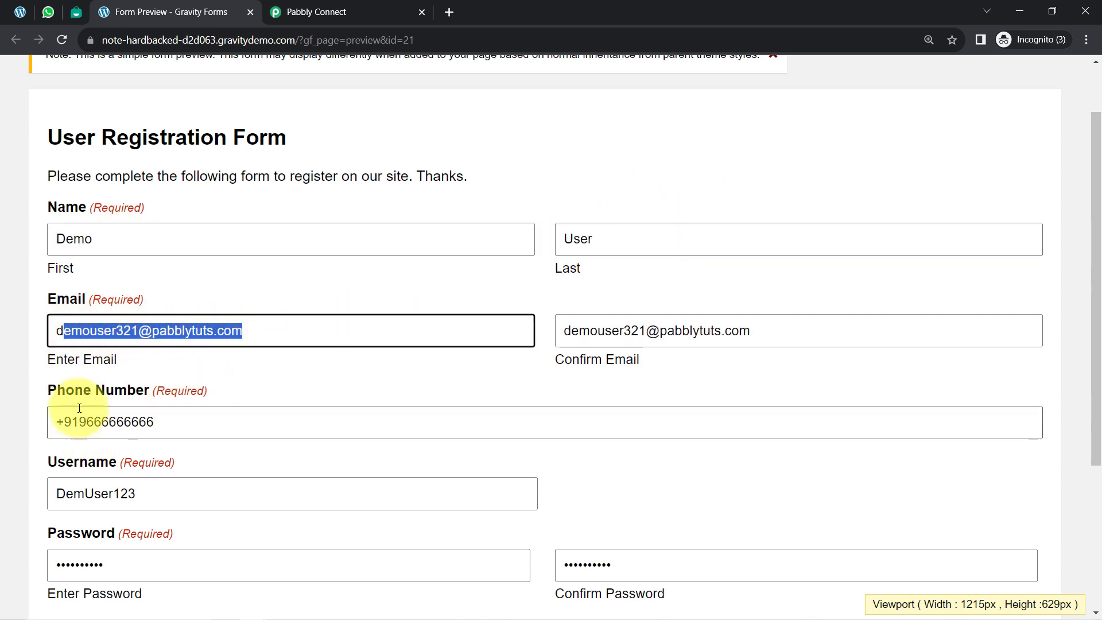
pyautogui.moveTo(206, 421); pyautogui.dragTo(76, 427)
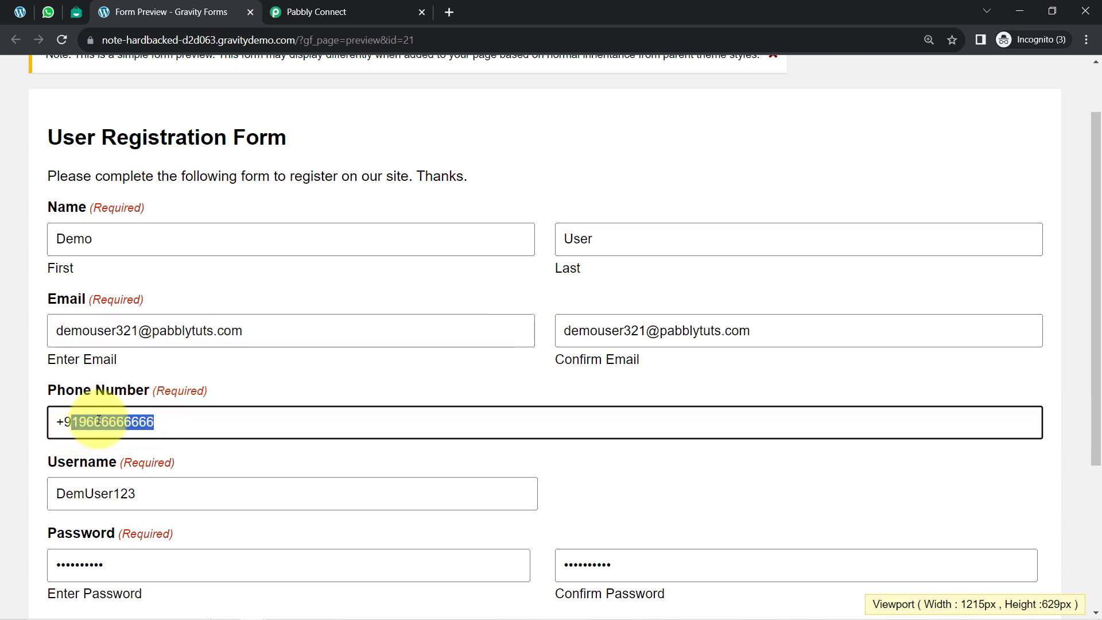
# Step: Submit the registration with the phone number and return to the workflow to view the recaptured response
pyautogui.scroll(-3, 174, 386)
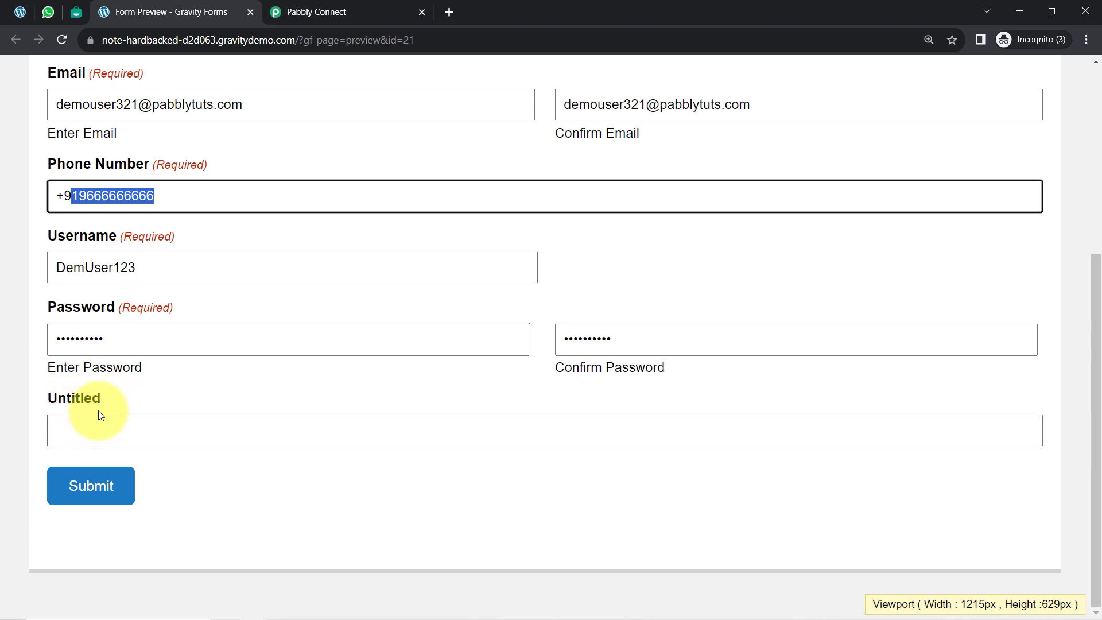
pyautogui.click(89, 485)
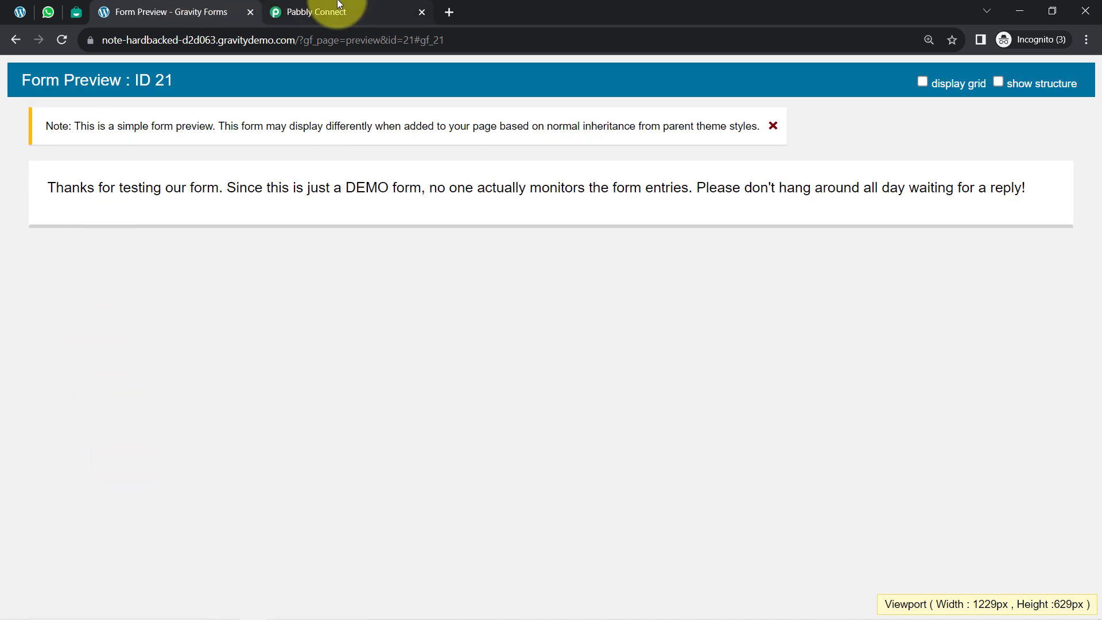
pyautogui.click(338, 7)
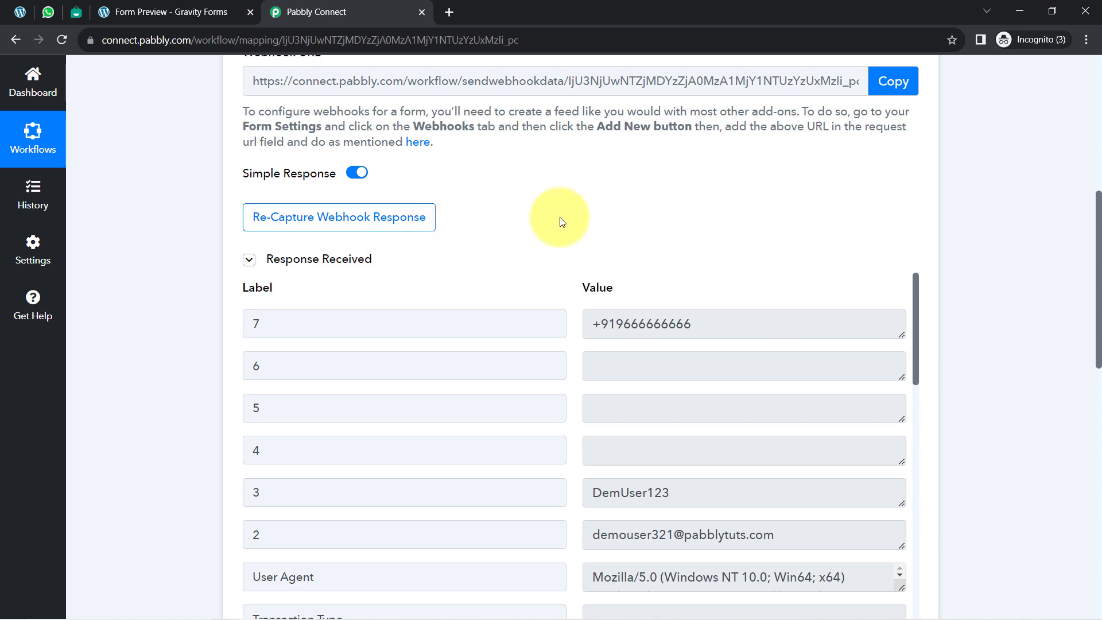
# Step: Review the recaptured Gravity Forms response for the submitted phone number, username, e-mail and name values
pyautogui.scroll(-1, 652, 205)
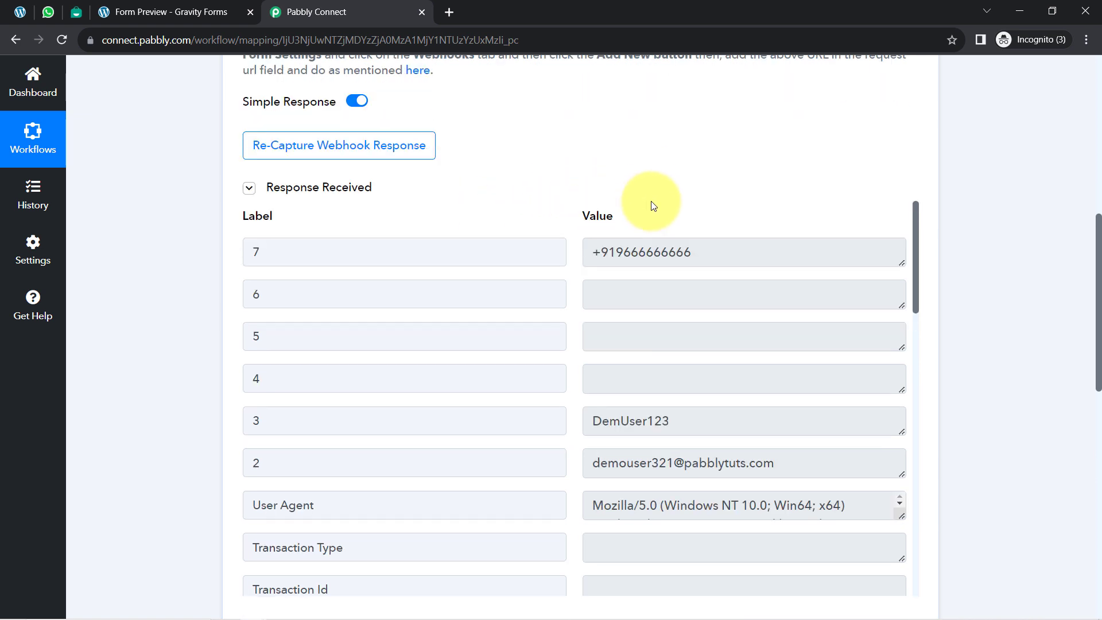
pyautogui.moveTo(704, 251); pyautogui.dragTo(579, 277)
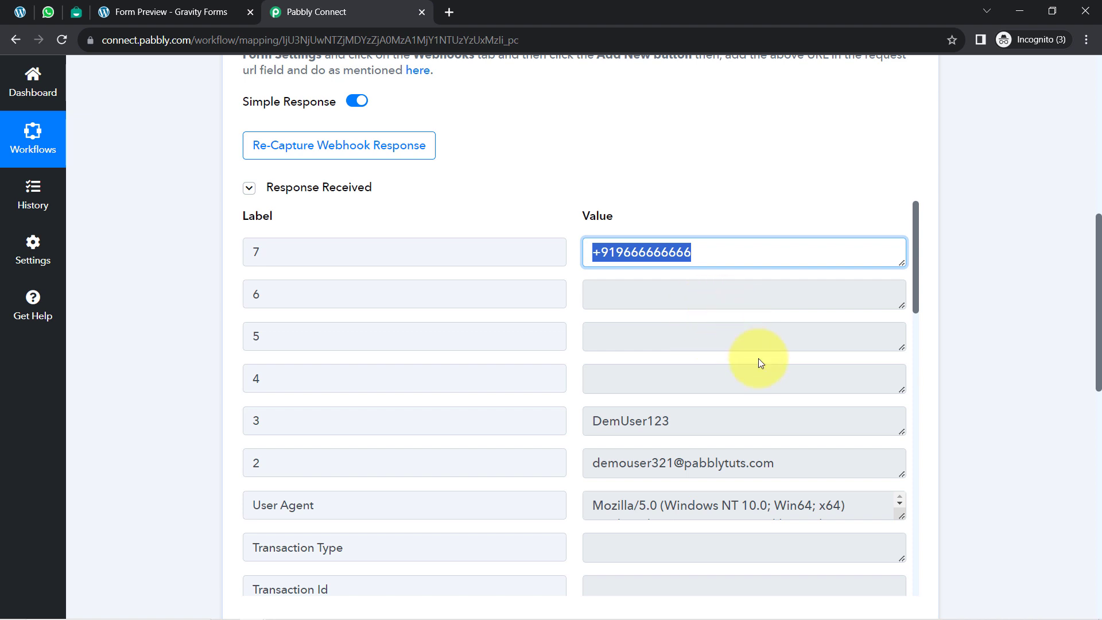
pyautogui.scroll(-1, 758, 359)
pyautogui.moveTo(736, 391); pyautogui.dragTo(627, 391)
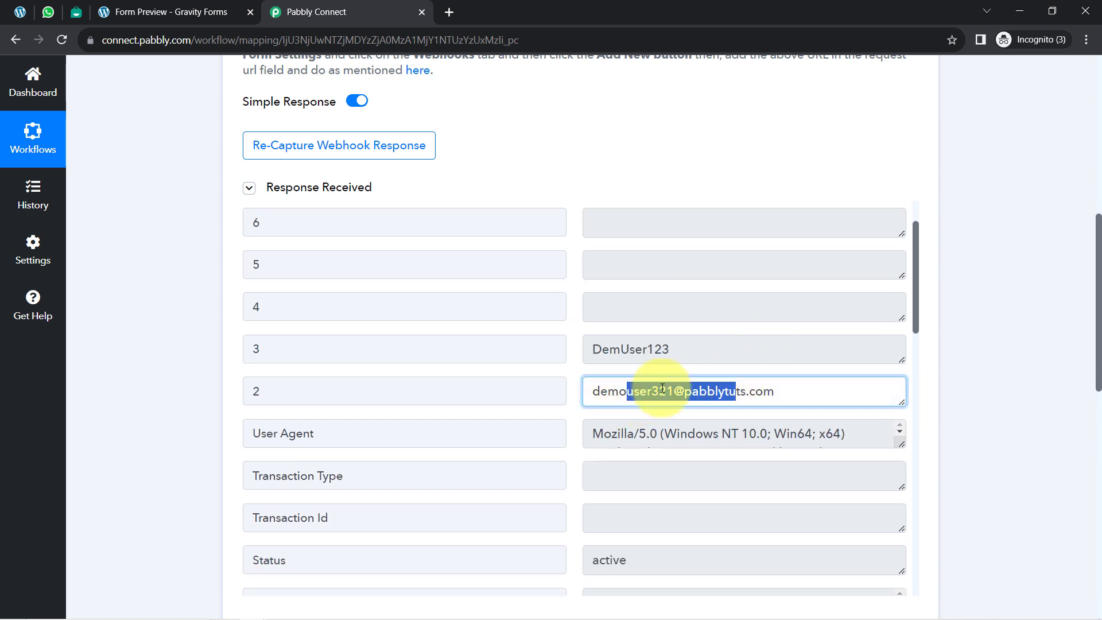
pyautogui.moveTo(674, 350); pyautogui.dragTo(656, 356)
pyautogui.scroll(-5, 662, 369)
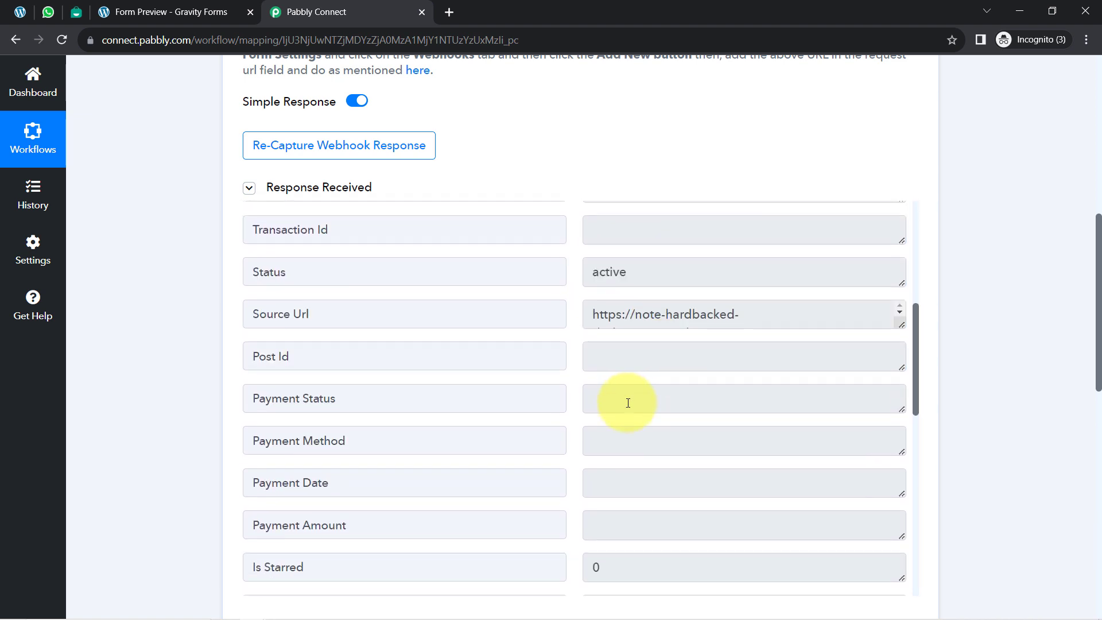
pyautogui.scroll(-10, 628, 403)
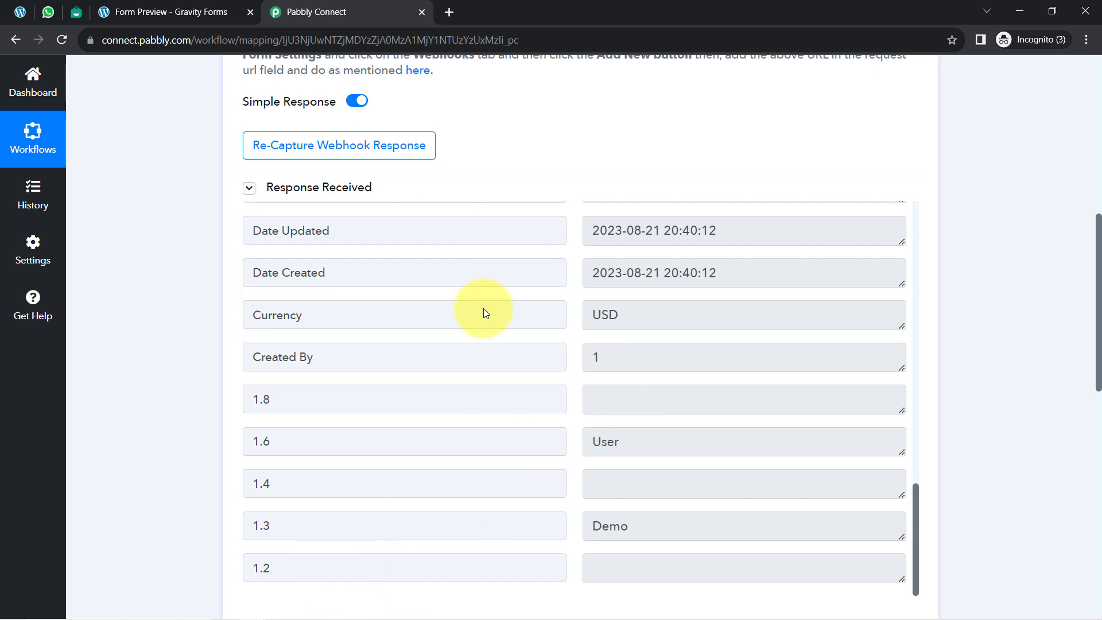
# Step: Collapse the received response and the Gravity Forms trigger, and set the Interakt action event to Send WhatsApp Template Message
pyautogui.click(320, 190)
pyautogui.scroll(6, 190, 287)
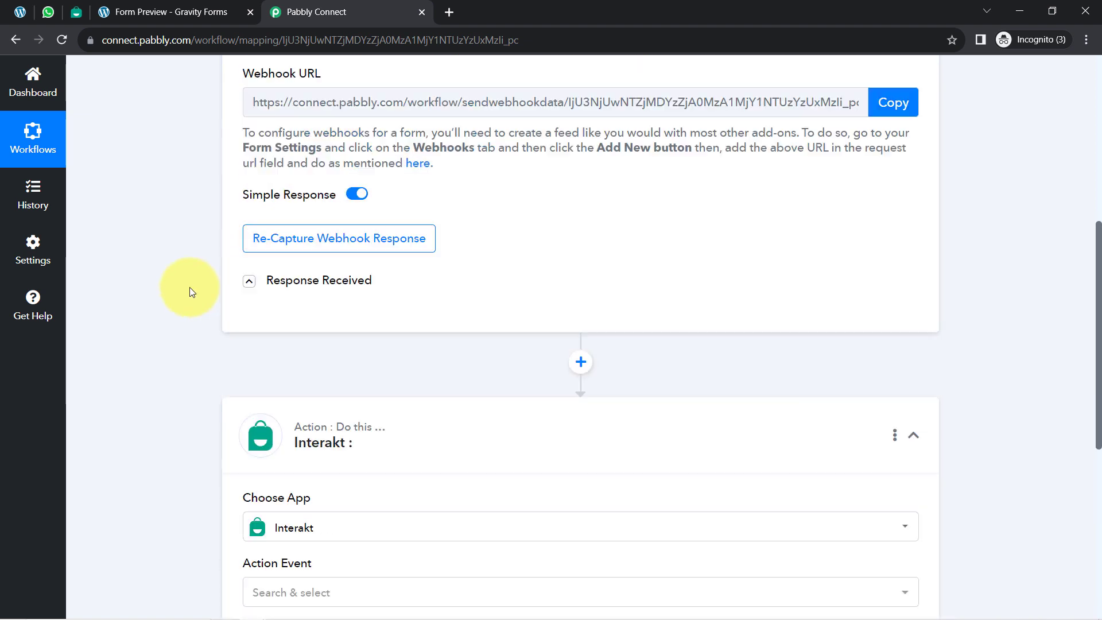
pyautogui.click(414, 145)
pyautogui.scroll(-4, 435, 221)
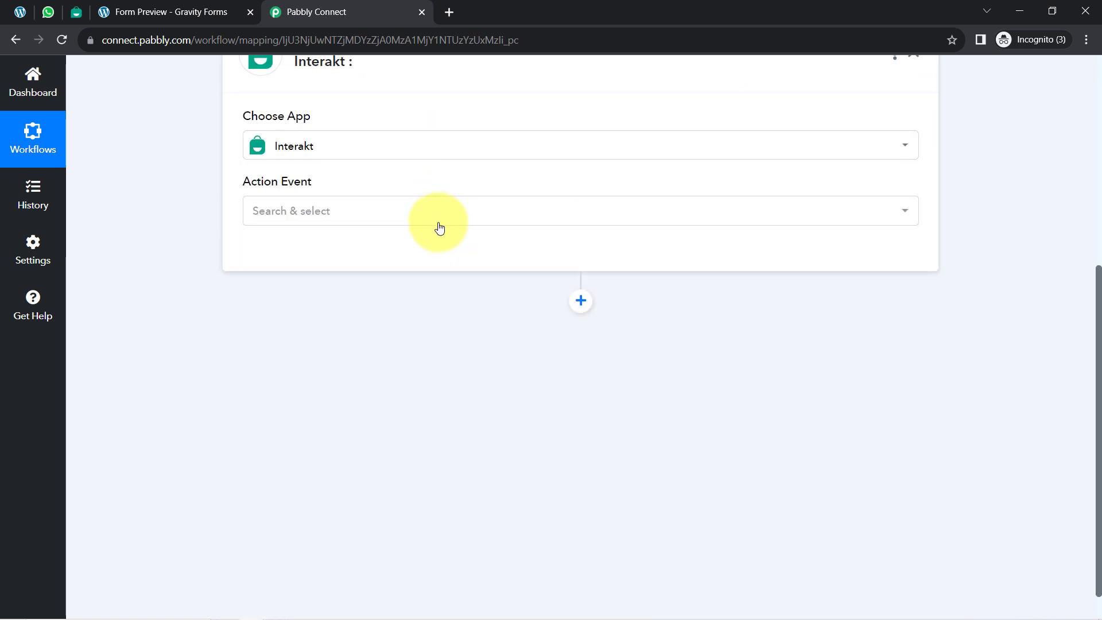
pyautogui.click(291, 212)
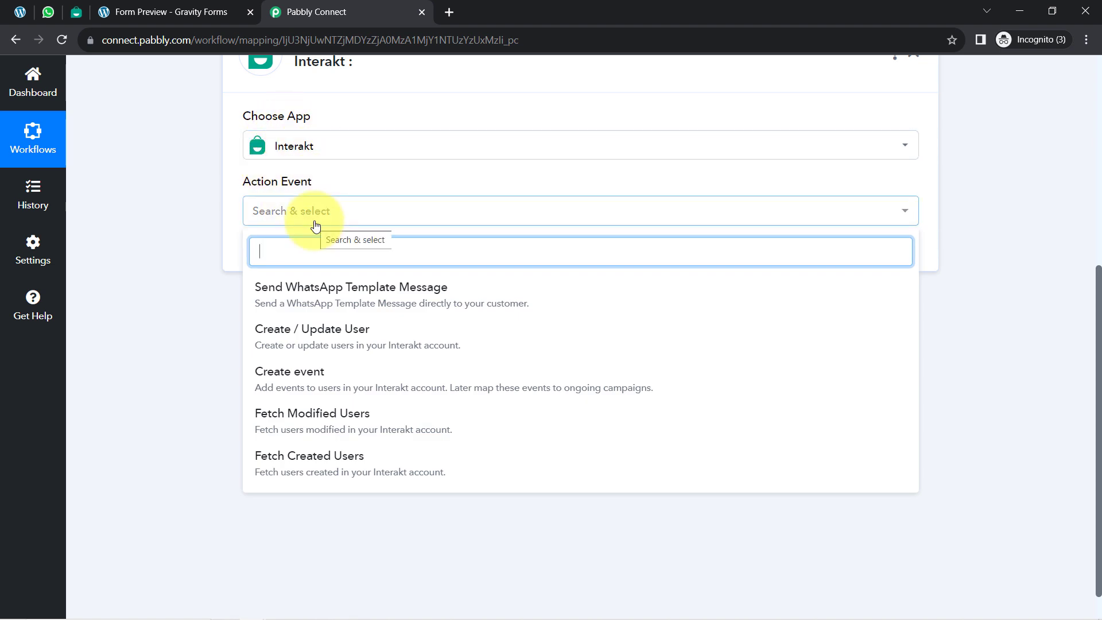
pyautogui.click(296, 295)
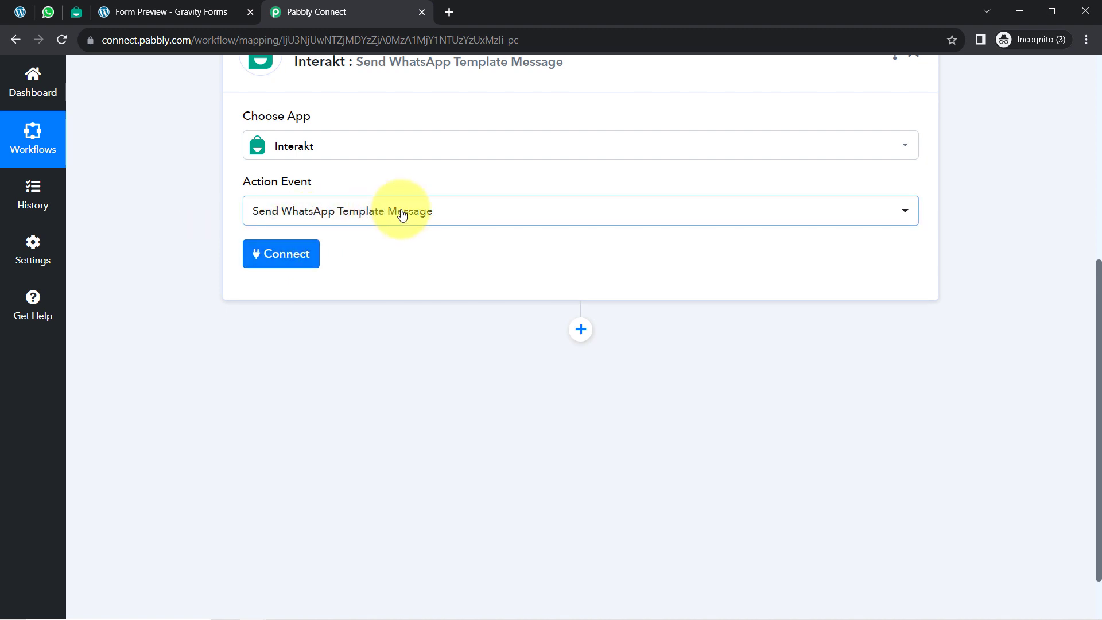
# Step: Start connecting the Interakt action with a new connection instead of an existing one
pyautogui.click(269, 261)
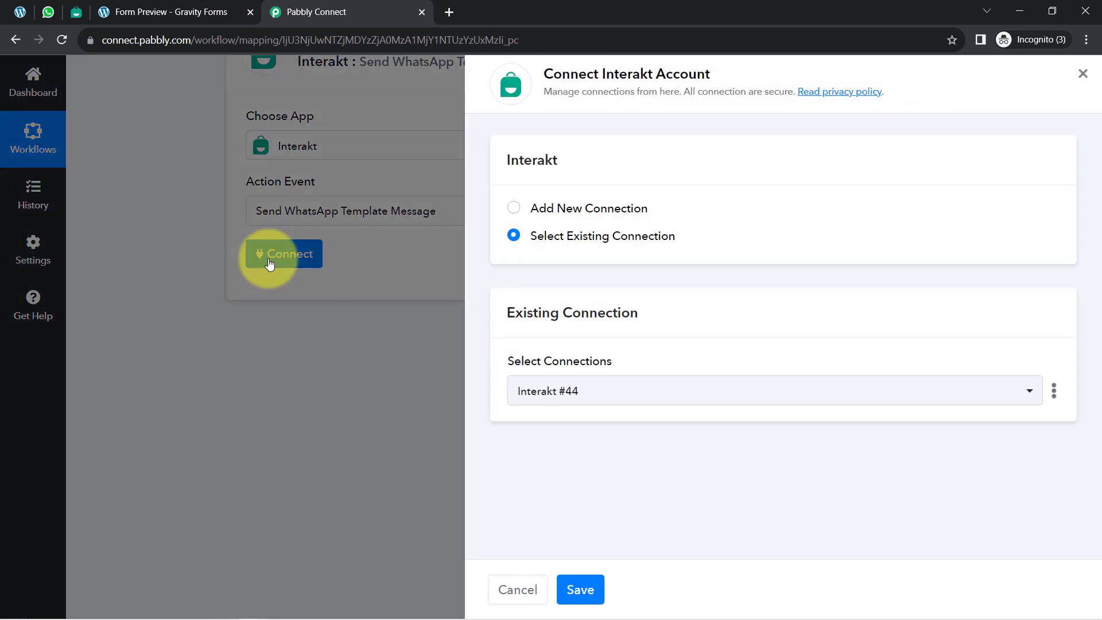
pyautogui.click(600, 206)
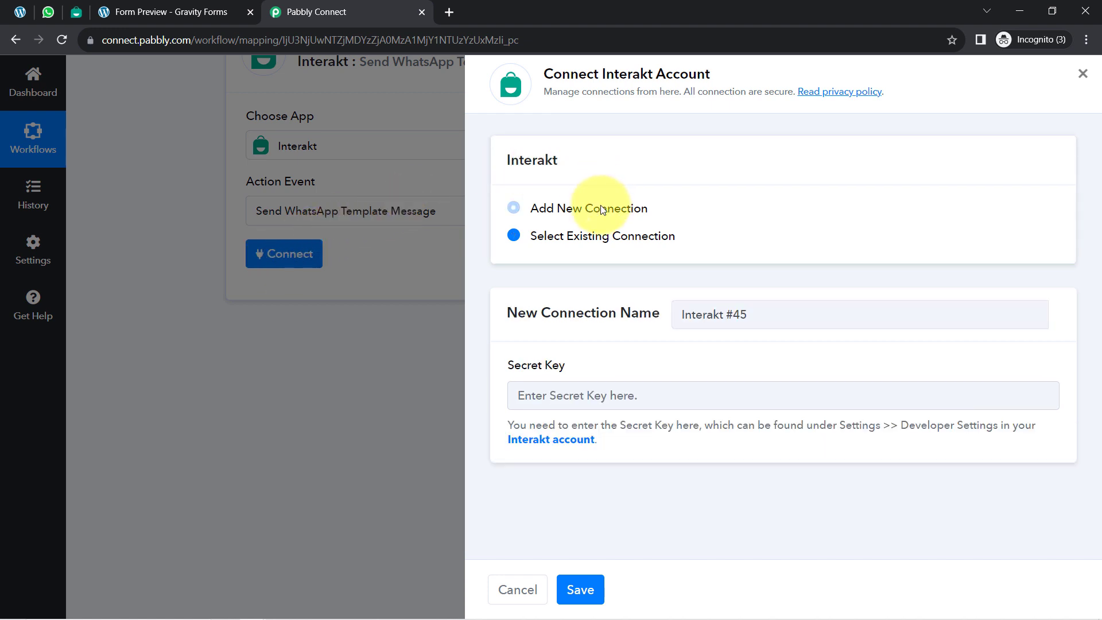
pyautogui.moveTo(556, 86); pyautogui.dragTo(662, 74)
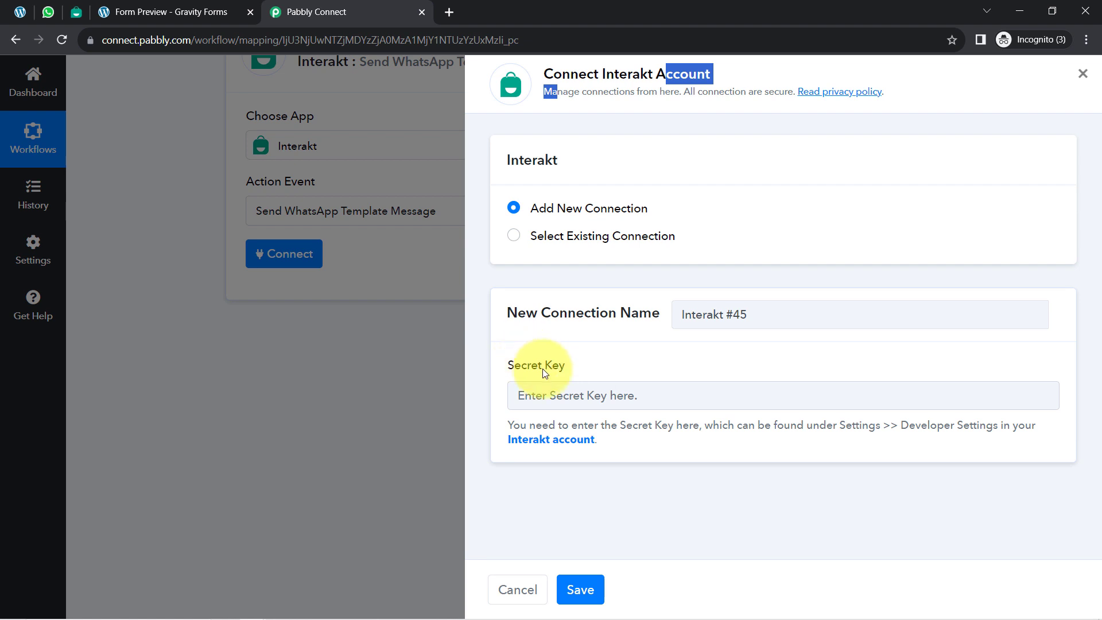
# Step: Open the linked Interakt account's Developer Settings separately, copy the secret key and close that page
pyautogui.rightClick(556, 442)
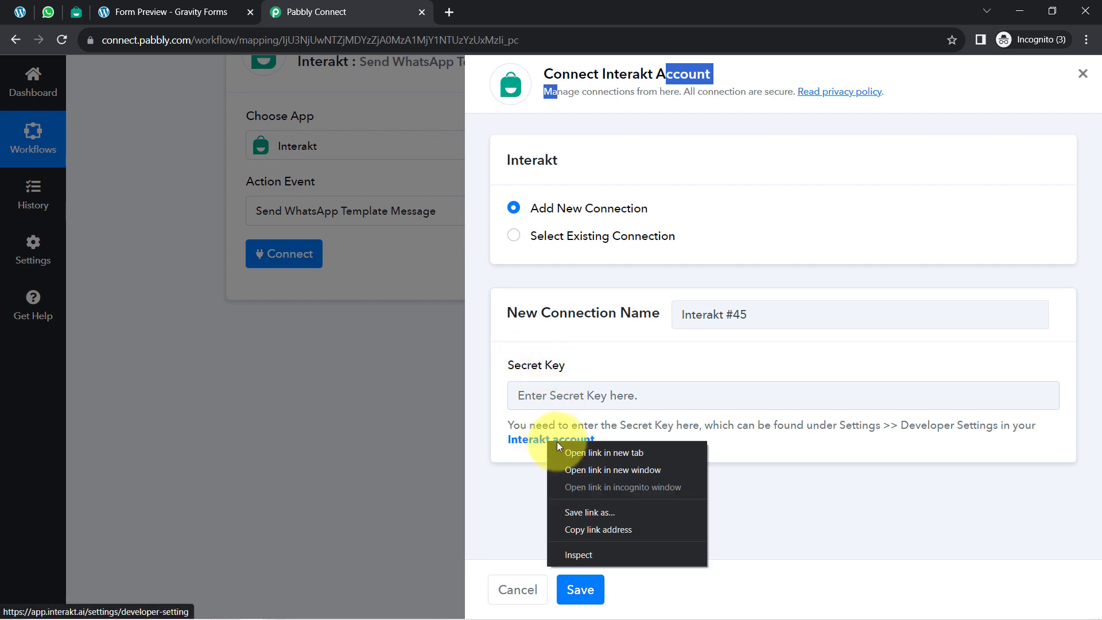
pyautogui.click(565, 450)
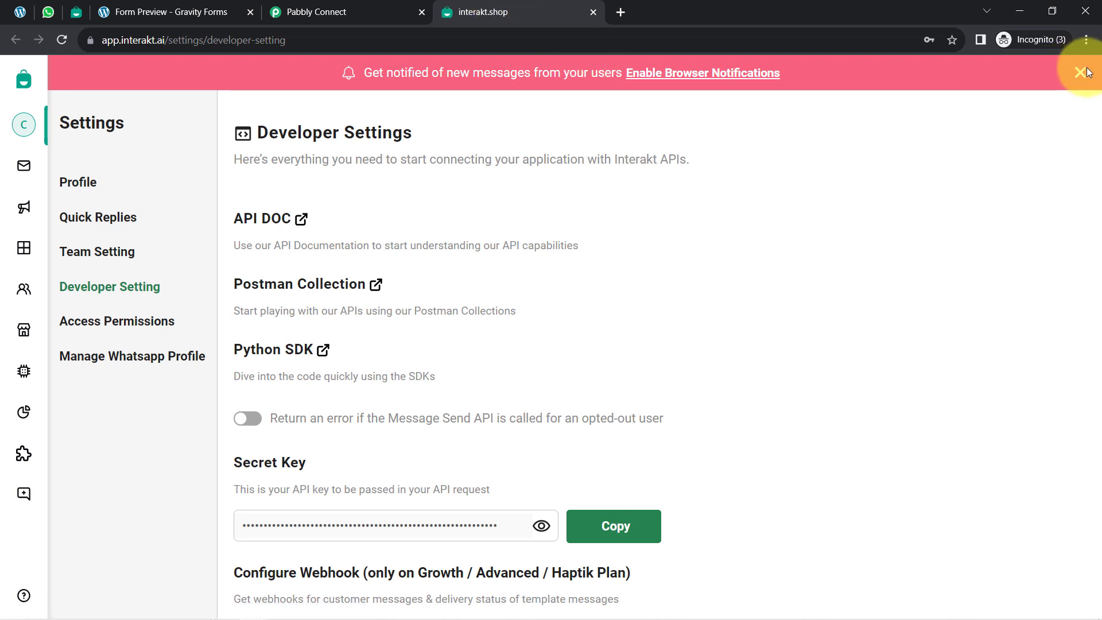
pyautogui.scroll(-1, 541, 450)
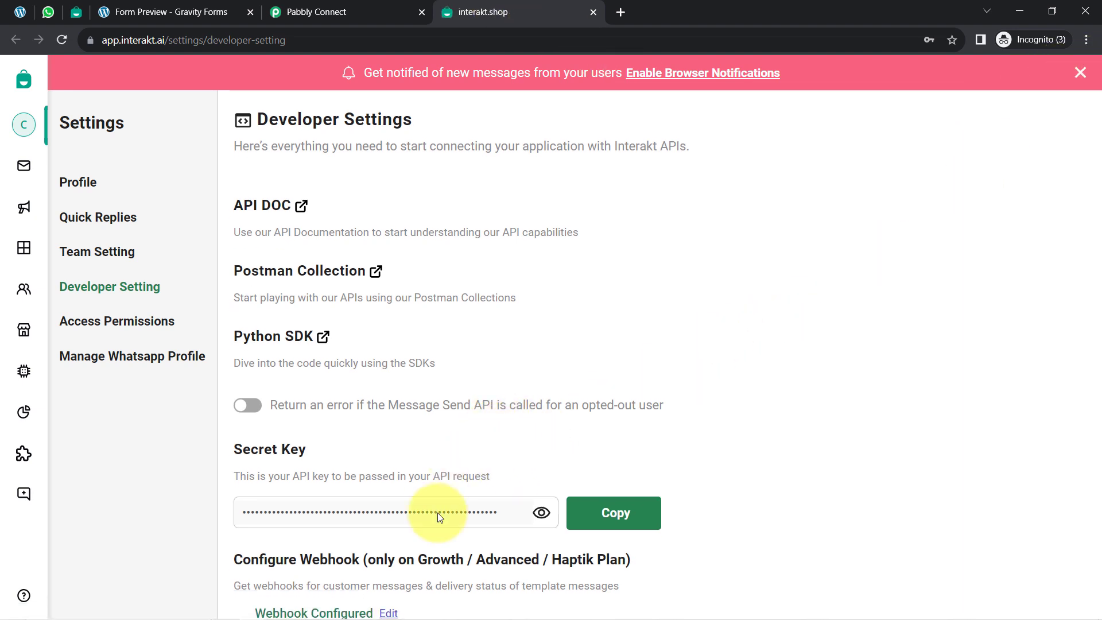
pyautogui.click(598, 517)
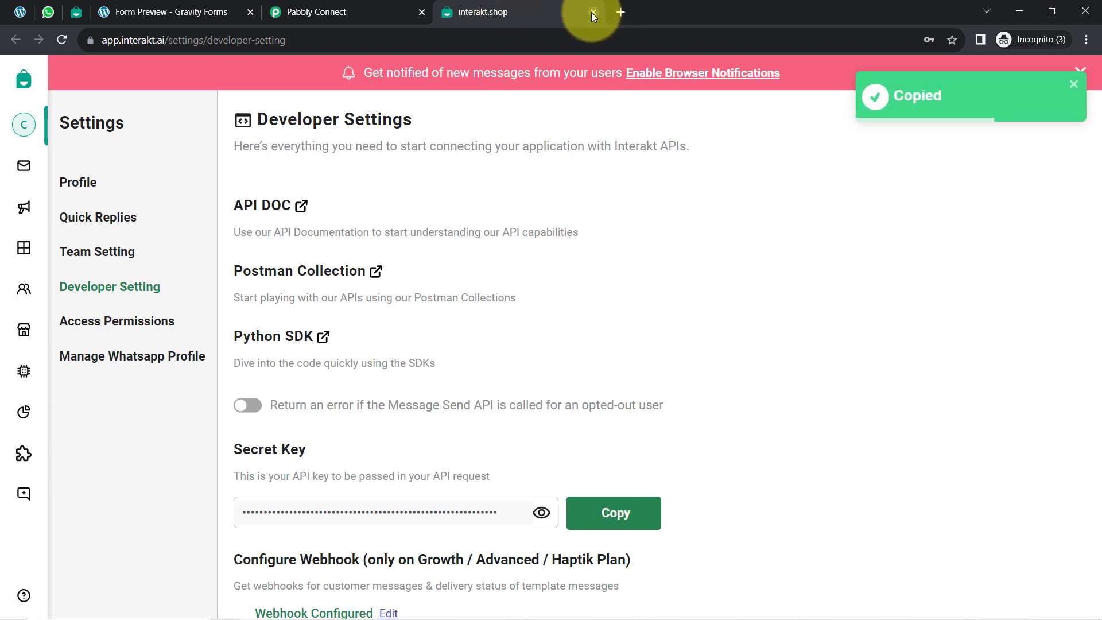
pyautogui.click(593, 12)
# Step: Paste the secret key into the new Interakt connection and save it
pyautogui.click(553, 400)
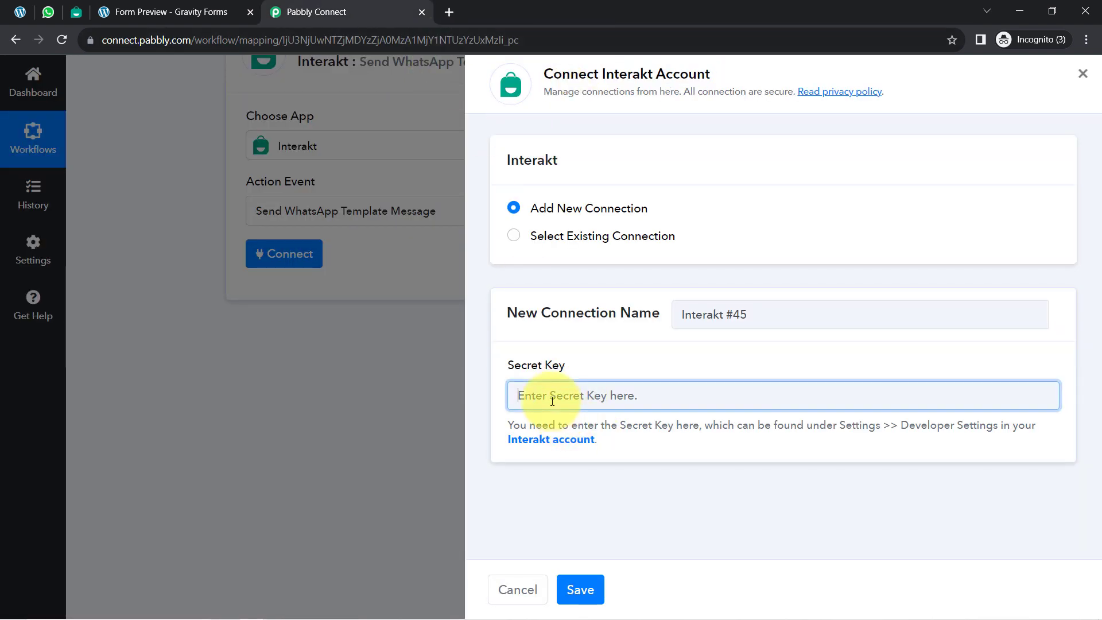
pyautogui.hotkey('ctrl', 'v')
pyautogui.click(582, 592)
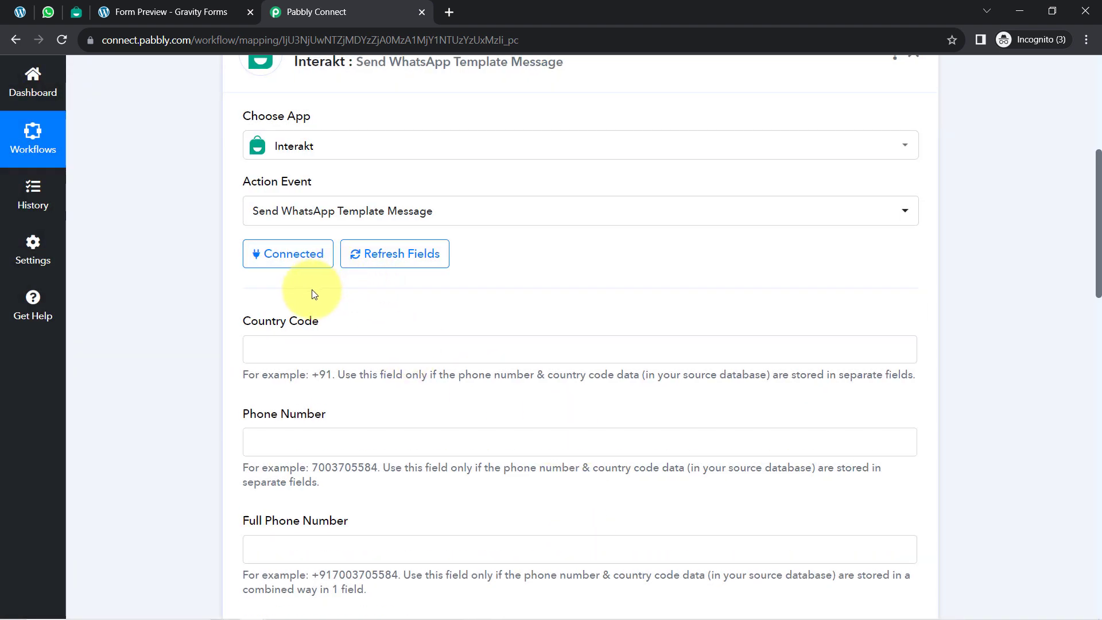
# Step: Examine the template message's recipient fields and the Important Note on which phone number fields are mandatory
pyautogui.scroll(-1, 314, 302)
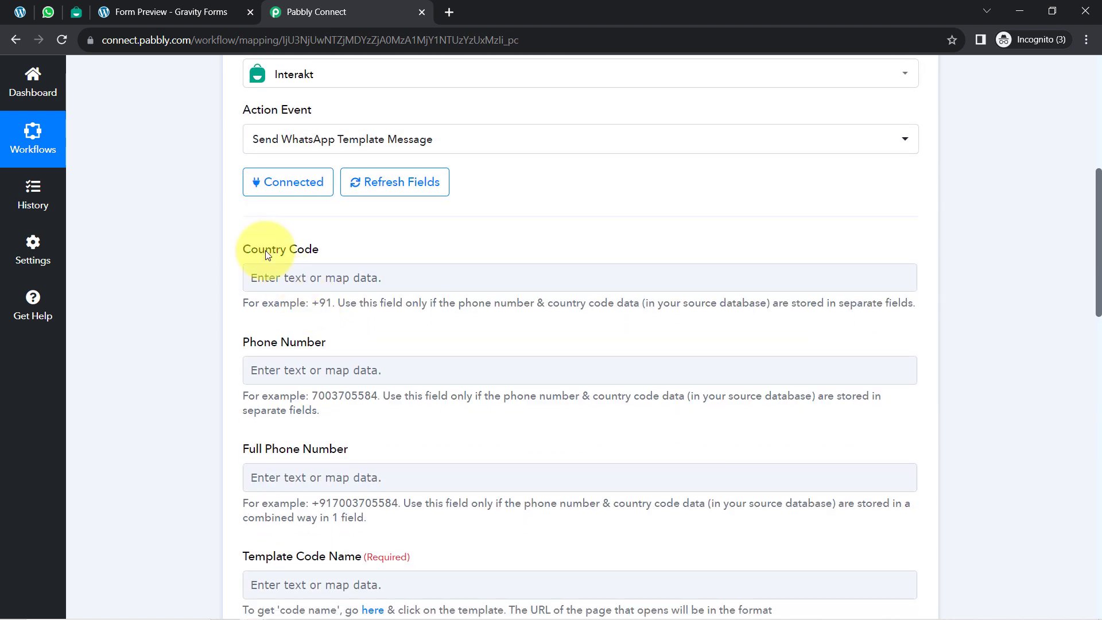
pyautogui.moveTo(267, 254); pyautogui.dragTo(315, 250)
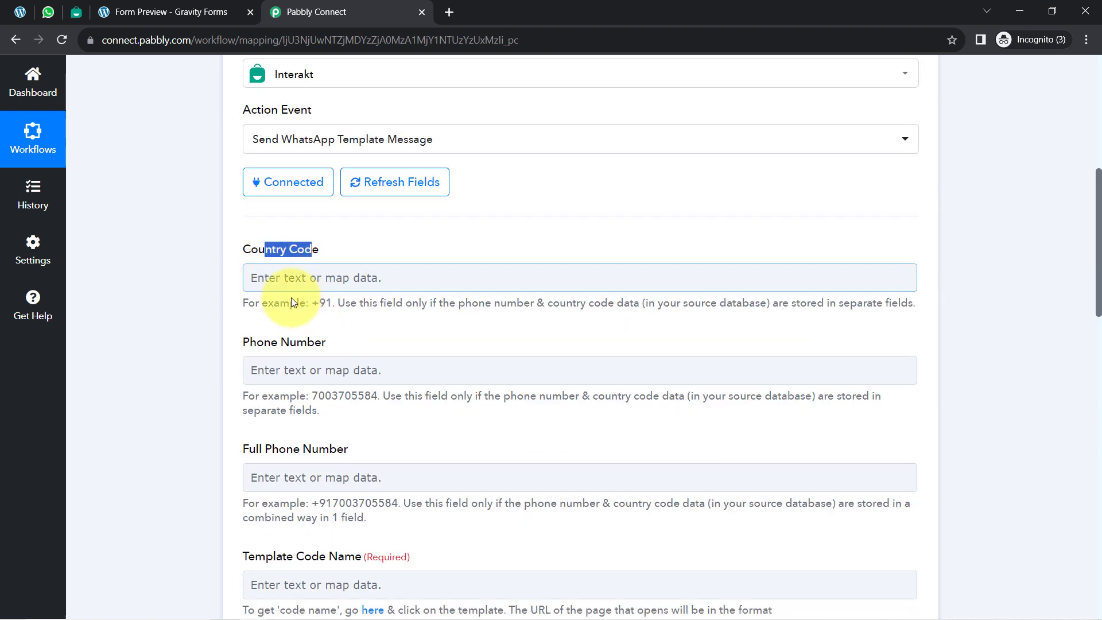
pyautogui.scroll(-1, 322, 319)
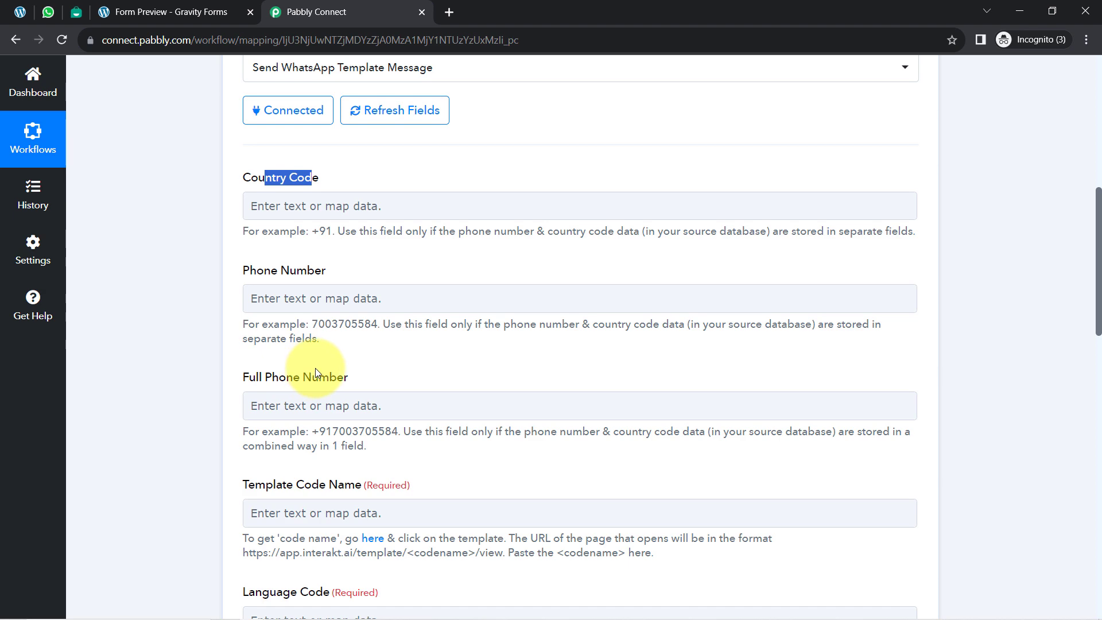
pyautogui.scroll(-1, 335, 382)
pyautogui.scroll(-12, 342, 386)
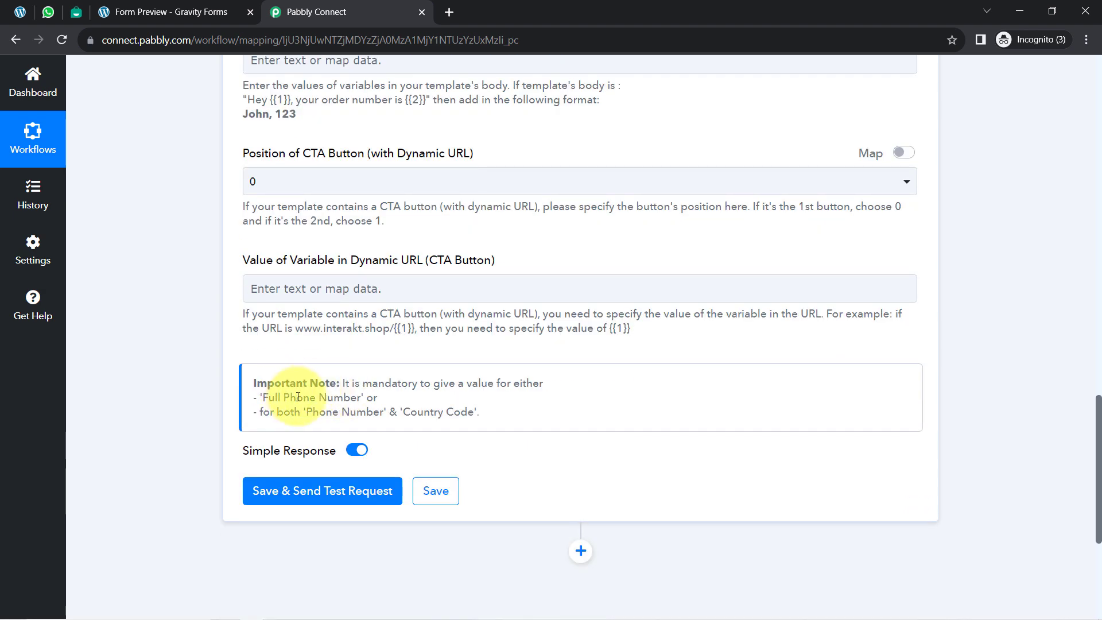
pyautogui.moveTo(291, 398); pyautogui.dragTo(412, 414)
pyautogui.click(412, 414)
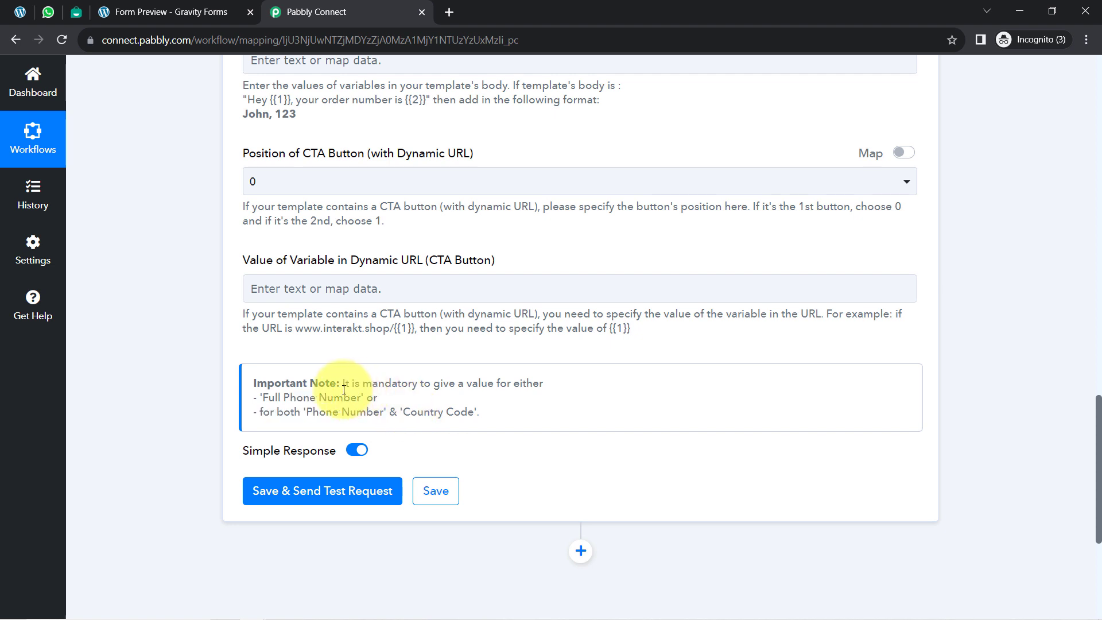
pyautogui.moveTo(360, 383); pyautogui.dragTo(404, 418)
# Step: Expand the Gravity Forms trigger's received response and check how the submitted phone number is formatted
pyautogui.scroll(10, 404, 418)
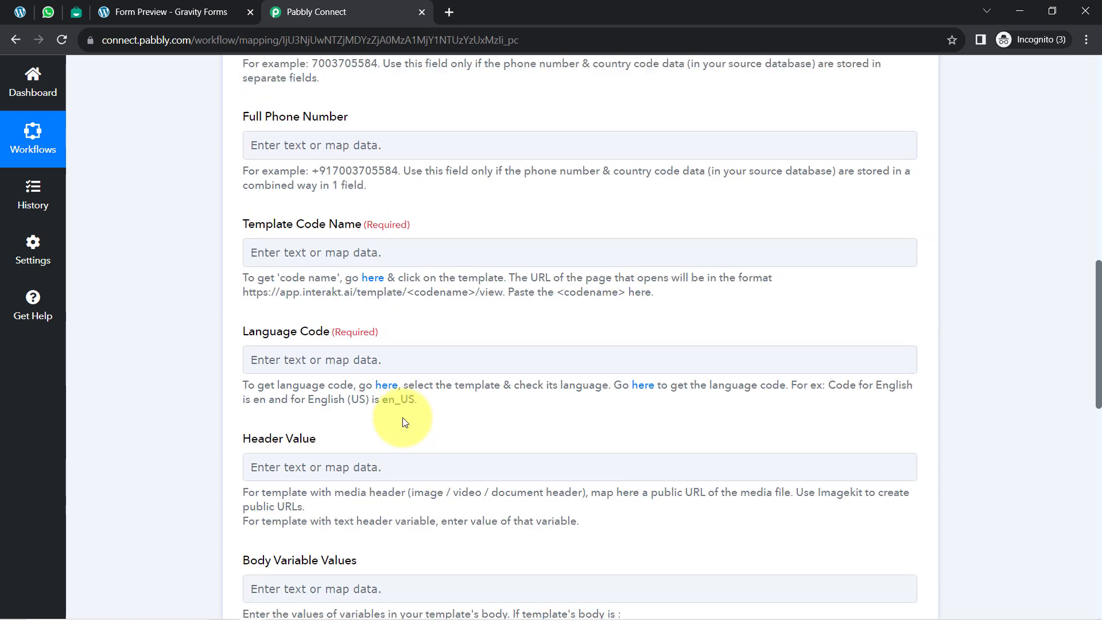
pyautogui.scroll(5, 403, 422)
pyautogui.scroll(5, 403, 421)
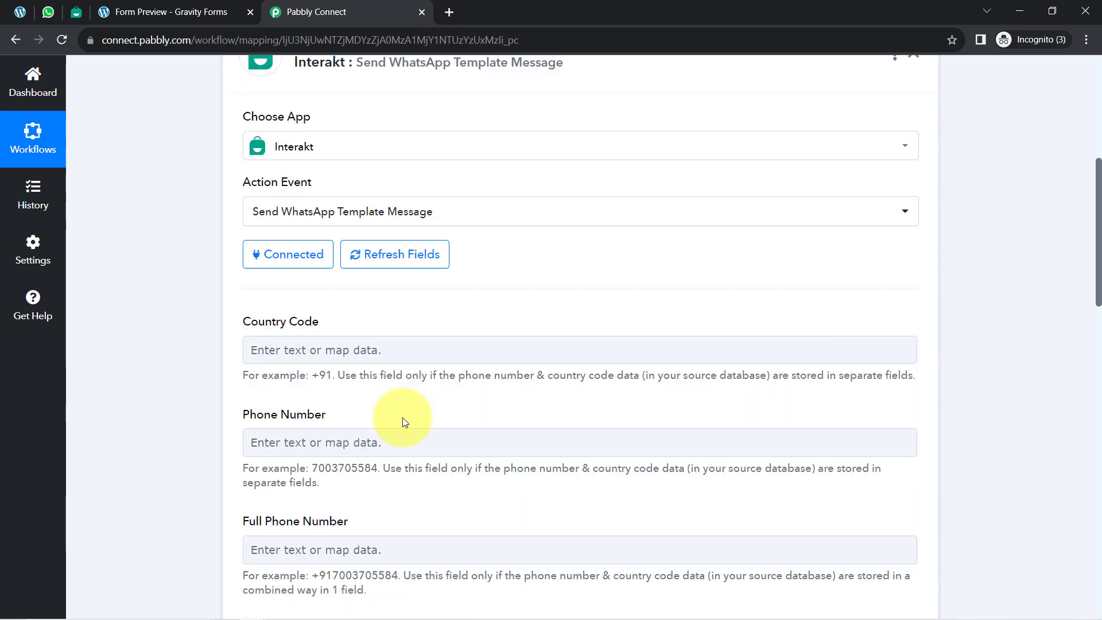
pyautogui.scroll(3, 660, 337)
pyautogui.click(544, 267)
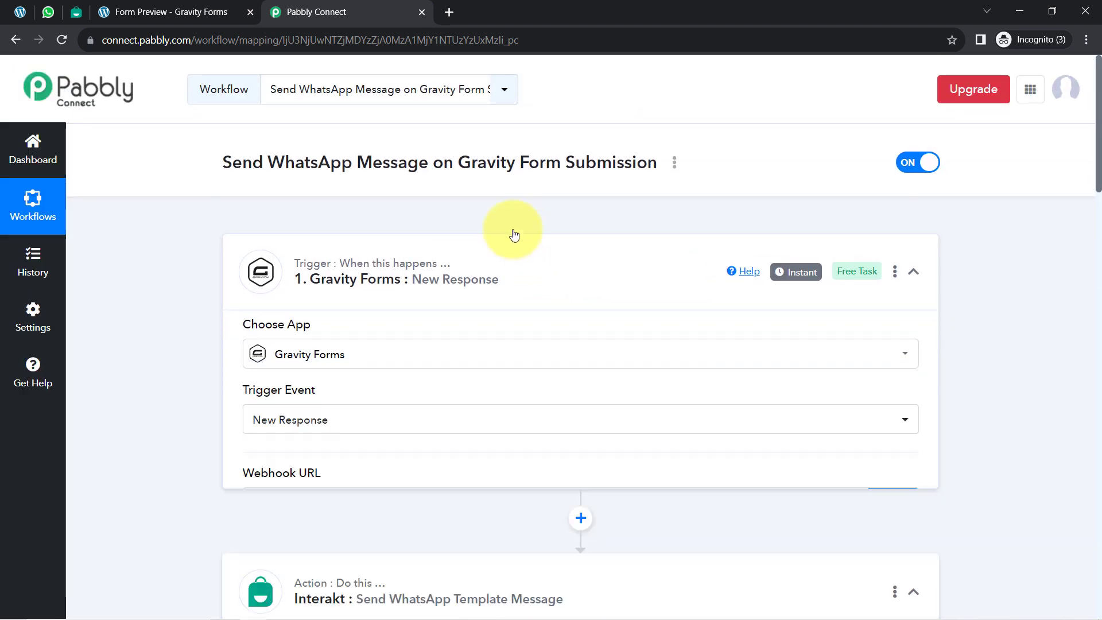
pyautogui.scroll(-9, 190, 382)
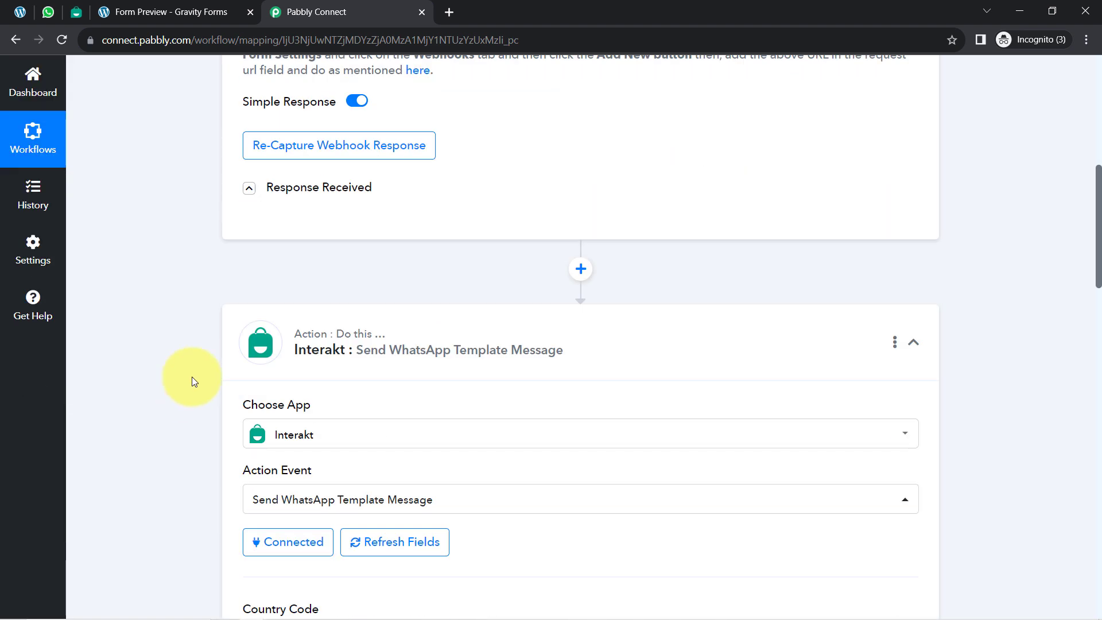
pyautogui.click(315, 196)
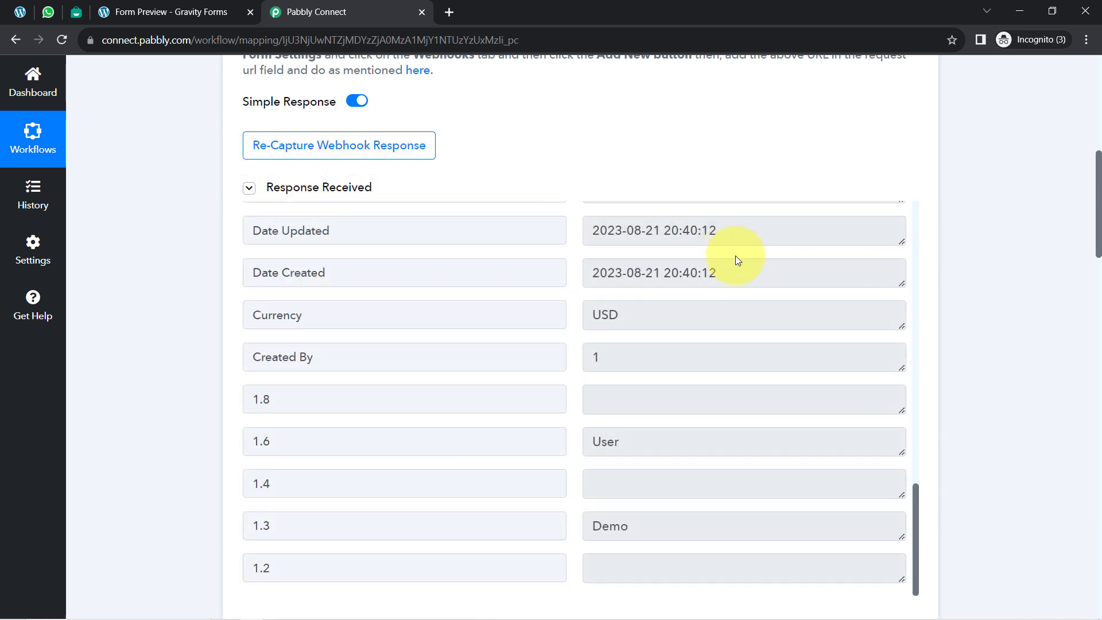
pyautogui.scroll(5, 735, 270)
pyautogui.scroll(15, 736, 276)
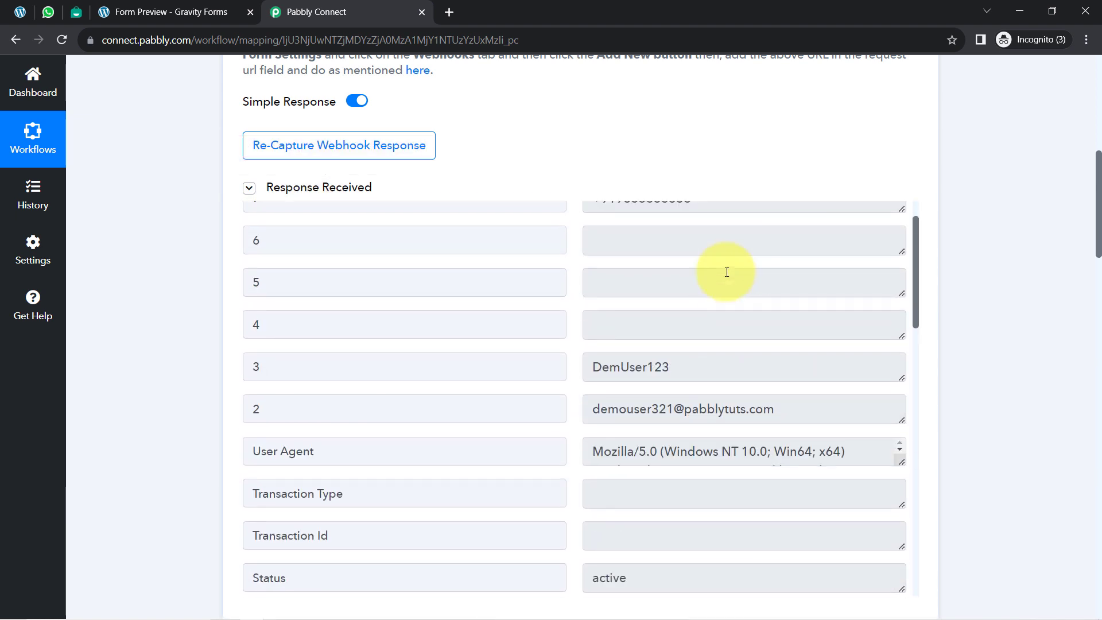
pyautogui.moveTo(686, 253); pyautogui.dragTo(531, 273)
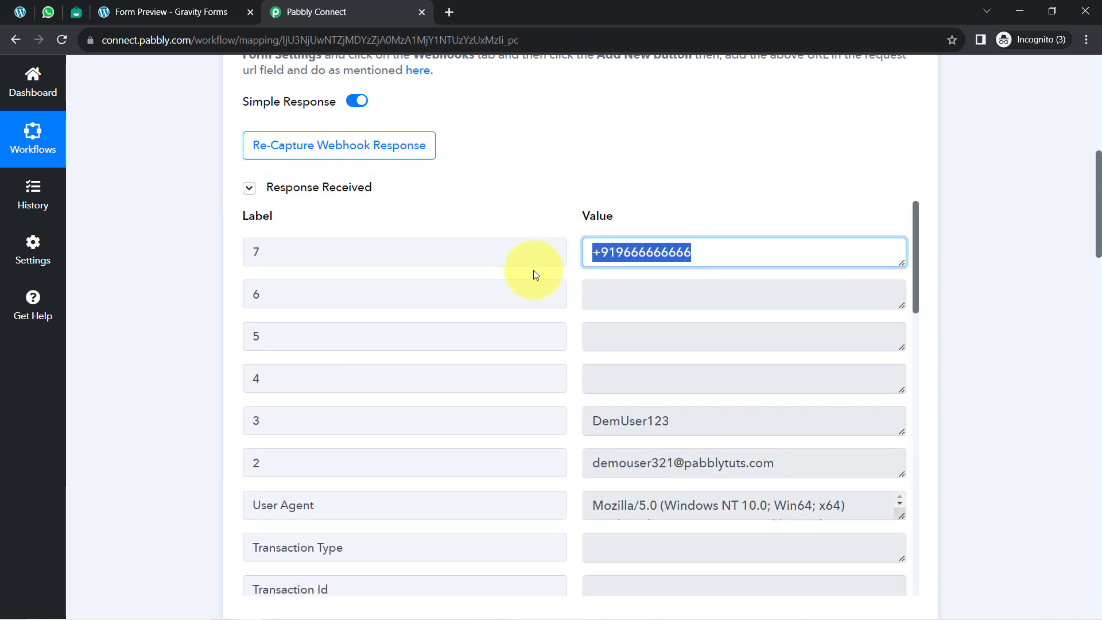
pyautogui.click(583, 151)
# Step: Compare the example formats for the Country Code, Phone Number and Full Phone Number fields in the Interakt action
pyautogui.scroll(-10, 152, 370)
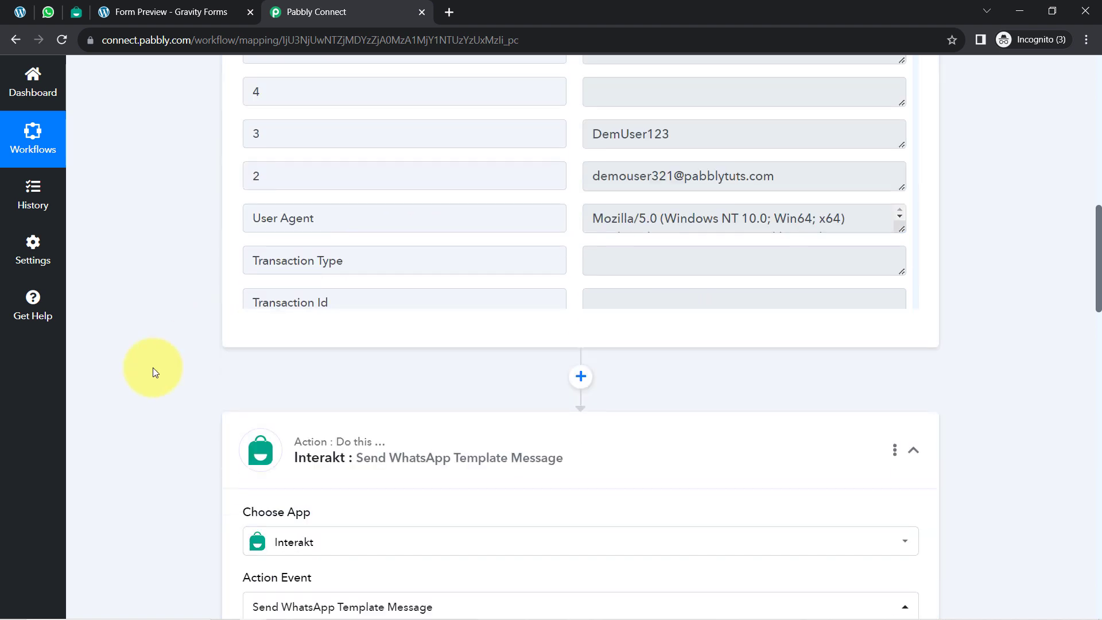
pyautogui.scroll(-6, 152, 371)
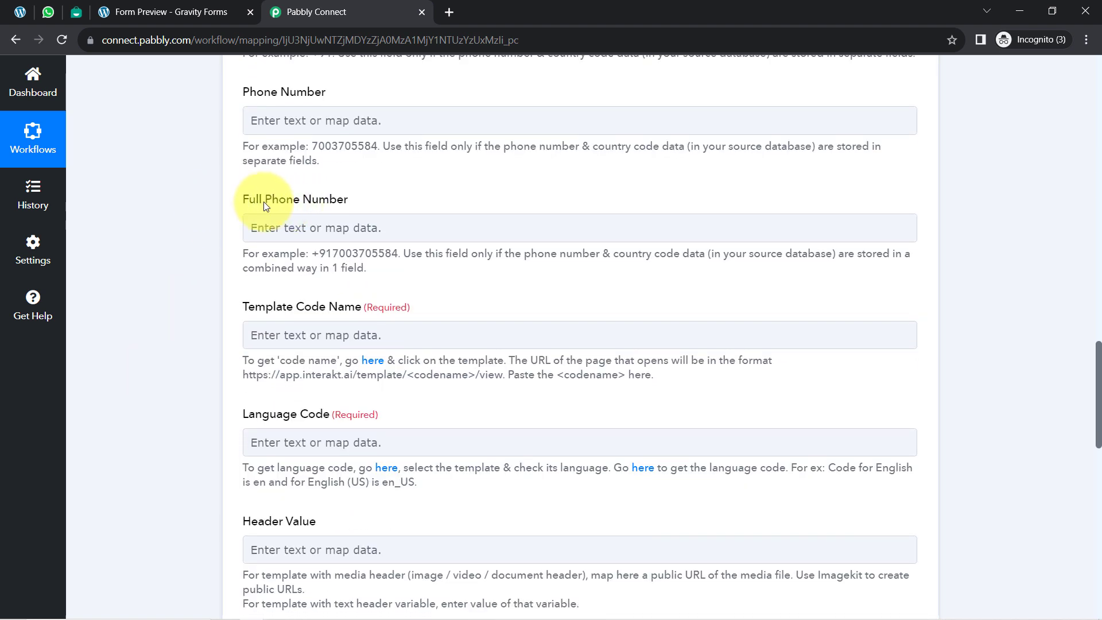
pyautogui.moveTo(264, 201); pyautogui.dragTo(308, 205)
pyautogui.moveTo(312, 254); pyautogui.dragTo(343, 254)
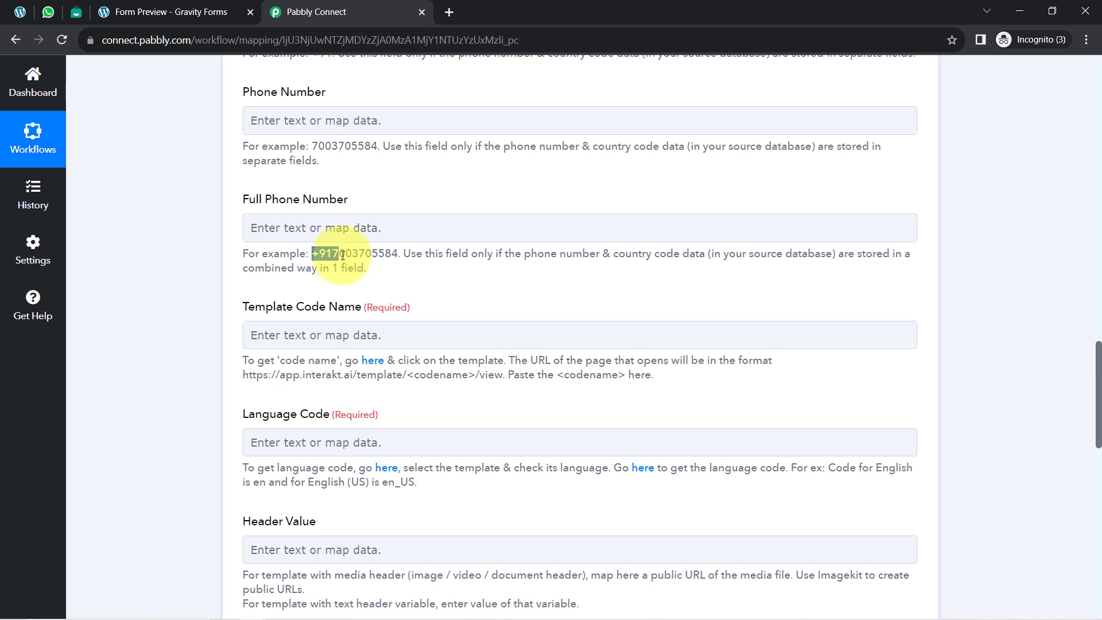
pyautogui.doubleClick(316, 148)
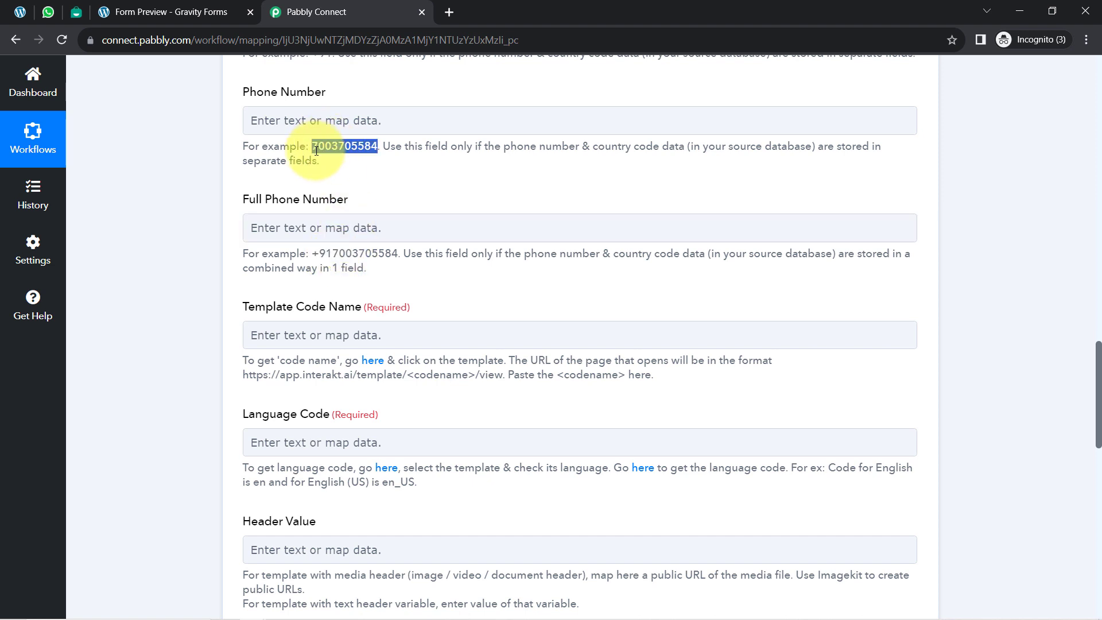
pyautogui.scroll(2, 333, 220)
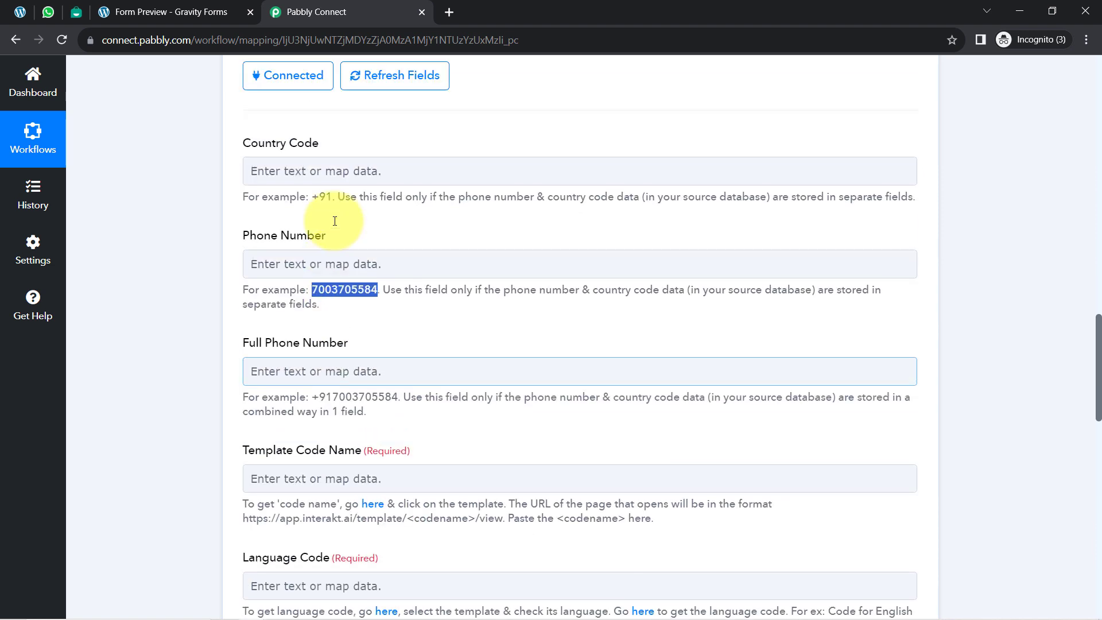
# Step: Compare the phone number in the Gravity Forms response with the Interakt action's separate and combined phone number fields
pyautogui.scroll(-2, 333, 220)
pyautogui.scroll(2, 312, 217)
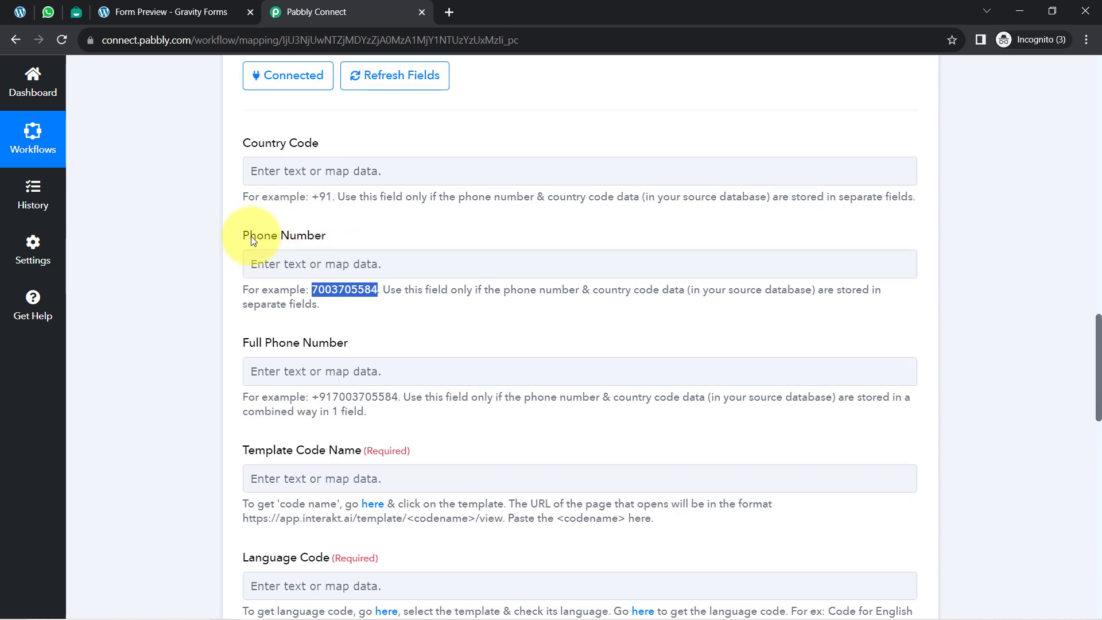
pyautogui.moveTo(251, 236); pyautogui.dragTo(328, 257)
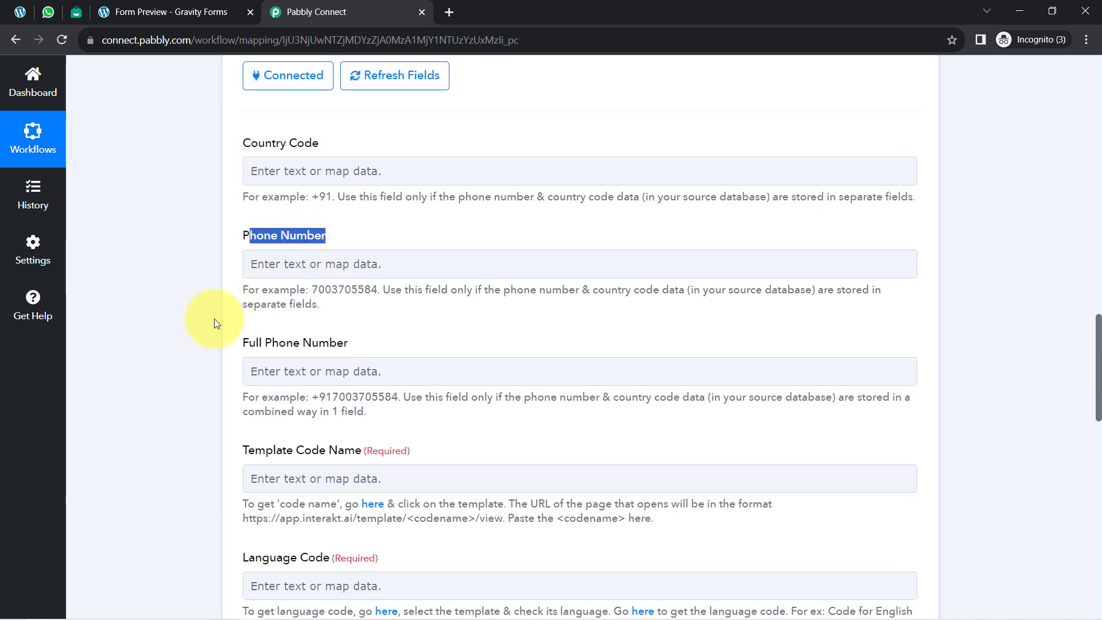
pyautogui.scroll(-2, 216, 319)
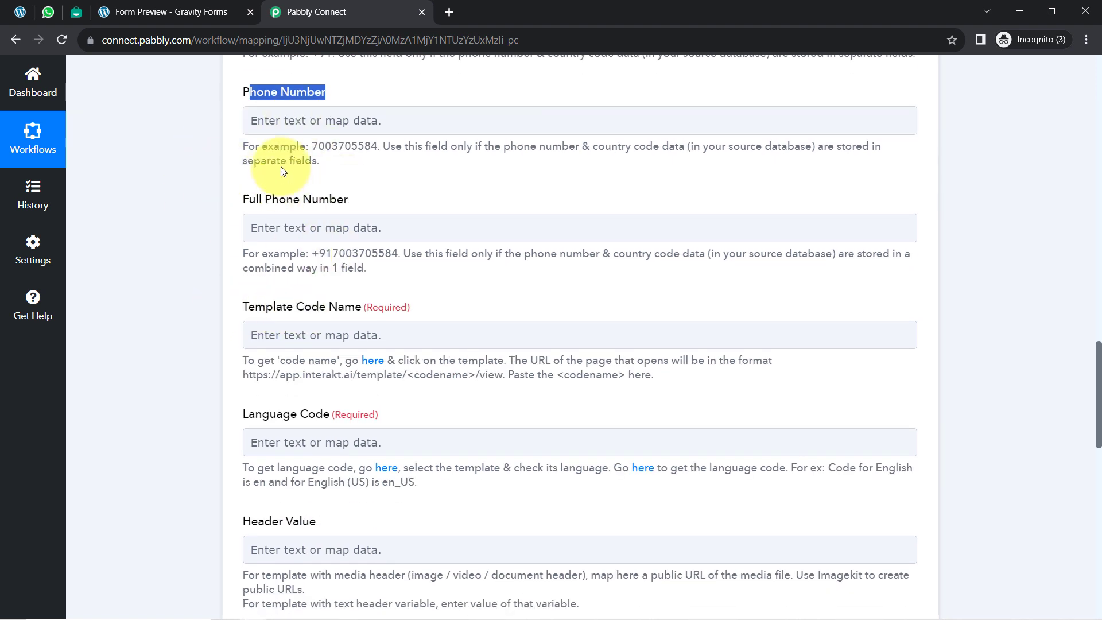
pyautogui.click(204, 238)
pyautogui.scroll(7, 215, 264)
pyautogui.scroll(6, 216, 264)
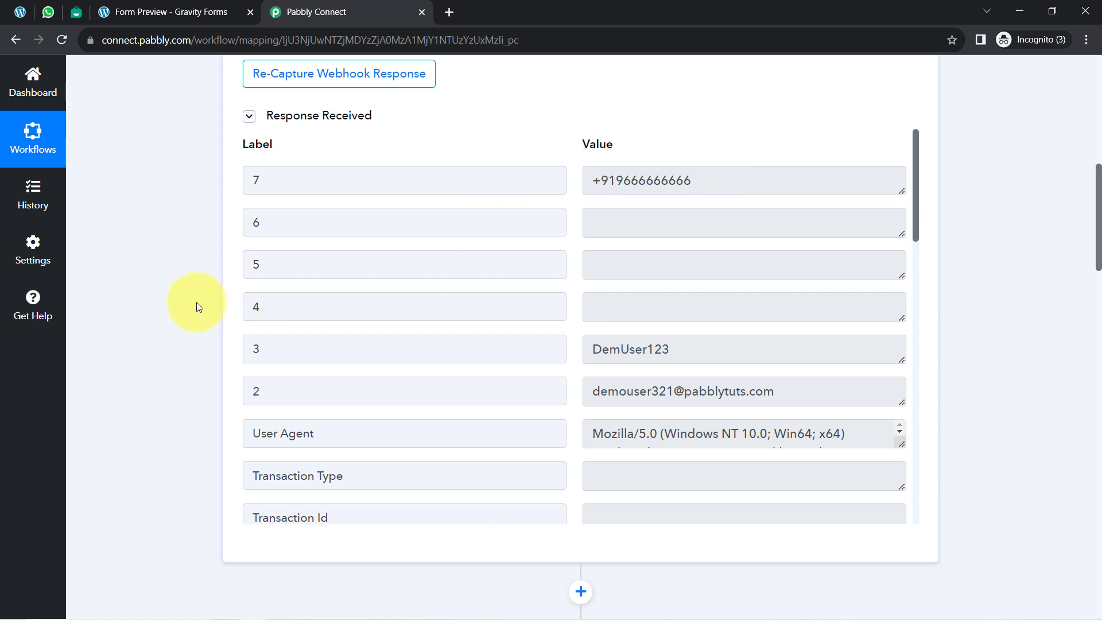
pyautogui.scroll(-10, 181, 313)
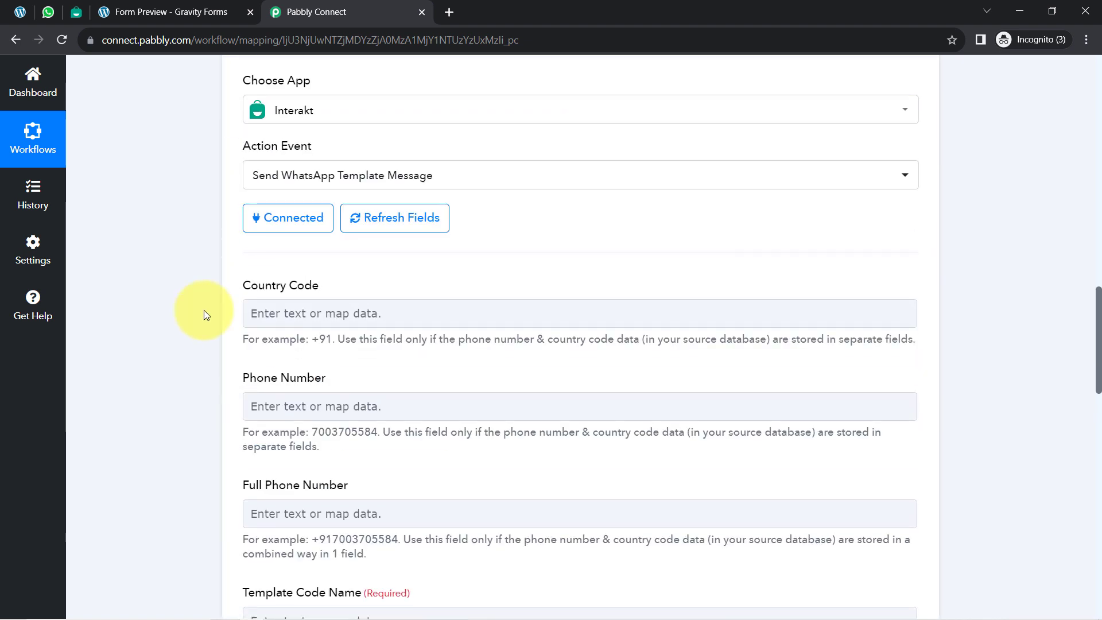
# Step: Map the submitted phone number, field 7 of the Gravity Forms response, to Full Phone Number
pyautogui.scroll(-3, 205, 311)
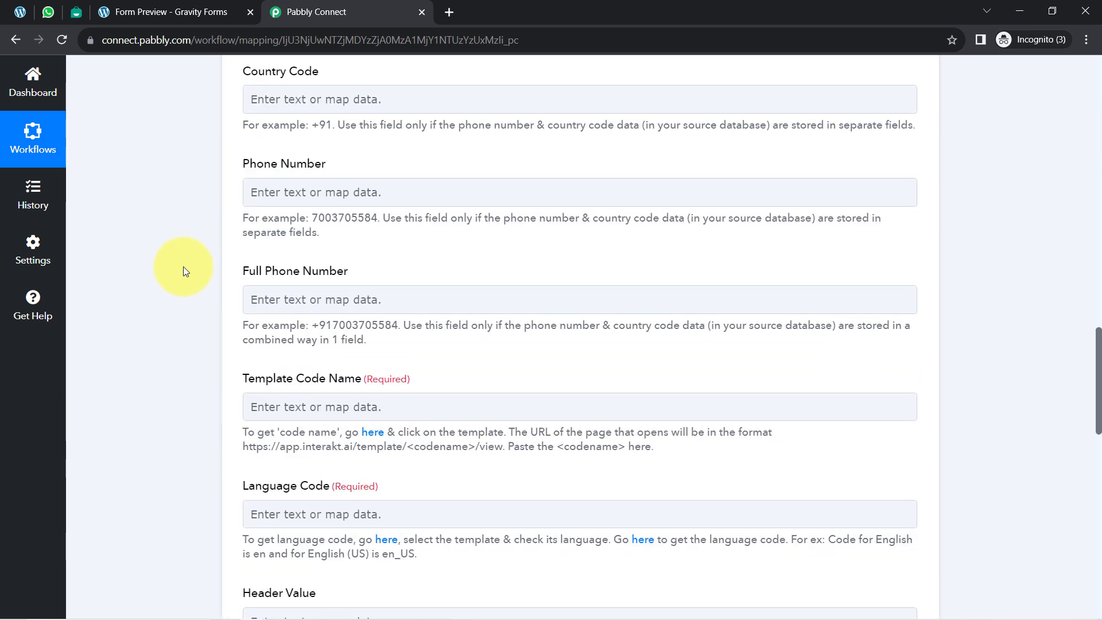
pyautogui.scroll(1, 183, 266)
pyautogui.scroll(-2, 183, 266)
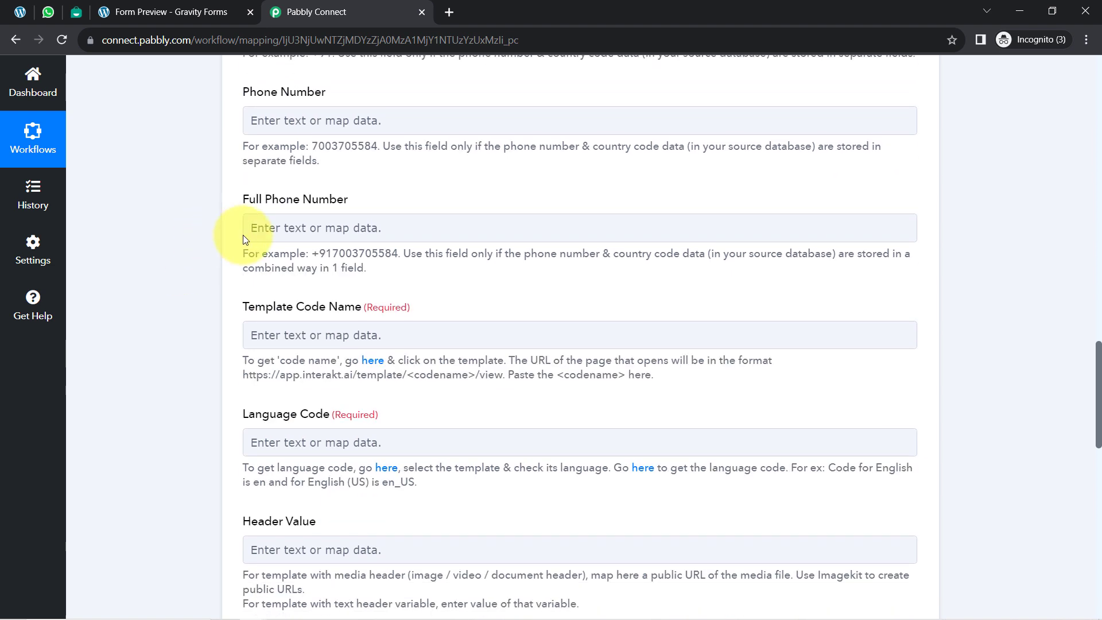
pyautogui.click(286, 227)
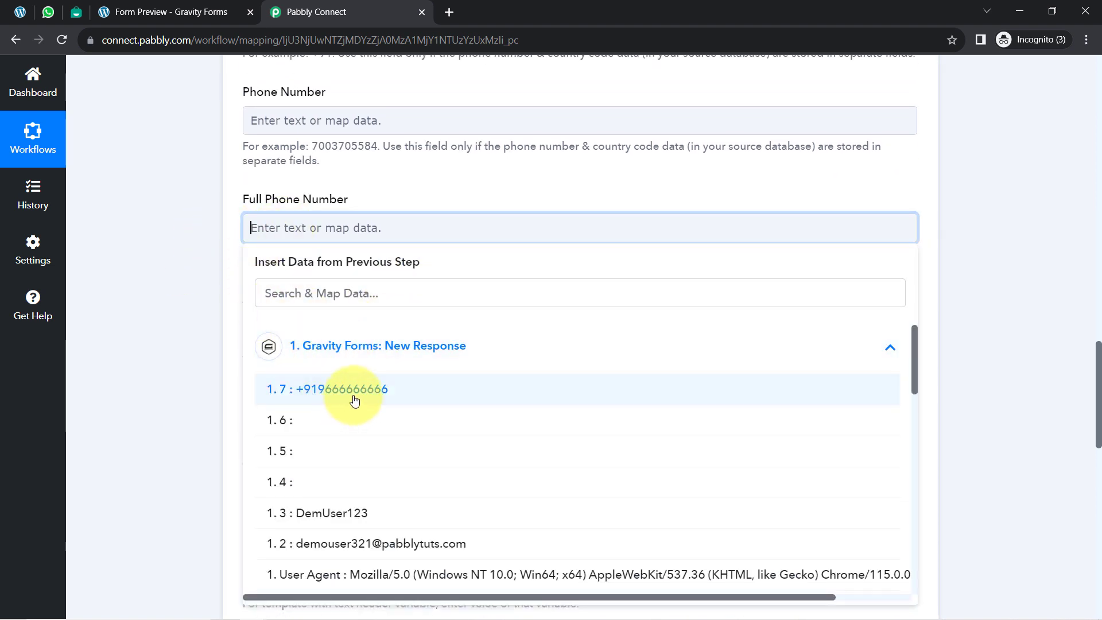
pyautogui.click(313, 392)
pyautogui.click(213, 256)
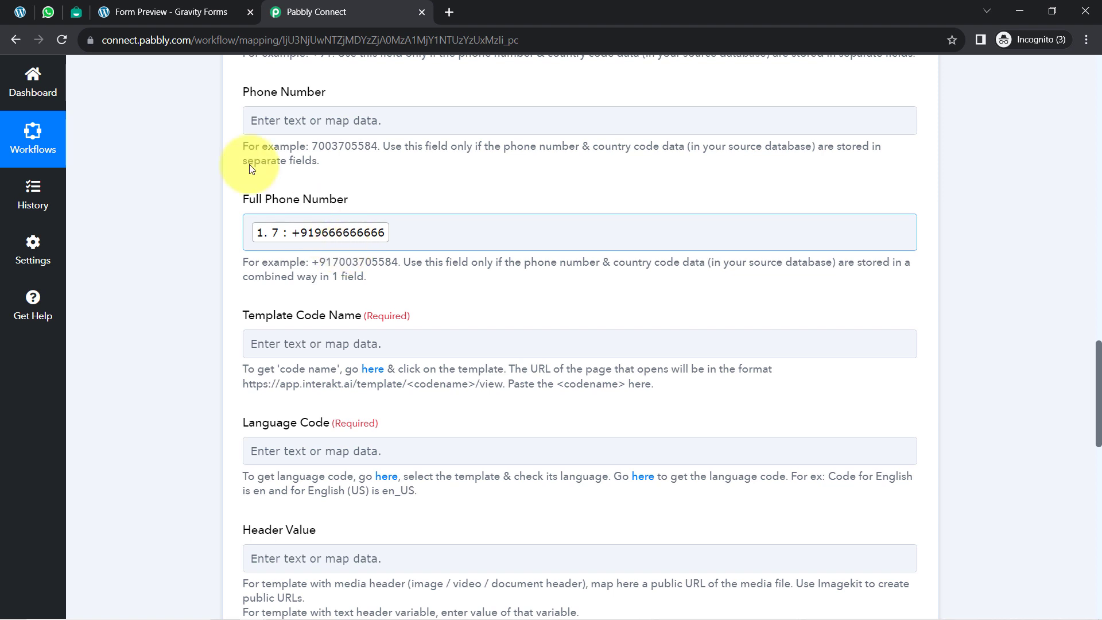
# Step: Look at the WhatsApp Web chat list and read how to obtain the required Template Code Name in Pabbly Connect
pyautogui.click(47, 10)
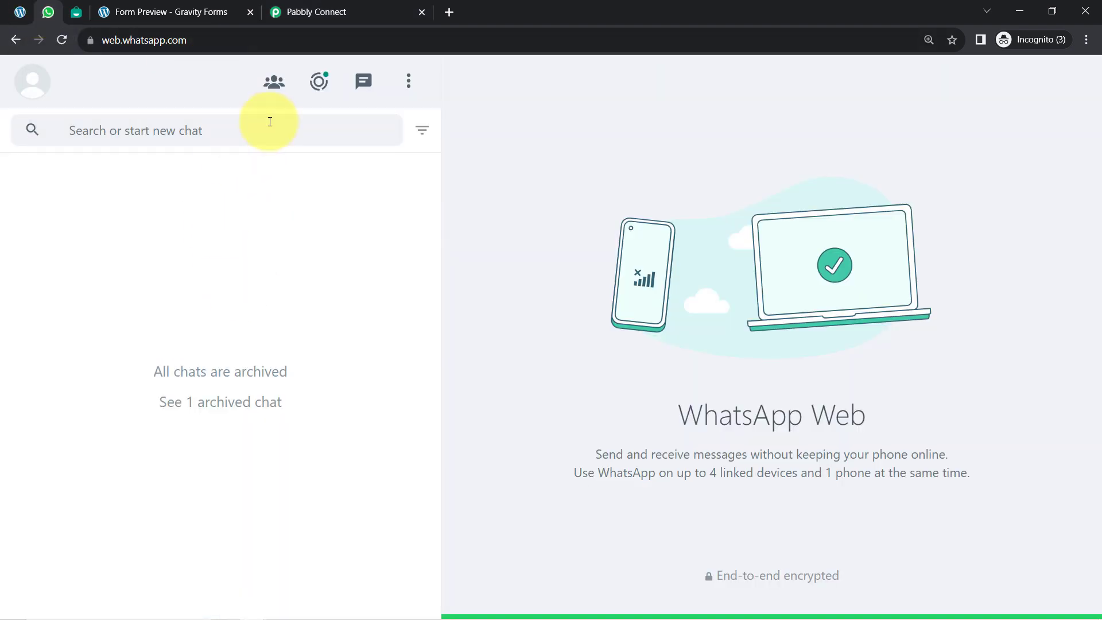
pyautogui.click(314, 11)
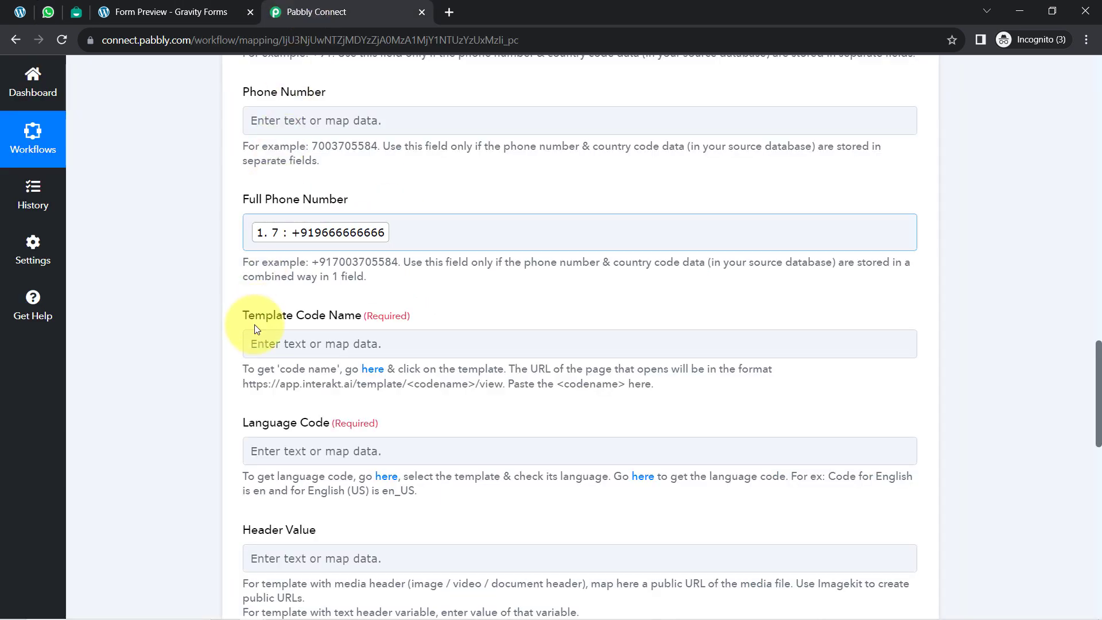
pyautogui.scroll(-2, 191, 290)
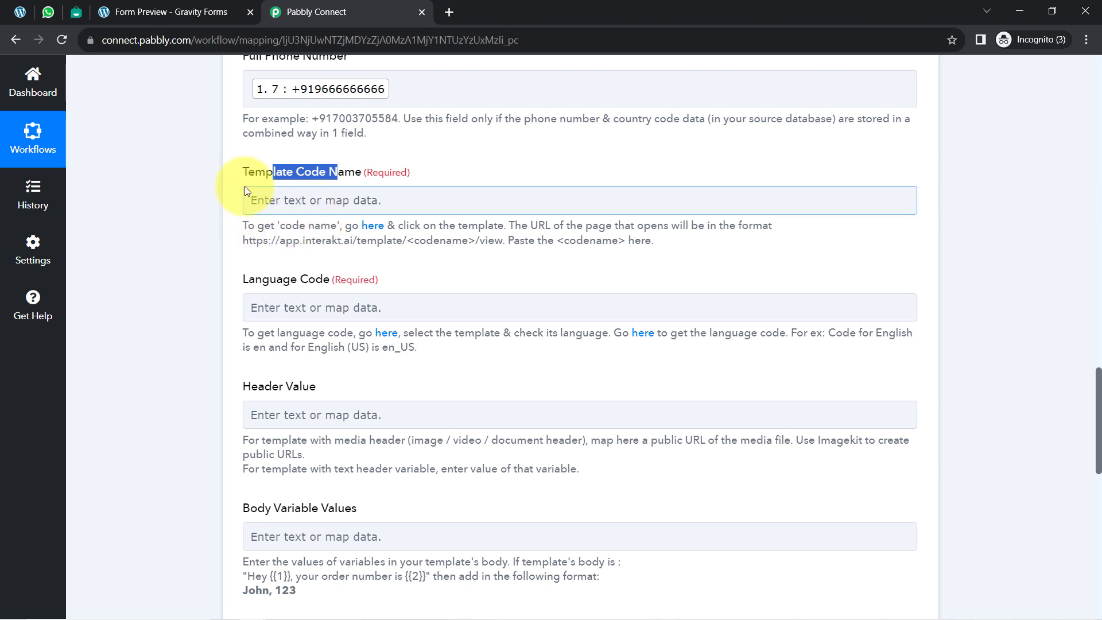
pyautogui.click(289, 212)
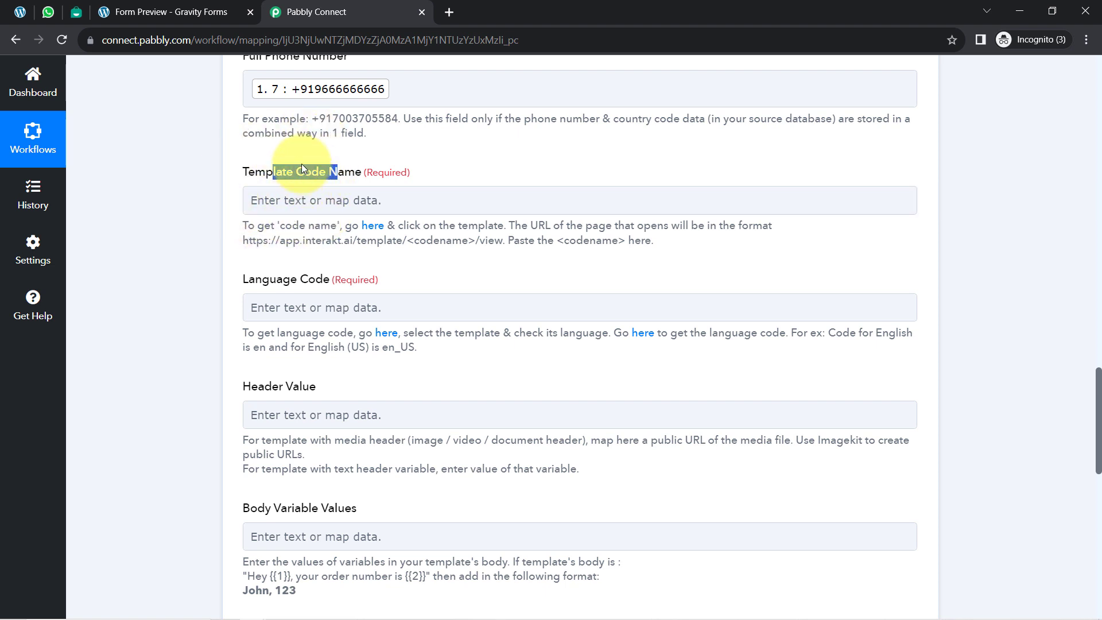
# Step: Switch to Interakt's WhatsApp Templates page and browse the ready-made templates in the Template Library
pyautogui.click(78, 8)
pyautogui.click(152, 40)
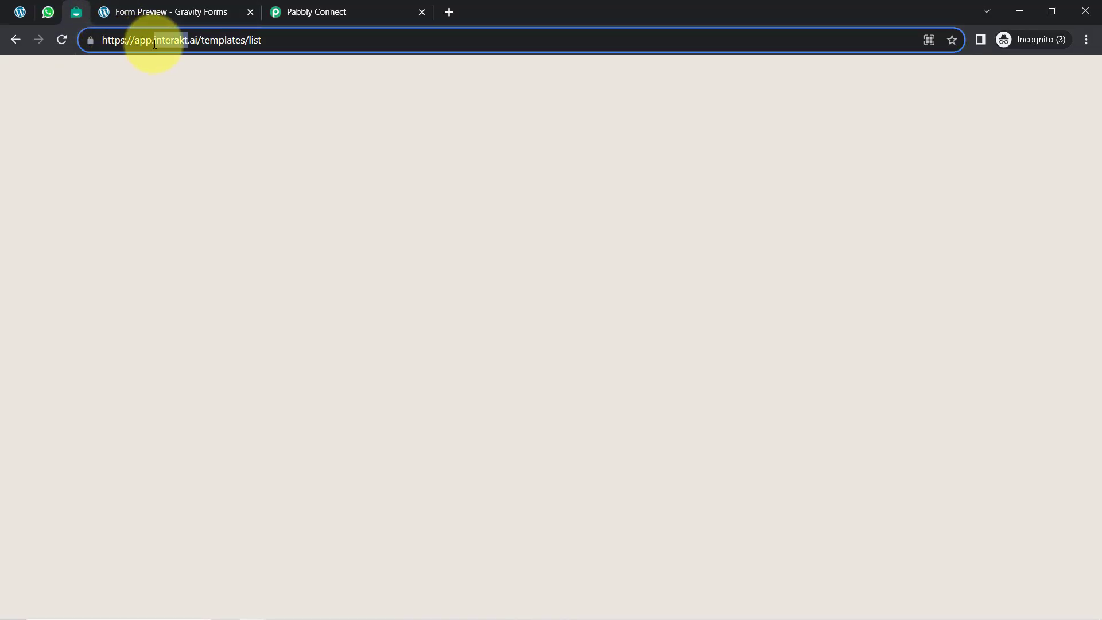
pyautogui.doubleClick(172, 40)
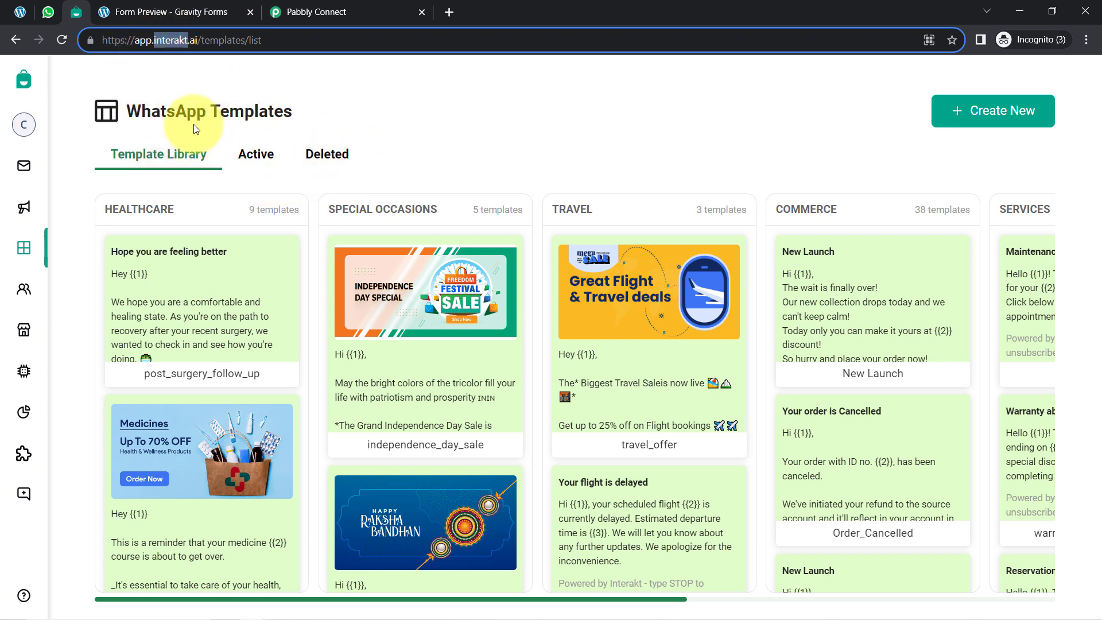
pyautogui.moveTo(126, 109); pyautogui.dragTo(298, 118)
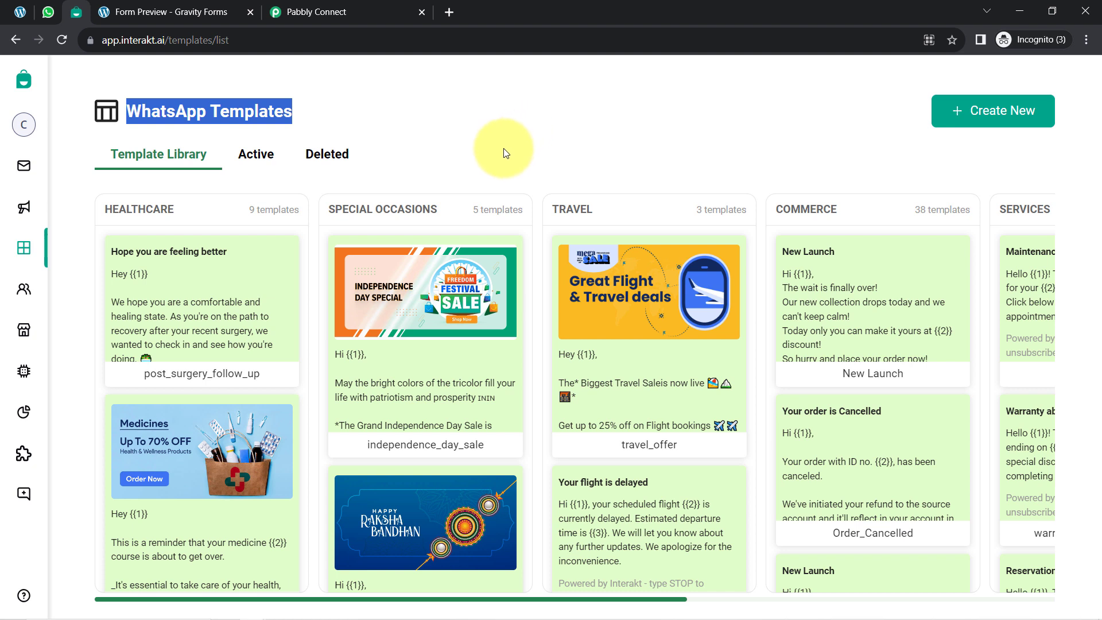
pyautogui.doubleClick(225, 119)
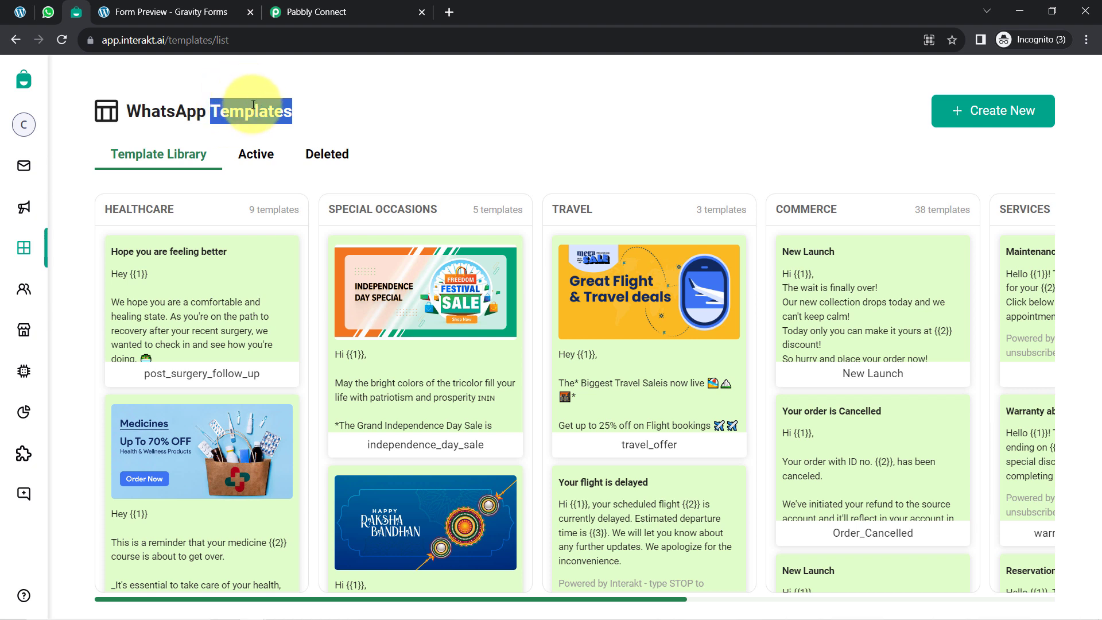
pyautogui.doubleClick(247, 112)
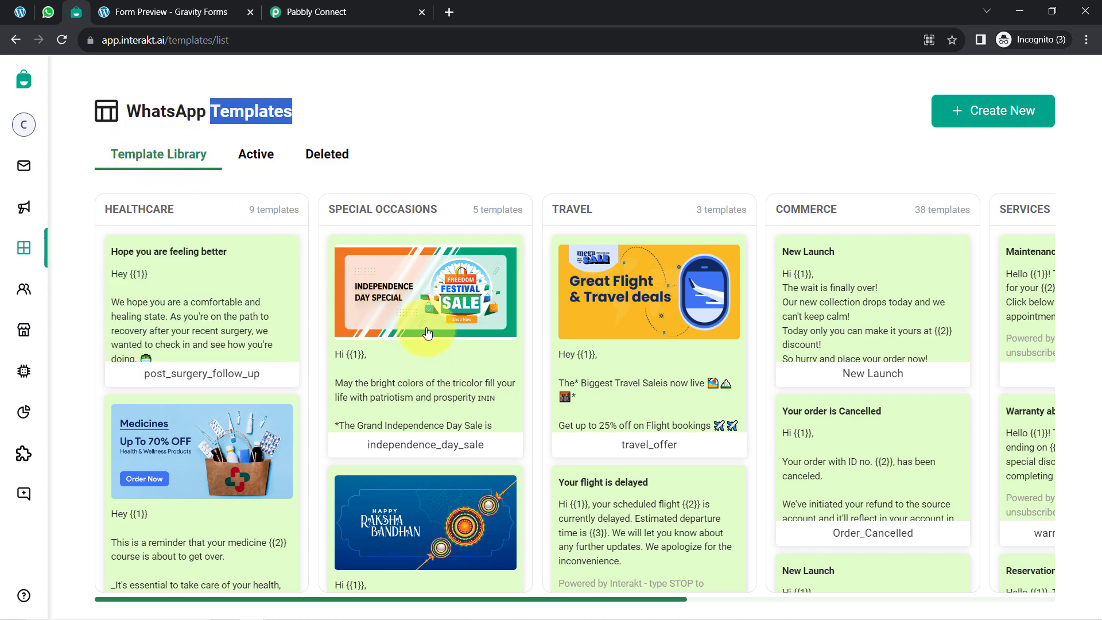
pyautogui.scroll(-4, 390, 333)
pyautogui.scroll(3, 728, 384)
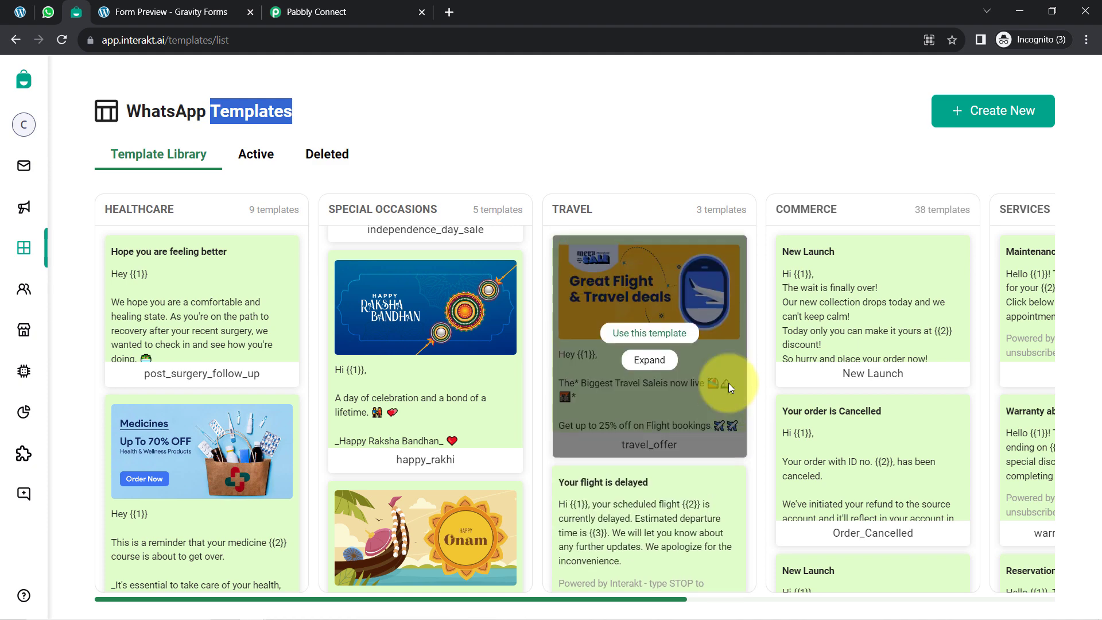
# Step: Show the active WhatsApp templates and view the available status filter options
pyautogui.click(242, 156)
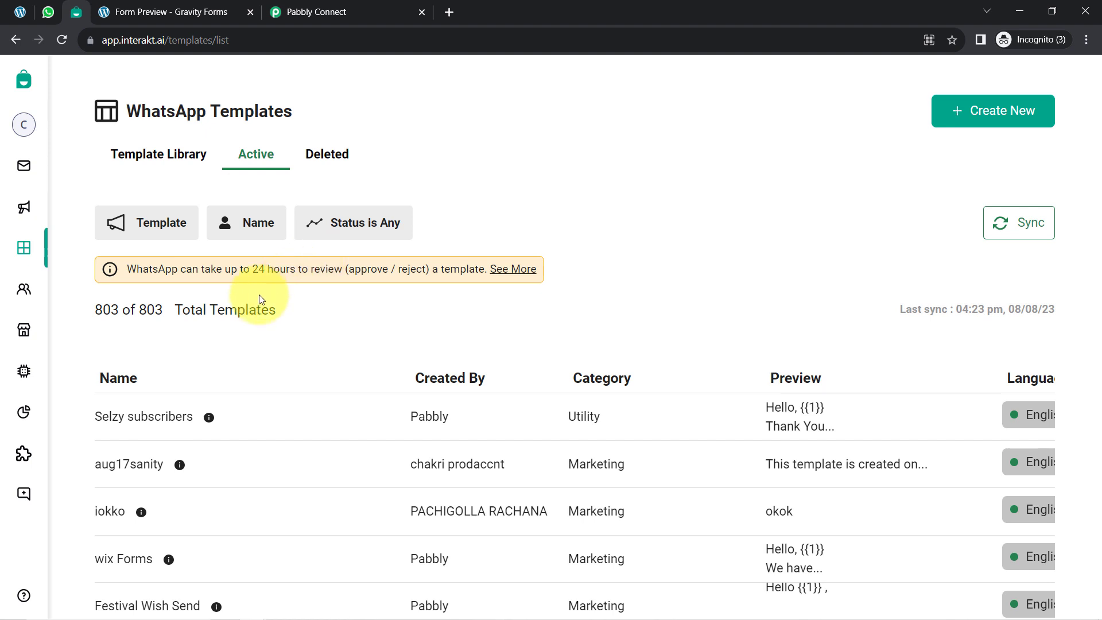
pyautogui.moveTo(95, 310); pyautogui.dragTo(196, 312)
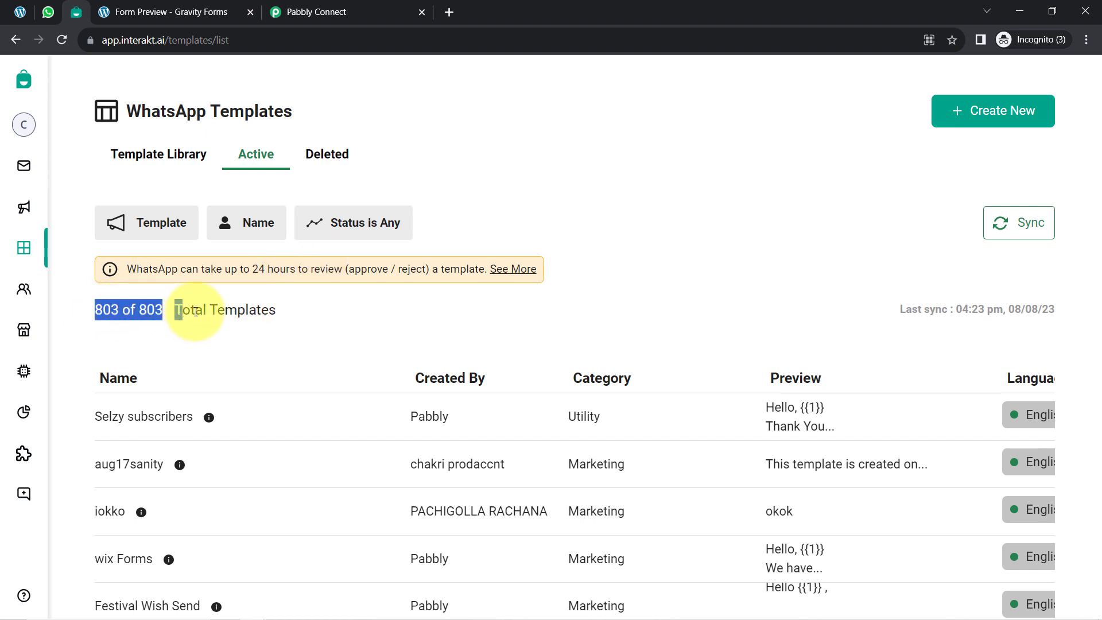
pyautogui.scroll(-2, 193, 312)
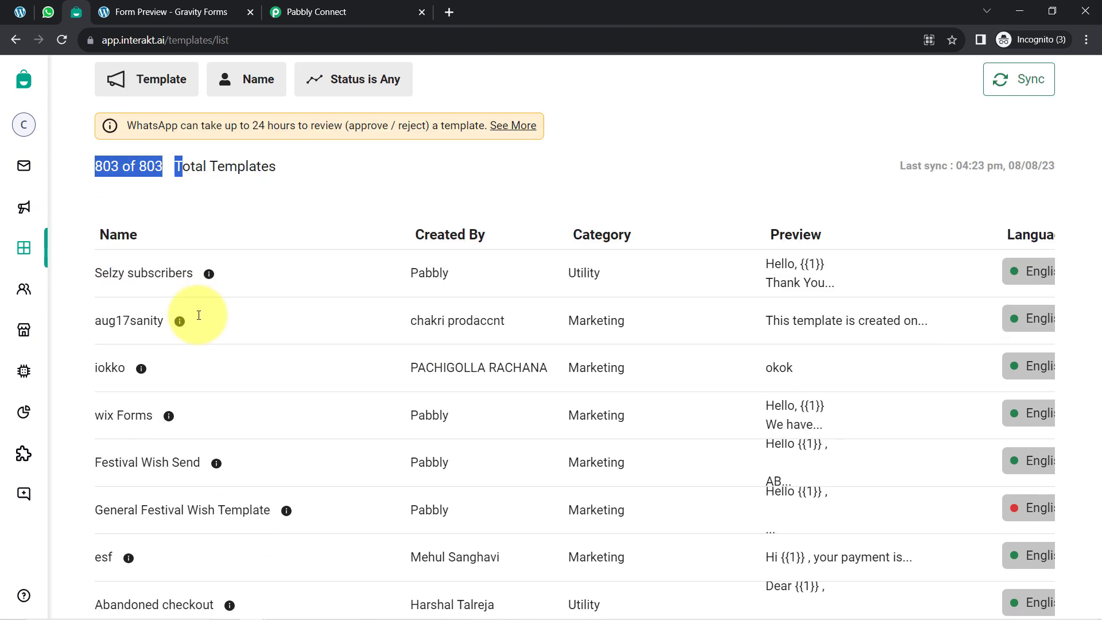
pyautogui.scroll(2, 276, 258)
pyautogui.click(344, 229)
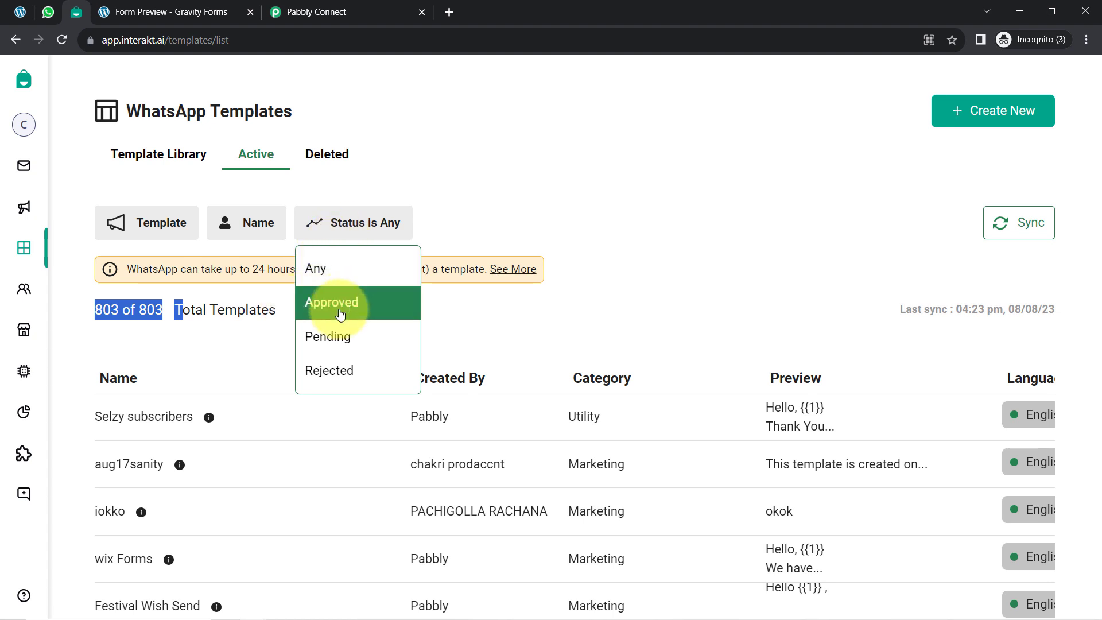
pyautogui.click(531, 175)
pyautogui.click(531, 175)
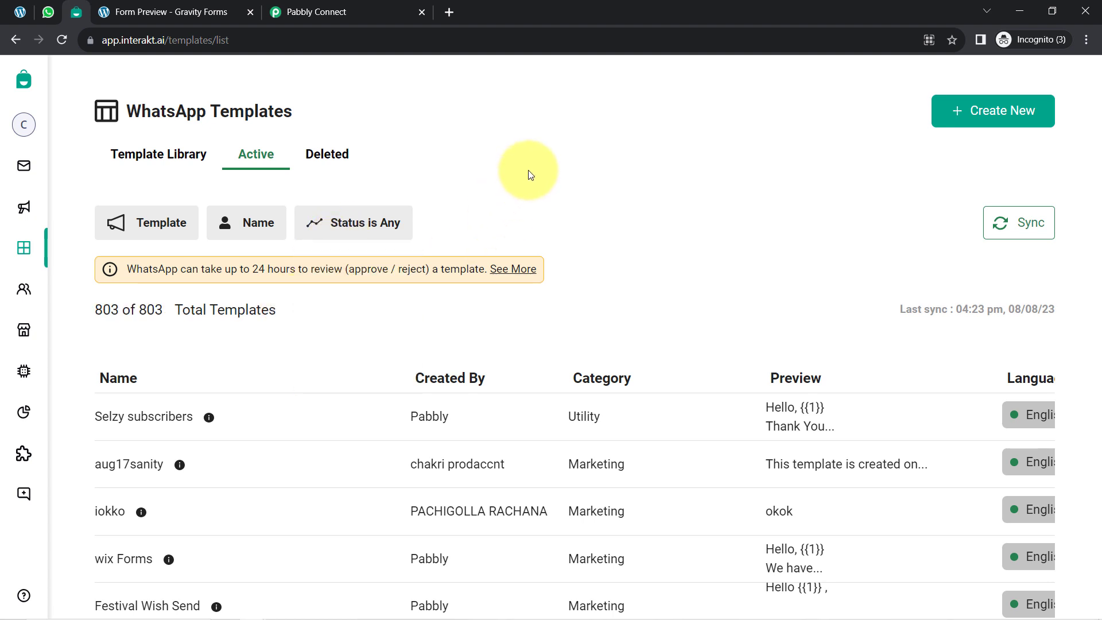
# Step: Look through the active templates and examine their language status indicators
pyautogui.scroll(-1, 529, 172)
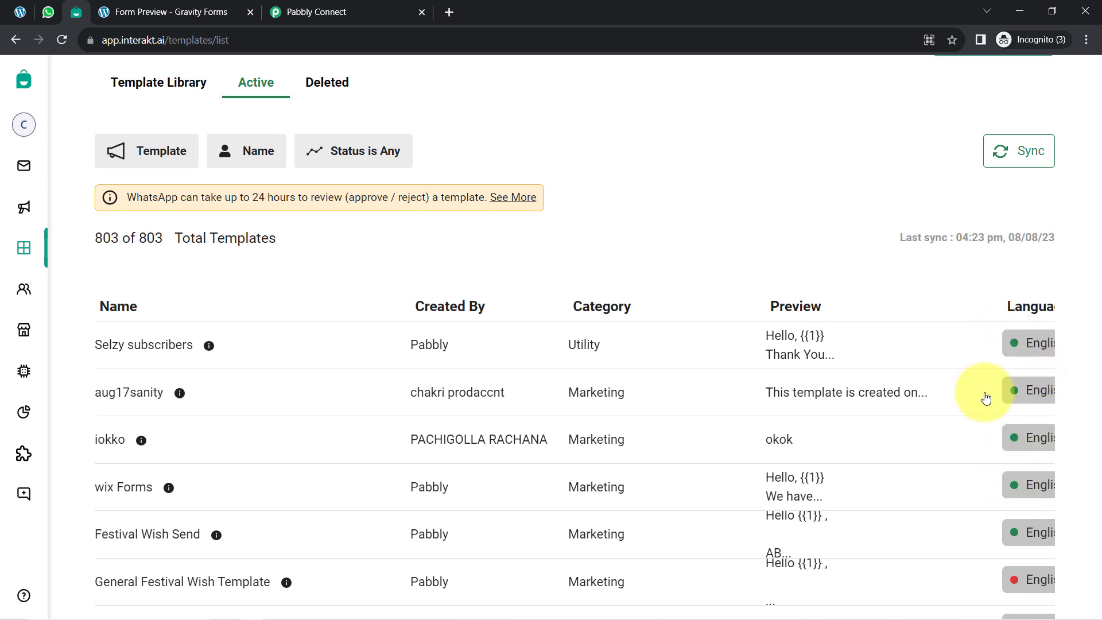
pyautogui.scroll(-3, 963, 347)
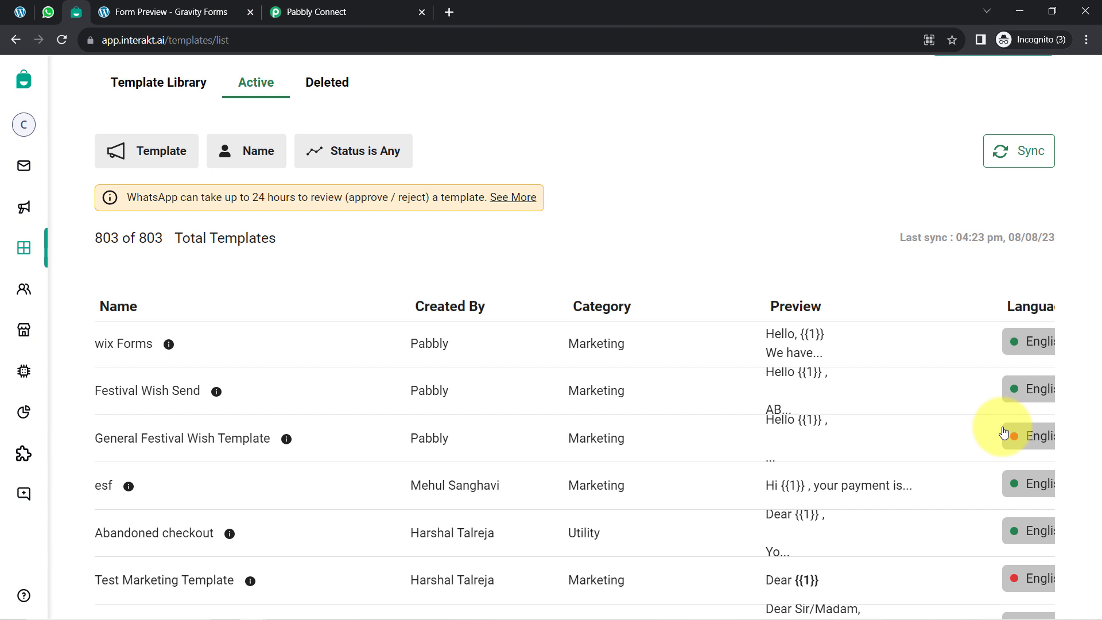
pyautogui.scroll(-5, 896, 369)
pyautogui.scroll(8, 903, 376)
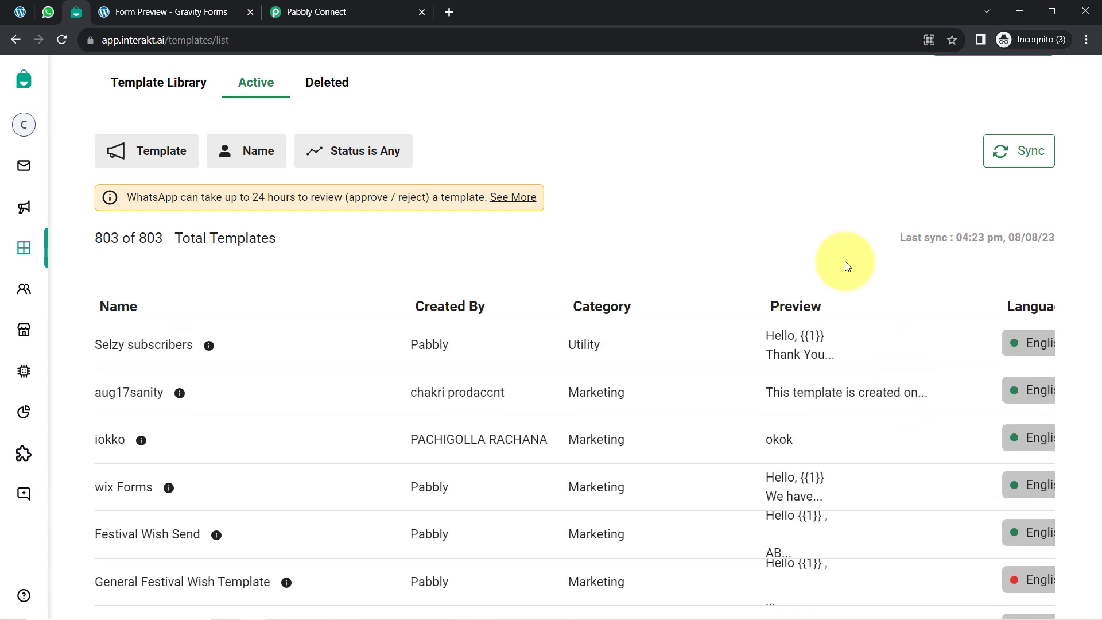
pyautogui.scroll(1, 212, 320)
pyautogui.scroll(-3, 215, 327)
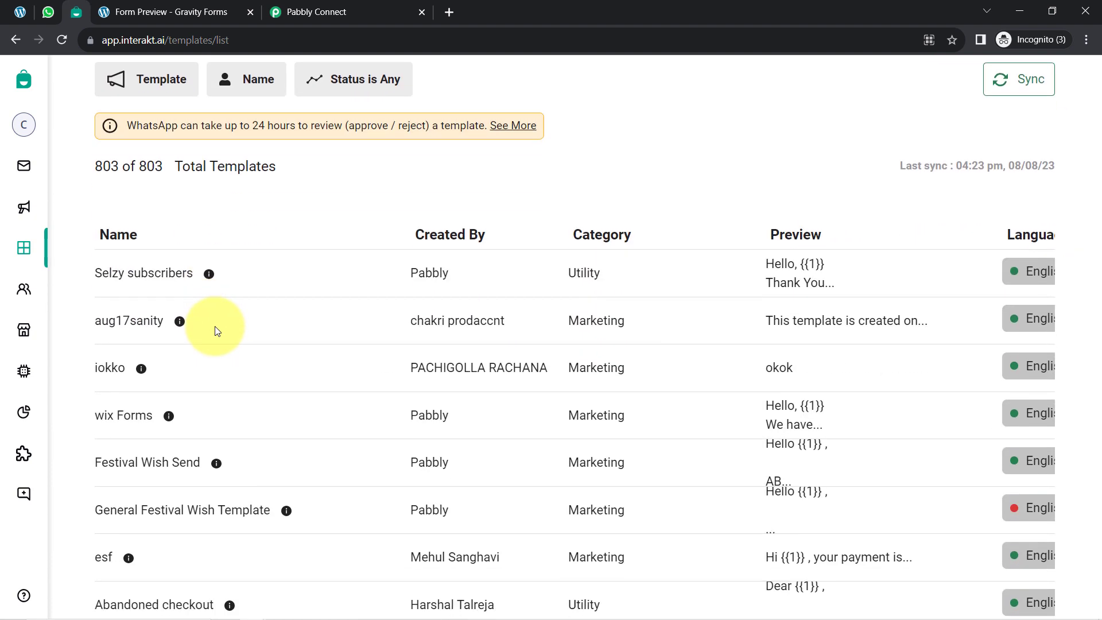
# Step: Filter the active templates to those whose name contains "new_lead"
pyautogui.scroll(3, 215, 327)
pyautogui.click(239, 230)
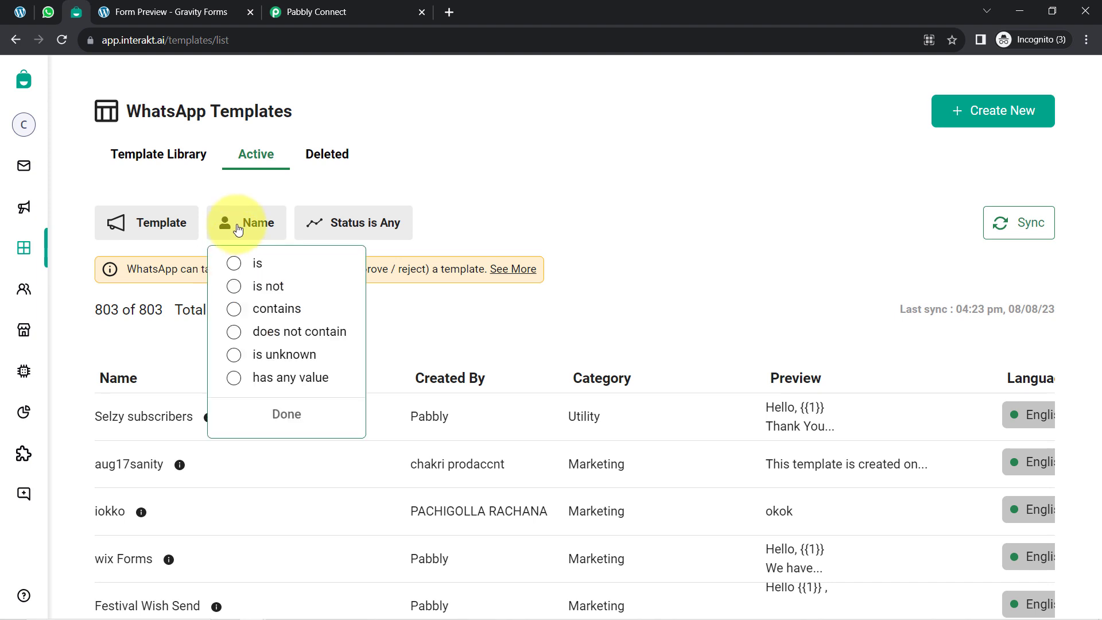
pyautogui.click(234, 307)
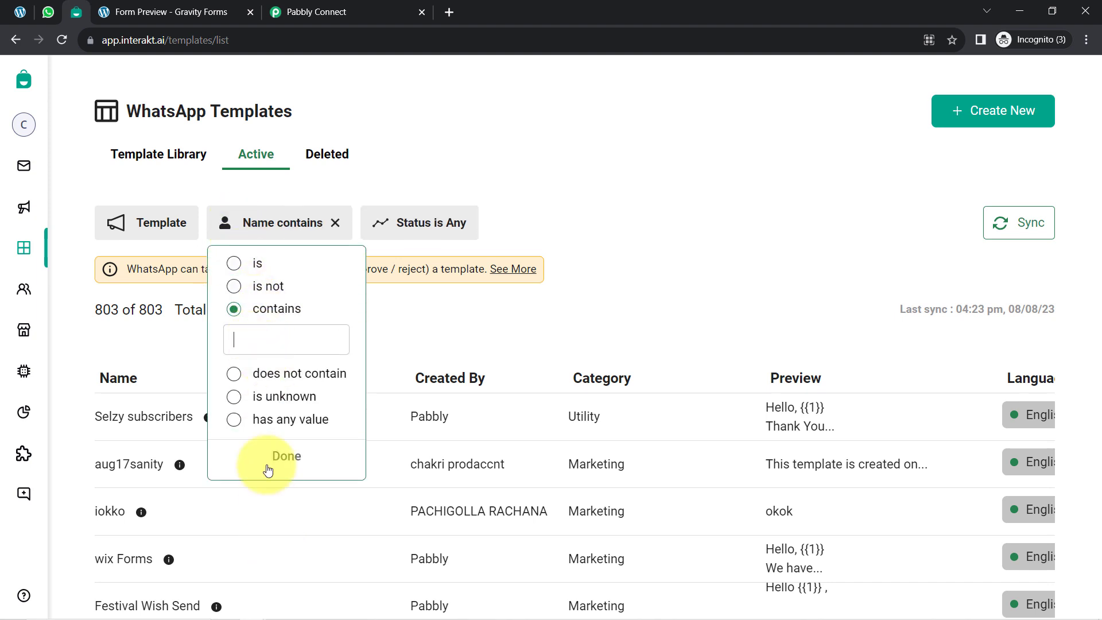
pyautogui.write('new')
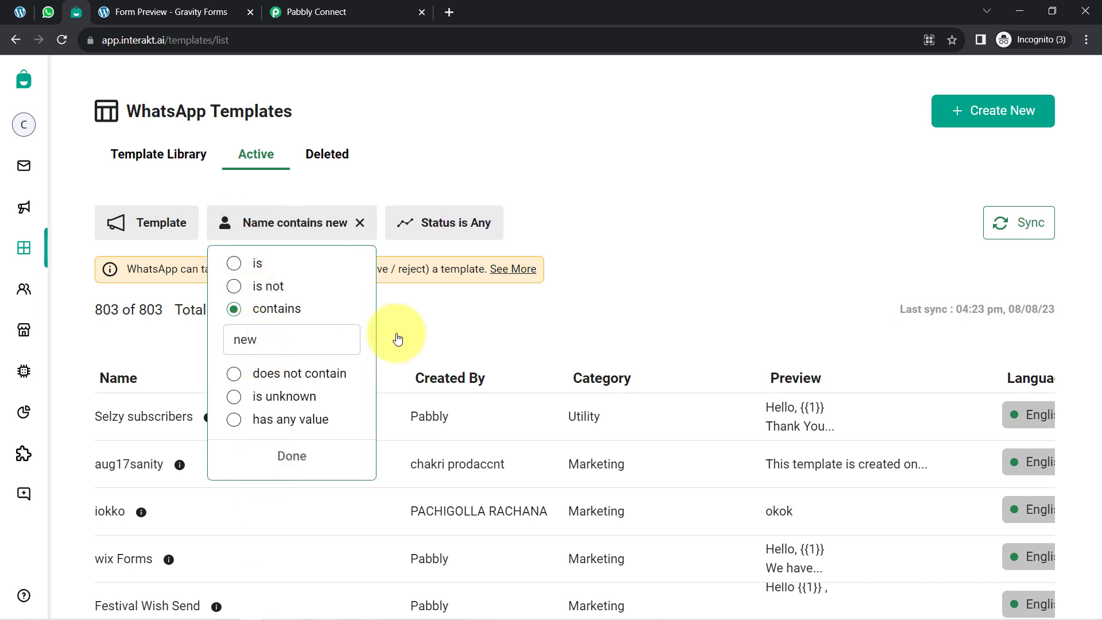
pyautogui.write('_lead')
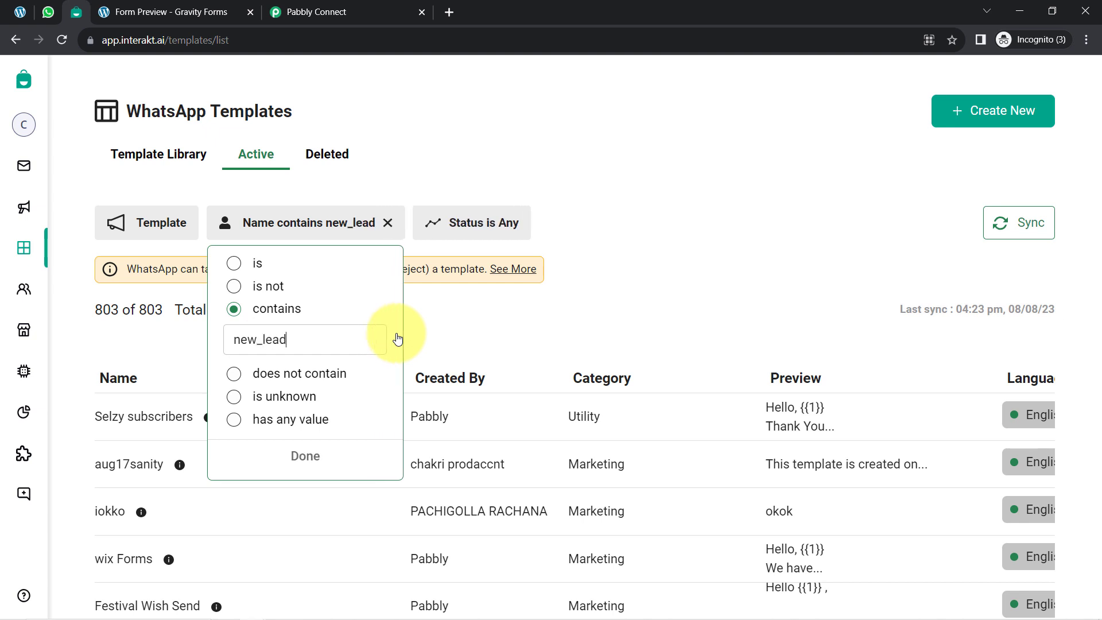
pyautogui.click(306, 456)
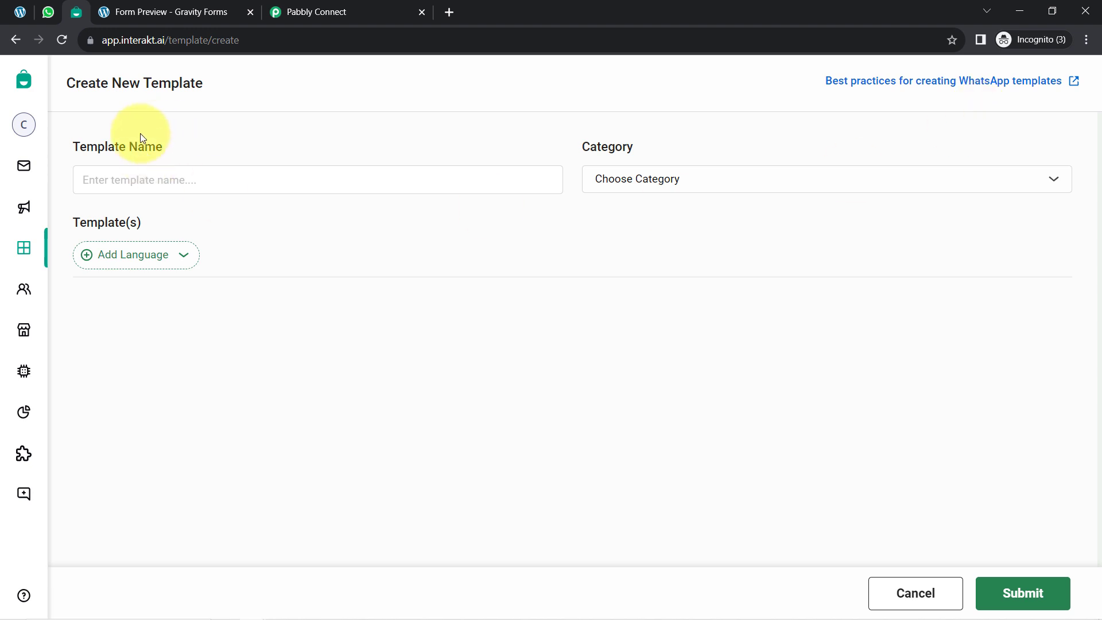
# Step: Name the new template "sdvdv", set its category to Utility and add English as its language
pyautogui.click(131, 168)
pyautogui.write('sdvdv')
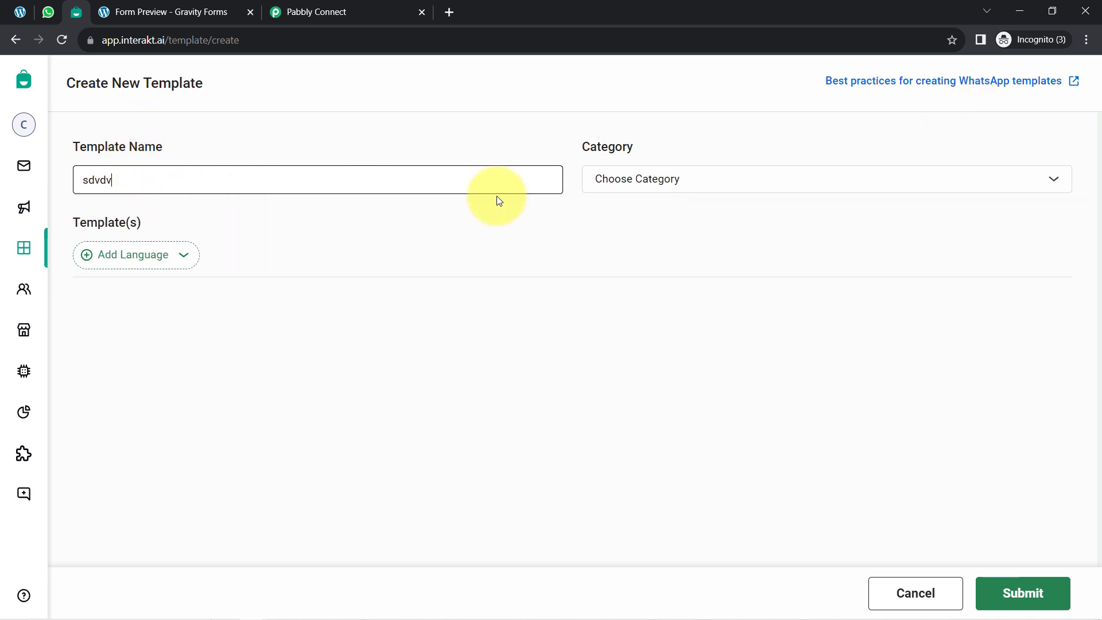
pyautogui.click(698, 179)
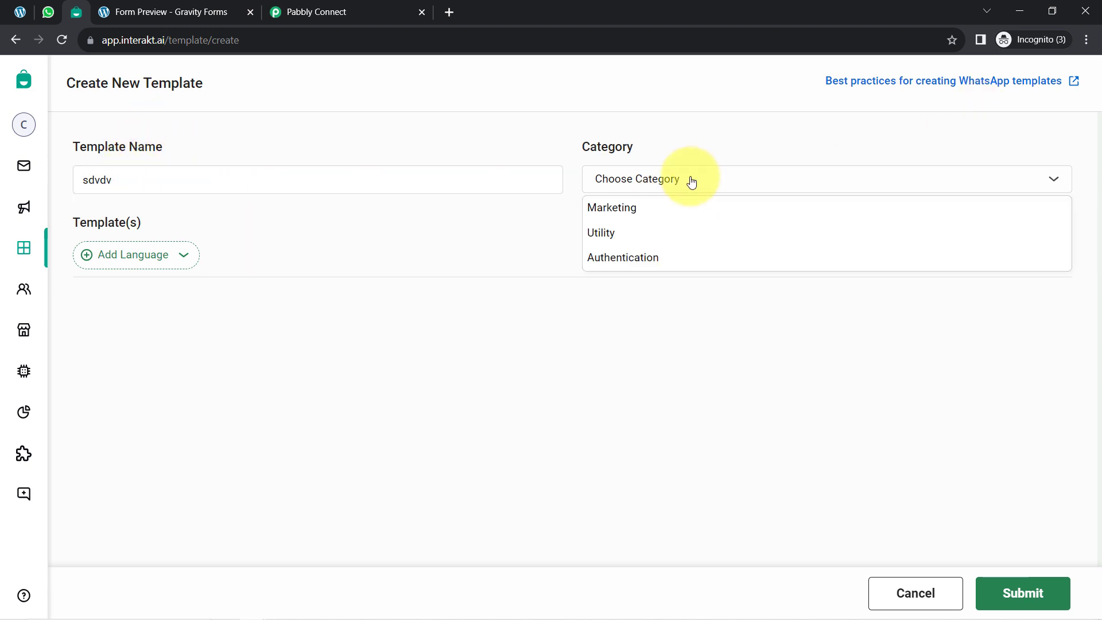
pyautogui.click(619, 233)
pyautogui.click(102, 253)
pyautogui.write('eng')
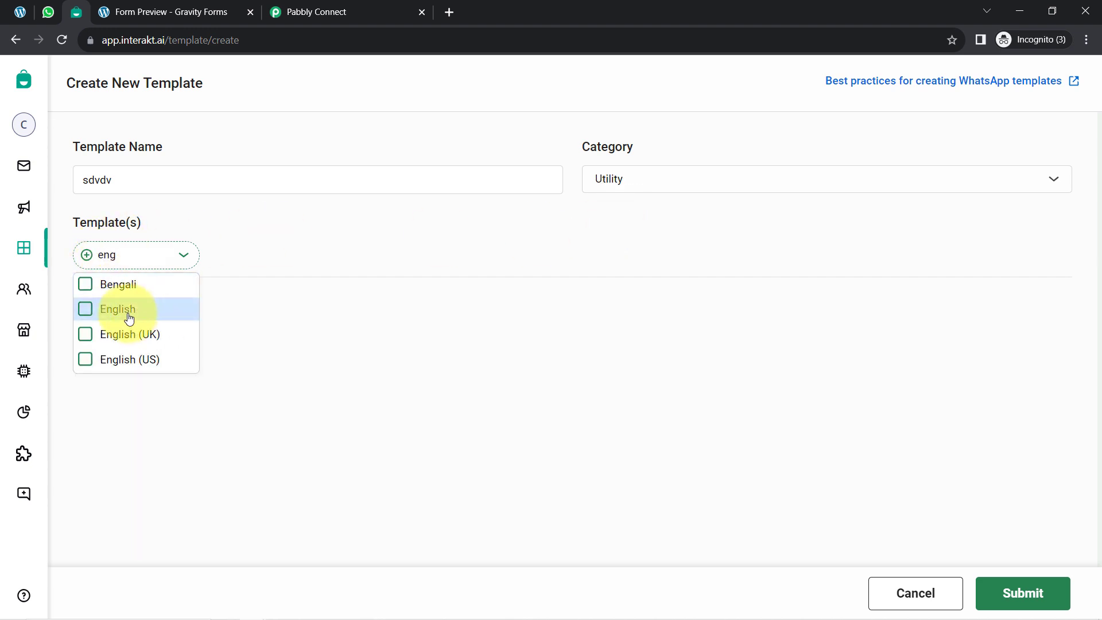
pyautogui.click(130, 317)
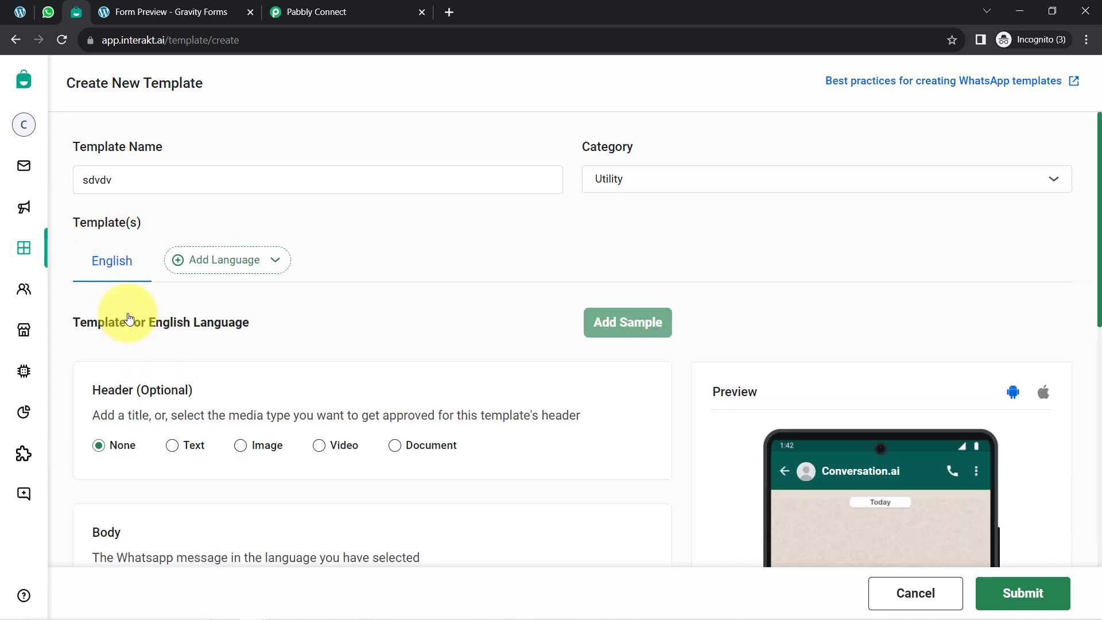
# Step: Try the Text, Image, Video and Document header types for the English template, then set the header back to None
pyautogui.scroll(-4, 291, 281)
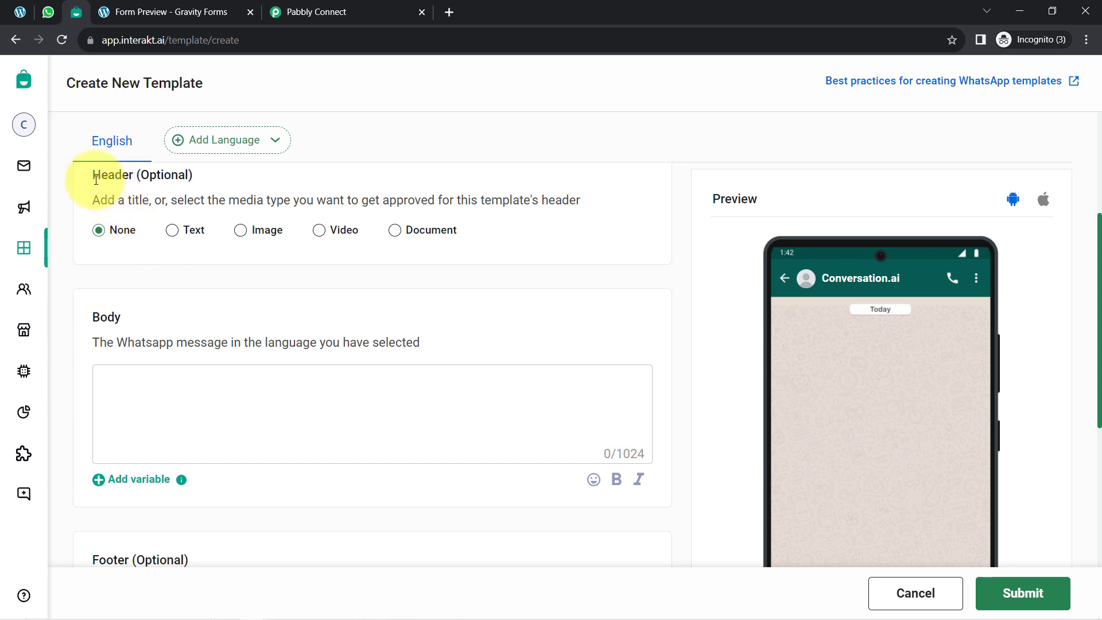
pyautogui.moveTo(96, 180); pyautogui.dragTo(177, 181)
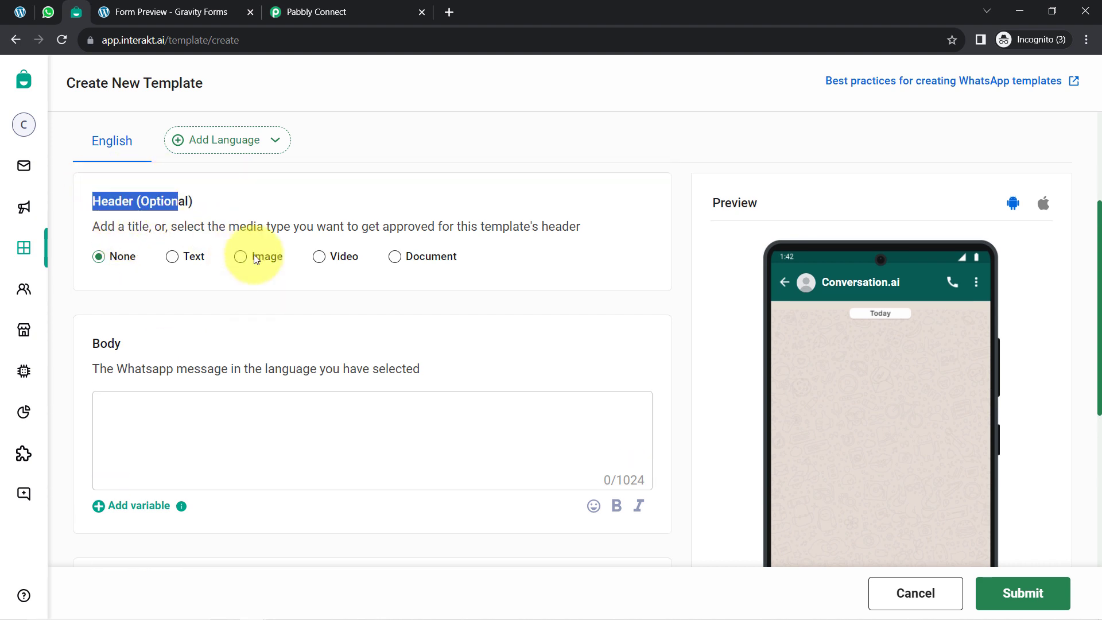
pyautogui.scroll(1, 266, 275)
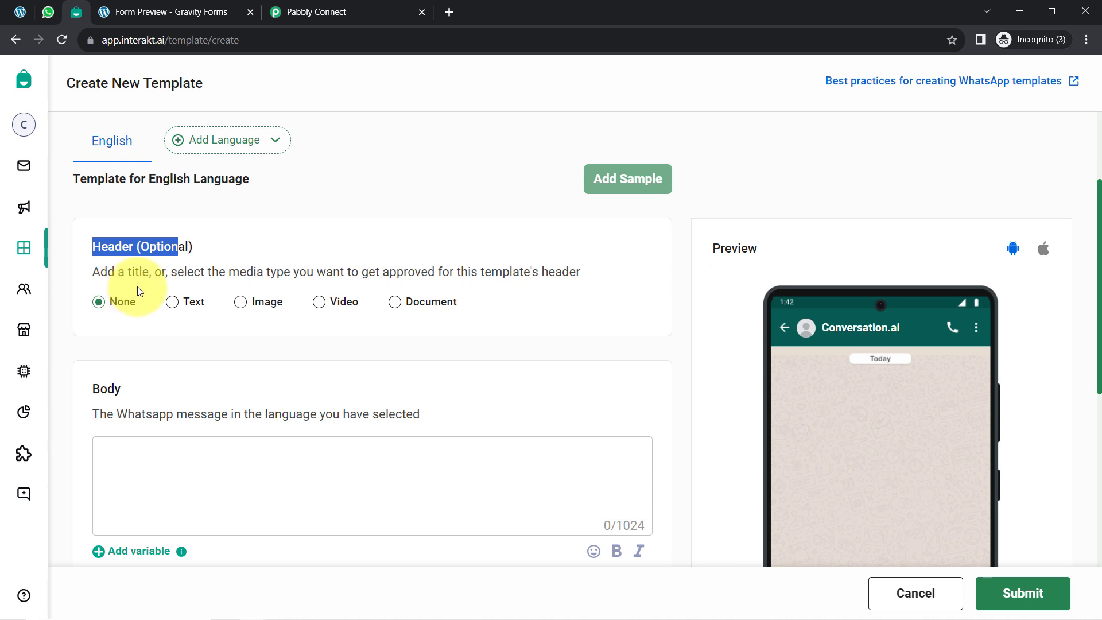
pyautogui.click(184, 305)
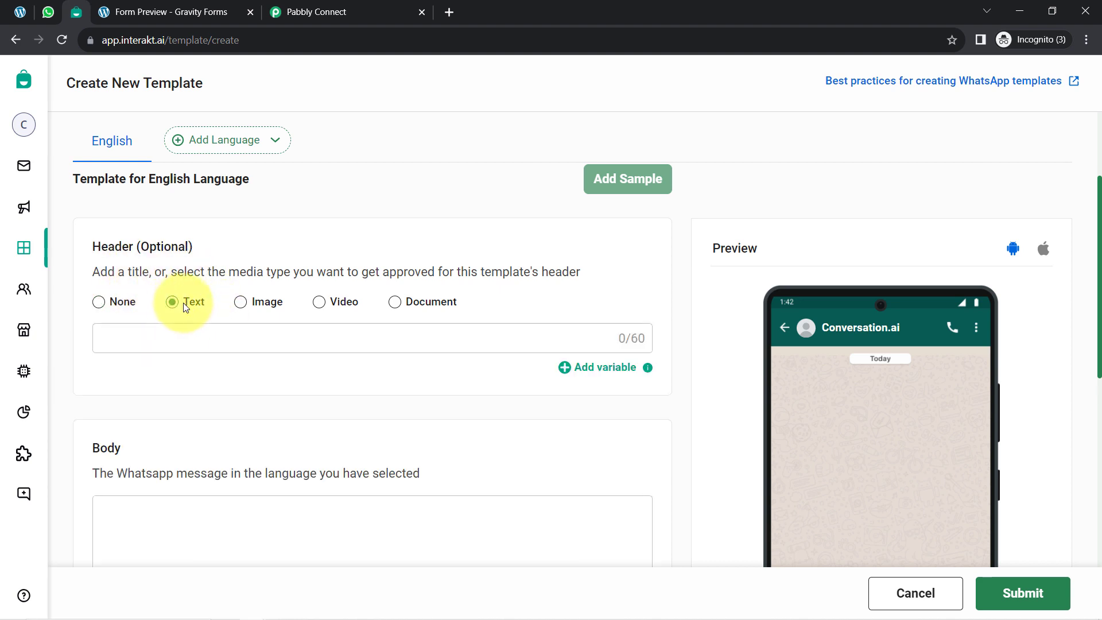
pyautogui.click(242, 303)
pyautogui.click(321, 303)
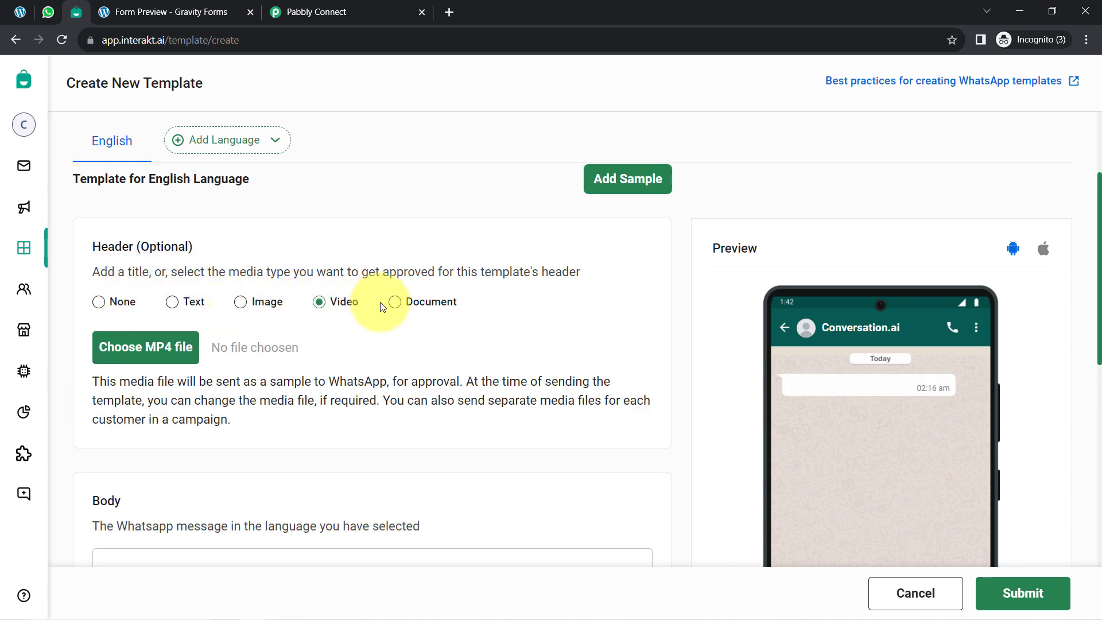
pyautogui.click(394, 304)
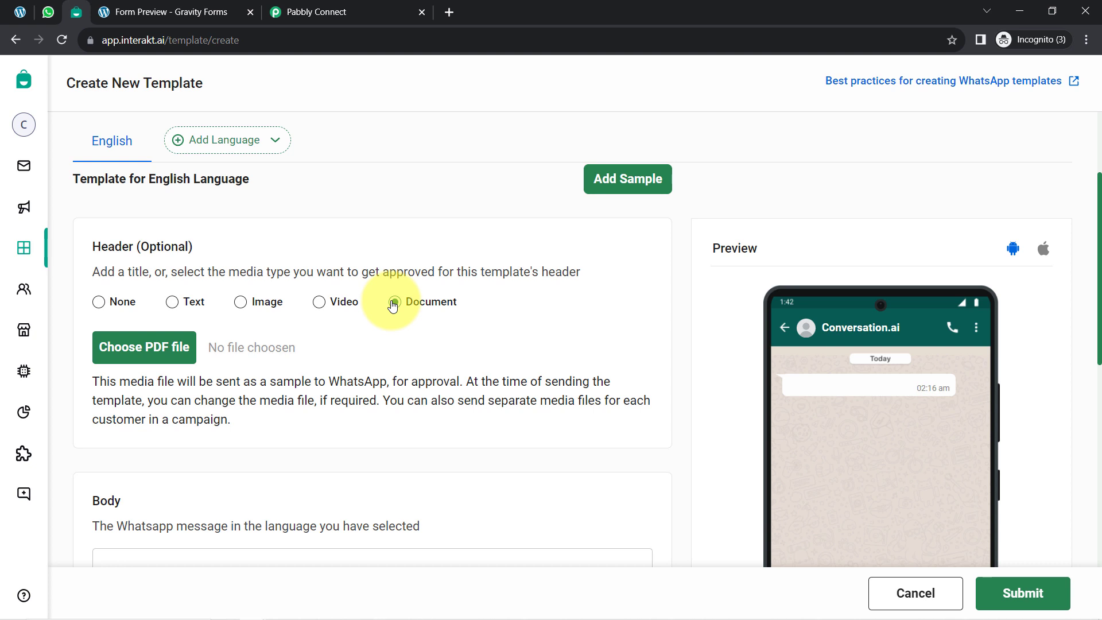
pyautogui.click(101, 308)
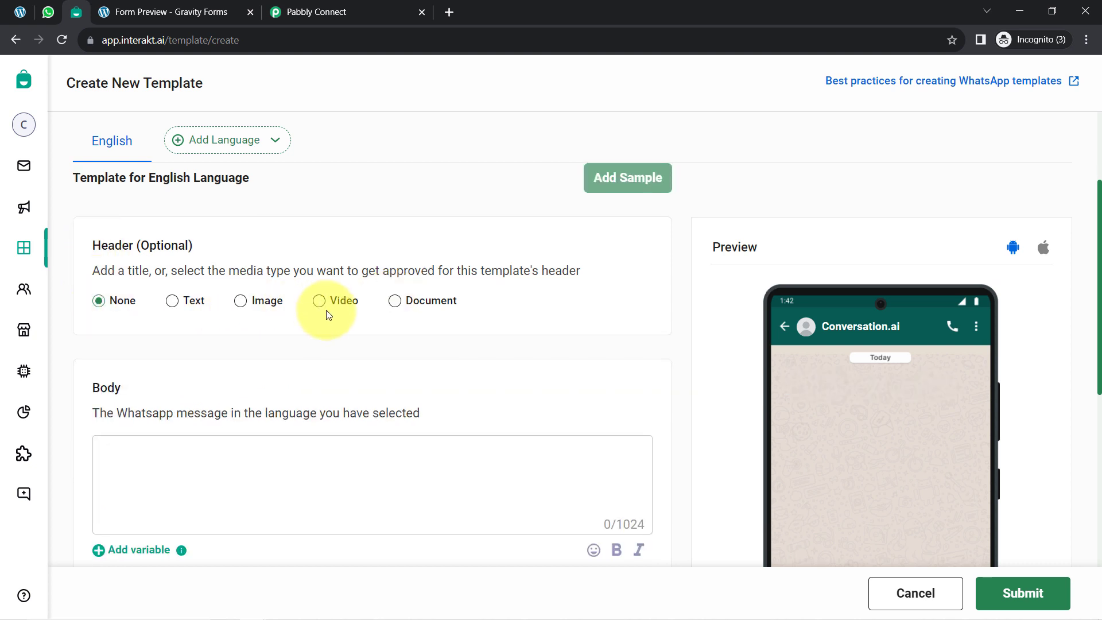
# Step: Write "Hello {{1}}" as the template's body, inserting the {{1}} placeholder as a variable
pyautogui.scroll(-2, 256, 308)
pyautogui.moveTo(91, 245); pyautogui.dragTo(133, 251)
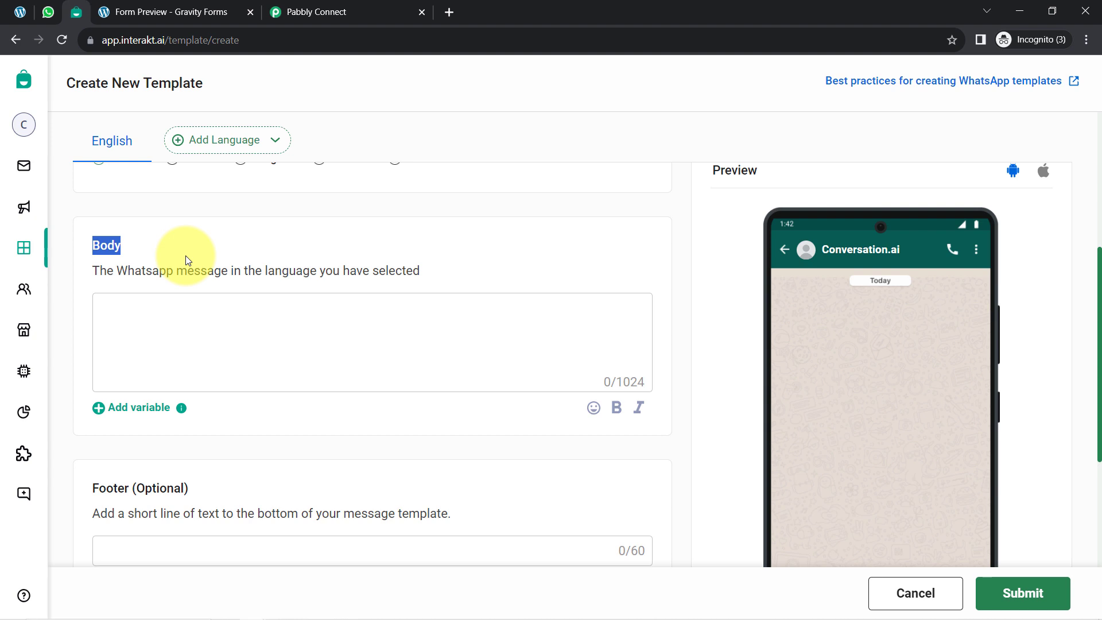
pyautogui.click(135, 319)
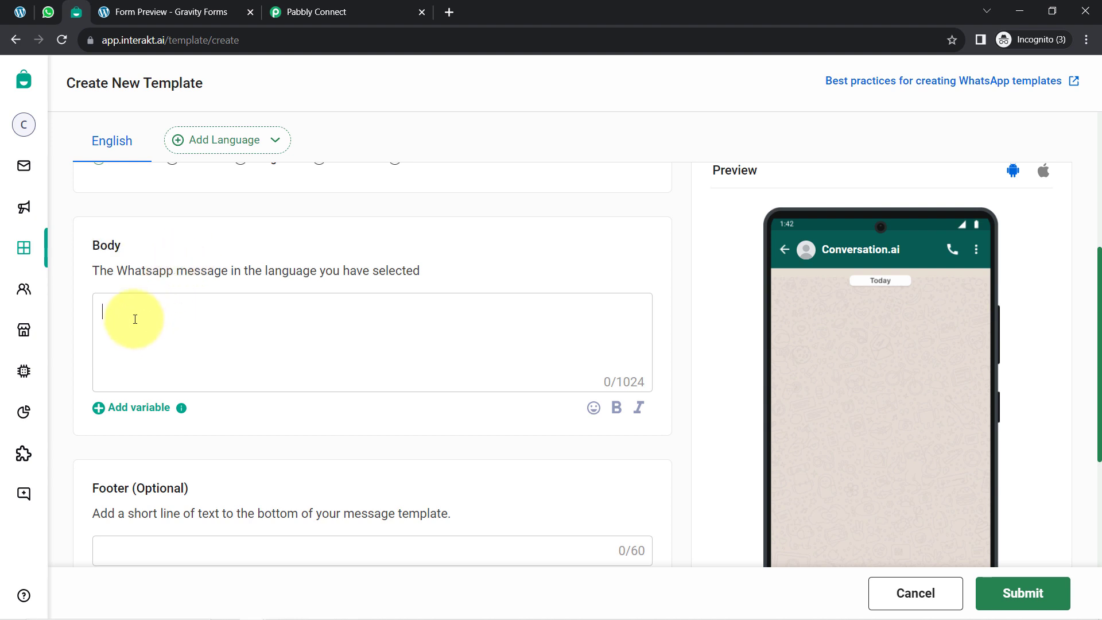
pyautogui.write('Hello')
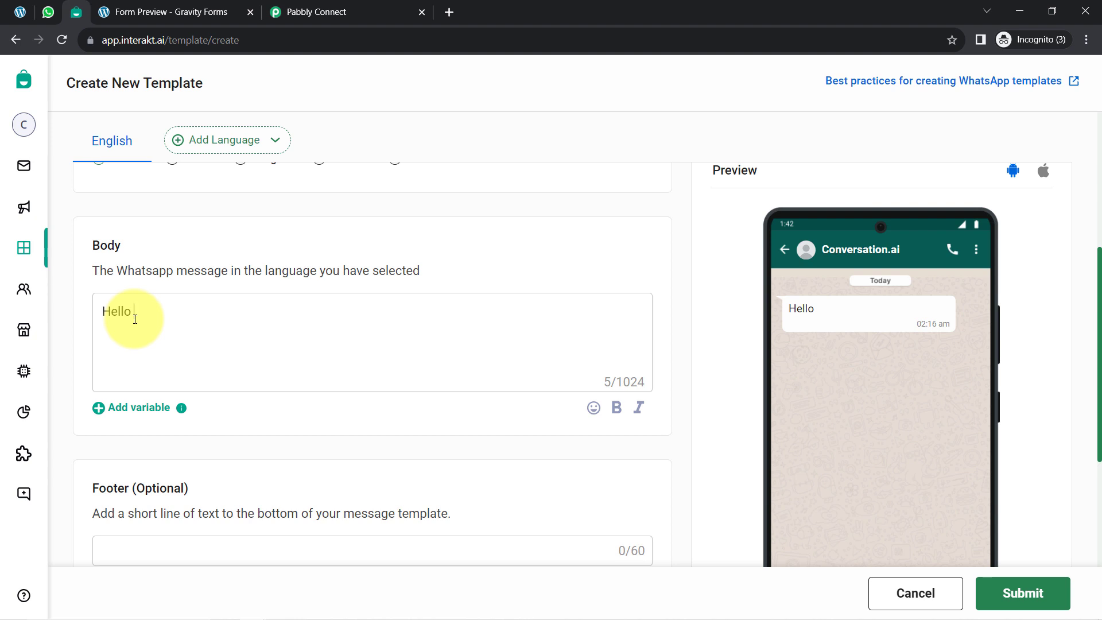
pyautogui.click(121, 413)
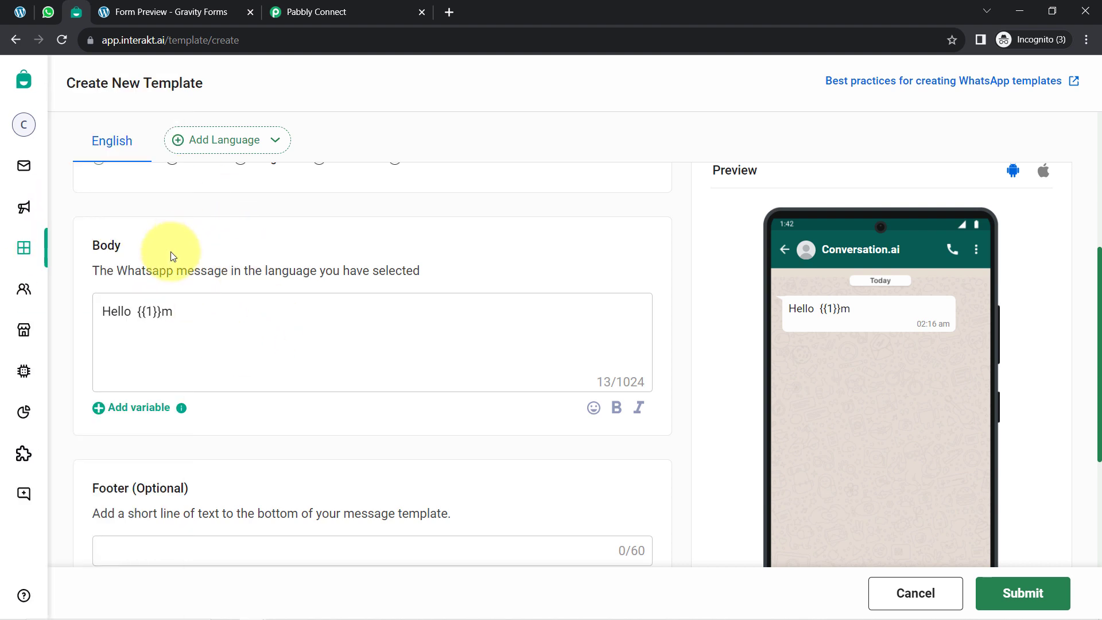
pyautogui.moveTo(162, 311); pyautogui.dragTo(184, 313)
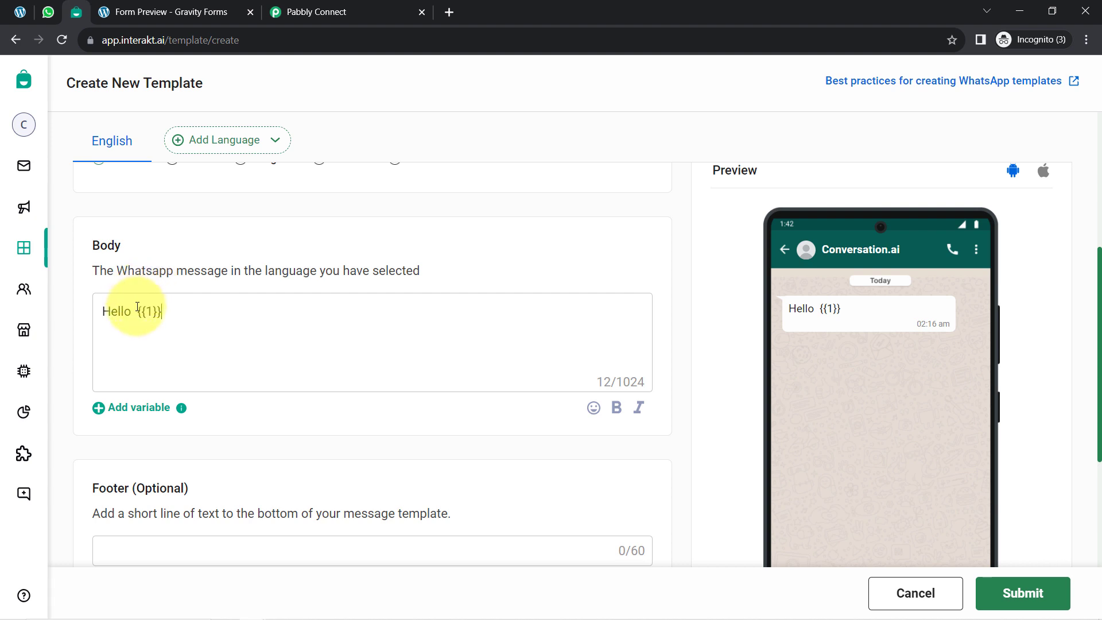
pyautogui.moveTo(137, 307); pyautogui.dragTo(185, 307)
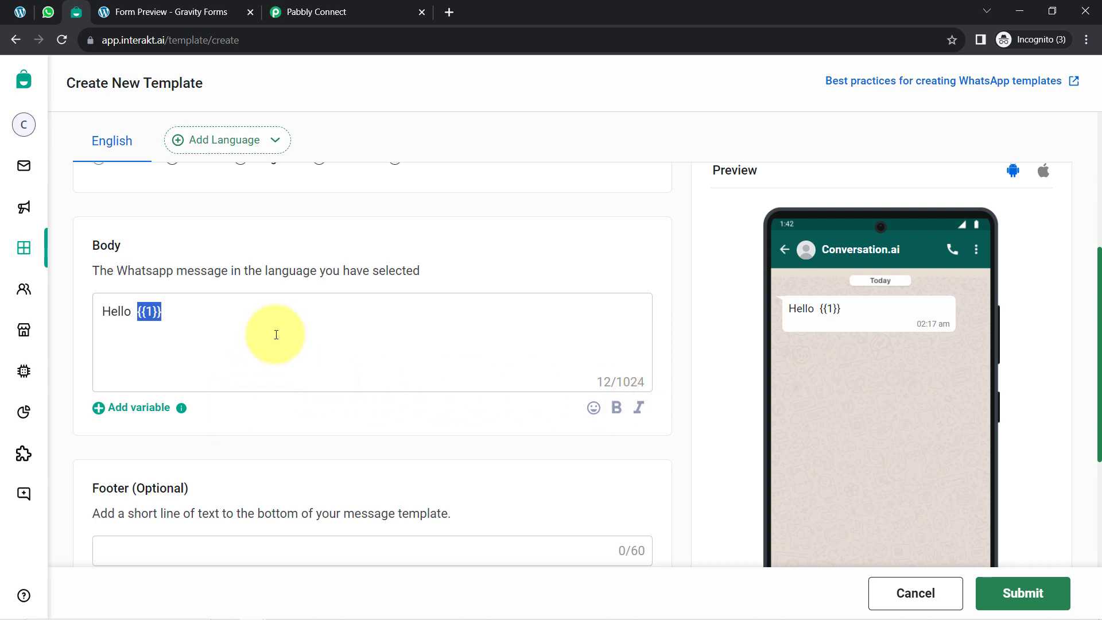
# Step: Look over the optional footer and buttons sections and review the whole template form
pyautogui.scroll(-3, 276, 330)
pyautogui.moveTo(98, 272); pyautogui.dragTo(198, 269)
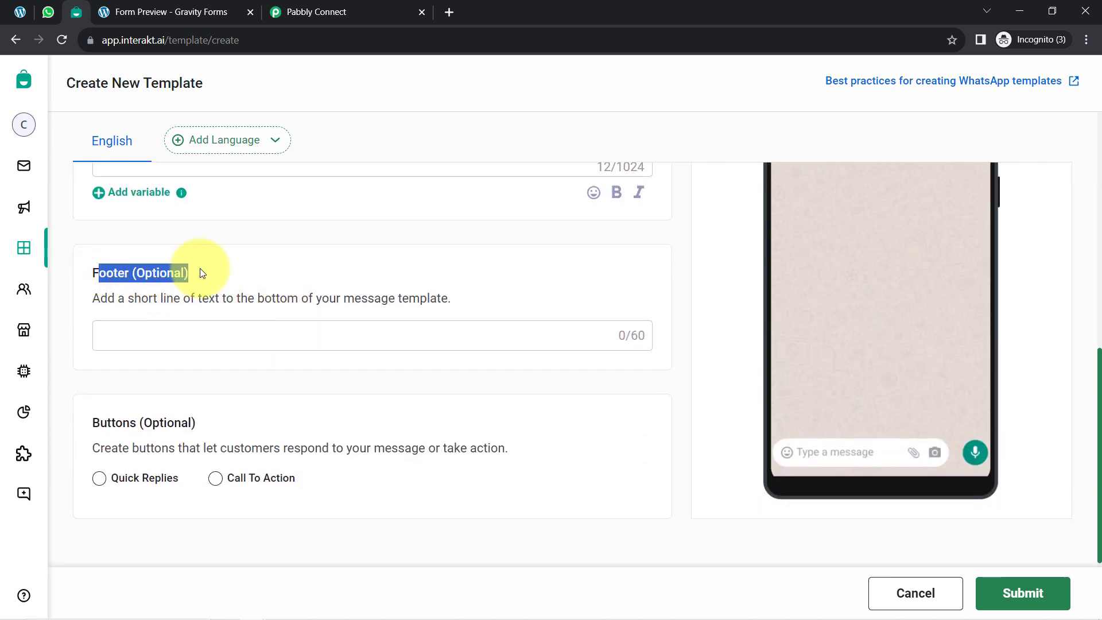
pyautogui.moveTo(99, 423); pyautogui.dragTo(187, 414)
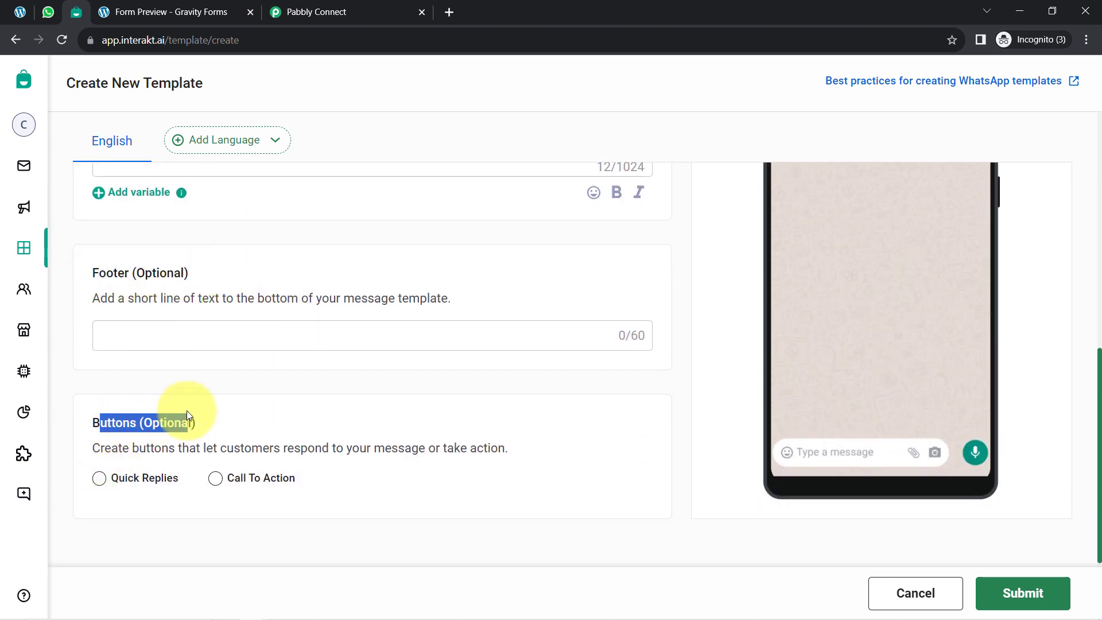
pyautogui.click(187, 411)
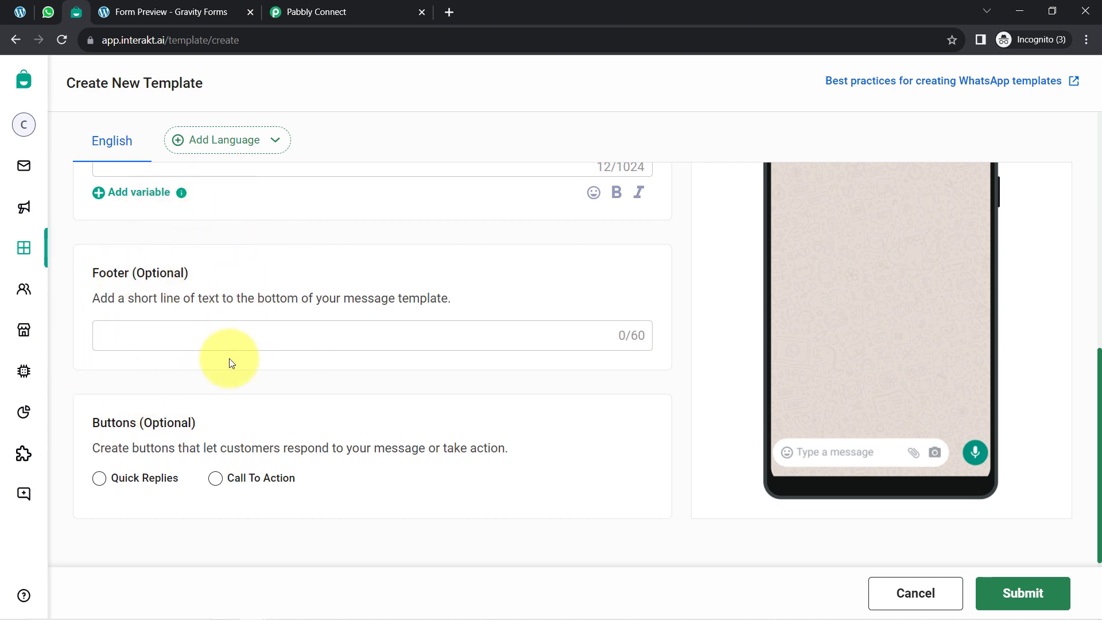
pyautogui.scroll(5, 342, 398)
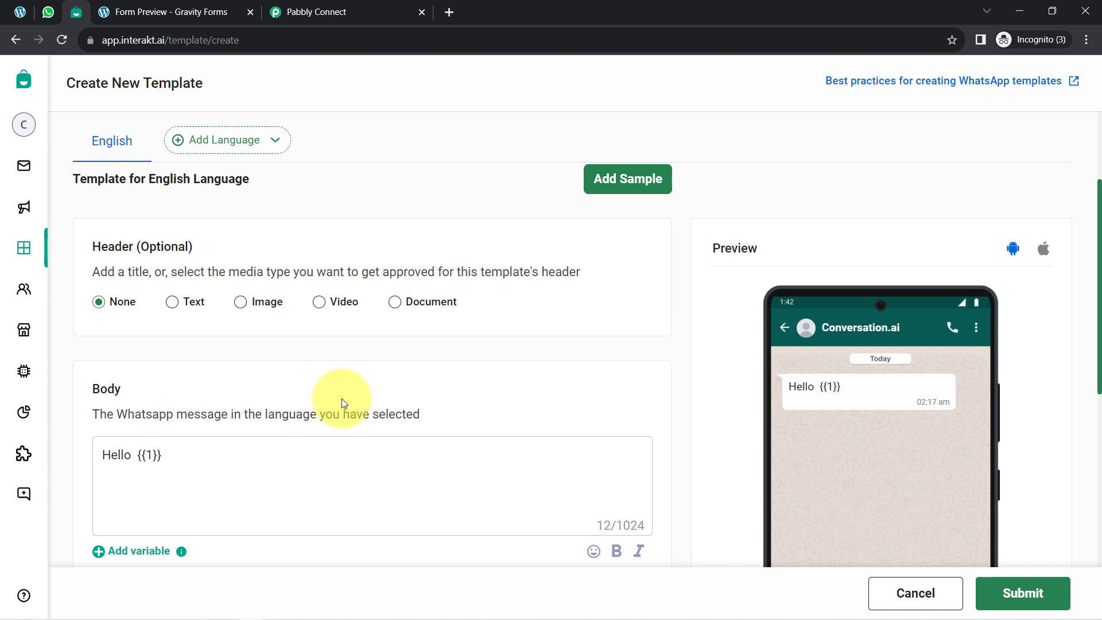
pyautogui.scroll(2, 465, 275)
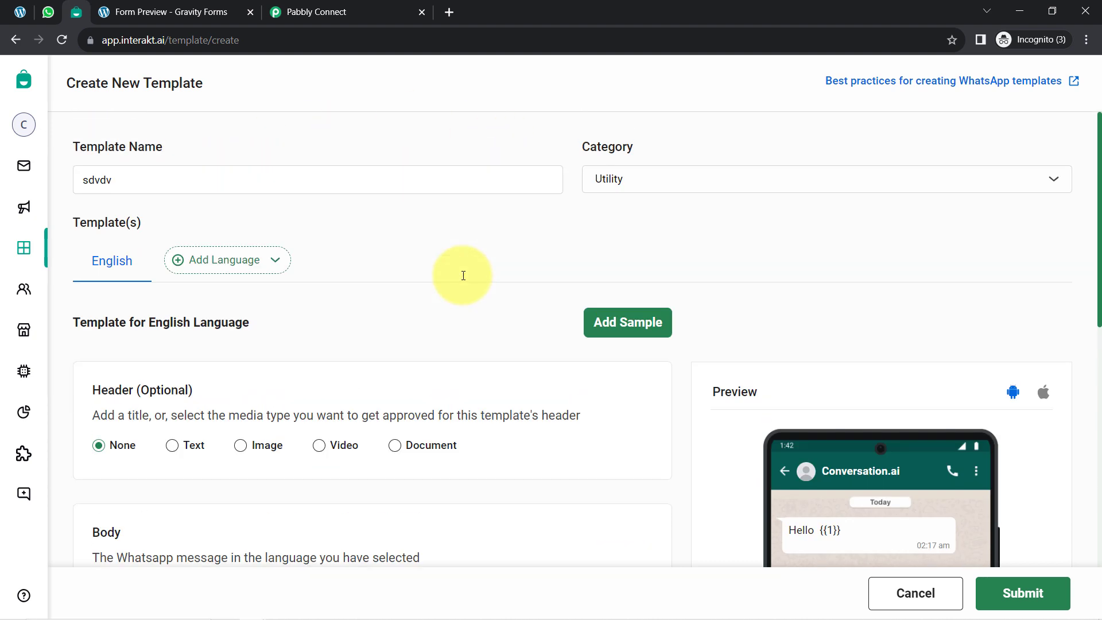
pyautogui.scroll(-4, 463, 275)
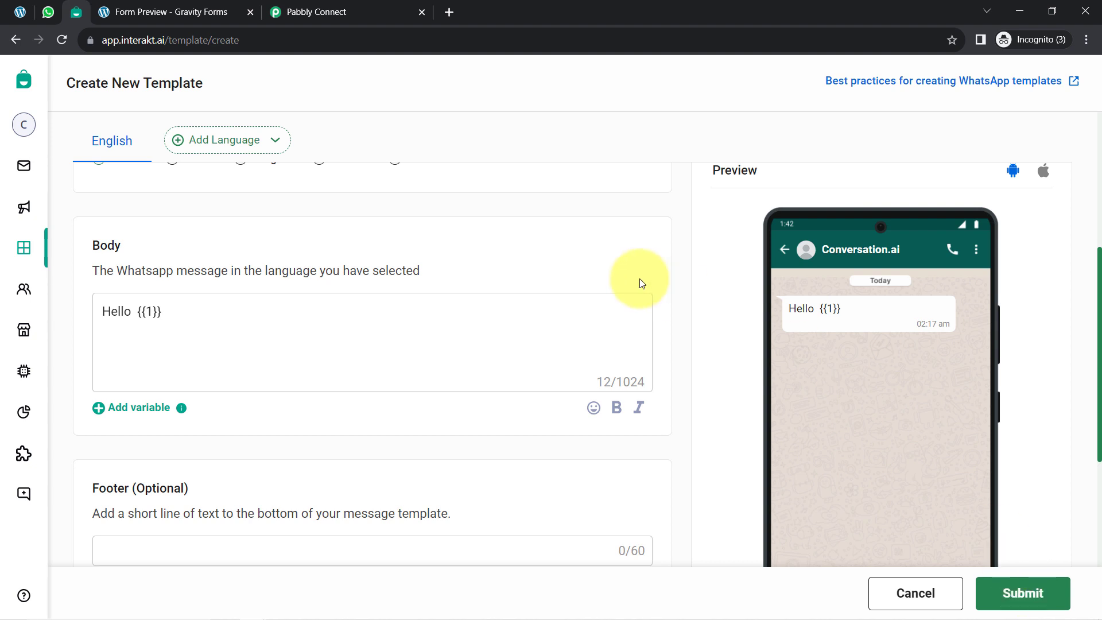
pyautogui.scroll(5, 643, 278)
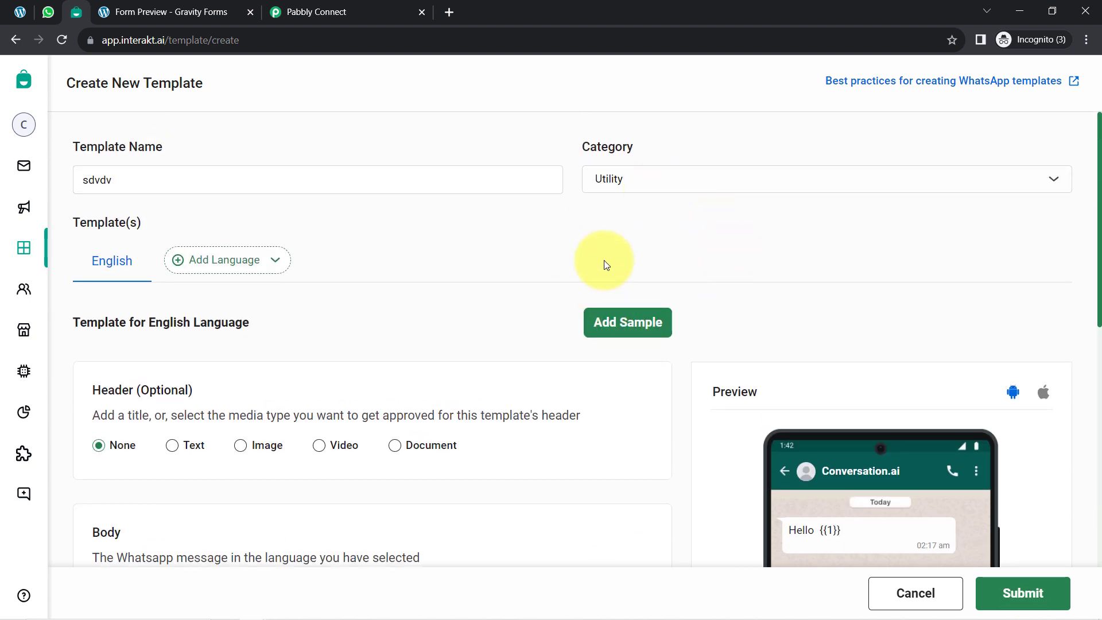
# Step: Add "Demo User" as the sample content for variable {{1}} and leave the new template without submitting it
pyautogui.click(625, 326)
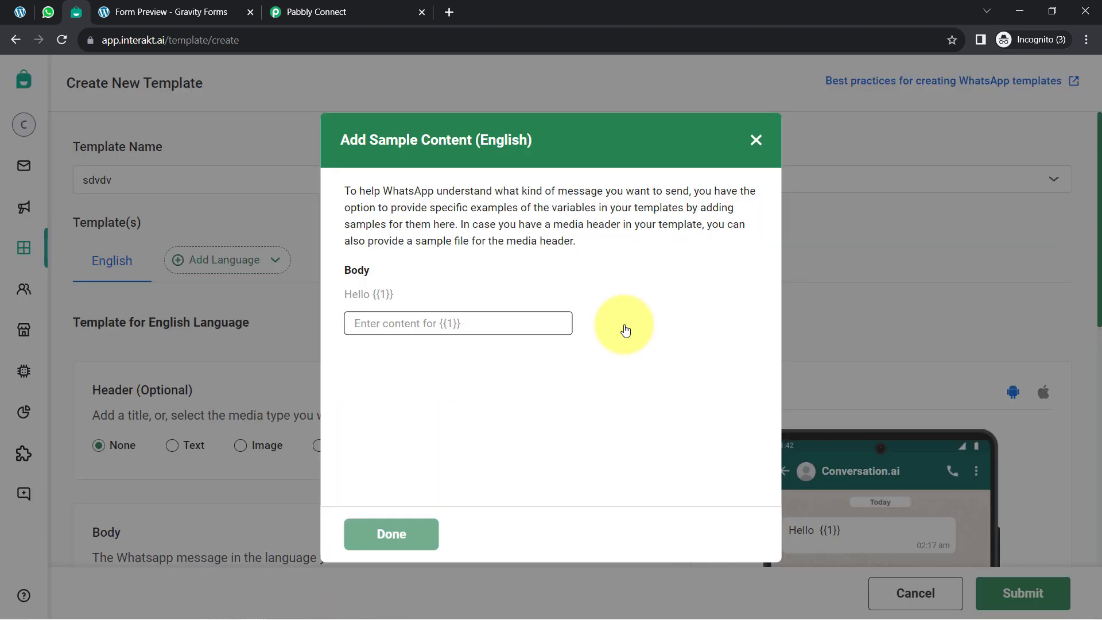
pyautogui.moveTo(378, 140); pyautogui.dragTo(494, 142)
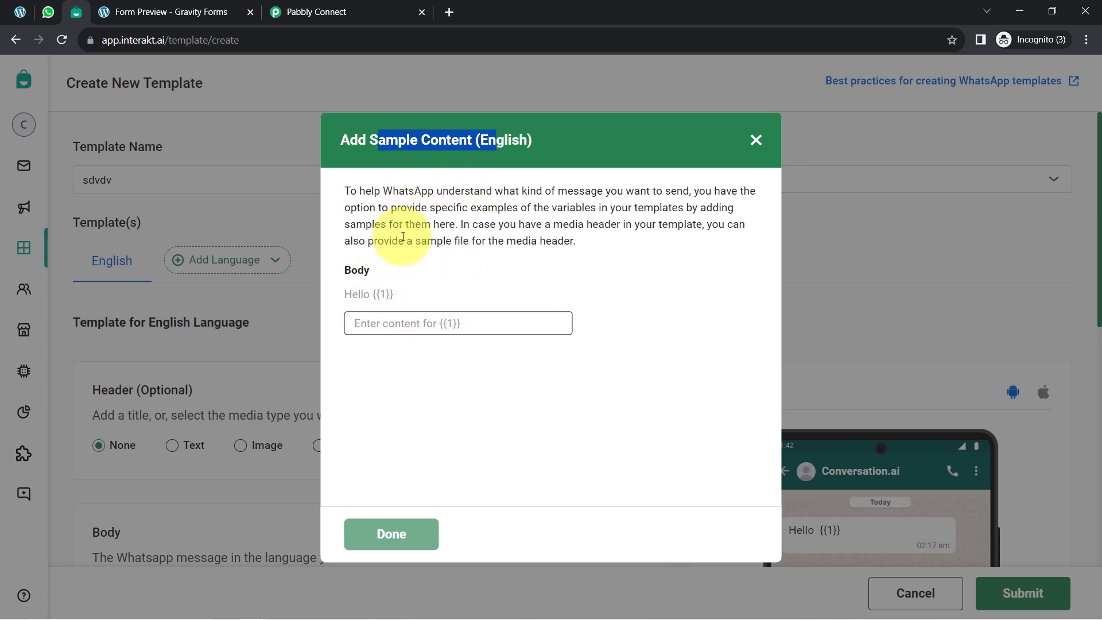
pyautogui.moveTo(402, 295); pyautogui.dragTo(374, 298)
pyautogui.click(369, 323)
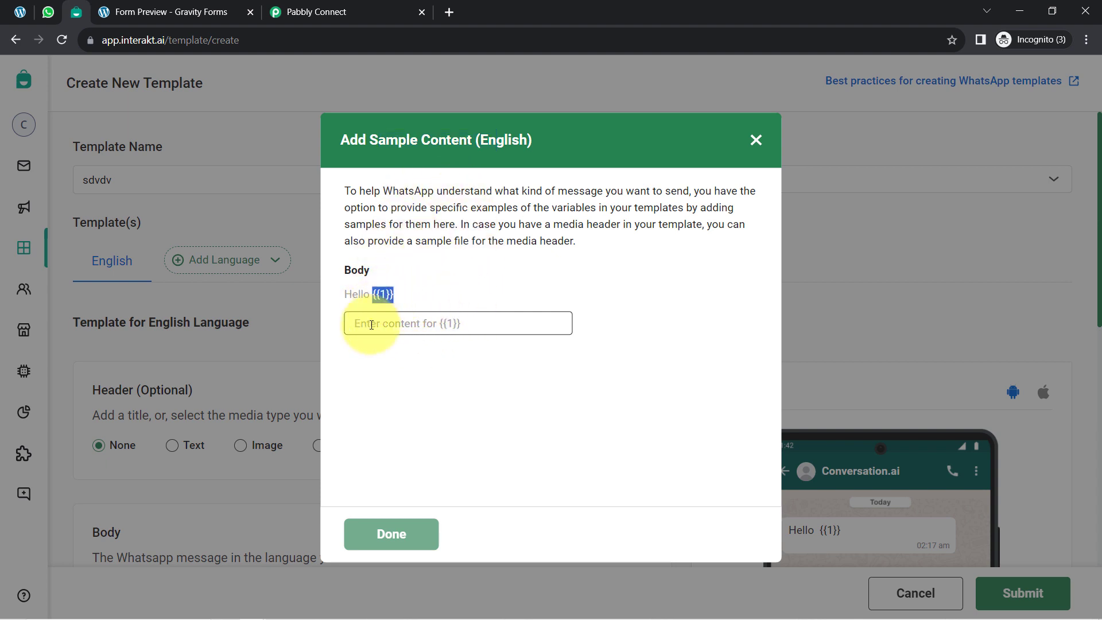
pyautogui.write('Demo User')
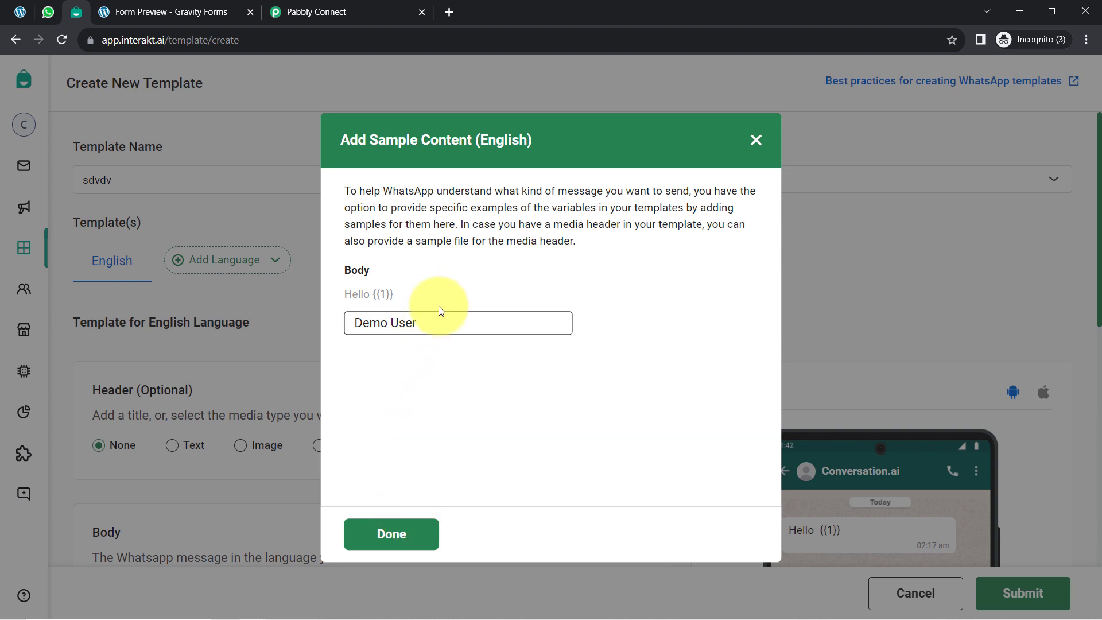
pyautogui.click(390, 547)
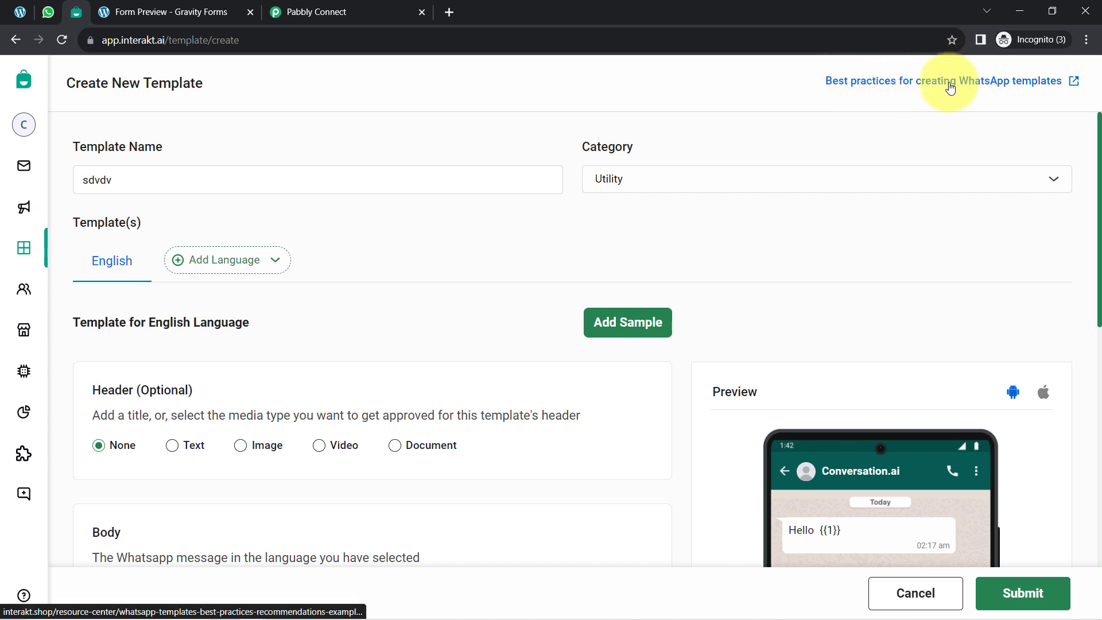
pyautogui.click(41, 246)
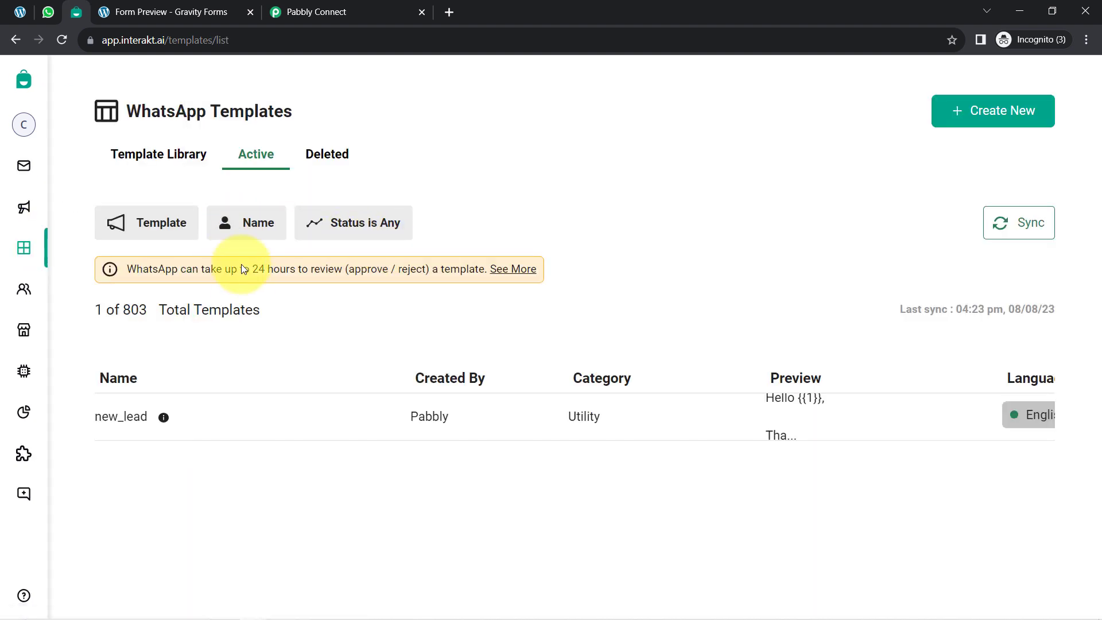
# Step: Open the new_lead template, examine its message body and variables, and return to the active templates list
pyautogui.scroll(-1, 173, 321)
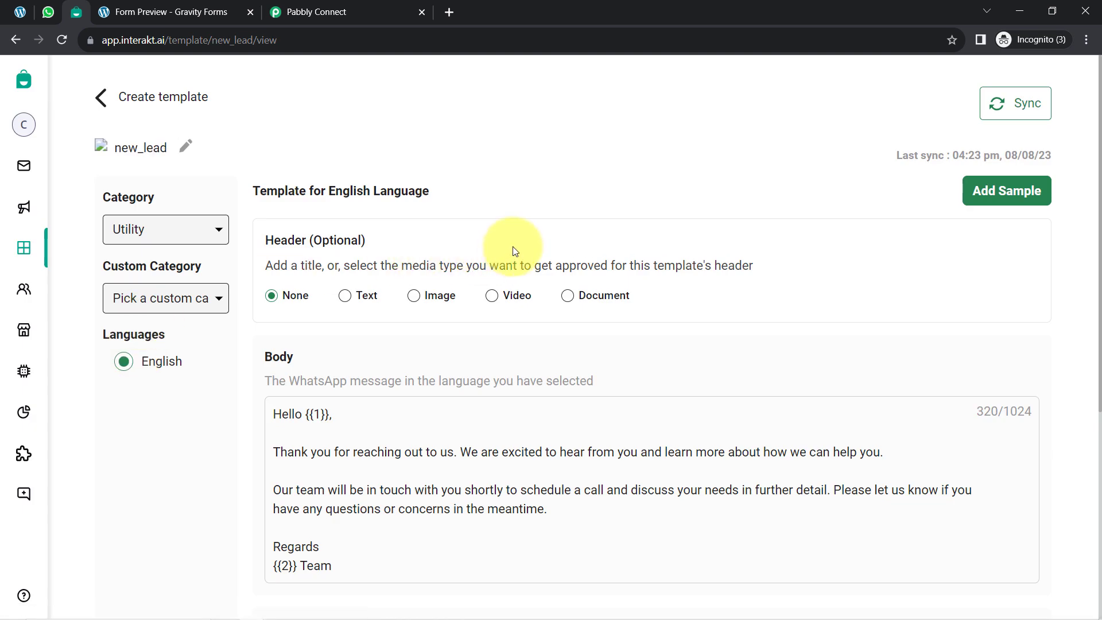
pyautogui.scroll(-2, 492, 339)
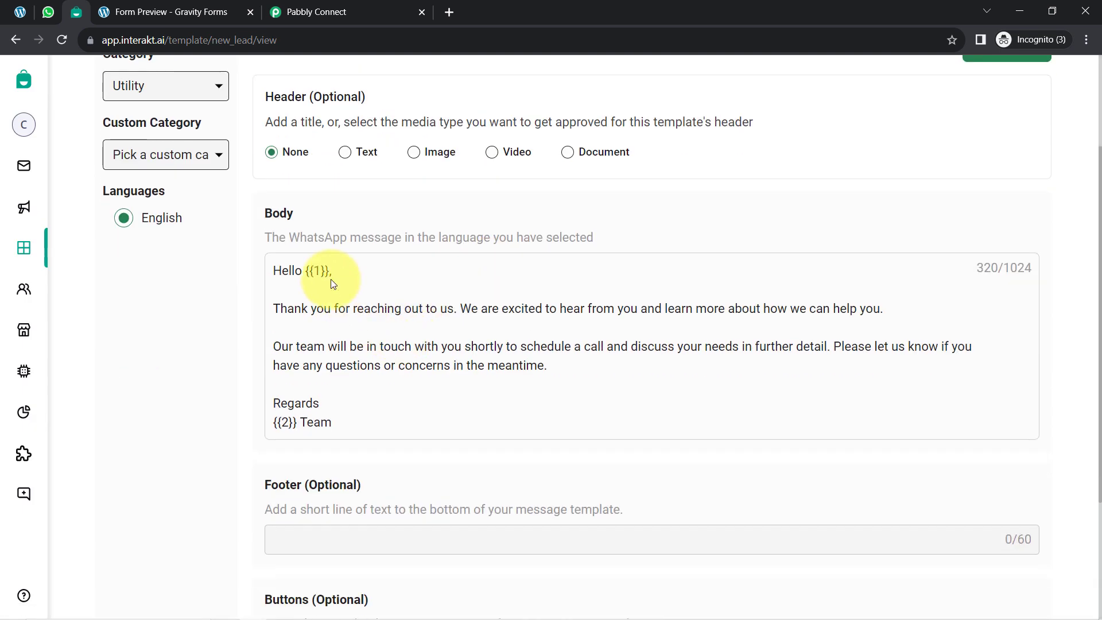
pyautogui.moveTo(281, 270); pyautogui.dragTo(446, 309)
pyautogui.scroll(2, 439, 326)
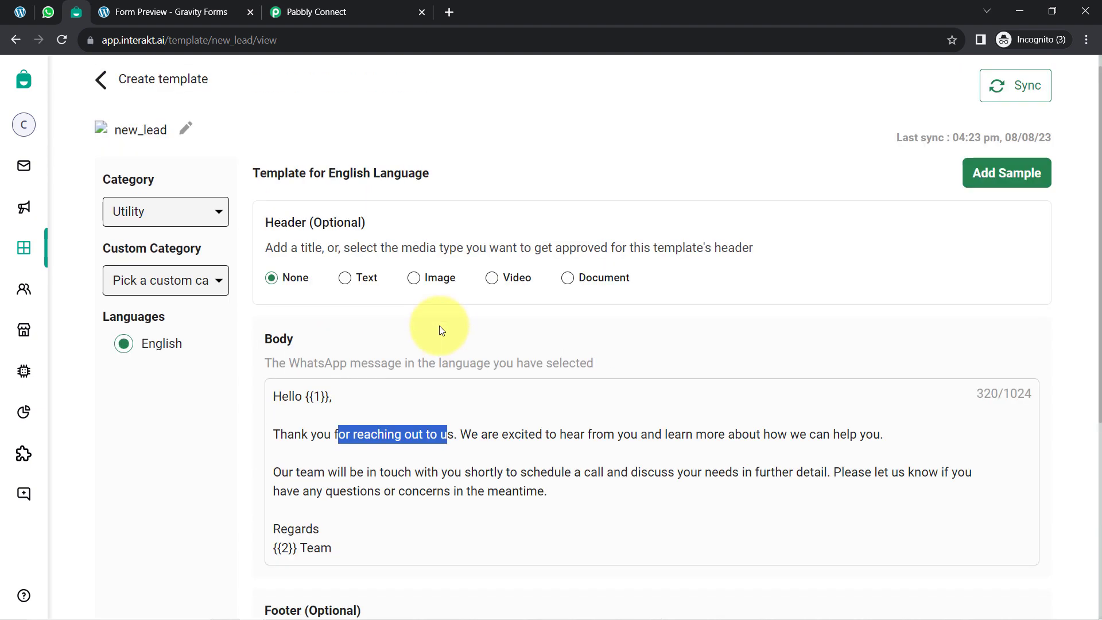
pyautogui.moveTo(212, 41); pyautogui.dragTo(248, 40)
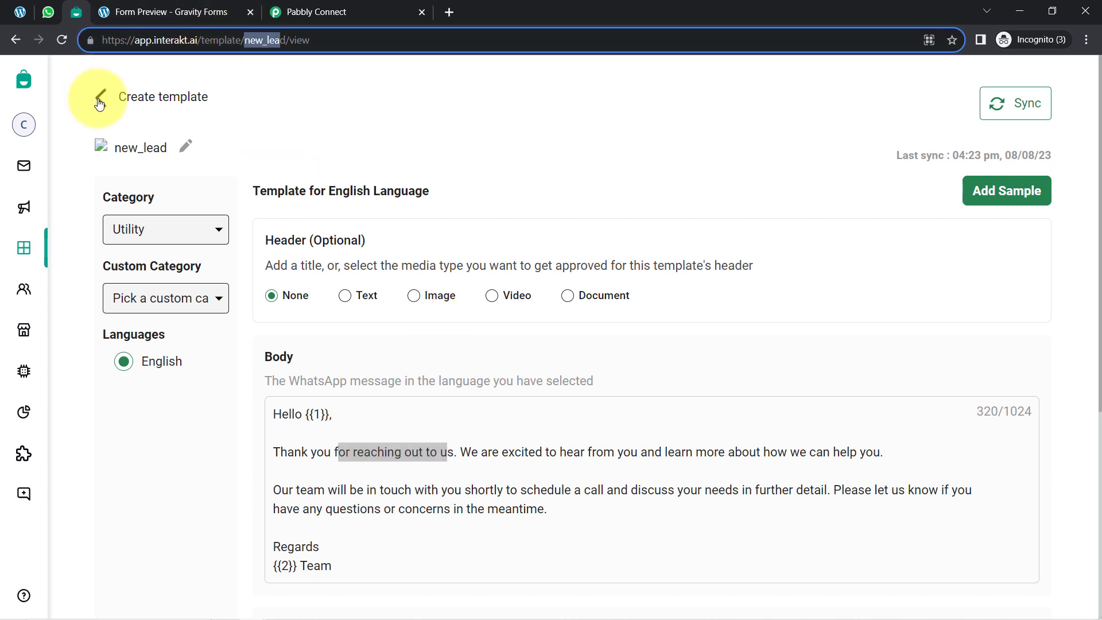
pyautogui.click(99, 103)
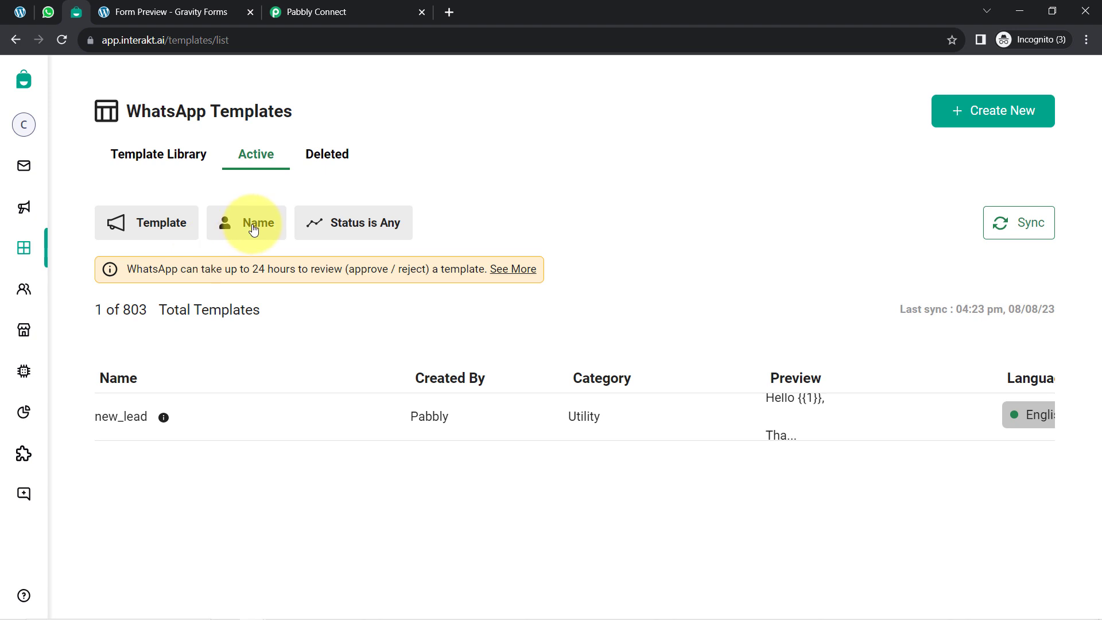
# Step: Filter the active templates by names containing "registration" and open the Registration template
pyautogui.click(253, 229)
pyautogui.click(282, 311)
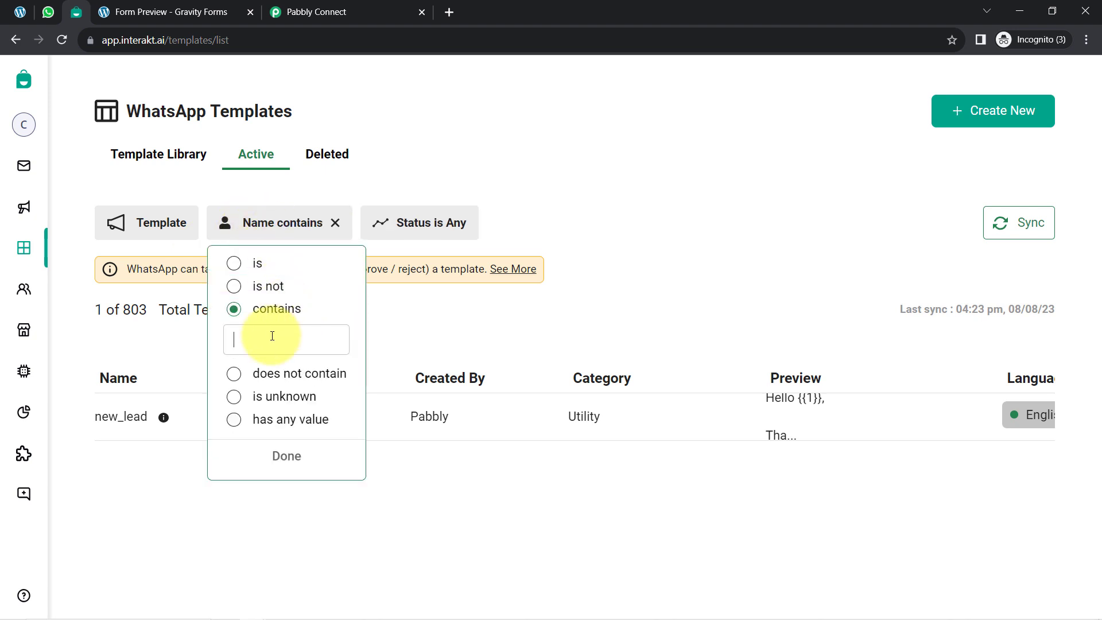
pyautogui.write('registra')
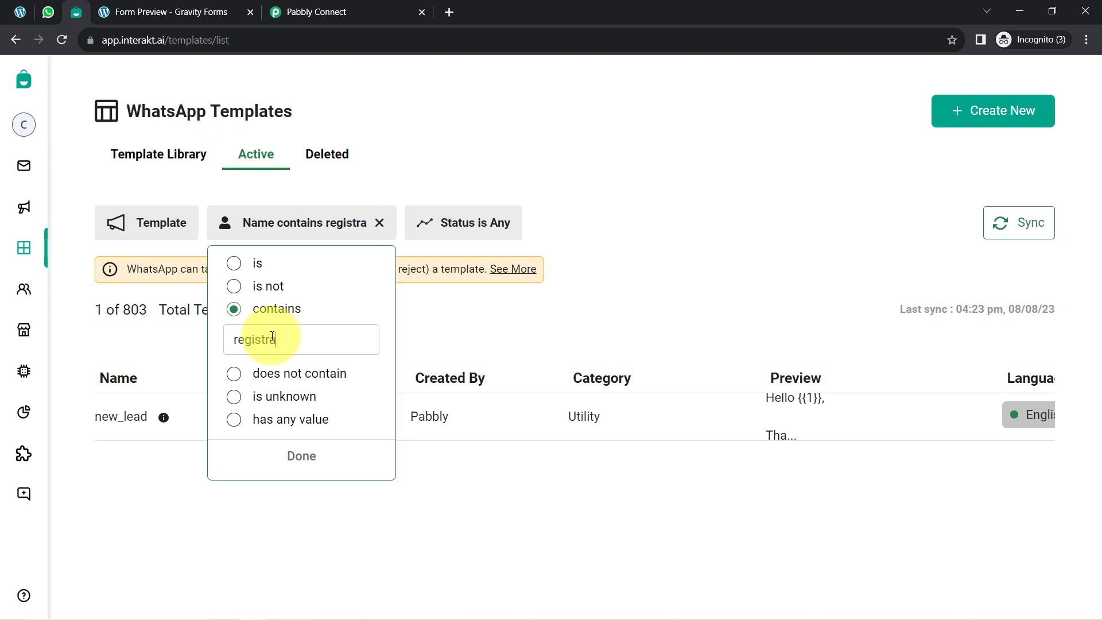
pyautogui.write('tion')
pyautogui.press('Return')
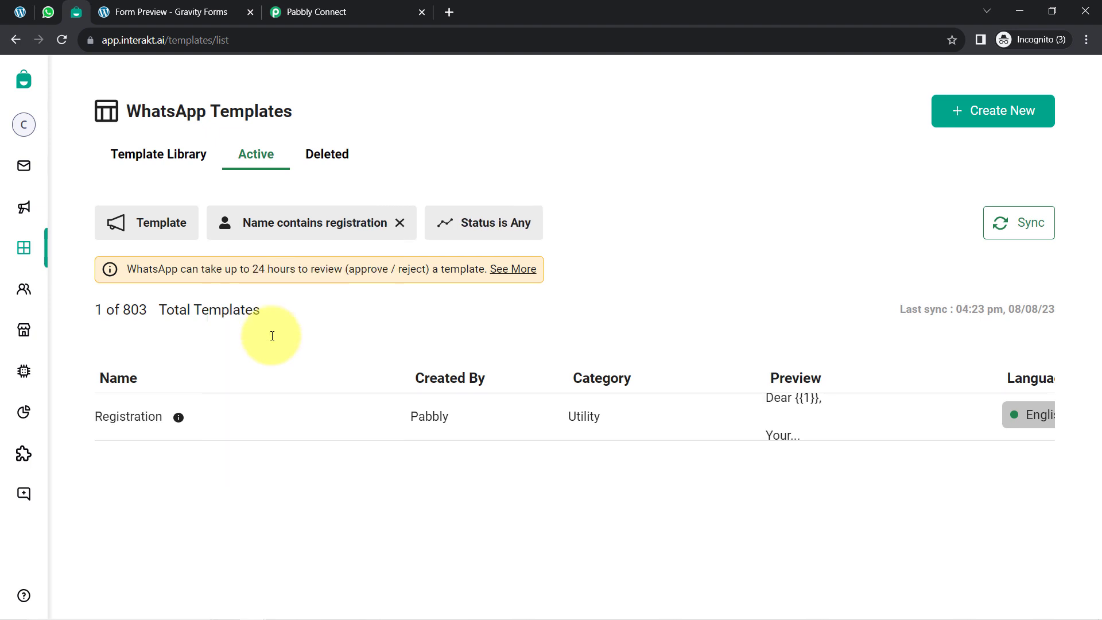
pyautogui.click(123, 417)
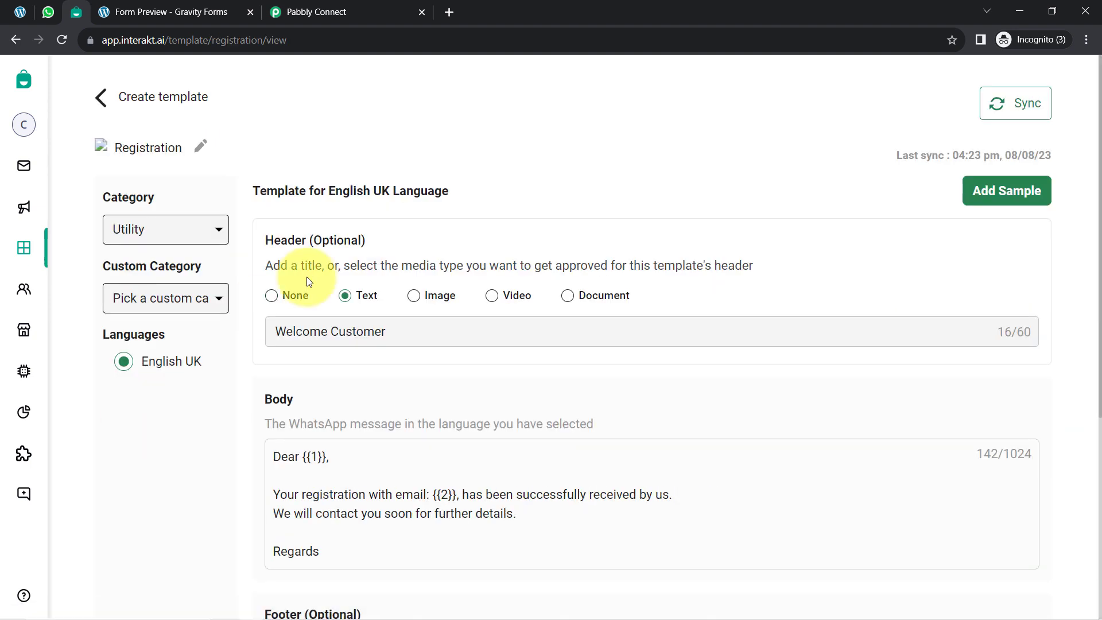
# Step: Examine the Registration template's body text, its variables {{1}} and {{2}}, and the closing line
pyautogui.scroll(-1, 338, 334)
pyautogui.scroll(-1, 338, 335)
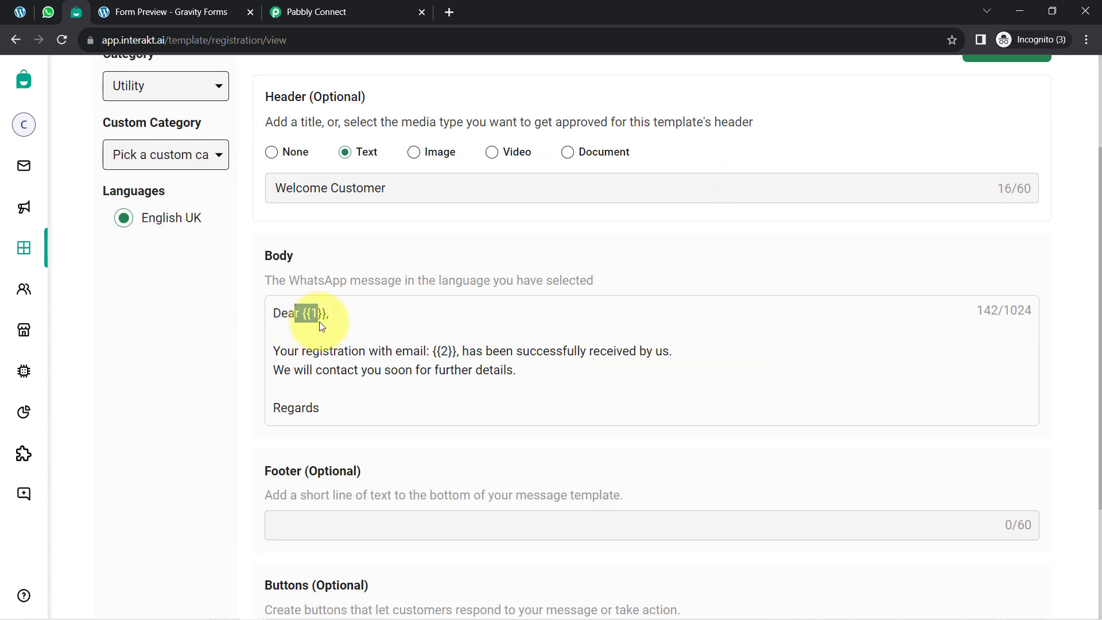
pyautogui.click(322, 322)
pyautogui.moveTo(330, 316); pyautogui.dragTo(575, 339)
pyautogui.moveTo(644, 344); pyautogui.dragTo(673, 354)
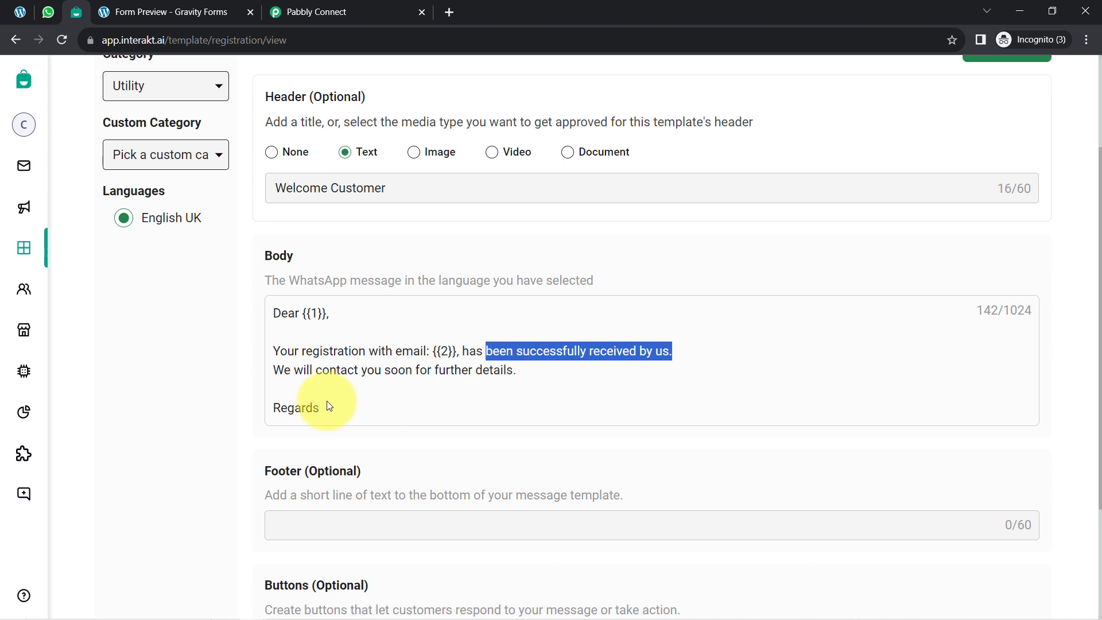
pyautogui.moveTo(273, 408); pyautogui.dragTo(319, 408)
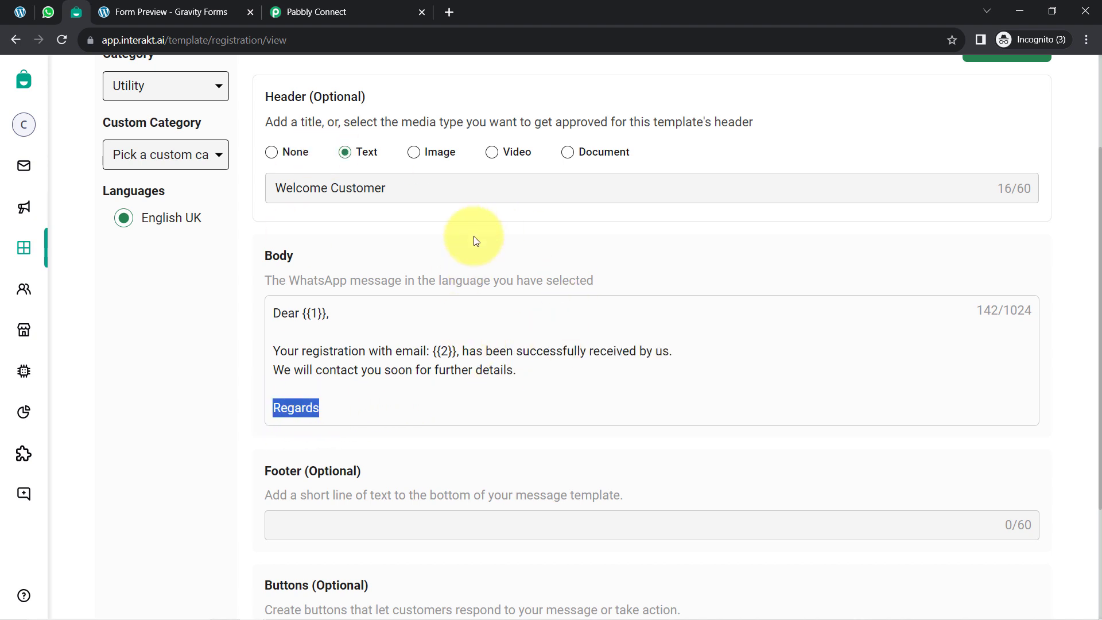
# Step: Copy the code name from the template's URL and set Template Code Name to "registration" in Pabbly Connect
pyautogui.doubleClick(241, 40)
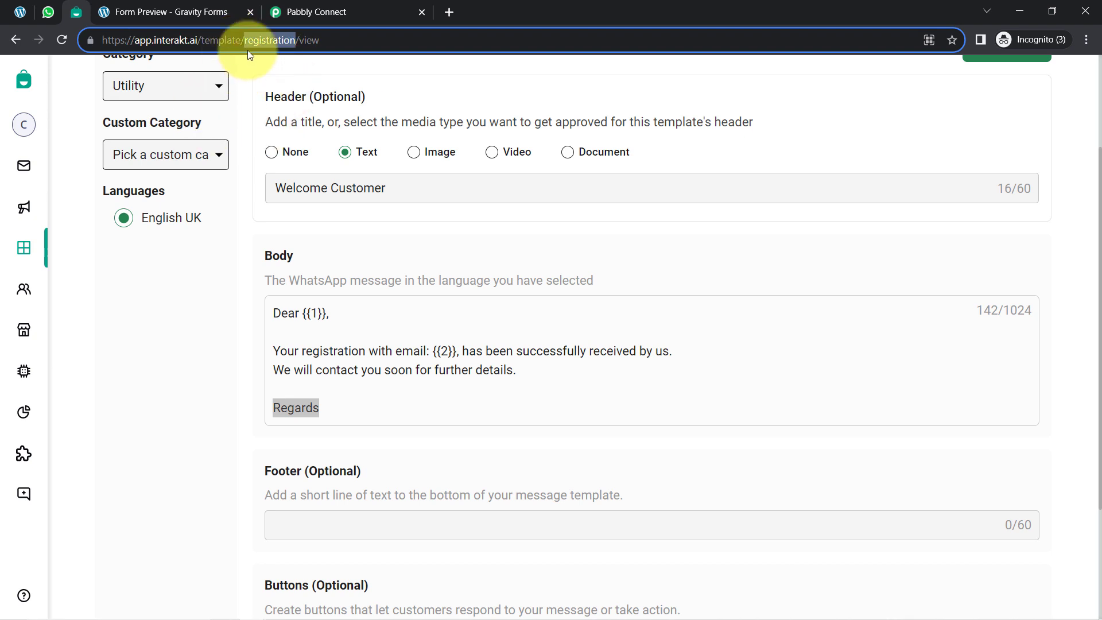
pyautogui.click(345, 11)
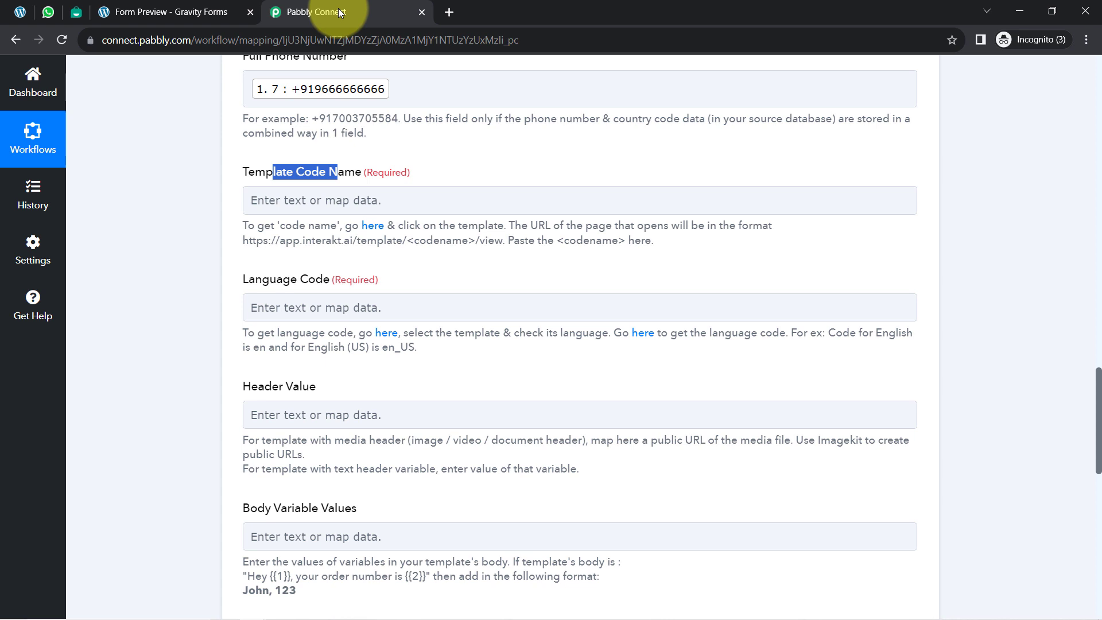
pyautogui.click(279, 205)
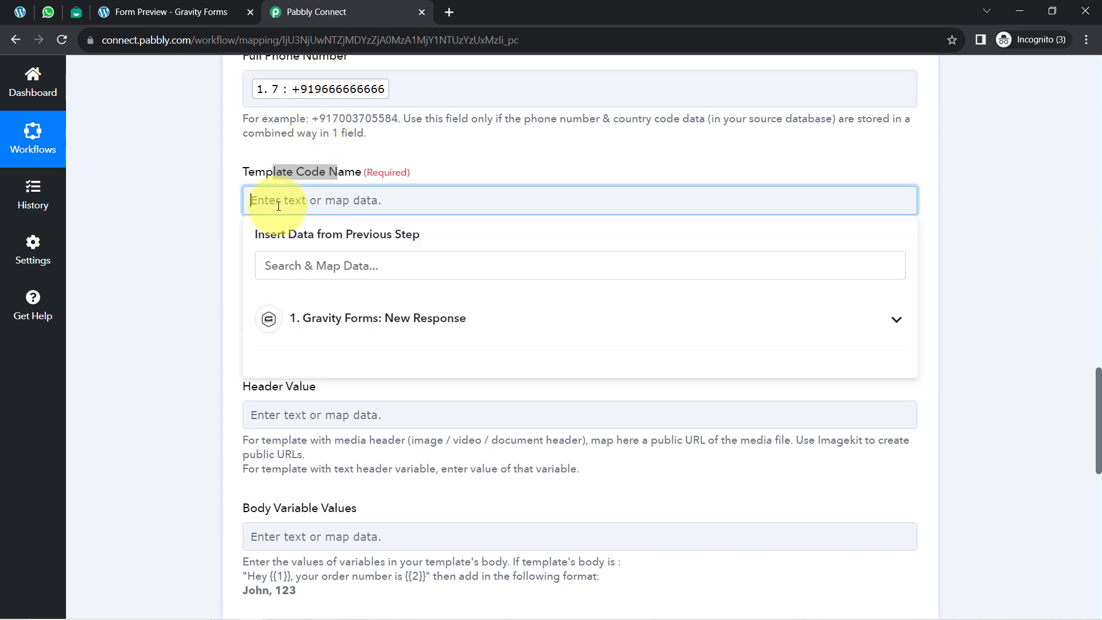
pyautogui.click(215, 246)
pyautogui.scroll(-1, 216, 246)
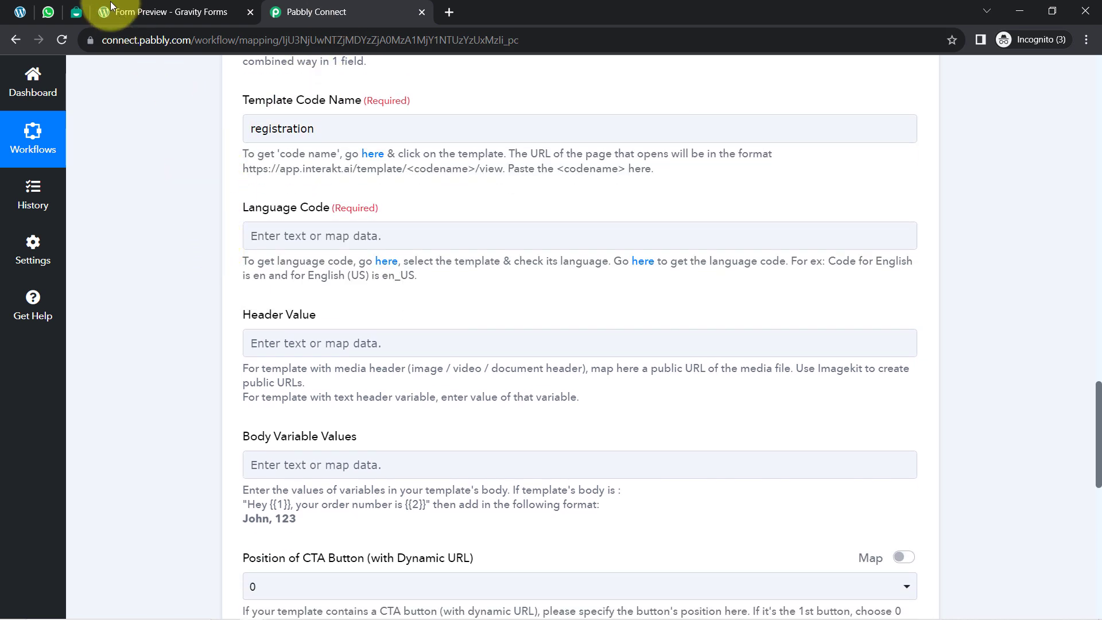
# Step: Check the Registration template's language in Interakt, then search Meta's supported languages list for "english" and copy the English (UK) code
pyautogui.click(80, 14)
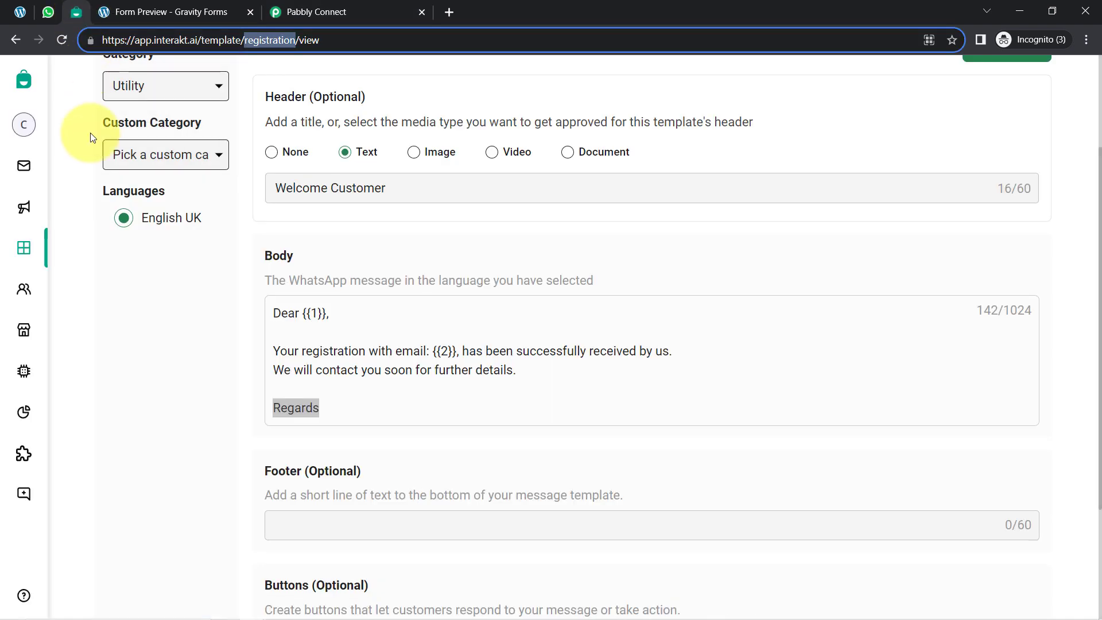
pyautogui.click(124, 219)
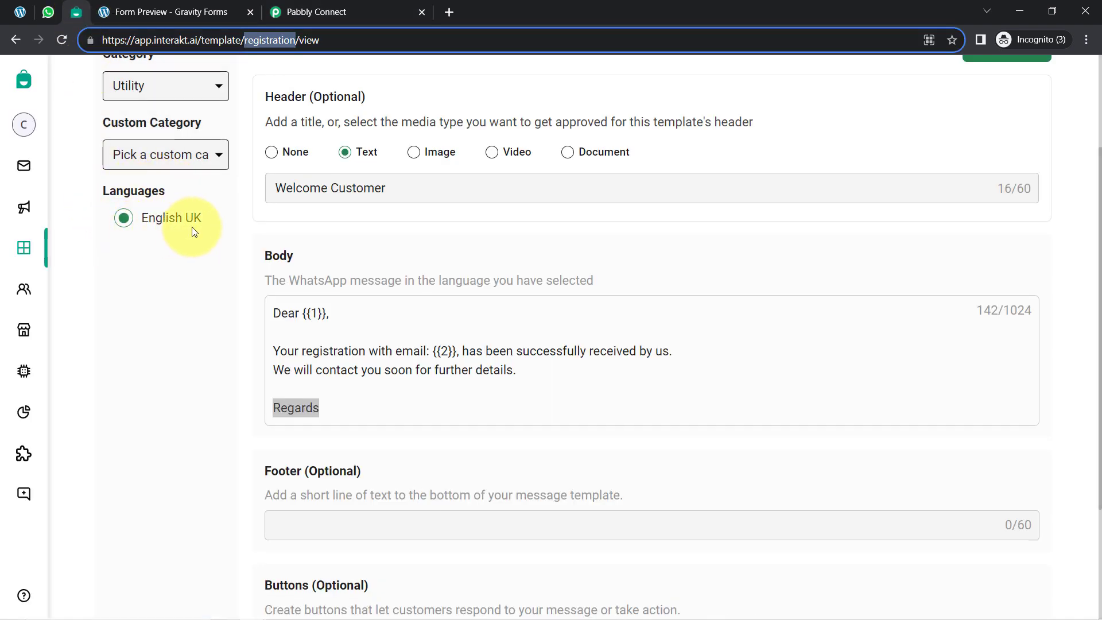
pyautogui.click(304, 12)
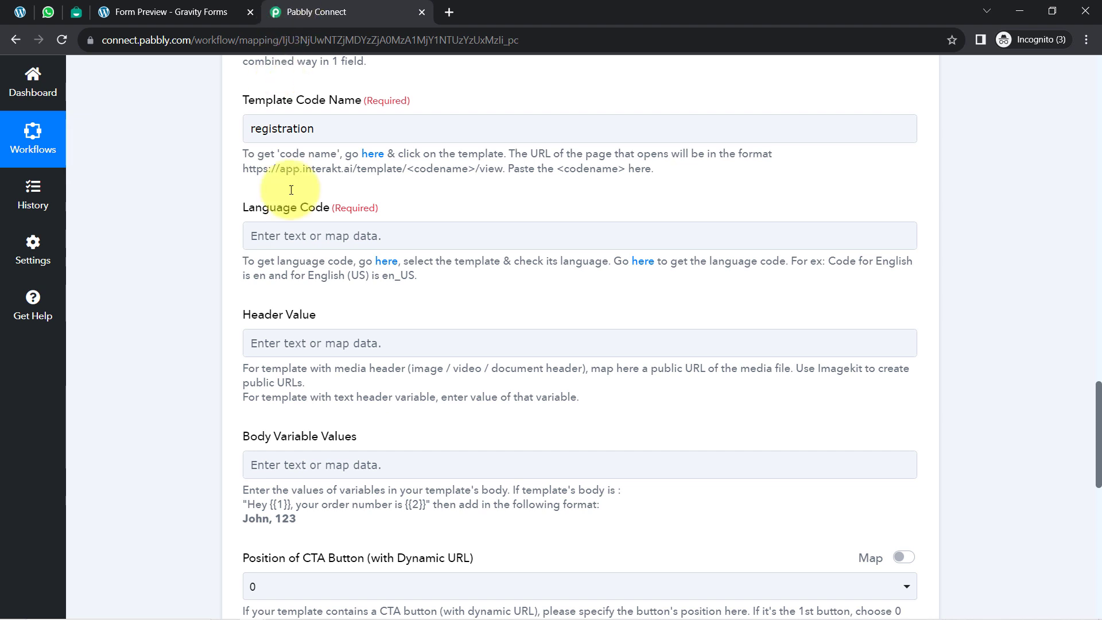
pyautogui.rightClick(643, 262)
pyautogui.click(656, 271)
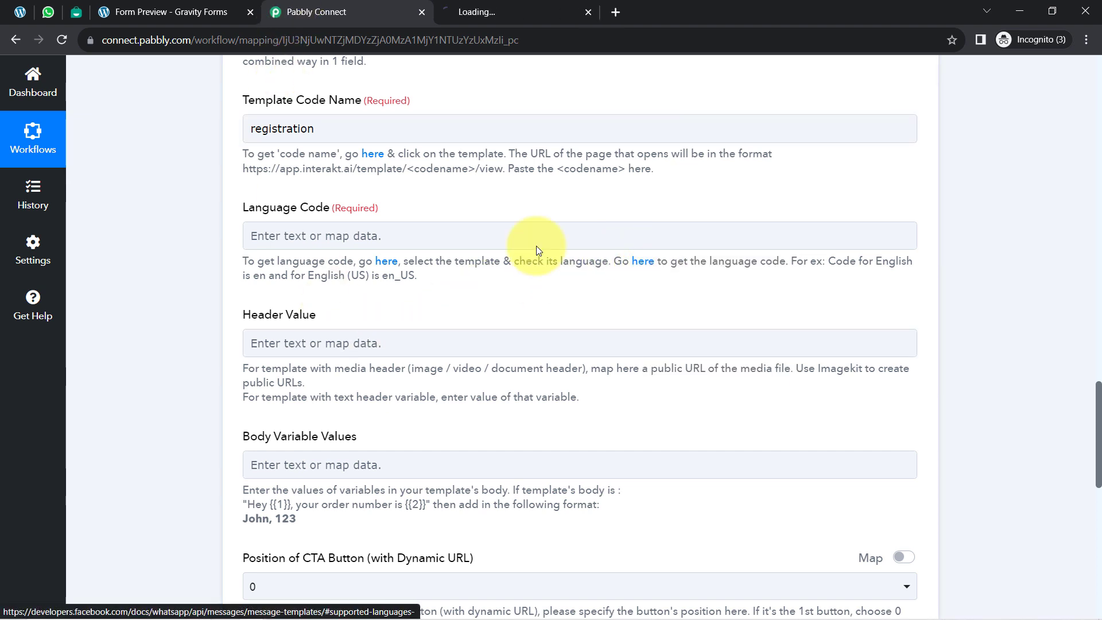
pyautogui.click(576, 7)
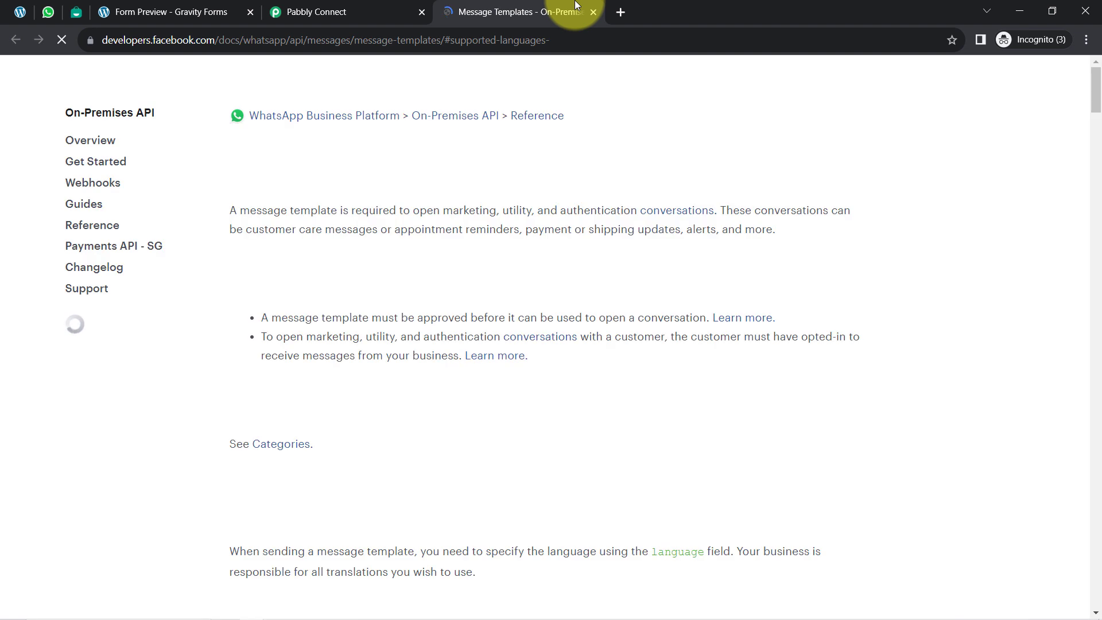
pyautogui.hotkey('ctrl', 'f')
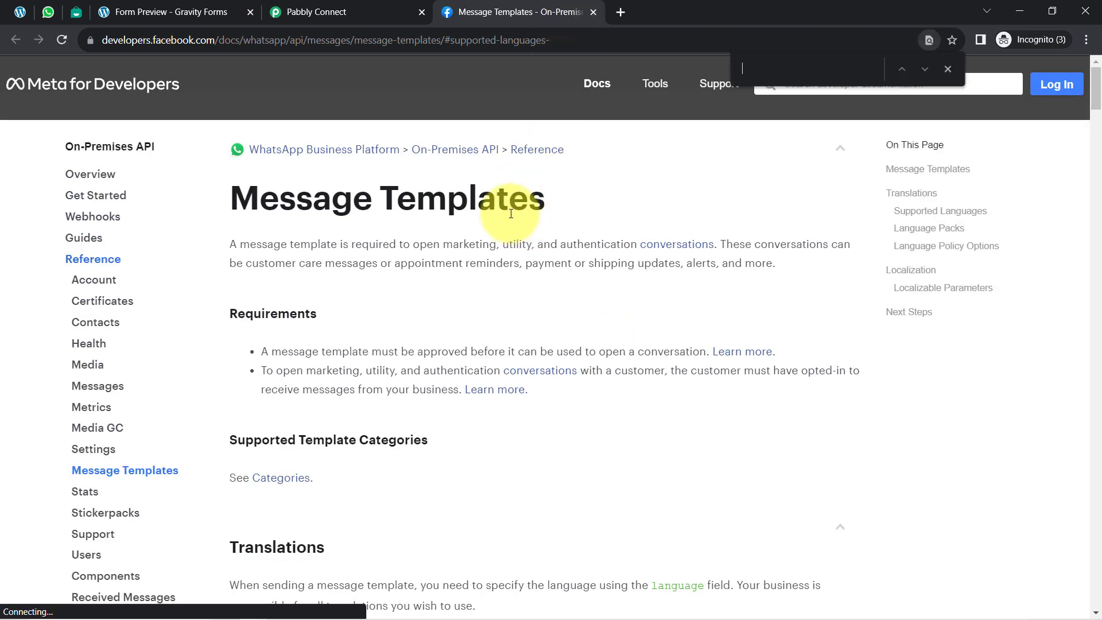
pyautogui.write('u')
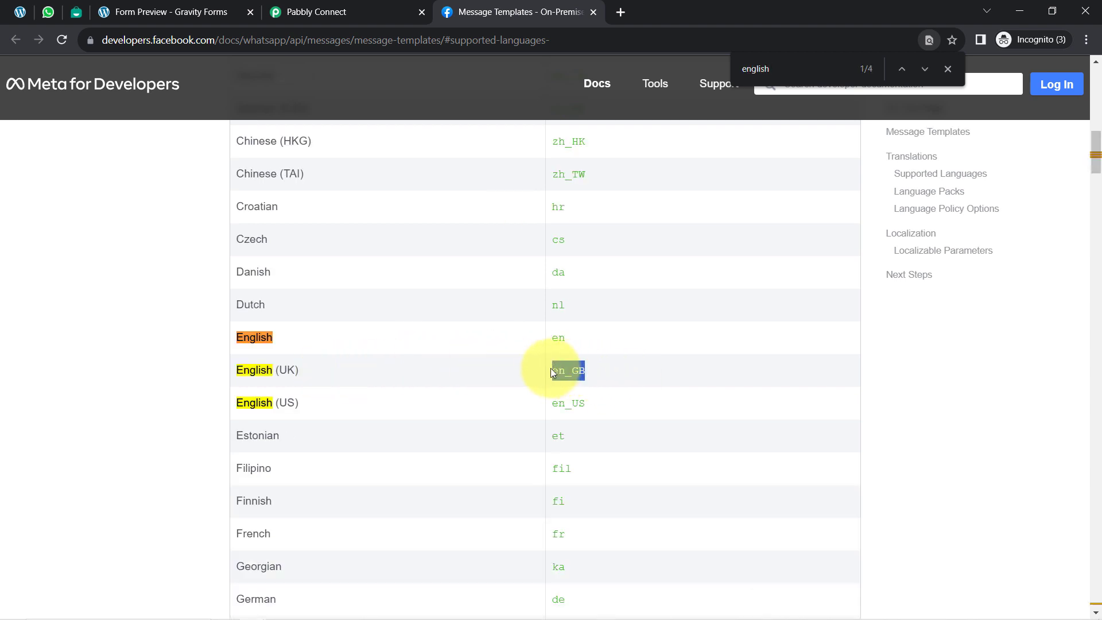
# Step: Switch to Pabbly Connect and set the Language Code to en_GB
pyautogui.click(391, 12)
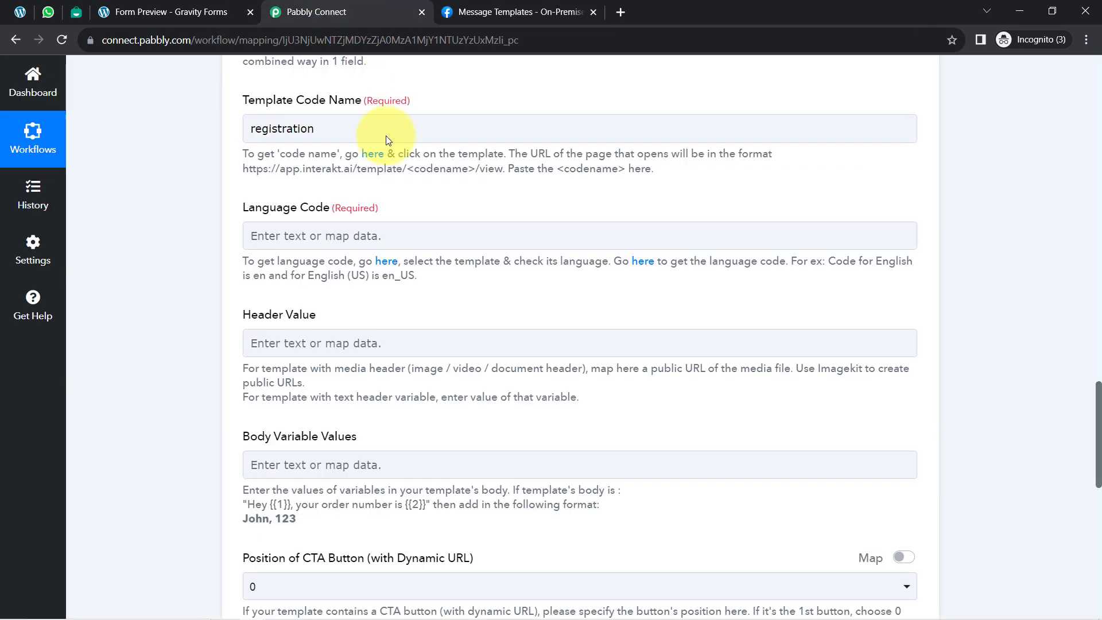
pyautogui.click(310, 236)
pyautogui.write('en_GB')
pyautogui.click(123, 292)
pyautogui.scroll(-3, 153, 282)
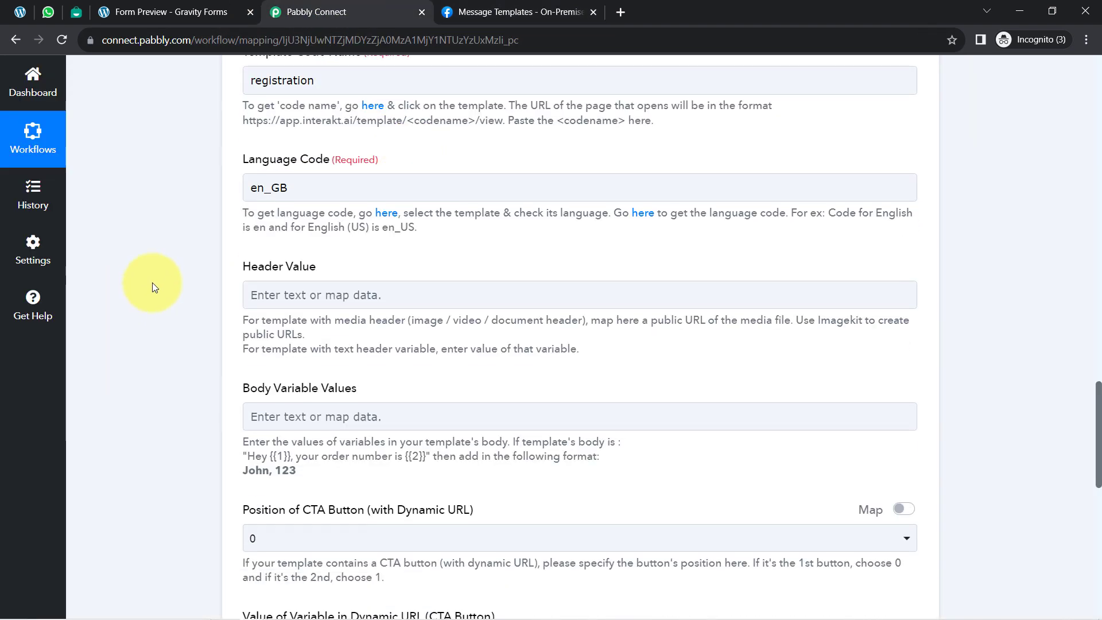
# Step: Close the form preview page and copy the header text "Welcome Customer" from the Registration template in Interakt
pyautogui.click(277, 191)
pyautogui.moveTo(251, 171); pyautogui.dragTo(320, 174)
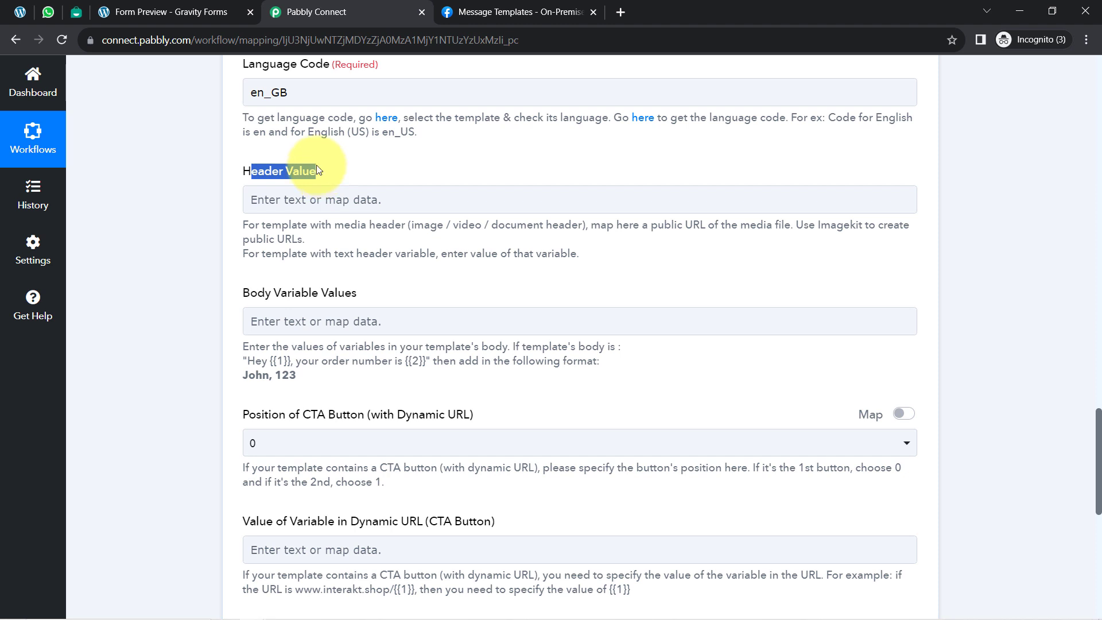
pyautogui.click(249, 12)
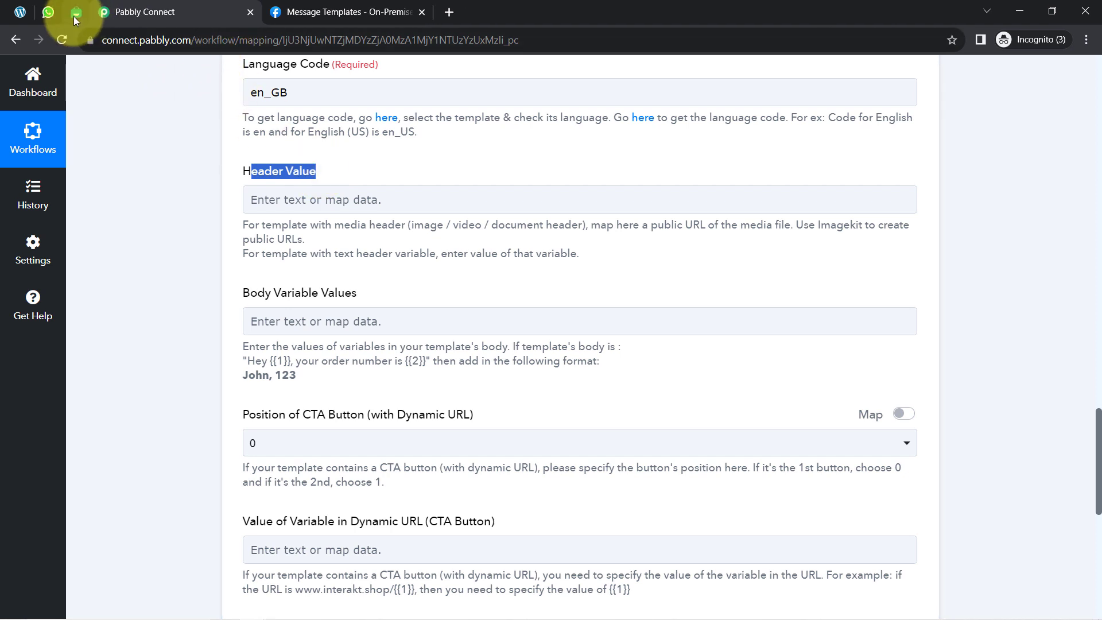
pyautogui.click(75, 13)
pyautogui.scroll(1, 320, 310)
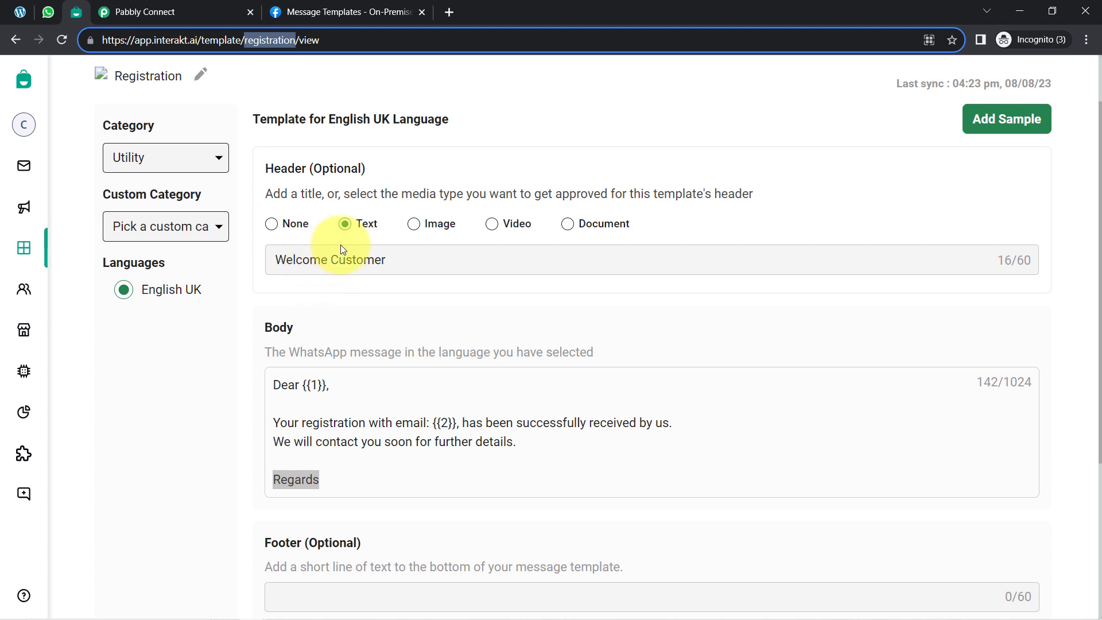
pyautogui.click(351, 259)
pyautogui.hotkey('ctrl', 'a')
pyautogui.hotkey('ctrl', 'c')
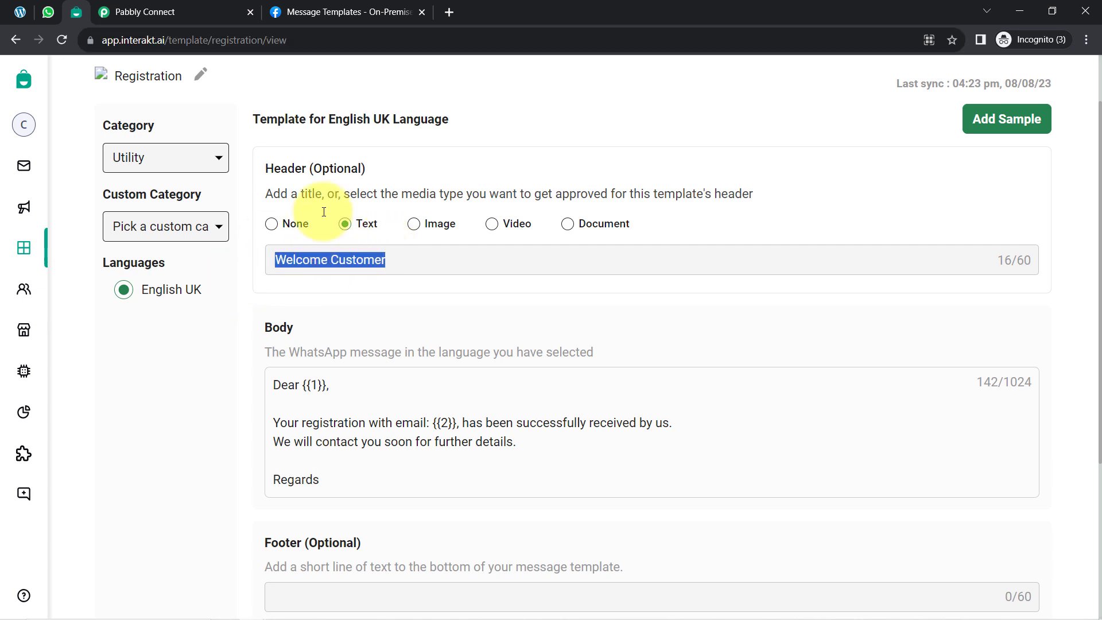
# Step: Switch to Pabbly Connect and set the Header Value to "Welcome Customer"
pyautogui.click(232, 13)
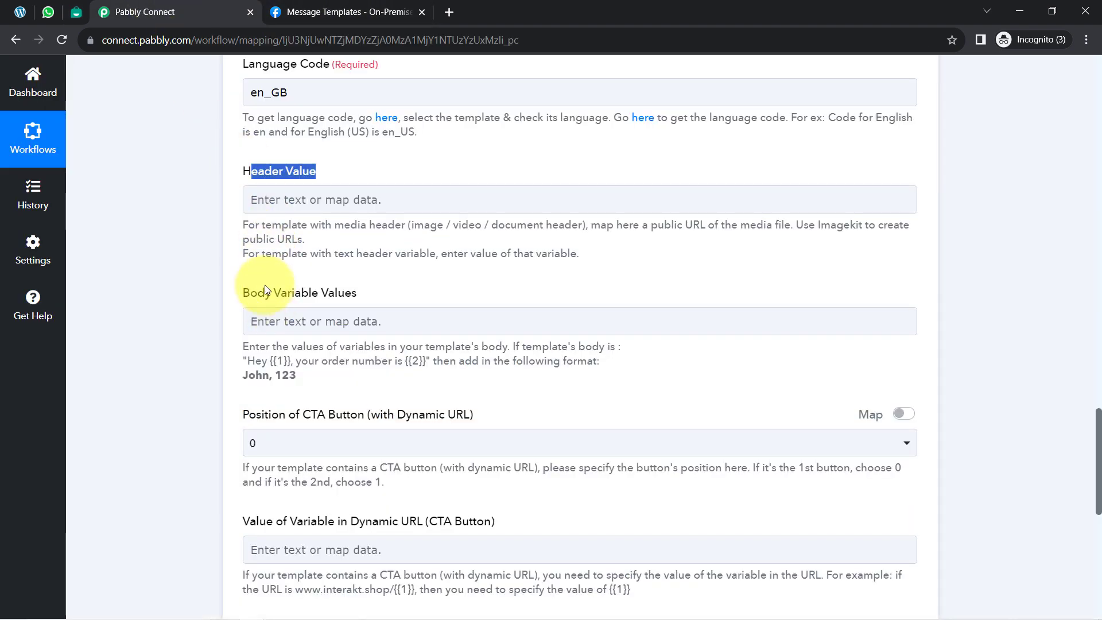
pyautogui.click(254, 202)
pyautogui.hotkey('ctrl', 'v')
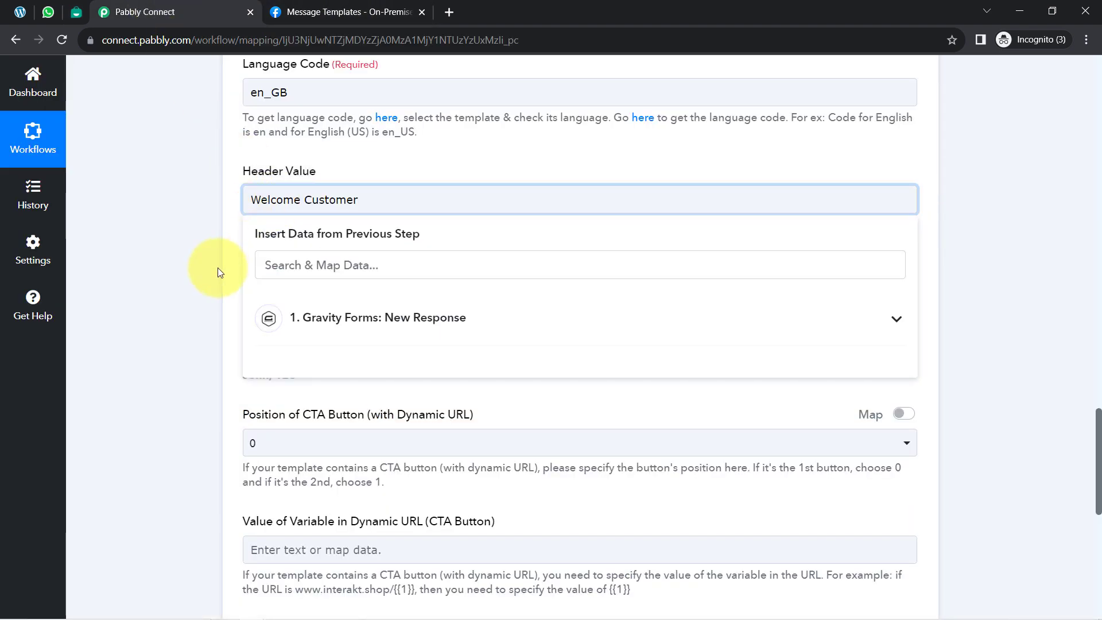
pyautogui.click(218, 267)
# Step: Compare the example format for Body Variable Values with variables {{1}} and {{2}} in Interakt's Registration template, then return to Pabbly Connect
pyautogui.scroll(-3, 300, 326)
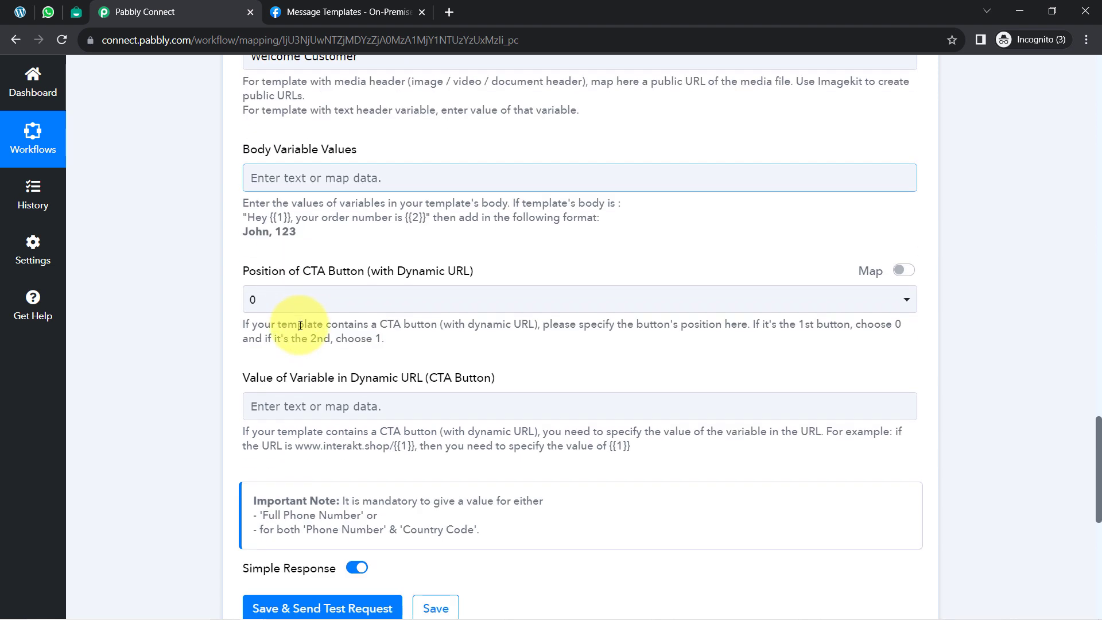
pyautogui.moveTo(261, 217); pyautogui.dragTo(291, 217)
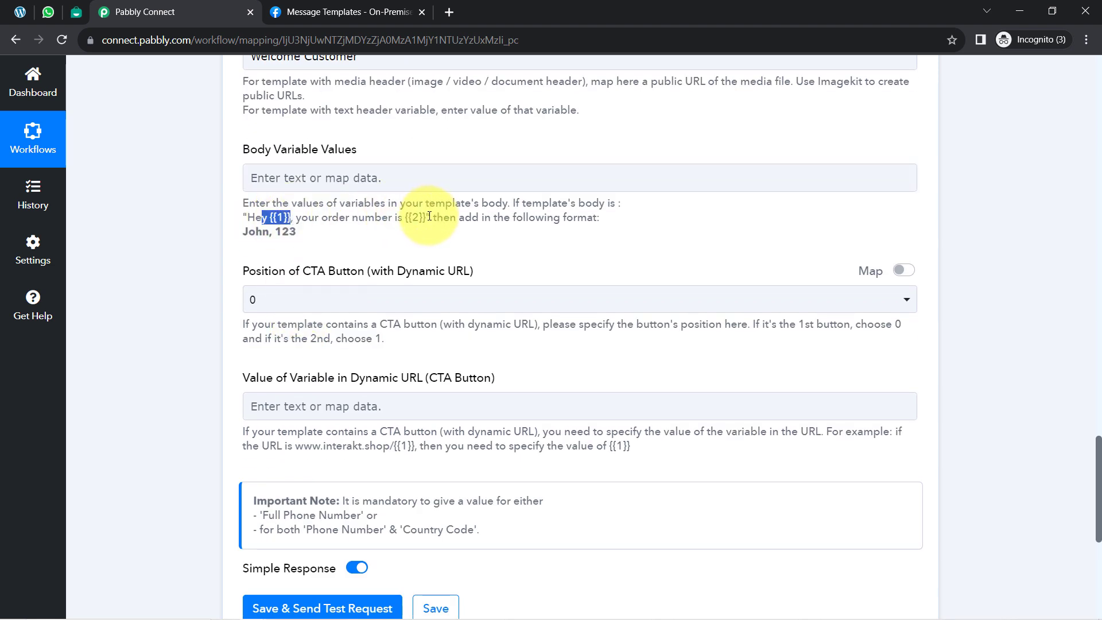
pyautogui.moveTo(430, 218); pyautogui.dragTo(408, 217)
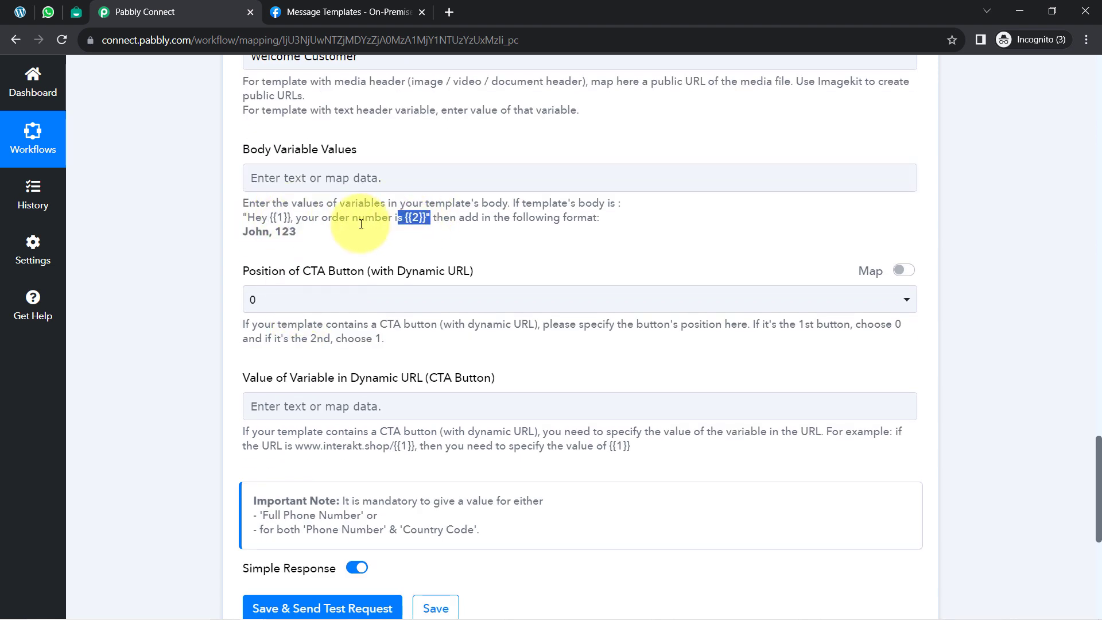
pyautogui.click(76, 12)
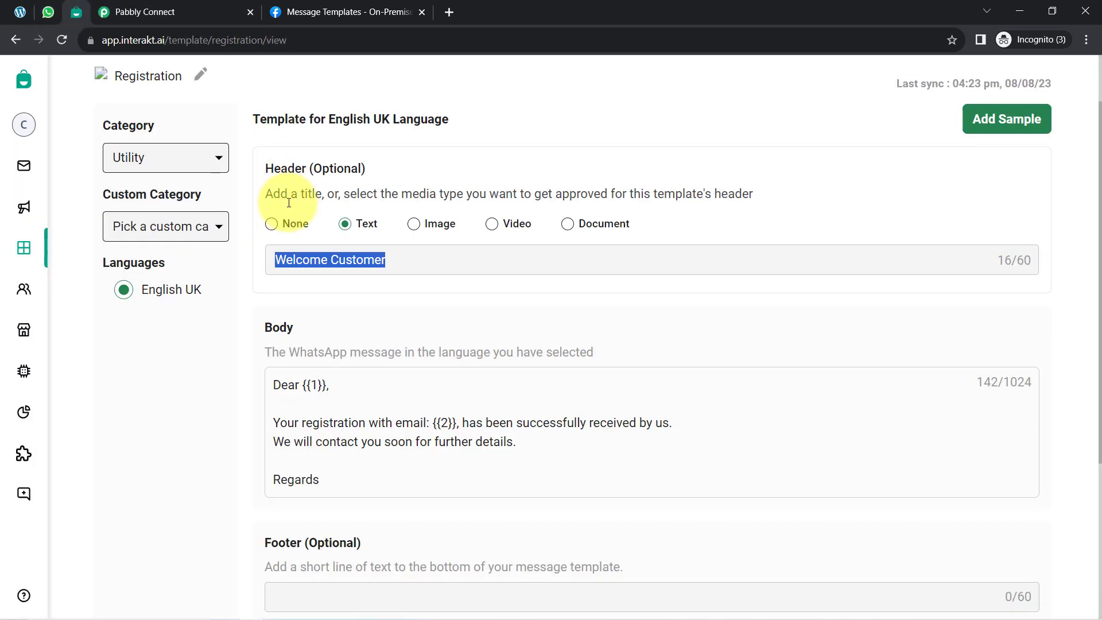
pyautogui.click(245, 332)
pyautogui.scroll(-3, 288, 307)
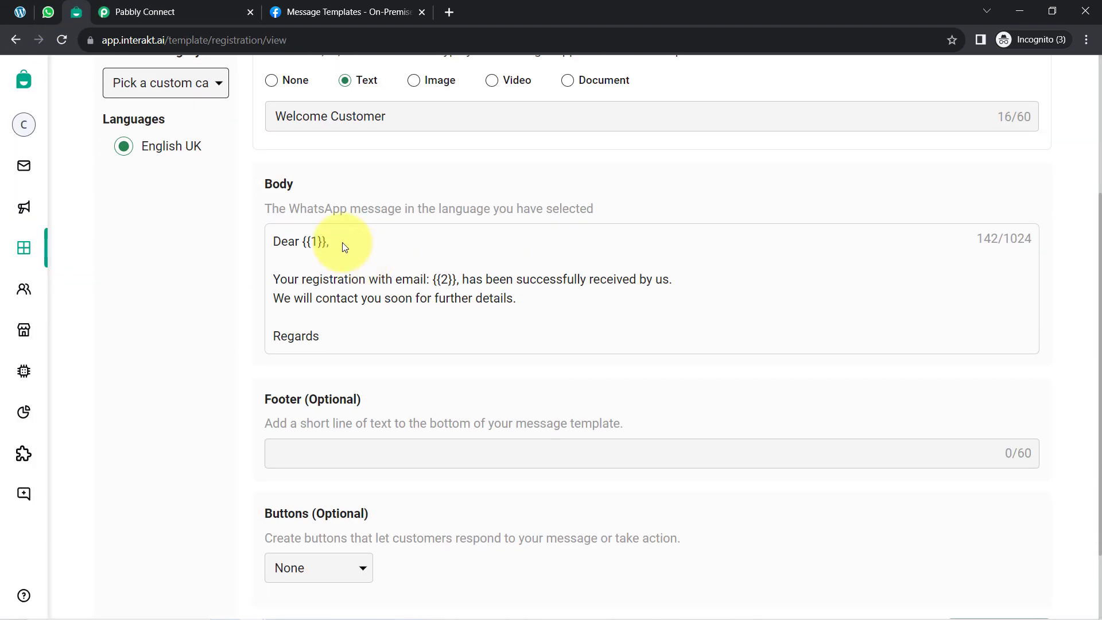
pyautogui.doubleClick(323, 242)
pyautogui.moveTo(486, 279); pyautogui.dragTo(430, 287)
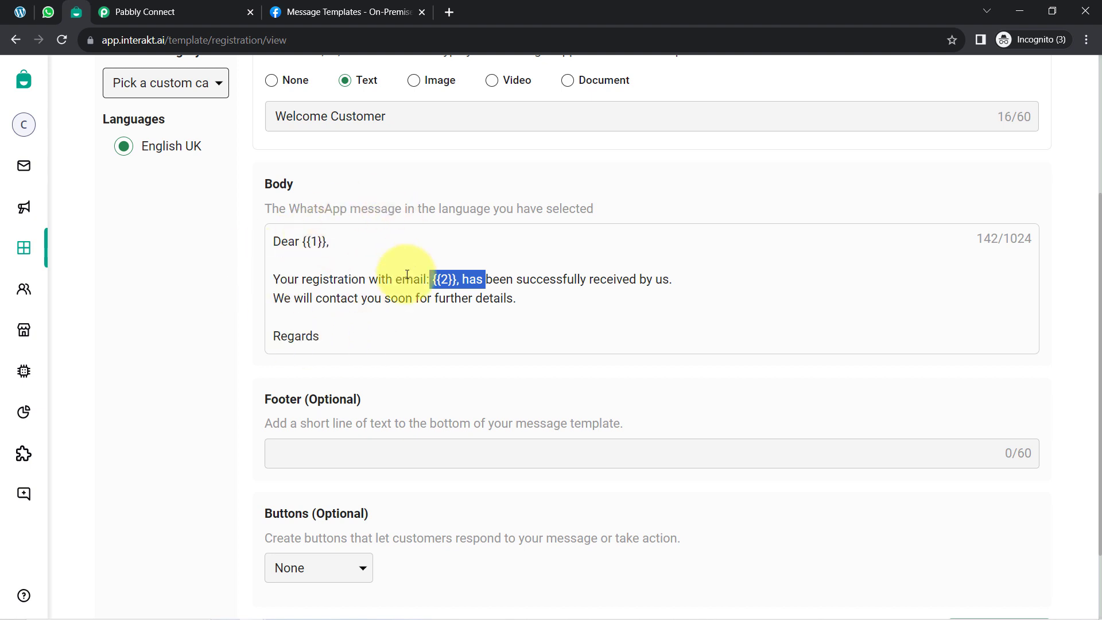
pyautogui.click(364, 264)
pyautogui.moveTo(288, 241); pyautogui.dragTo(326, 242)
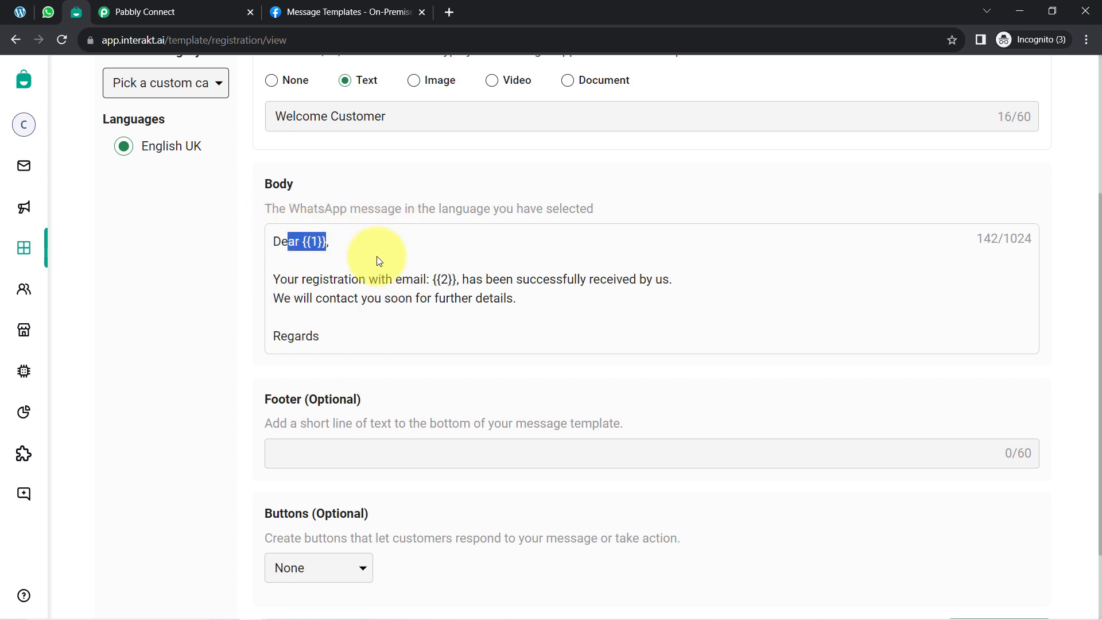
pyautogui.click(379, 261)
pyautogui.moveTo(402, 279); pyautogui.dragTo(478, 276)
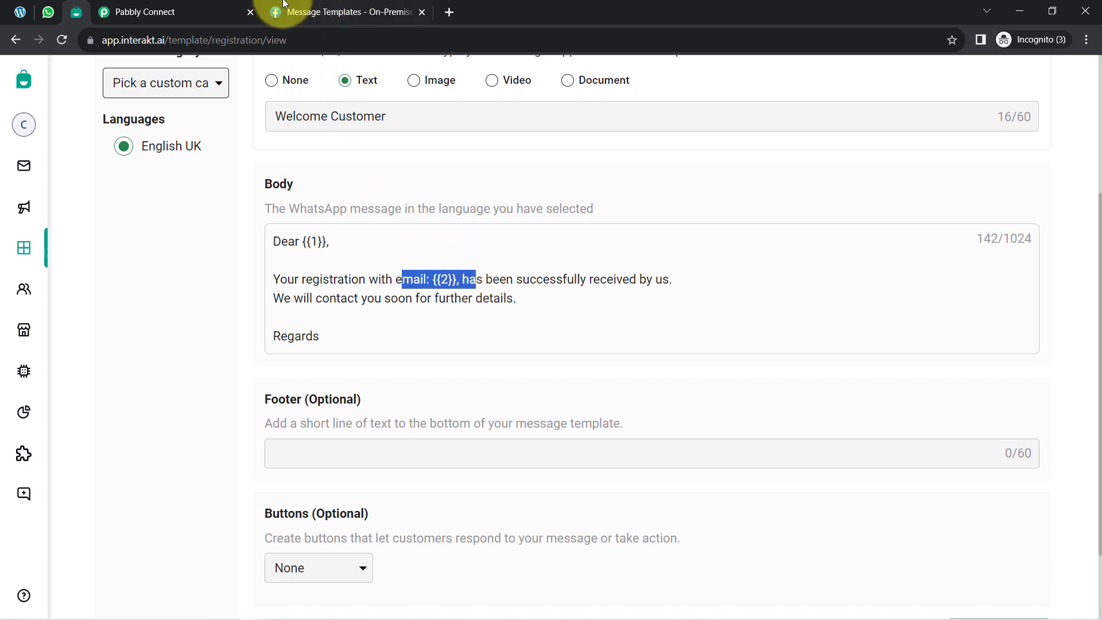
pyautogui.click(216, 11)
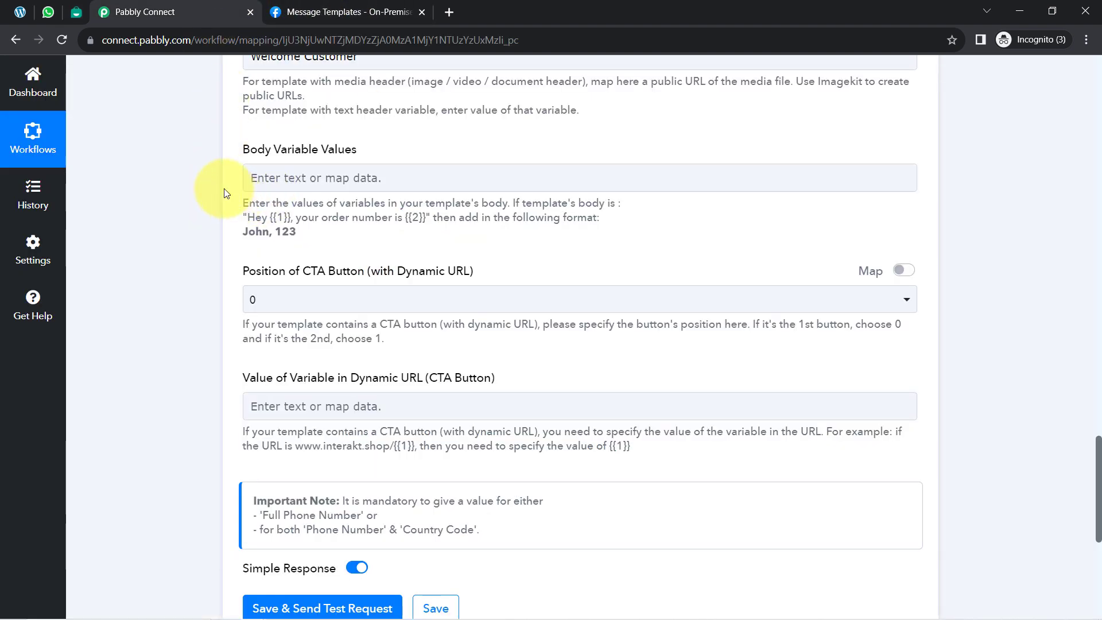
# Step: Check the template body variables in Interakt, then map the Gravity Forms first-name field (1. 1.3) into Body Variable Values in Pabbly Connect
pyautogui.click(292, 177)
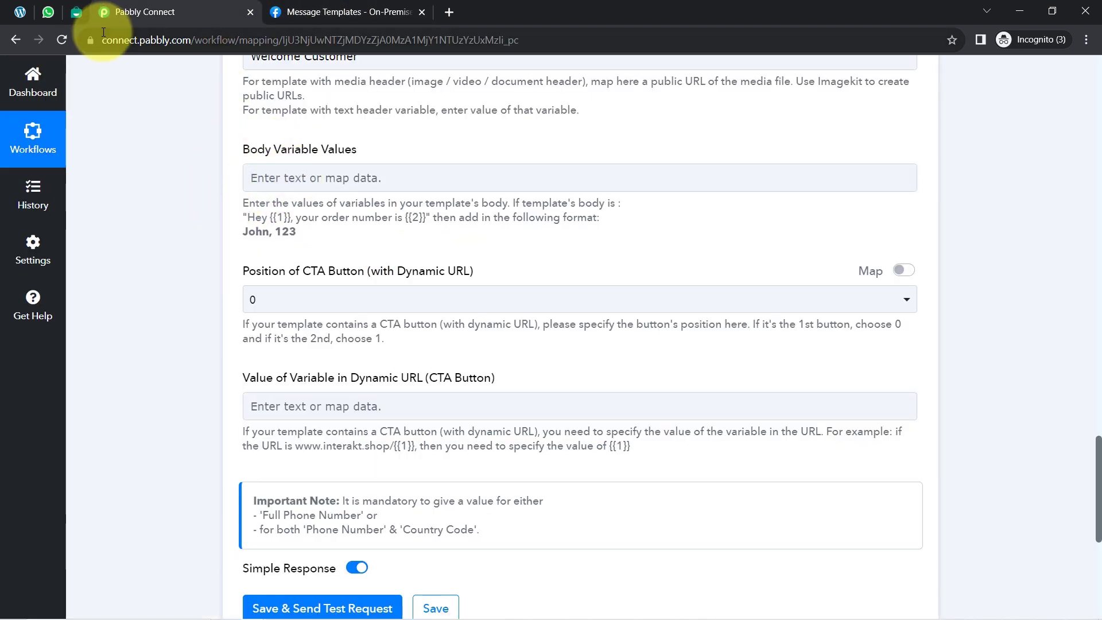
pyautogui.click(77, 12)
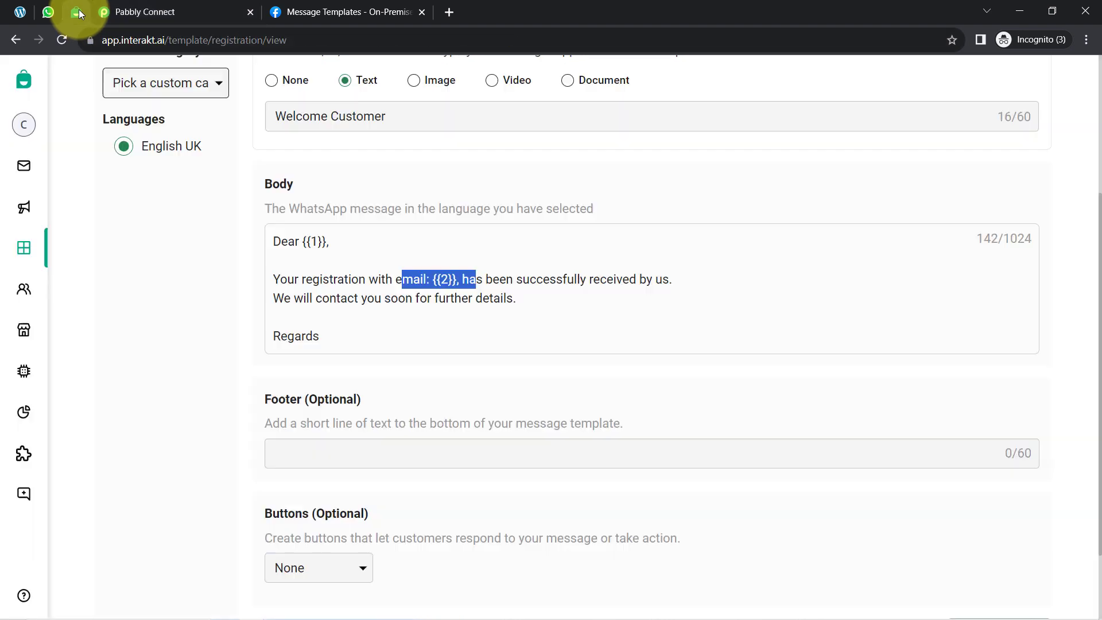
pyautogui.click(144, 11)
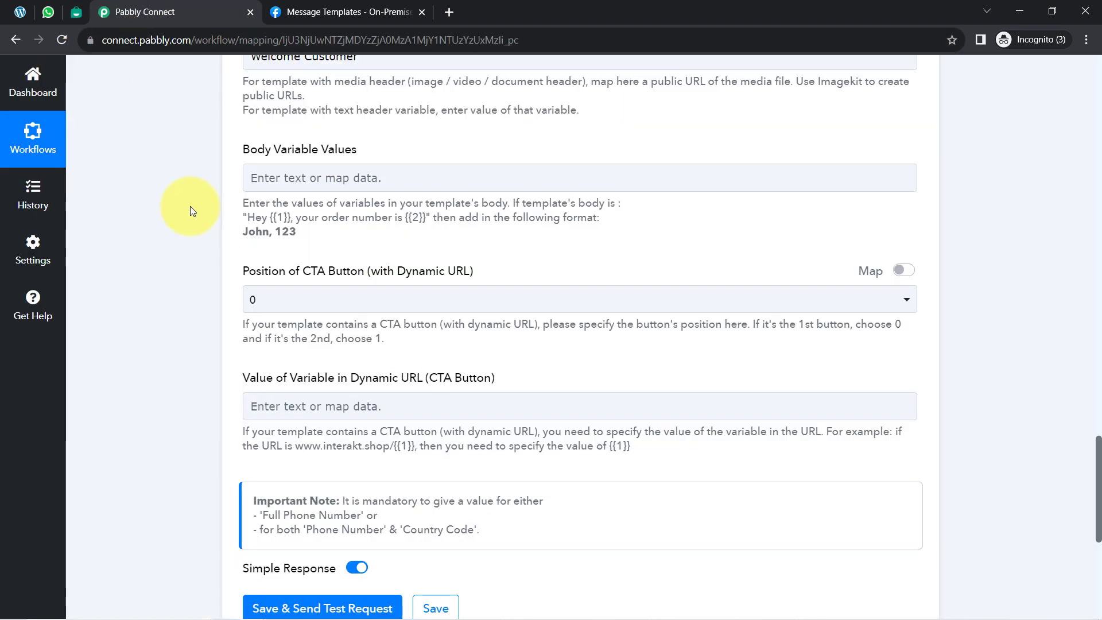
pyautogui.click(320, 189)
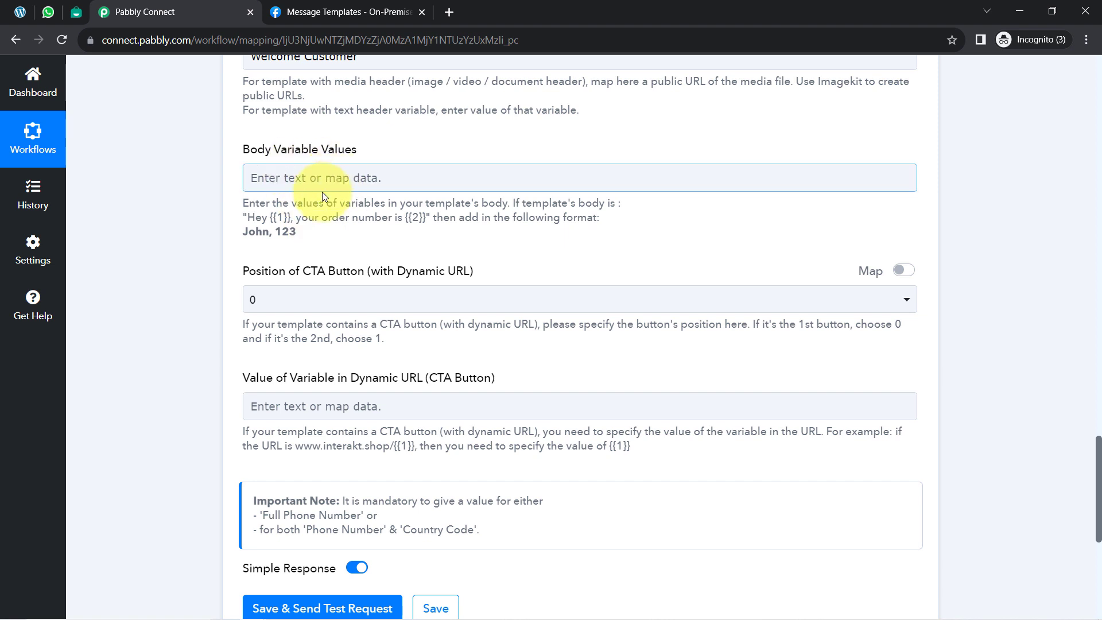
pyautogui.click(309, 178)
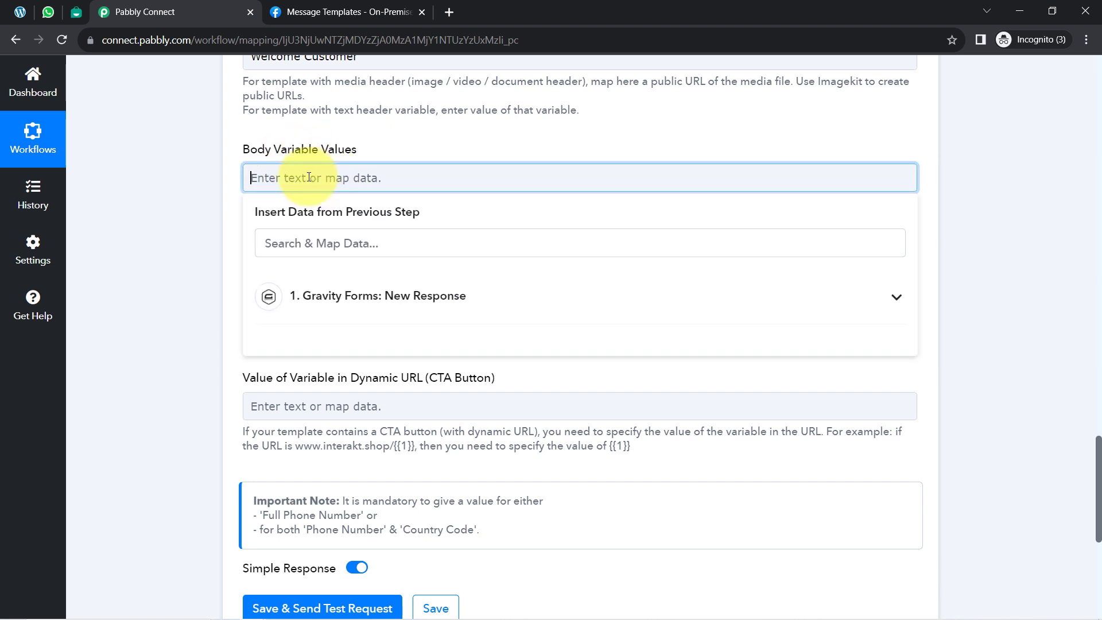
pyautogui.click(311, 297)
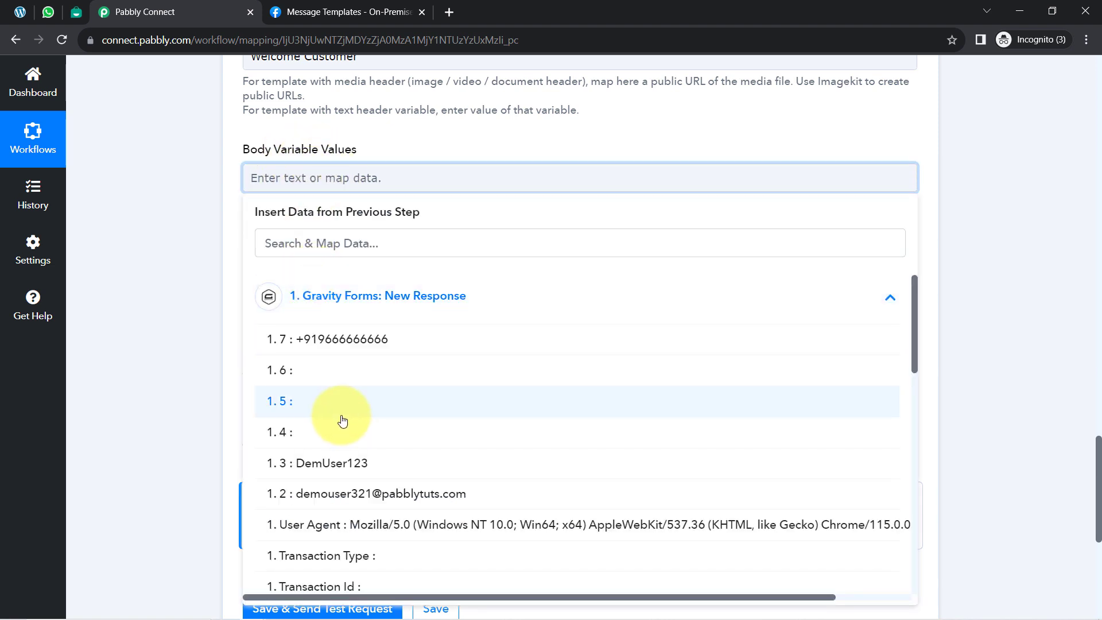
pyautogui.scroll(-2, 401, 414)
pyautogui.scroll(-8, 431, 403)
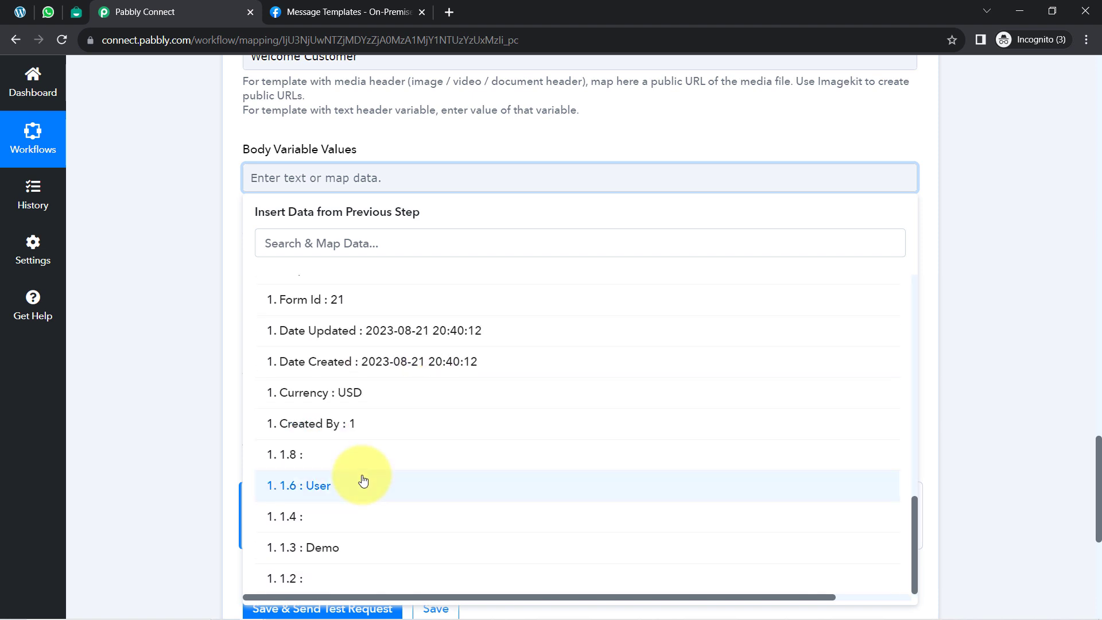
pyautogui.click(330, 549)
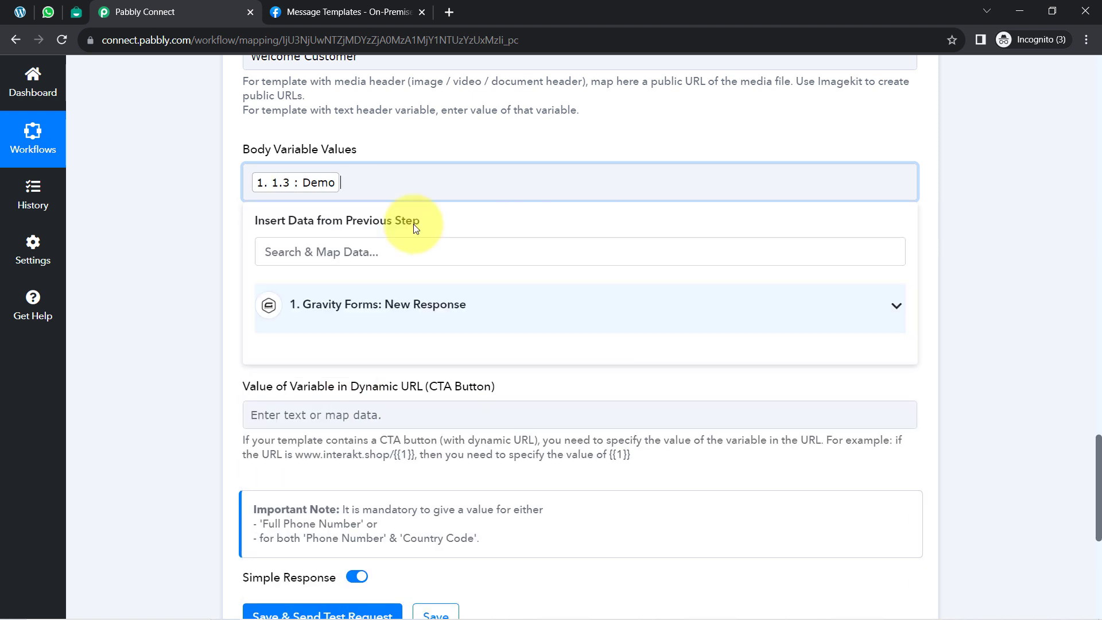
# Step: Search the response data for "user", add the last-name field (1. 1.6) to Body Variable Values, and follow it with a comma
pyautogui.click(351, 251)
pyautogui.write('user')
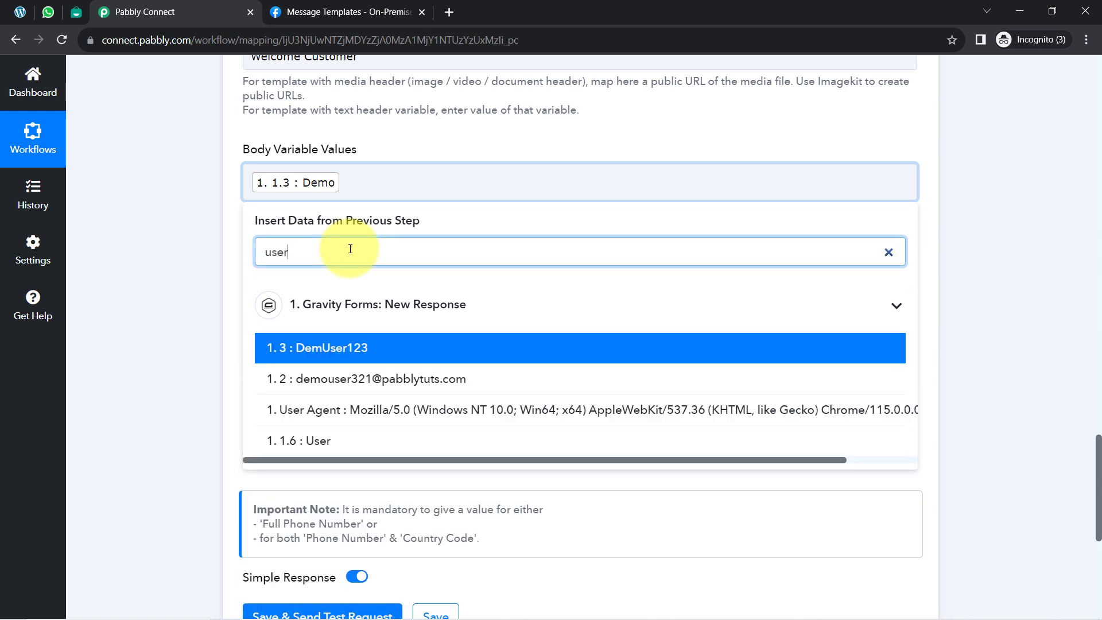
pyautogui.click(294, 441)
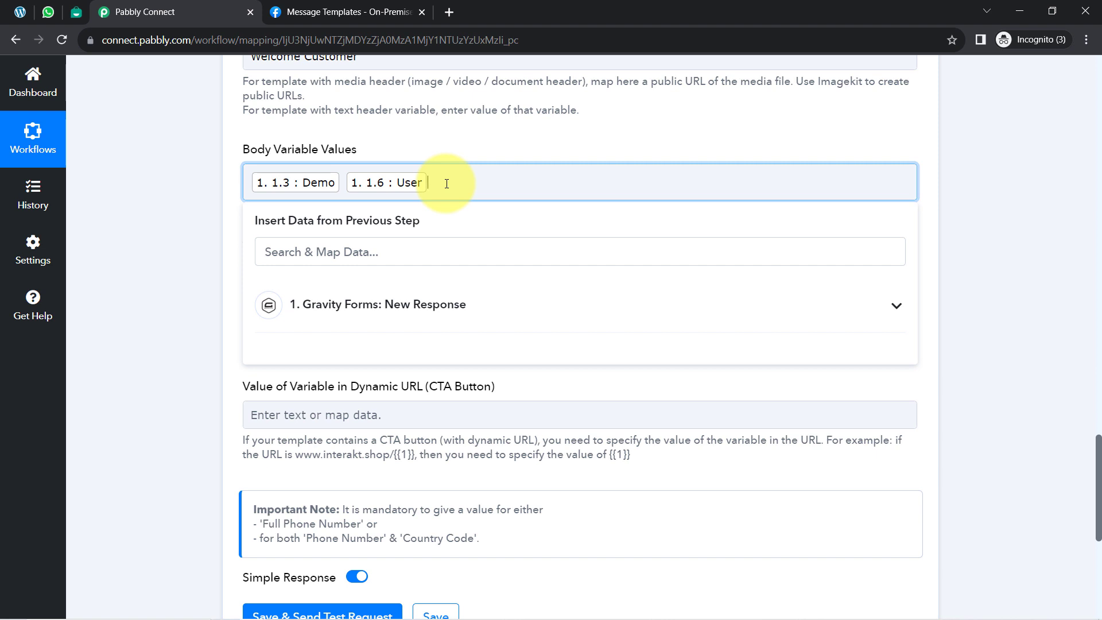
pyautogui.write(',')
pyautogui.click(175, 260)
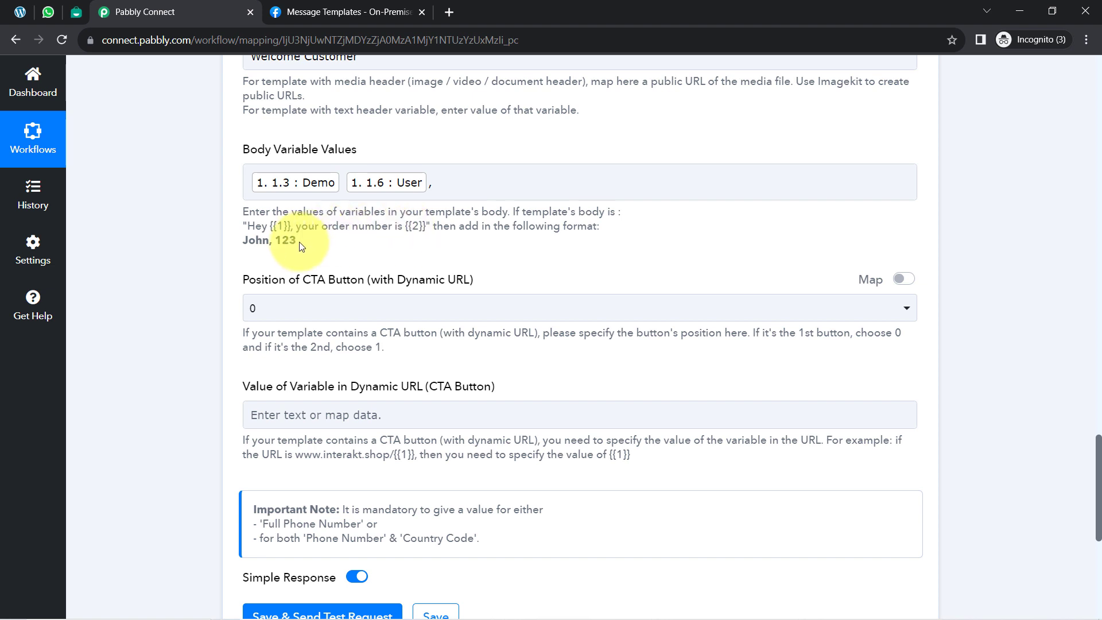
# Step: Check variable {{2}} in Interakt's template, then map the email field (1. 2) after the comma in Body Variable Values, preceded by a space
pyautogui.moveTo(298, 241); pyautogui.dragTo(224, 247)
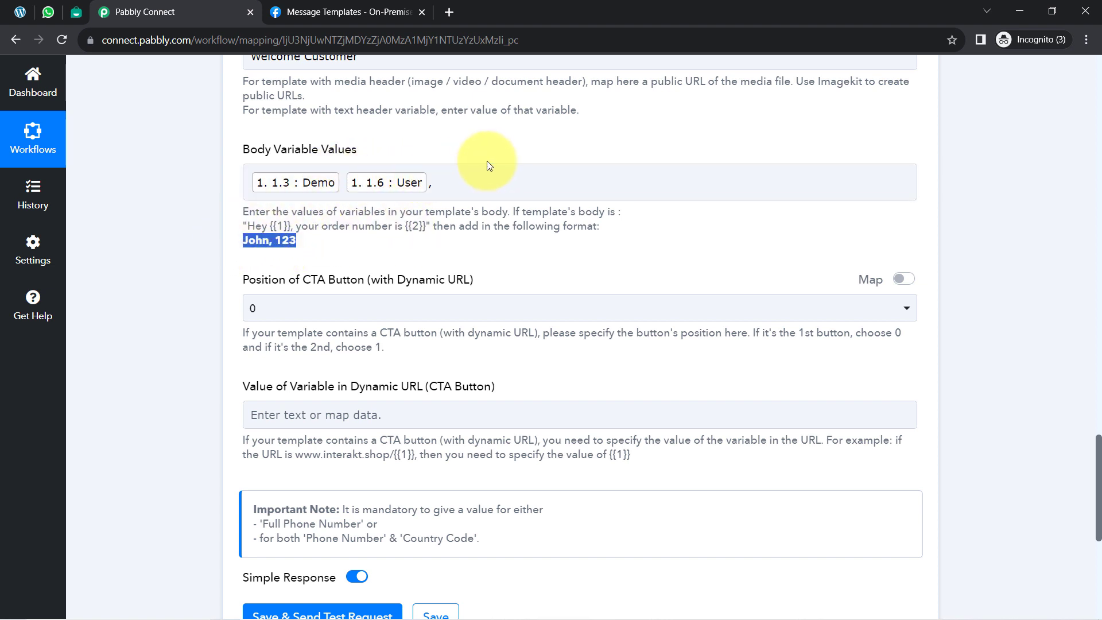
pyautogui.click(458, 183)
pyautogui.click(76, 12)
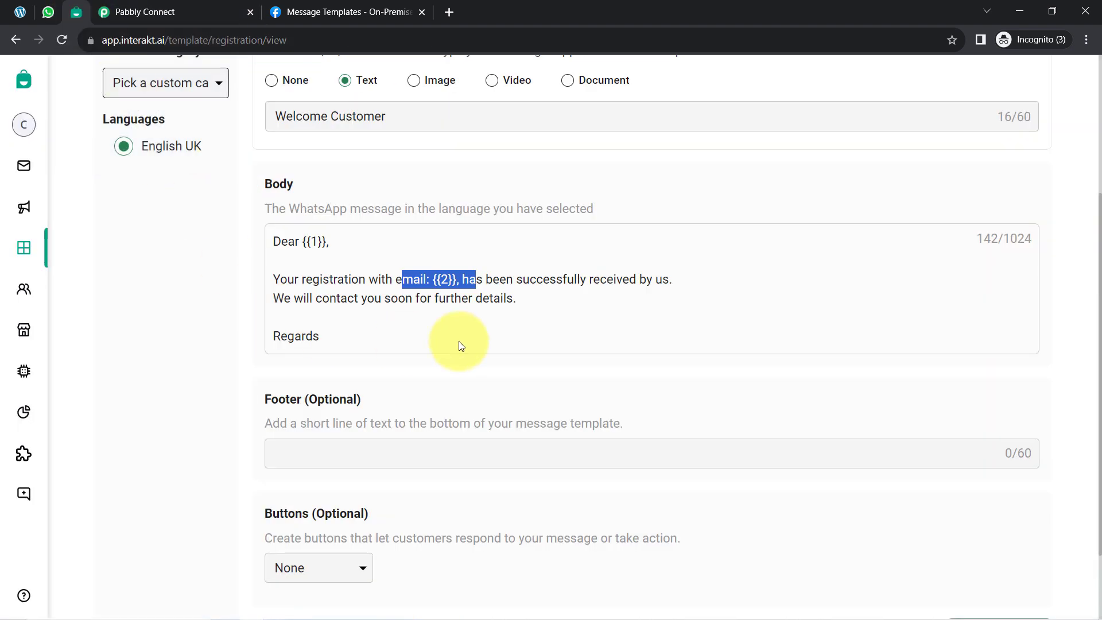
pyautogui.moveTo(421, 280); pyautogui.dragTo(451, 286)
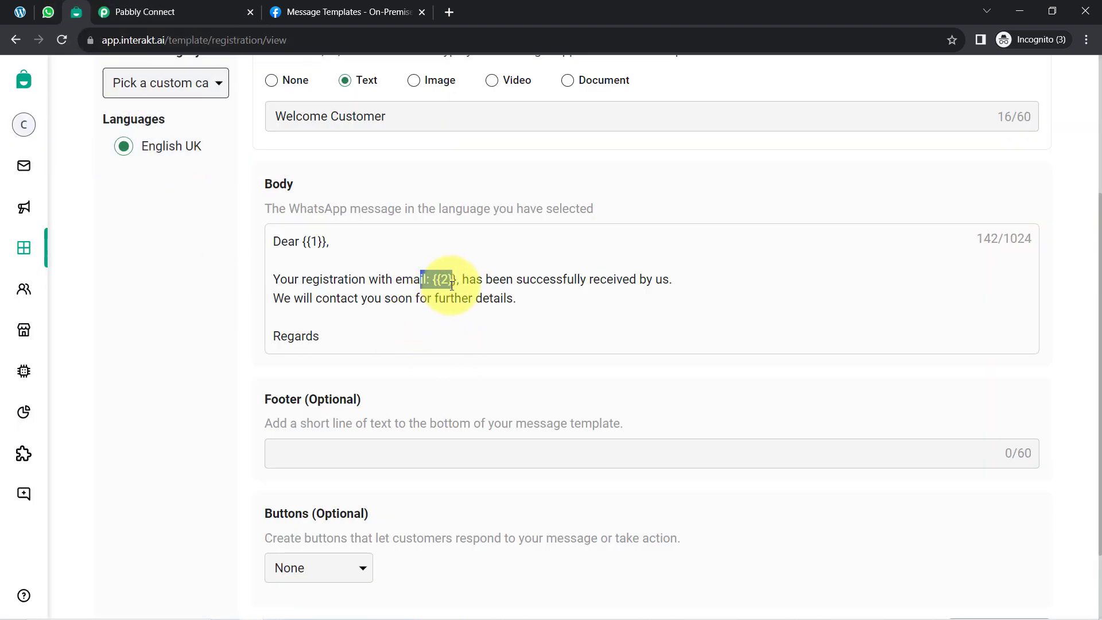
pyautogui.click(185, 12)
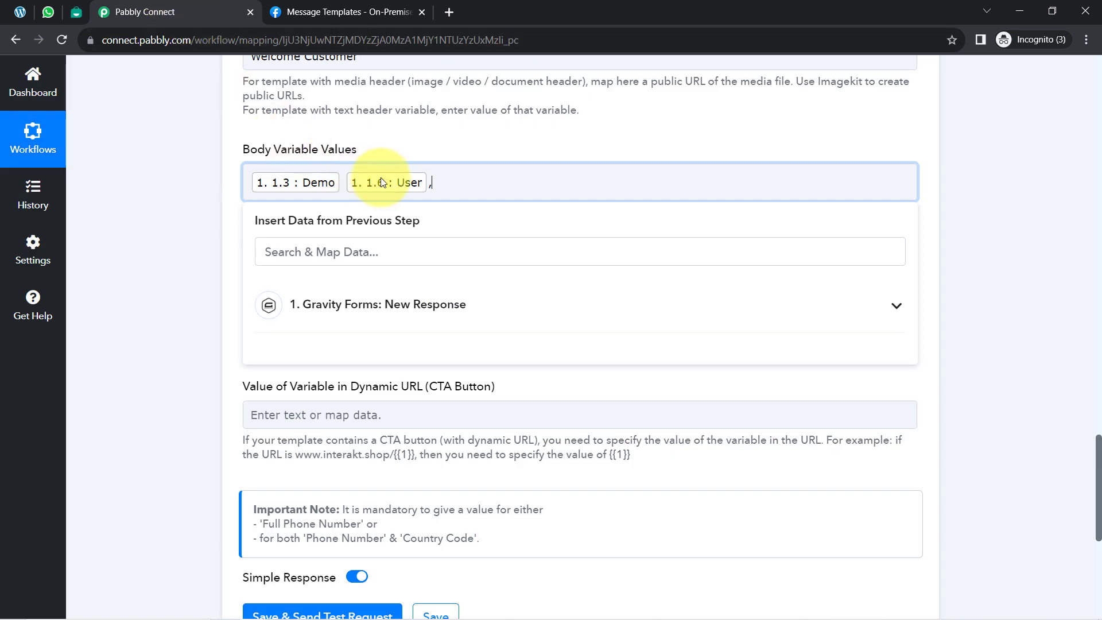
pyautogui.click(352, 304)
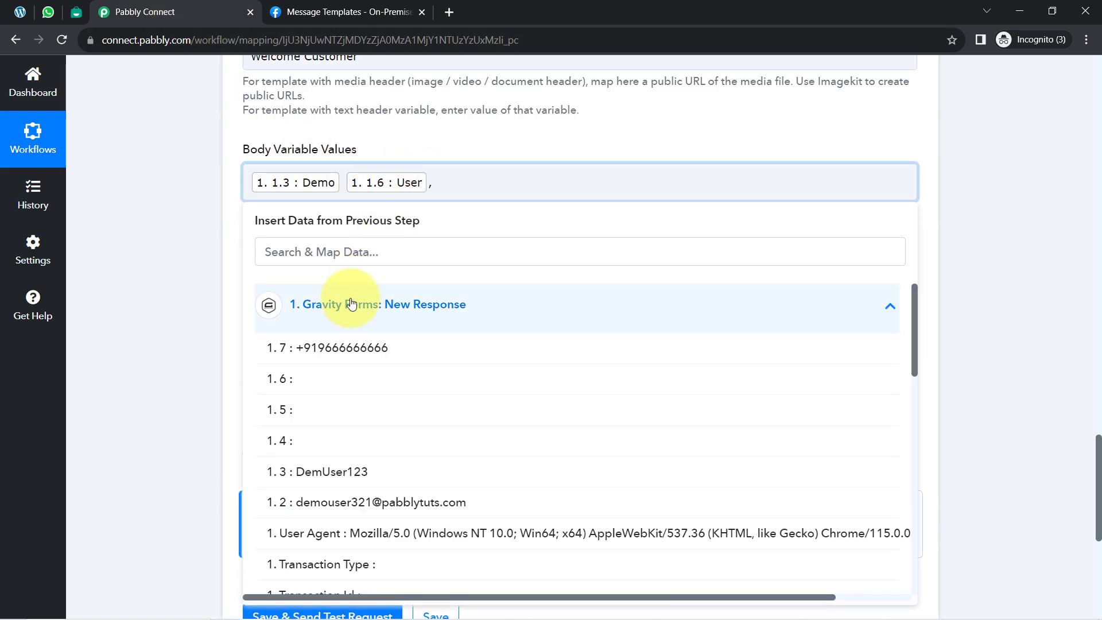
pyautogui.click(351, 500)
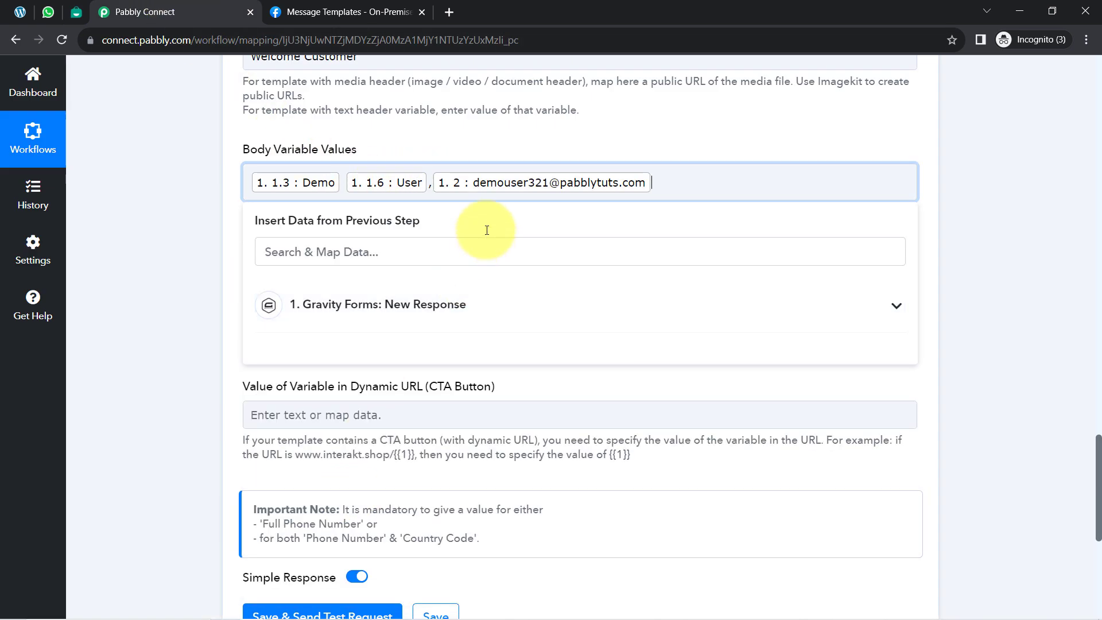
pyautogui.click(433, 184)
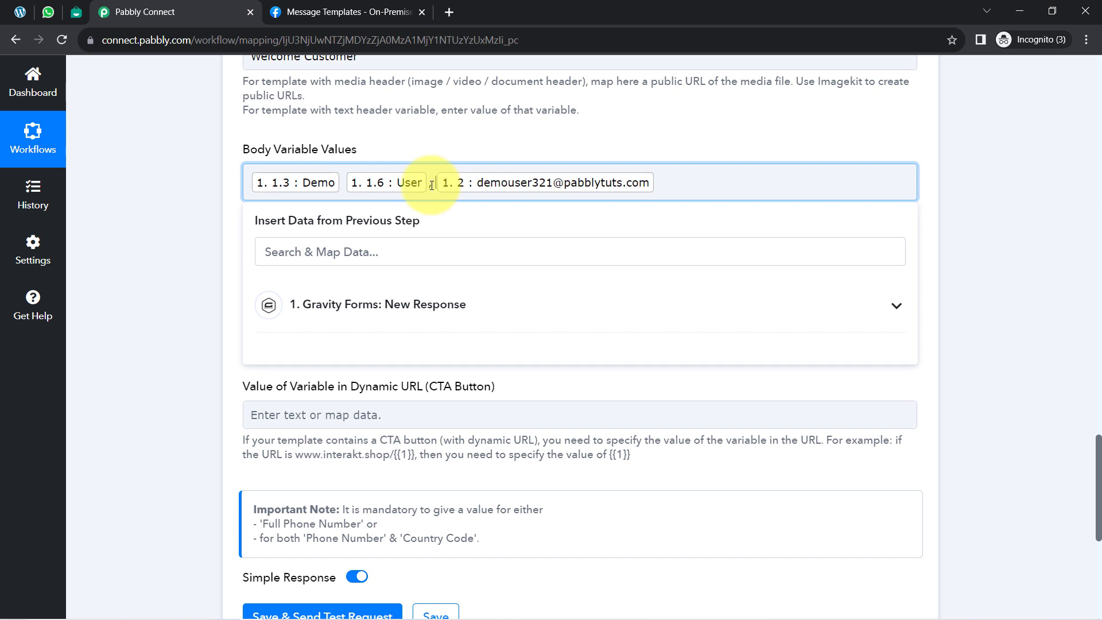
pyautogui.click(111, 252)
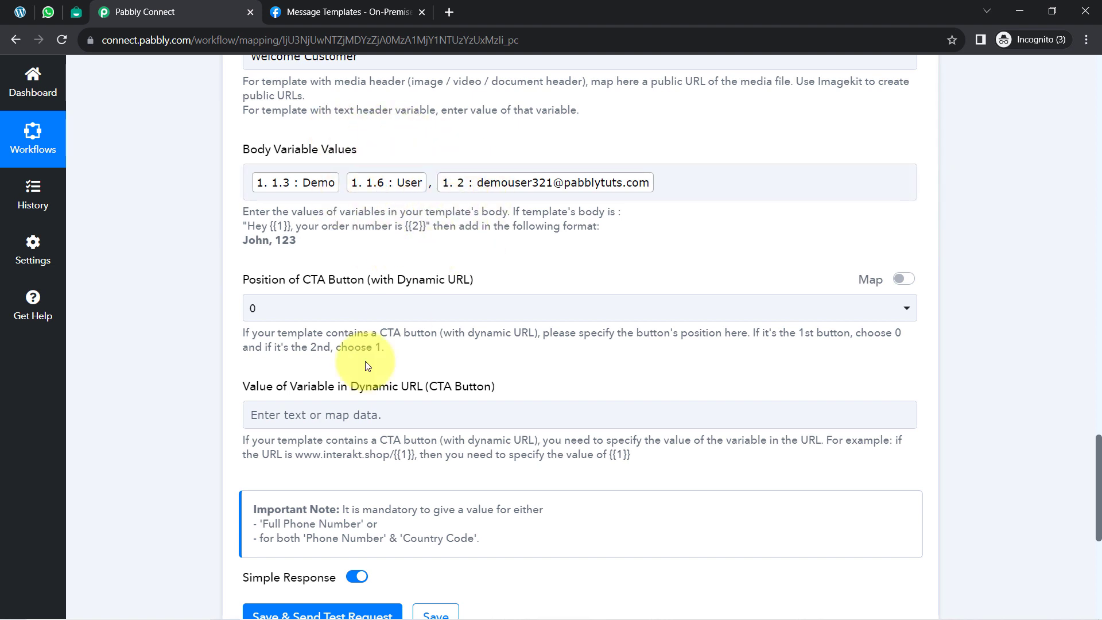
# Step: Review the Full Phone Number, Template Code Name, Language Code, Header Value, Body Variable Values and CTA button fields
pyautogui.scroll(2, 356, 290)
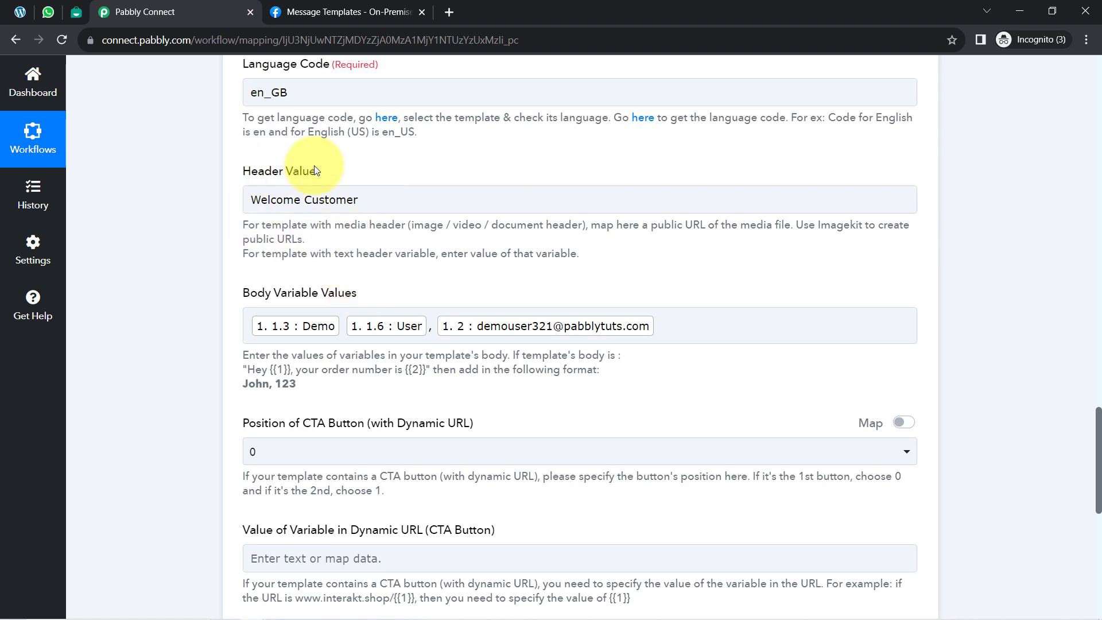
pyautogui.scroll(2, 270, 214)
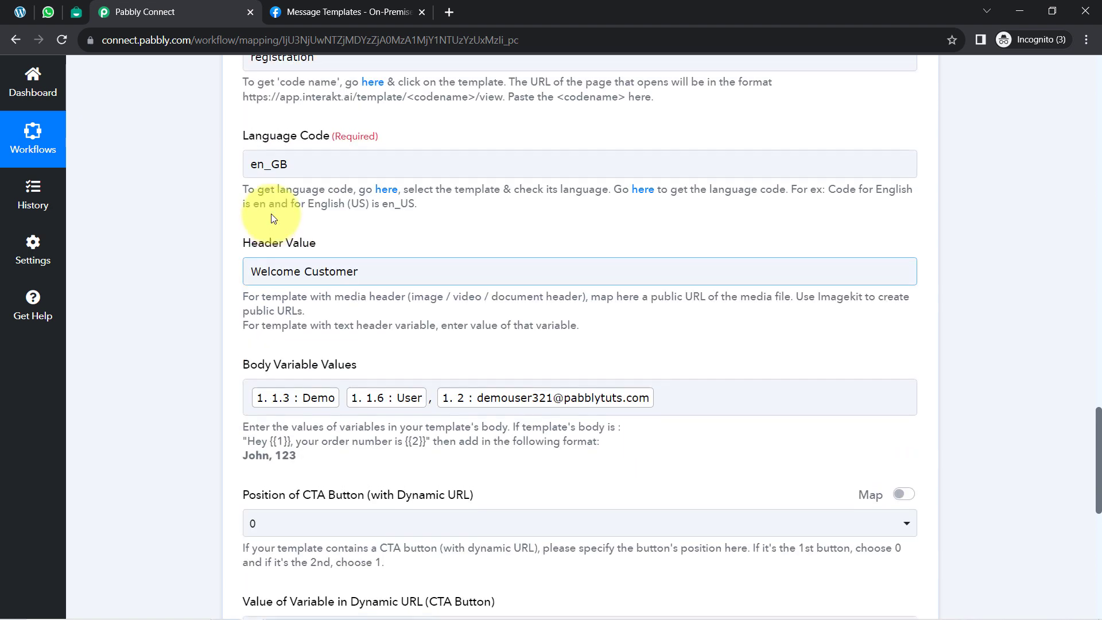
pyautogui.scroll(4, 295, 264)
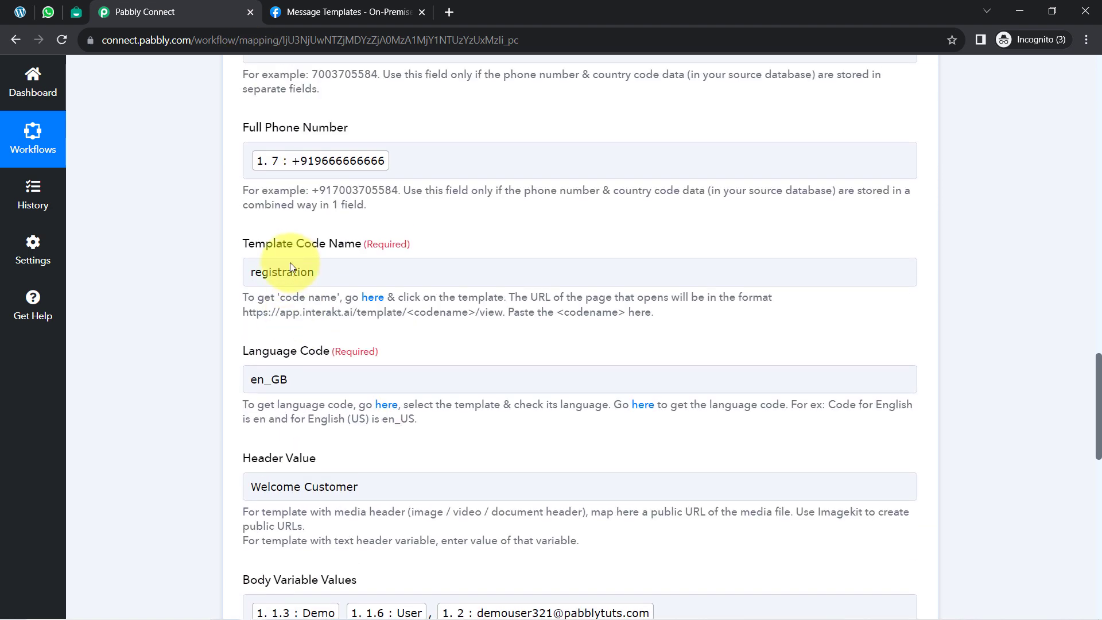
pyautogui.scroll(-2, 271, 278)
pyautogui.scroll(-6, 297, 299)
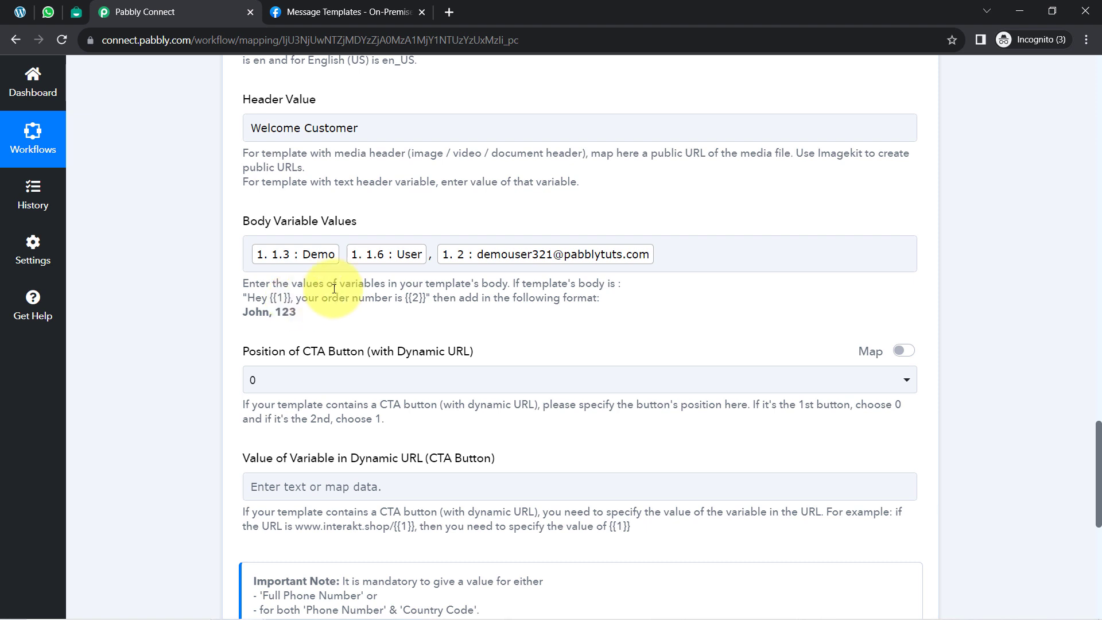
pyautogui.scroll(-1, 344, 287)
pyautogui.scroll(-2, 313, 242)
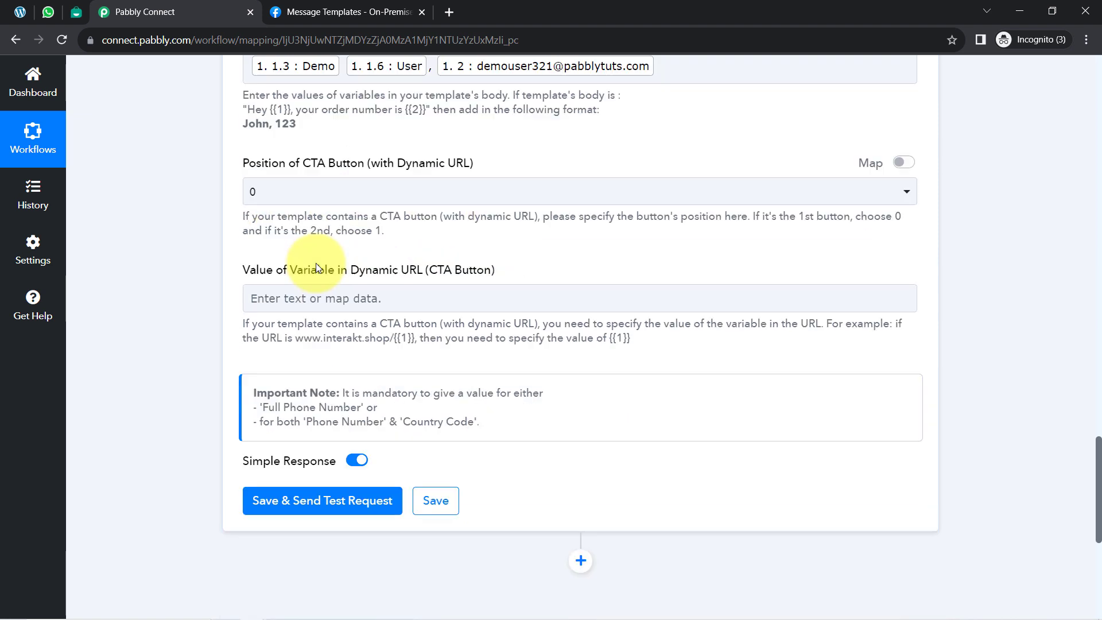
# Step: Check Interakt's Registration template for buttons, then return to Pabbly Connect, save the action and send a test request
pyautogui.click(75, 13)
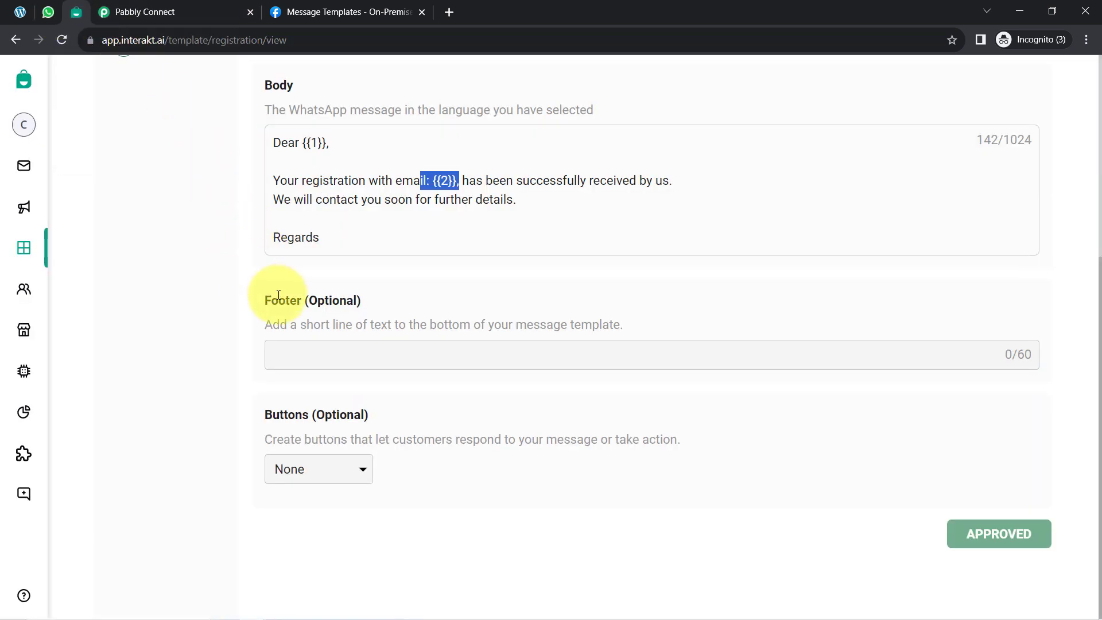
pyautogui.click(138, 12)
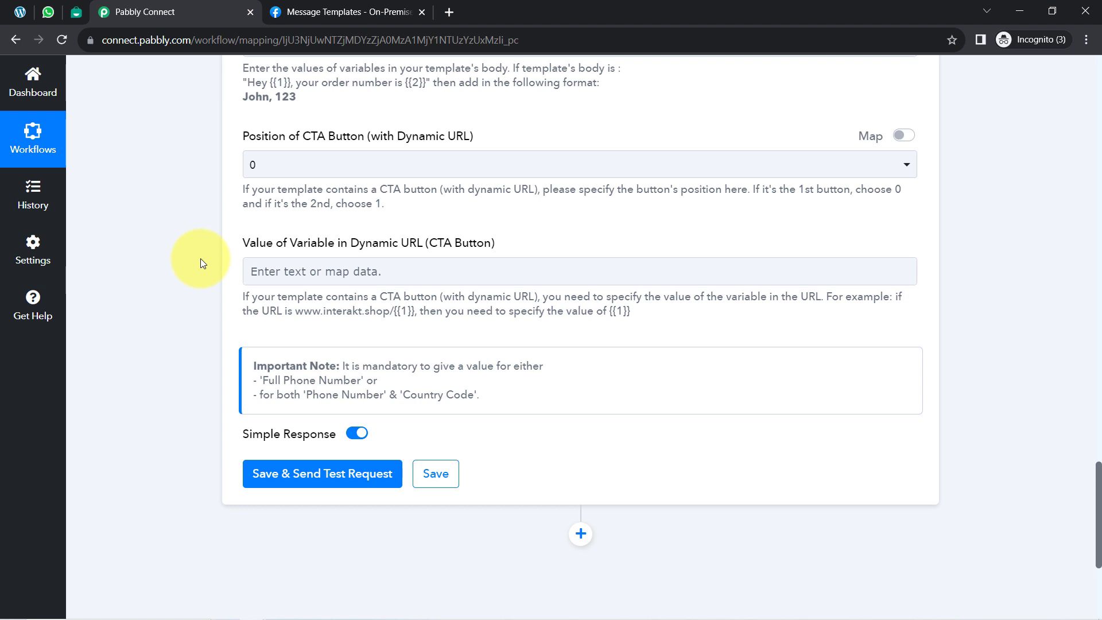
pyautogui.click(277, 477)
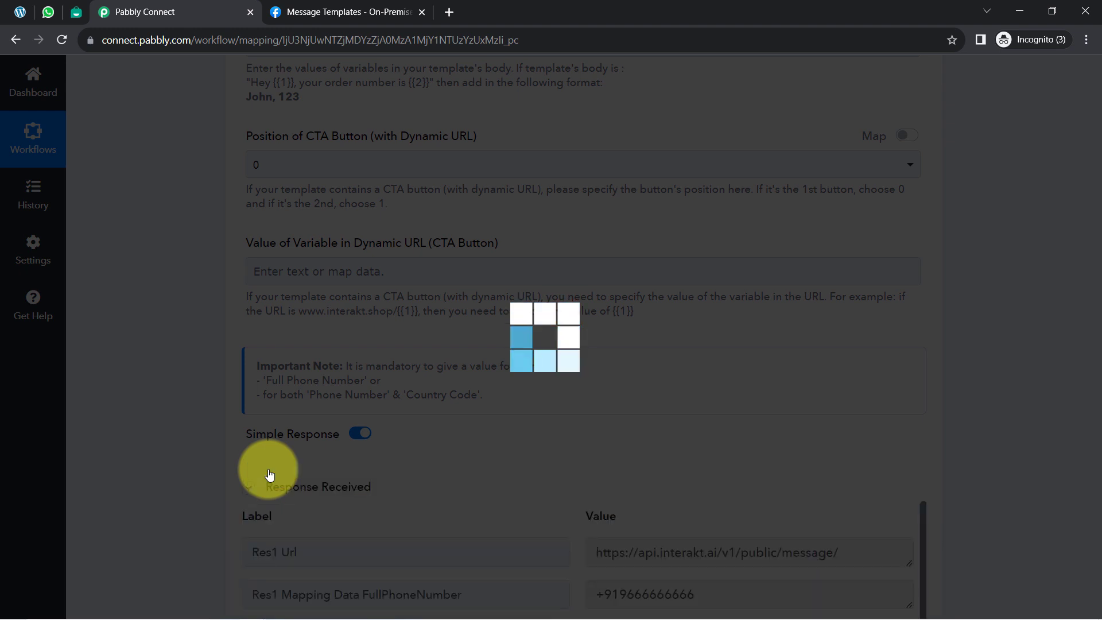
# Step: Replace the mapped Full Phone Number value with a WhatsApp phone number that includes the country code
pyautogui.scroll(10, 191, 313)
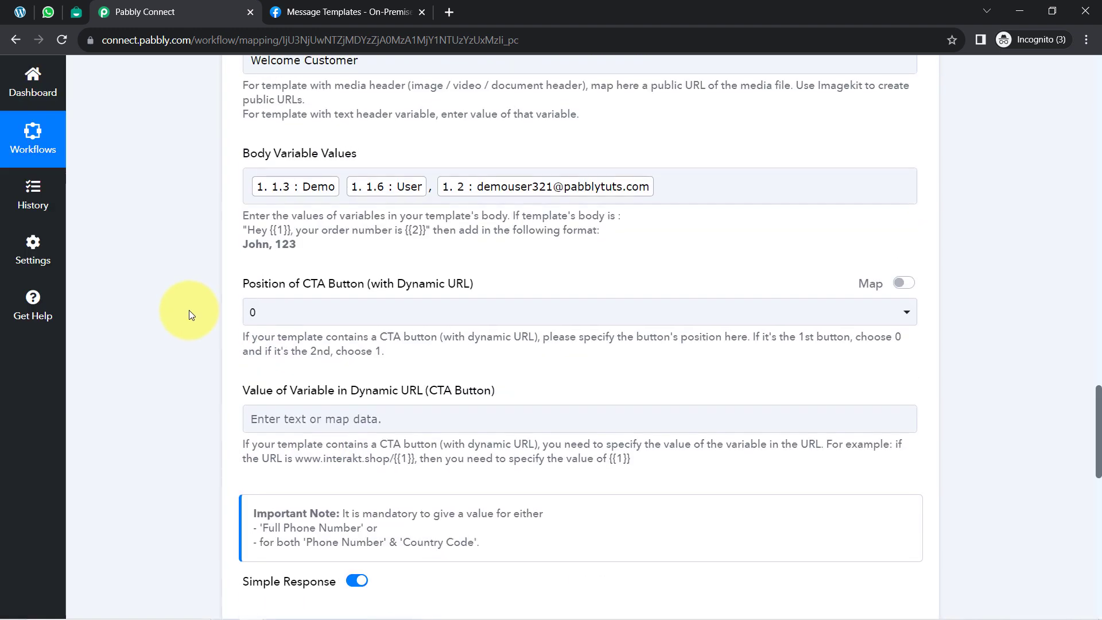
pyautogui.click(416, 167)
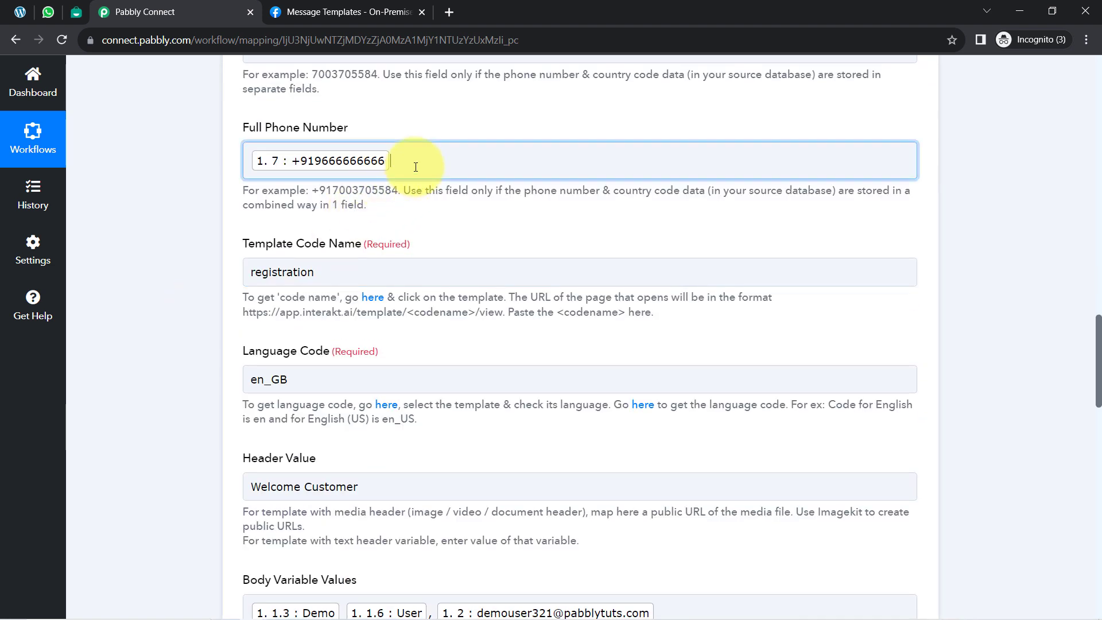
pyautogui.press('BackSpace')
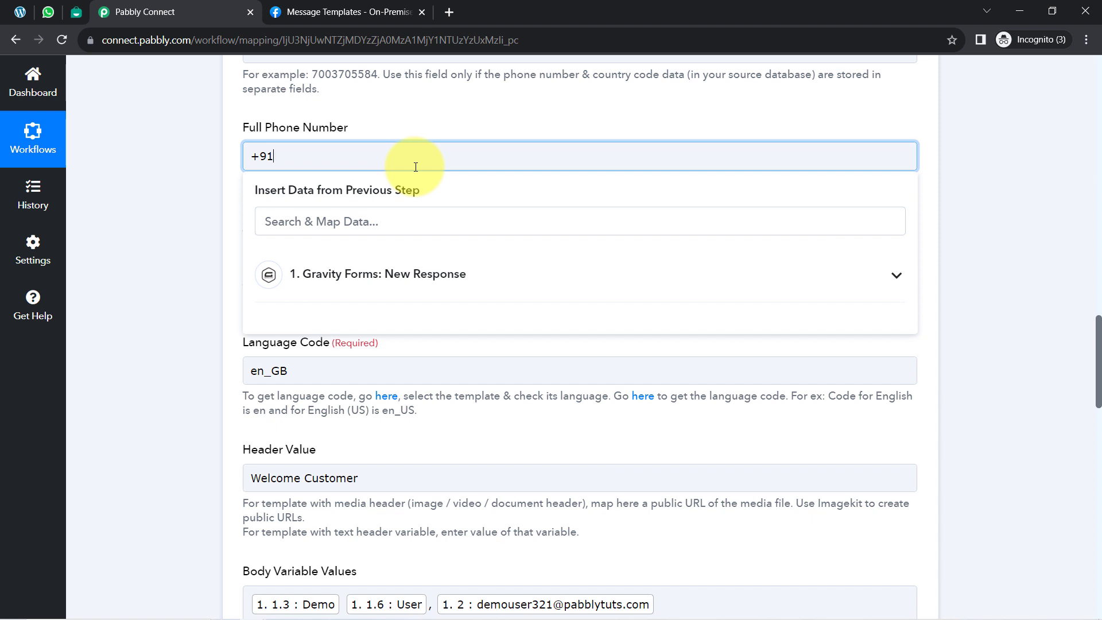
# Step: Save the action, send the test request again, and review the response received from Interakt
pyautogui.scroll(-15, 253, 297)
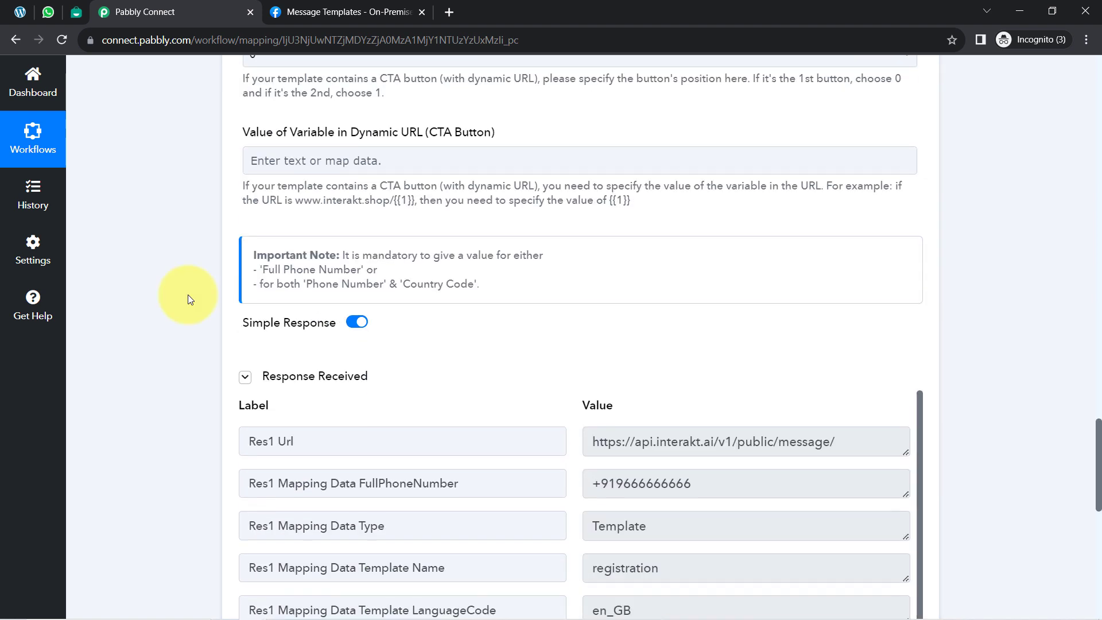
pyautogui.scroll(5, 191, 295)
pyautogui.scroll(-8, 191, 295)
pyautogui.scroll(-5, 191, 295)
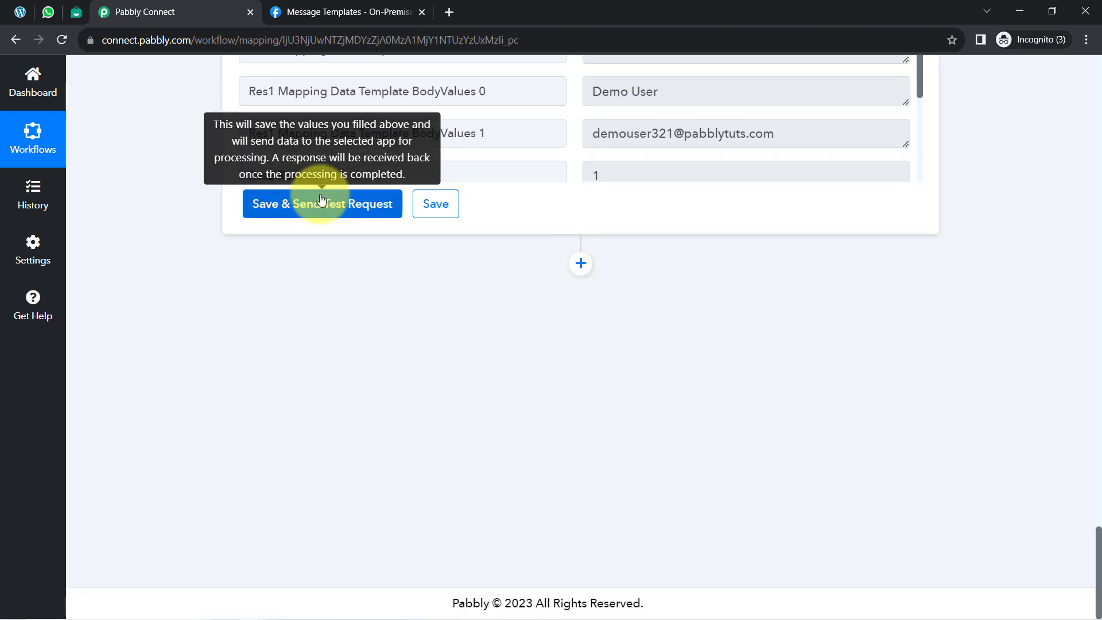
pyautogui.click(311, 207)
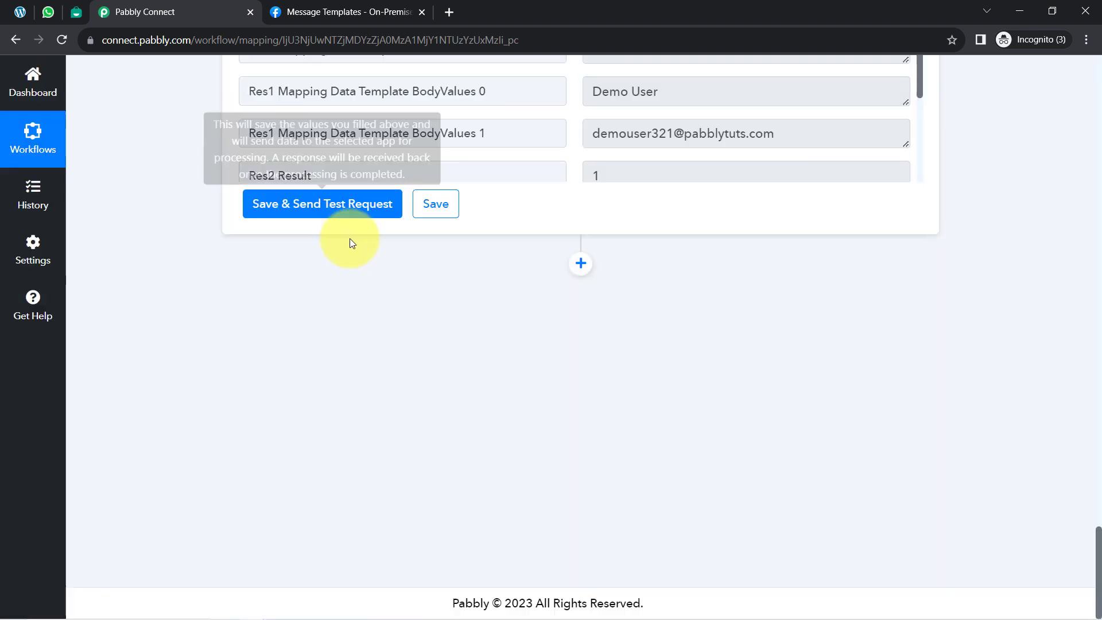
pyautogui.scroll(4, 376, 191)
pyautogui.scroll(1, 376, 191)
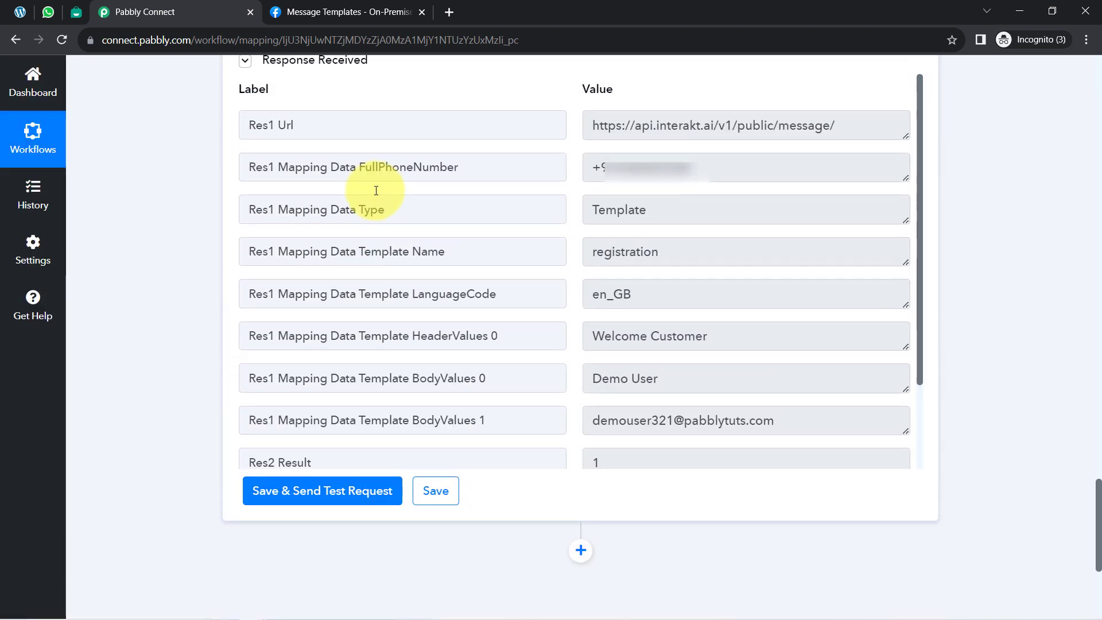
# Step: Switch to WhatsApp Web and reload it to check for the Registration message
pyautogui.click(47, 11)
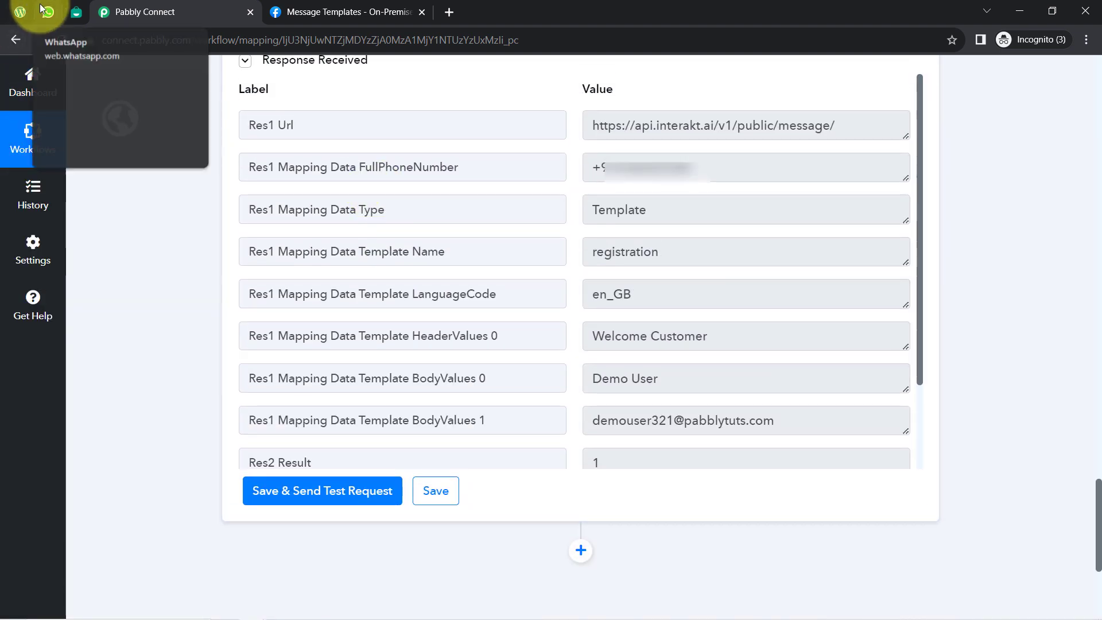
pyautogui.click(68, 40)
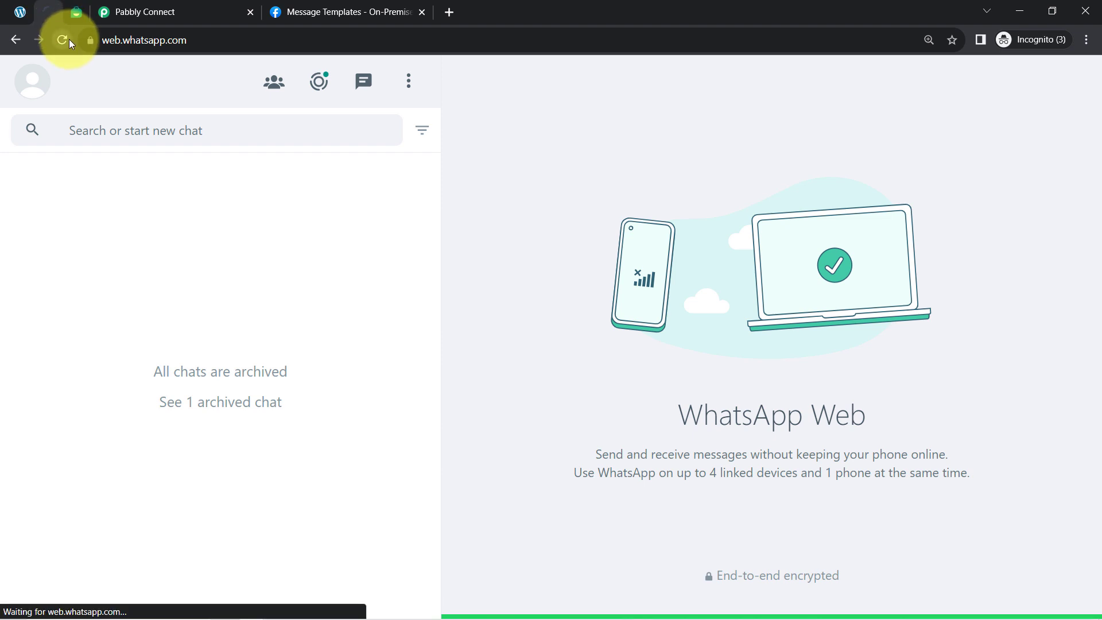
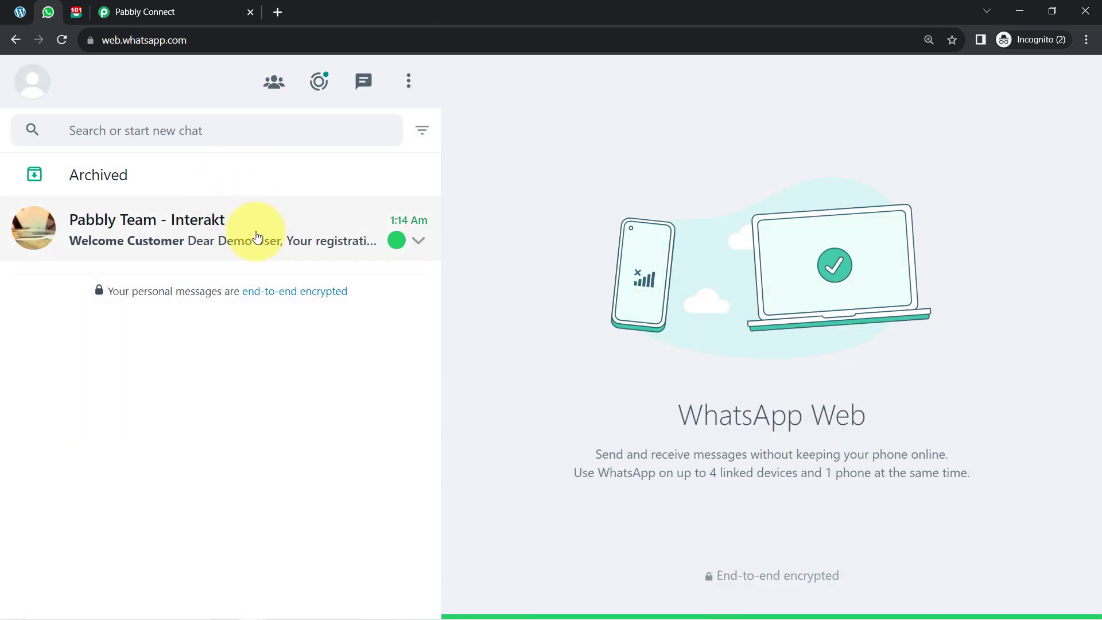
# Step: Open the Pabbly Team - Interakt chat and read the received registration message from its header through to the closing line
pyautogui.click(244, 228)
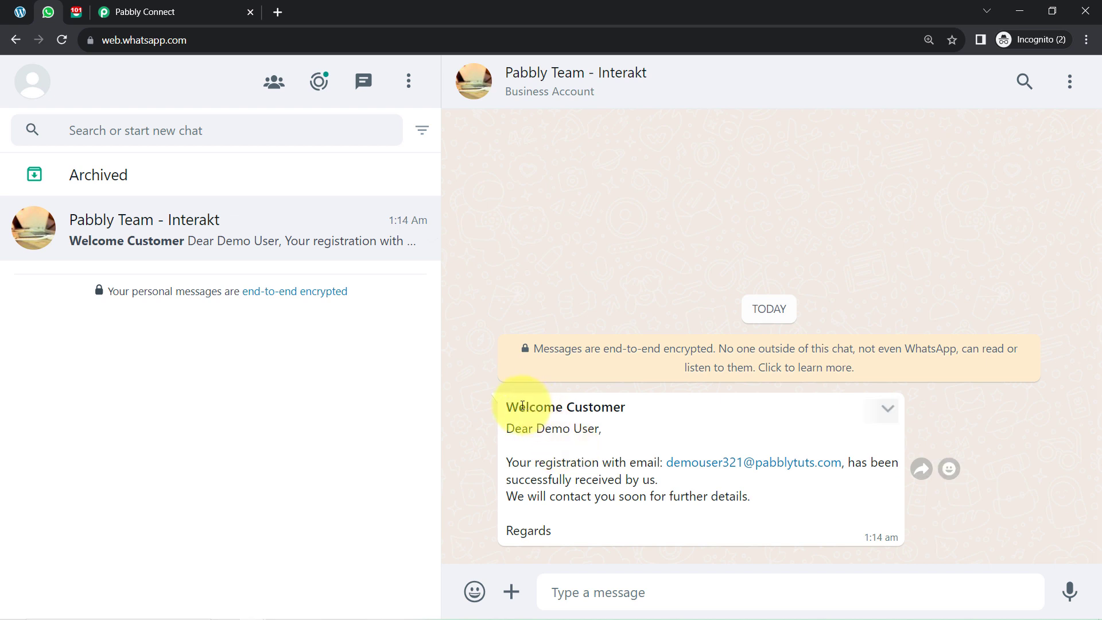
pyautogui.moveTo(523, 405); pyautogui.dragTo(611, 403)
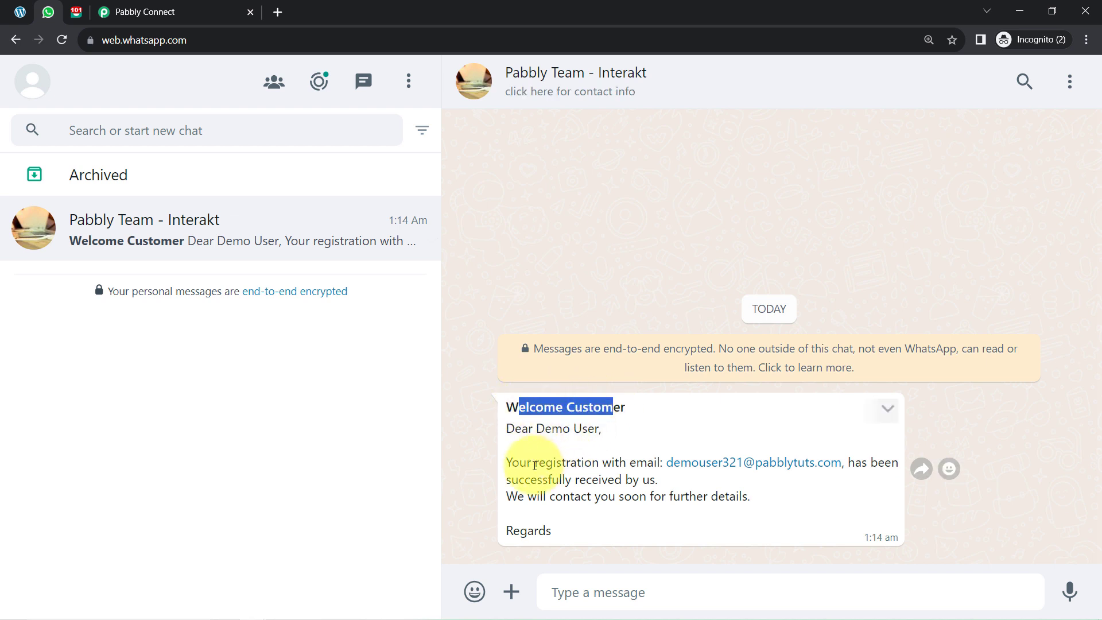
pyautogui.moveTo(527, 462); pyautogui.dragTo(643, 462)
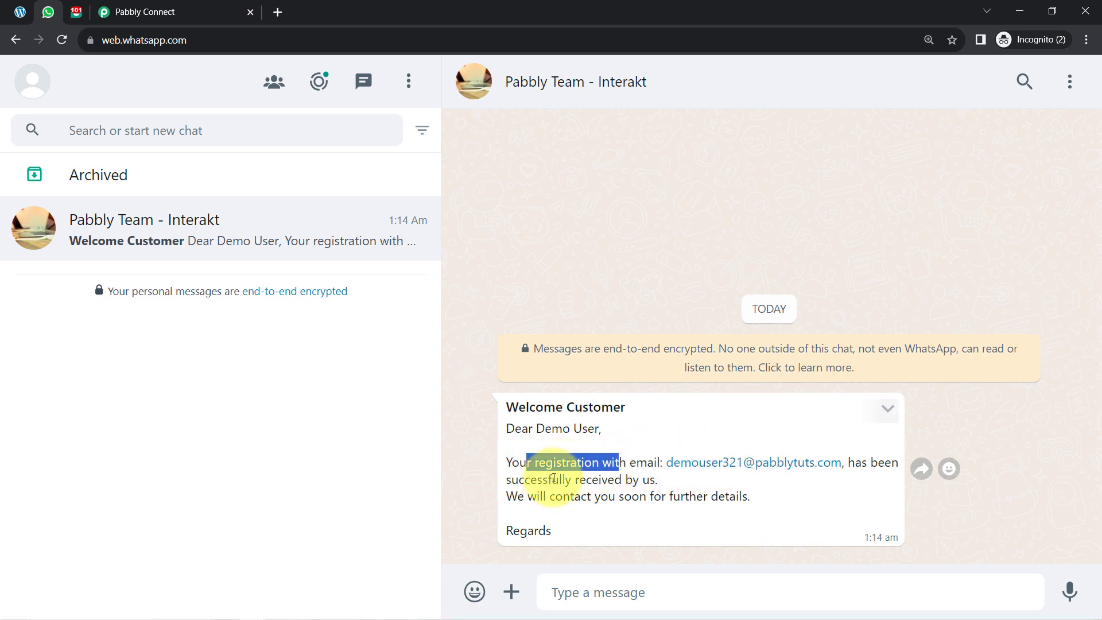
pyautogui.moveTo(548, 479); pyautogui.dragTo(655, 479)
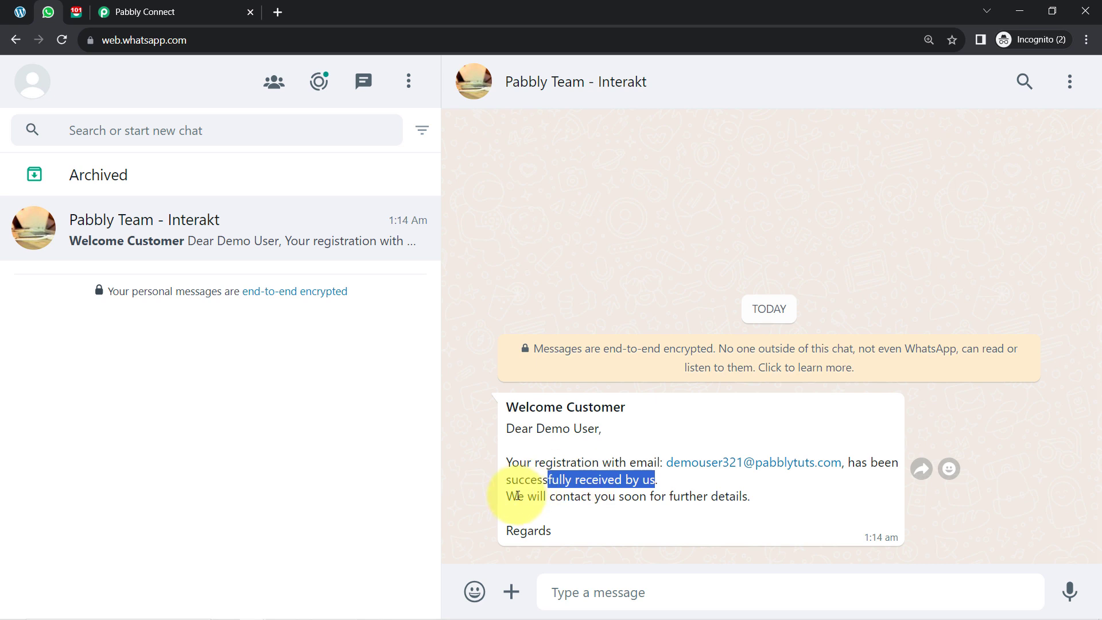
pyautogui.moveTo(518, 495); pyautogui.dragTo(696, 497)
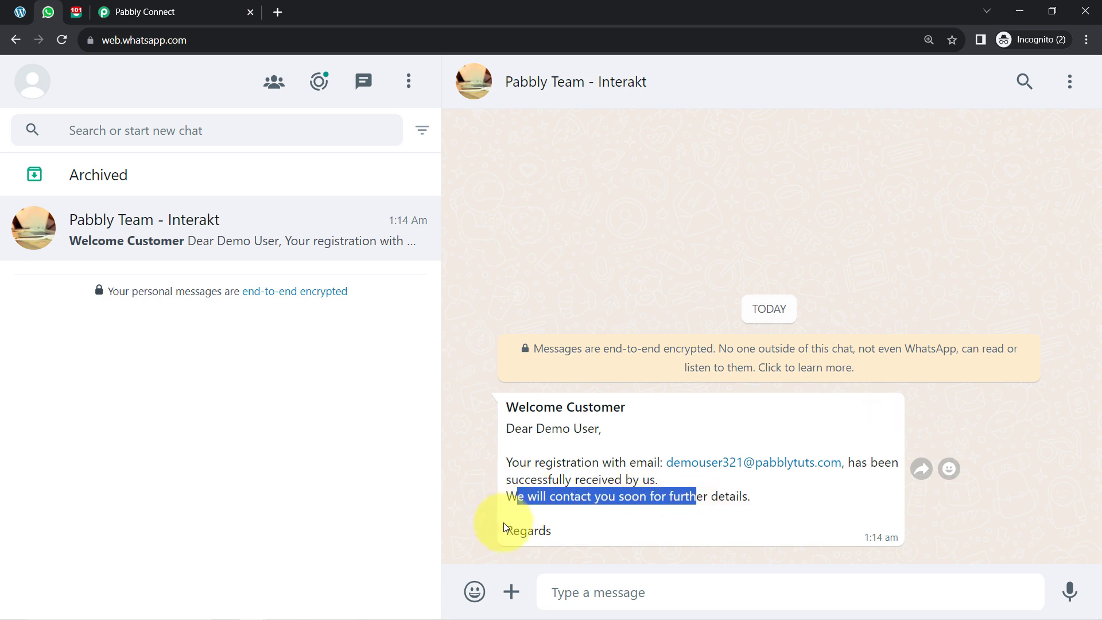
pyautogui.moveTo(505, 530); pyautogui.dragTo(552, 532)
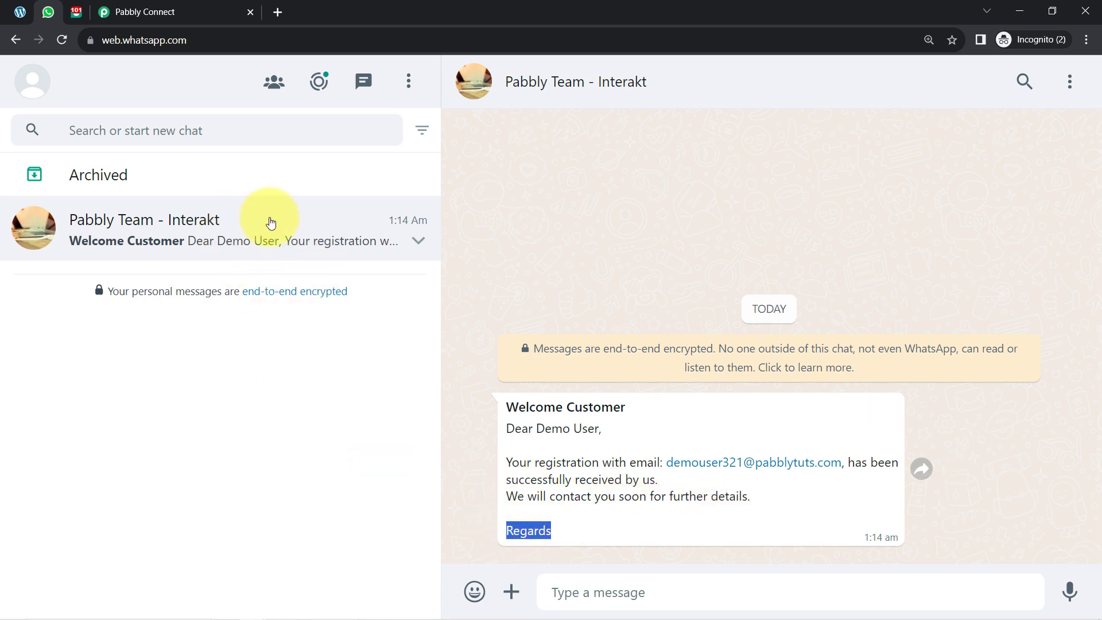
# Step: Return to Pabbly Connect and collapse the Gravity Forms trigger and the Interakt action to show the whole workflow
pyautogui.click(170, 7)
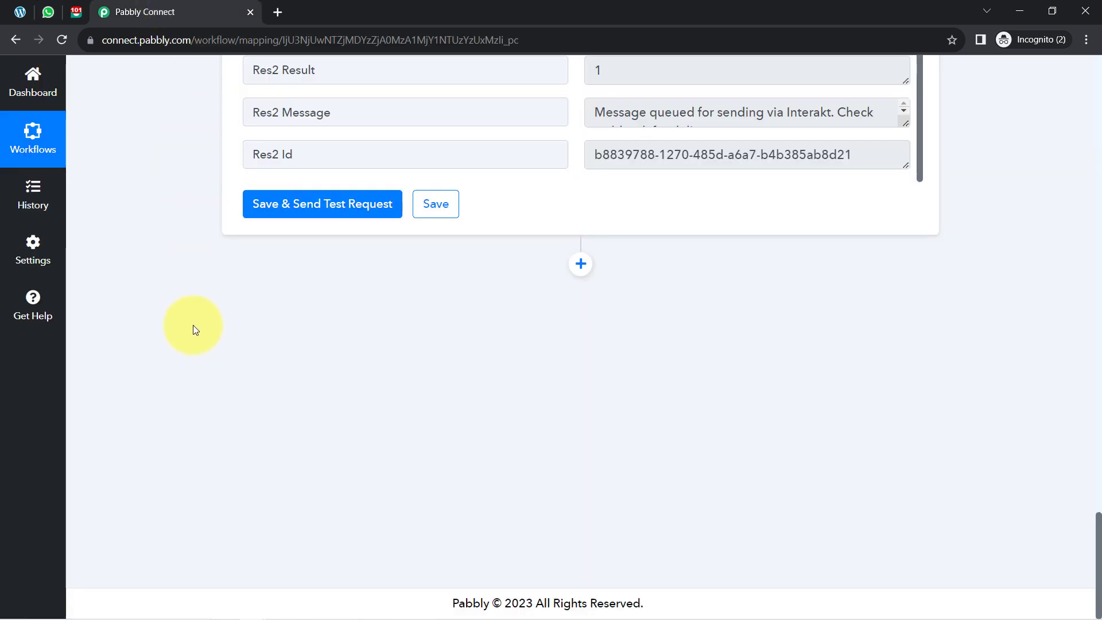
pyautogui.scroll(5, 198, 334)
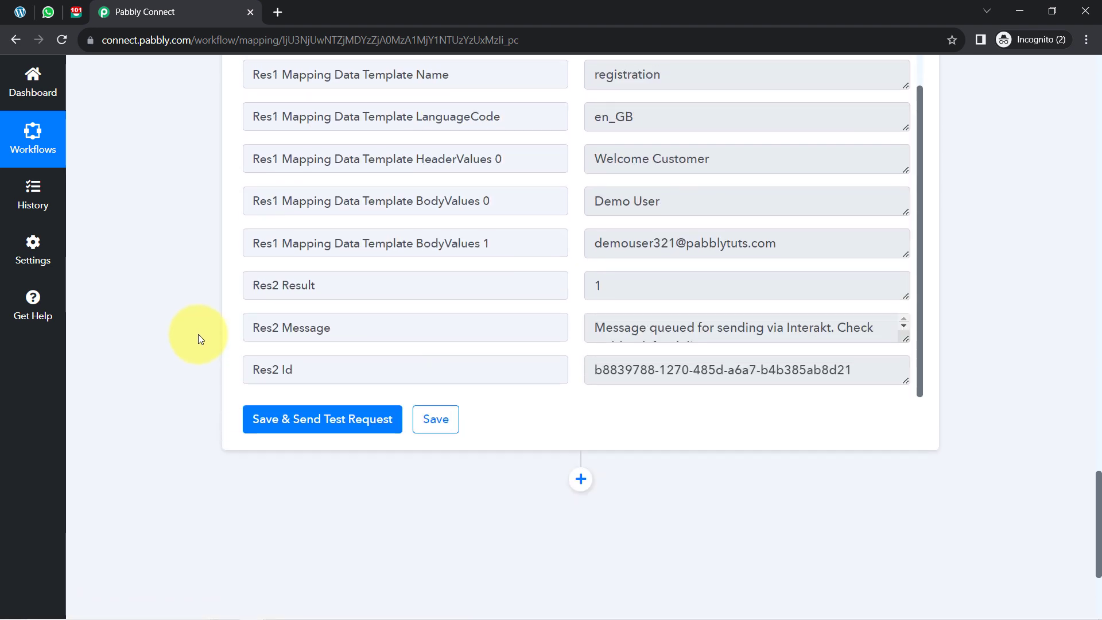
pyautogui.scroll(10, 209, 335)
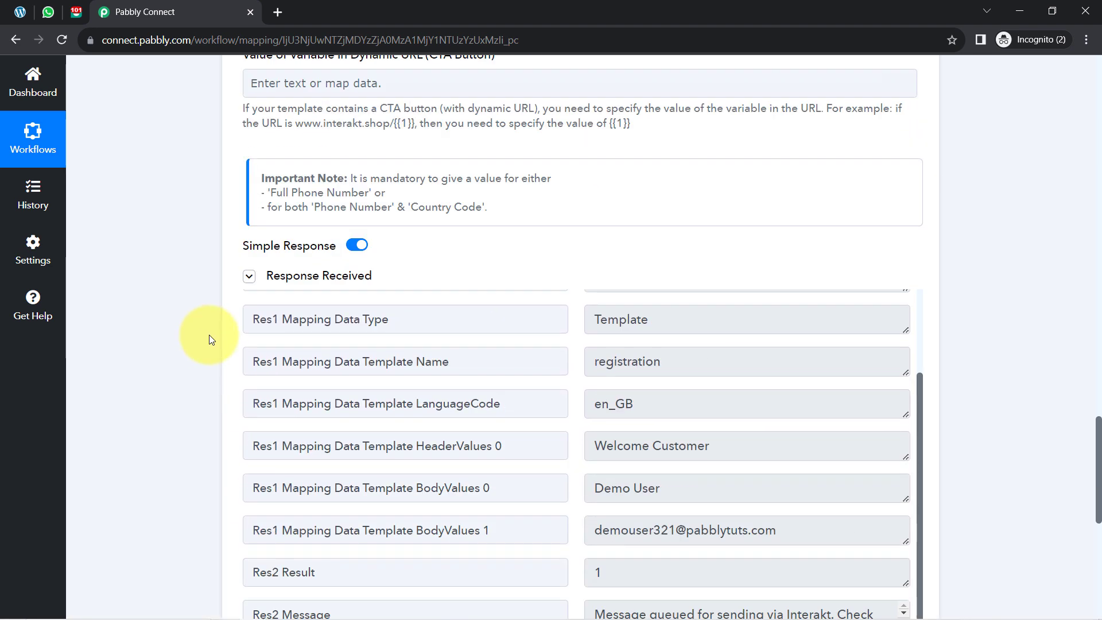
pyautogui.scroll(5, 209, 335)
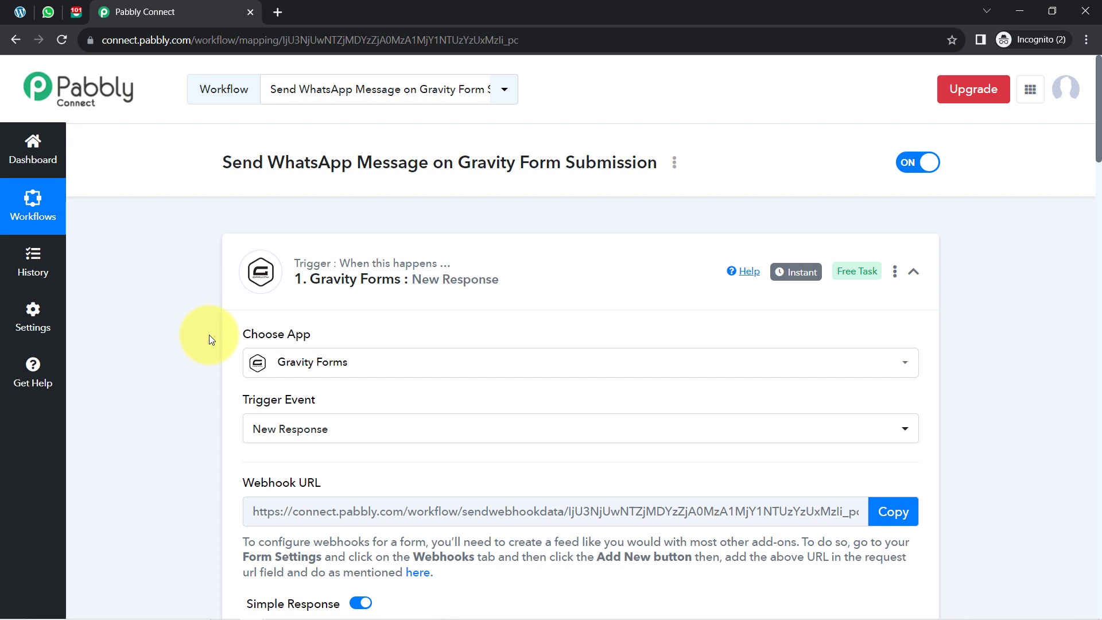
pyautogui.click(417, 276)
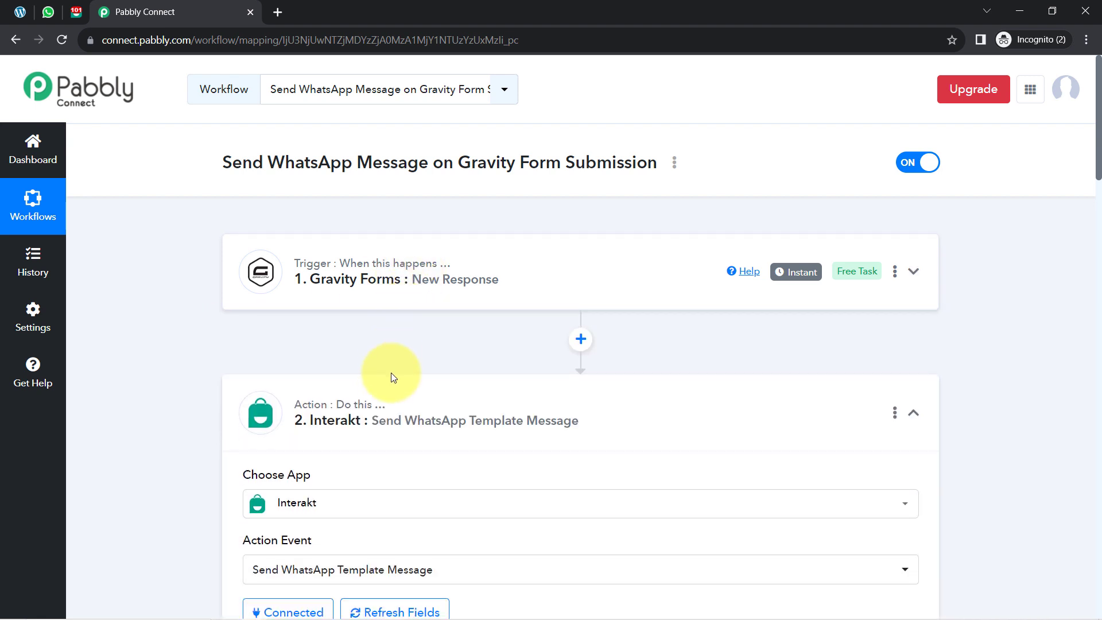
pyautogui.click(388, 389)
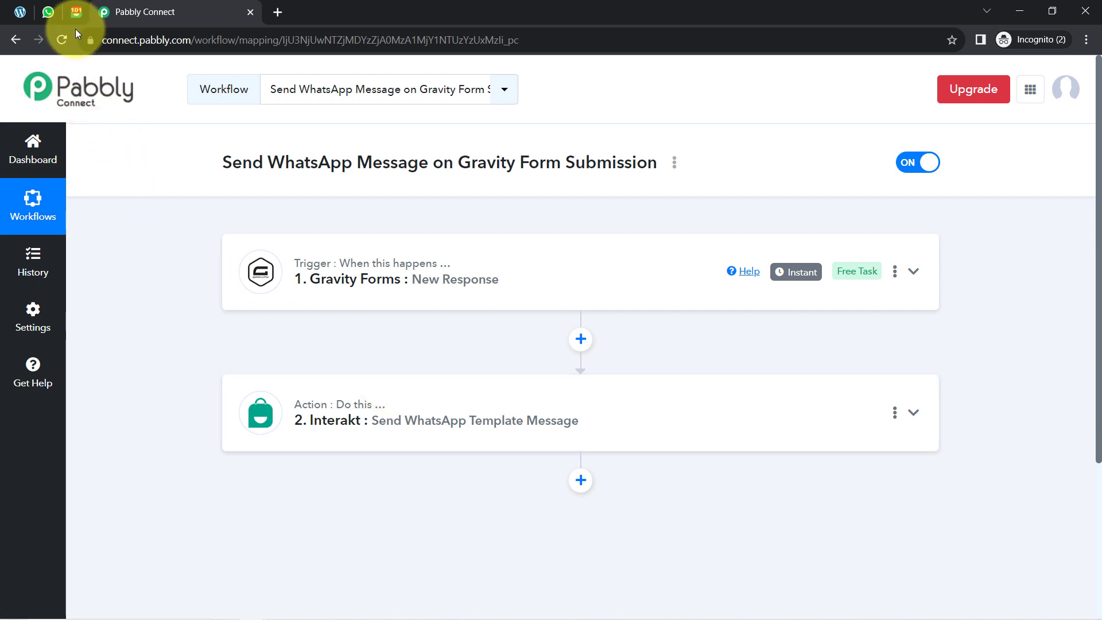
# Step: Switch to WhatsApp Web to check the customer name and email in the received message, then return to Pabbly Connect
pyautogui.click(56, 15)
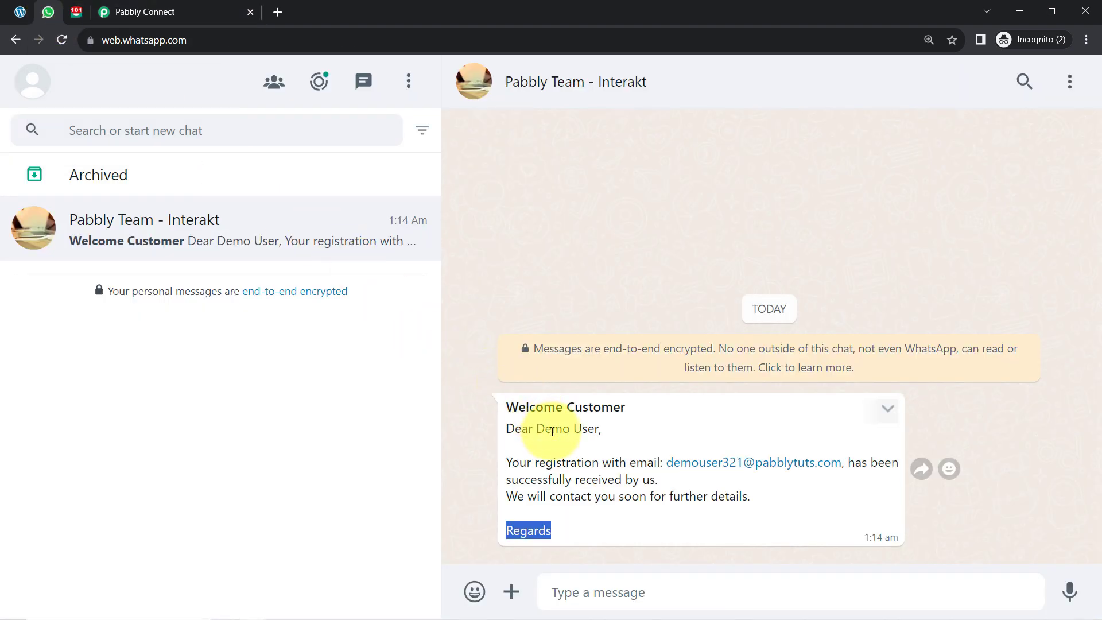
pyautogui.moveTo(537, 428); pyautogui.dragTo(816, 463)
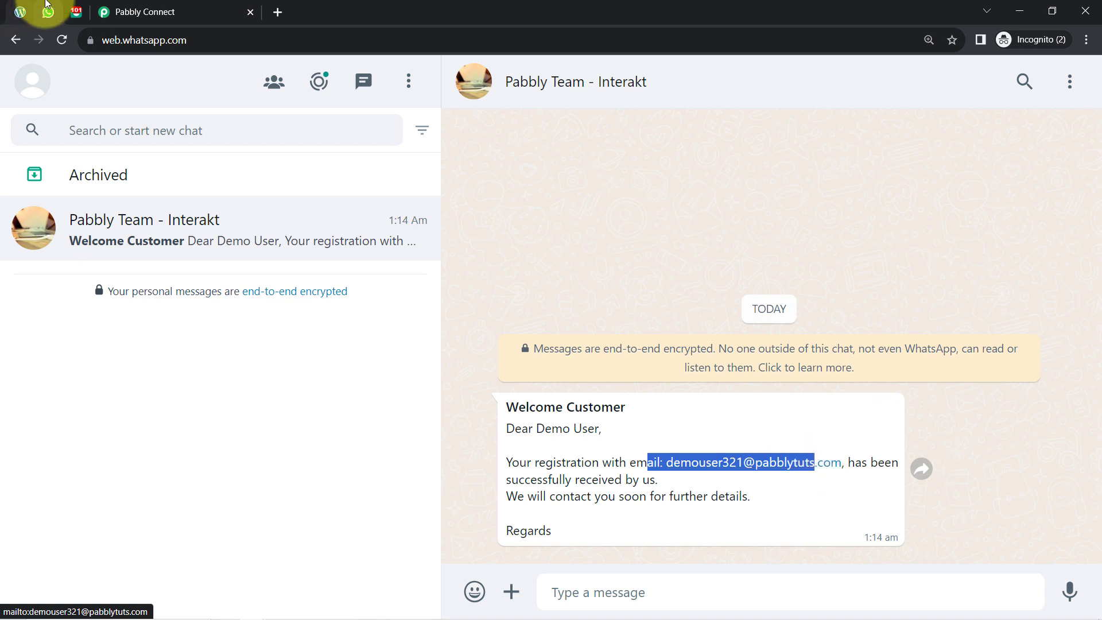
pyautogui.click(152, 12)
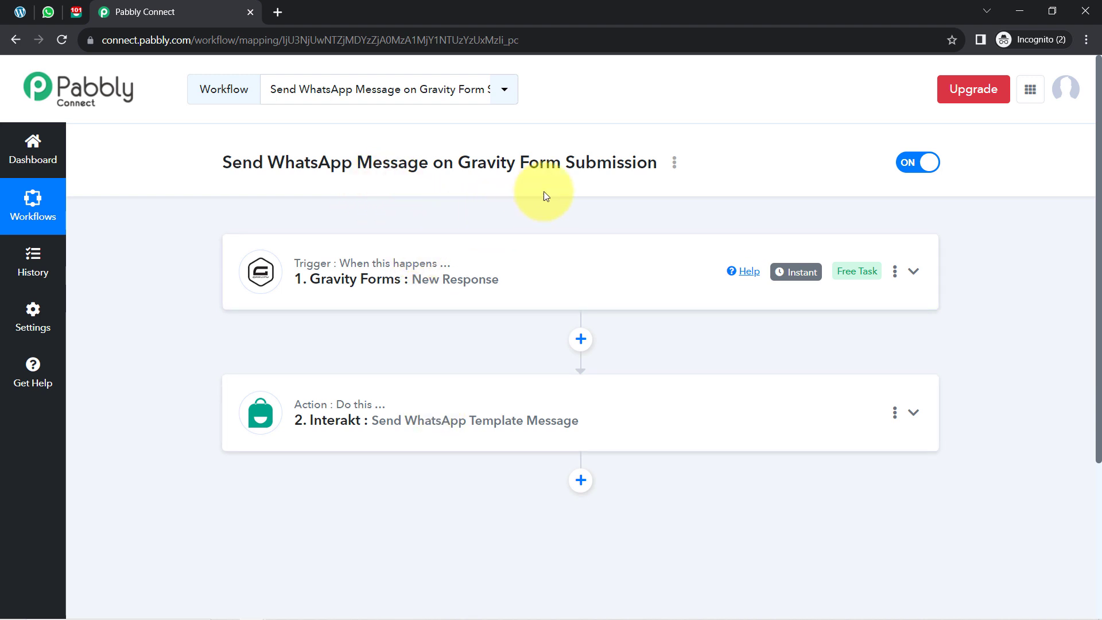
# Step: Copy the share link of the Send WhatsApp Message on Gravity Form Submission workflow and close the sharing dialog
pyautogui.click(675, 164)
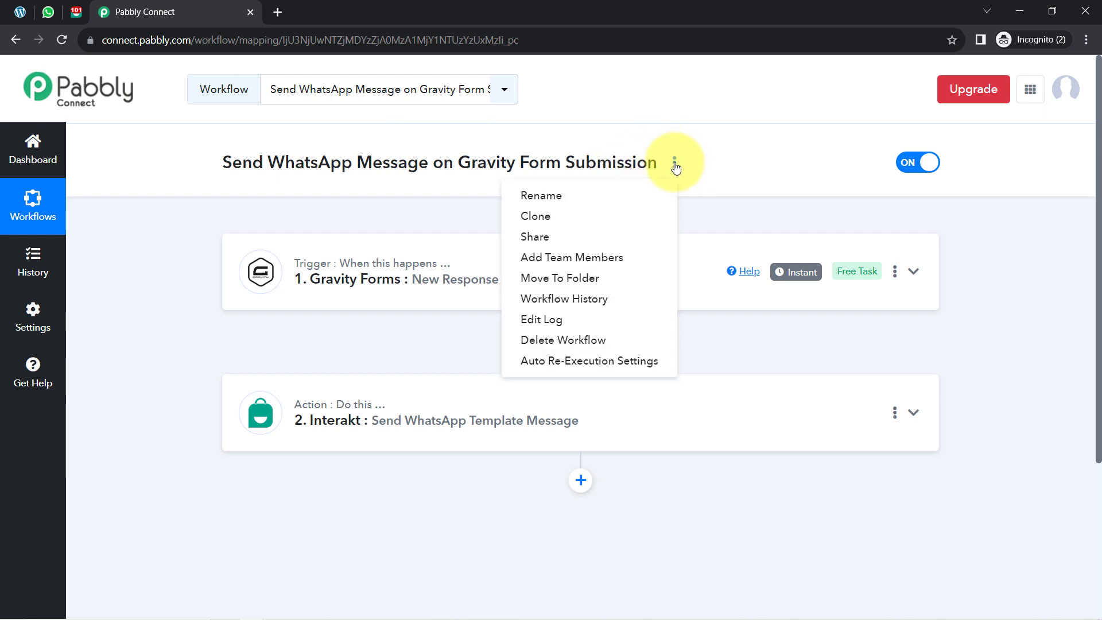
pyautogui.click(537, 235)
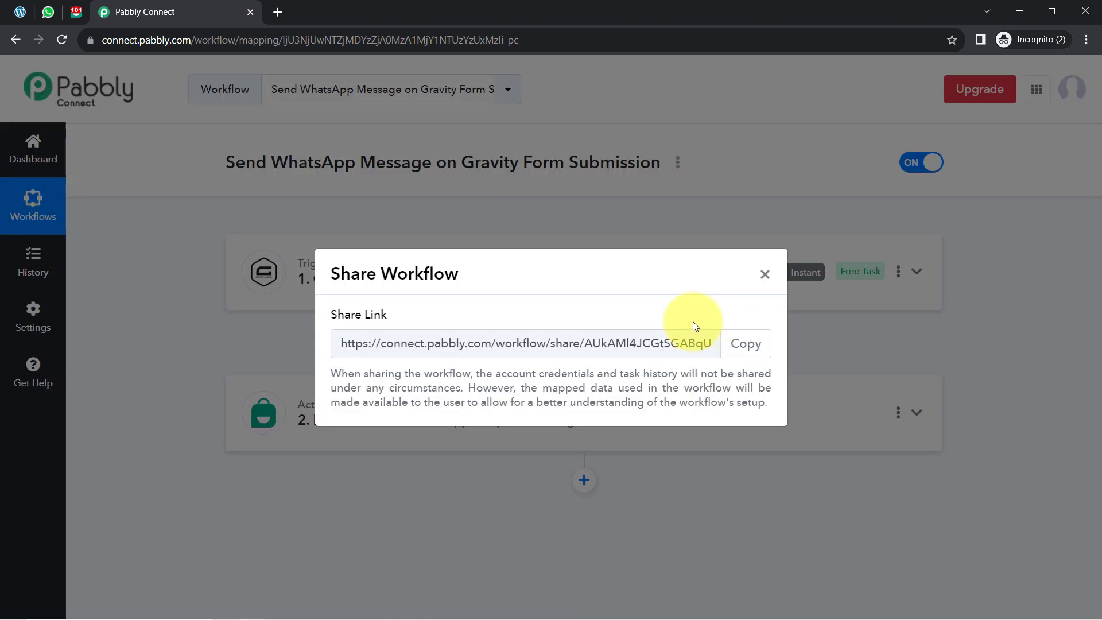
pyautogui.click(748, 343)
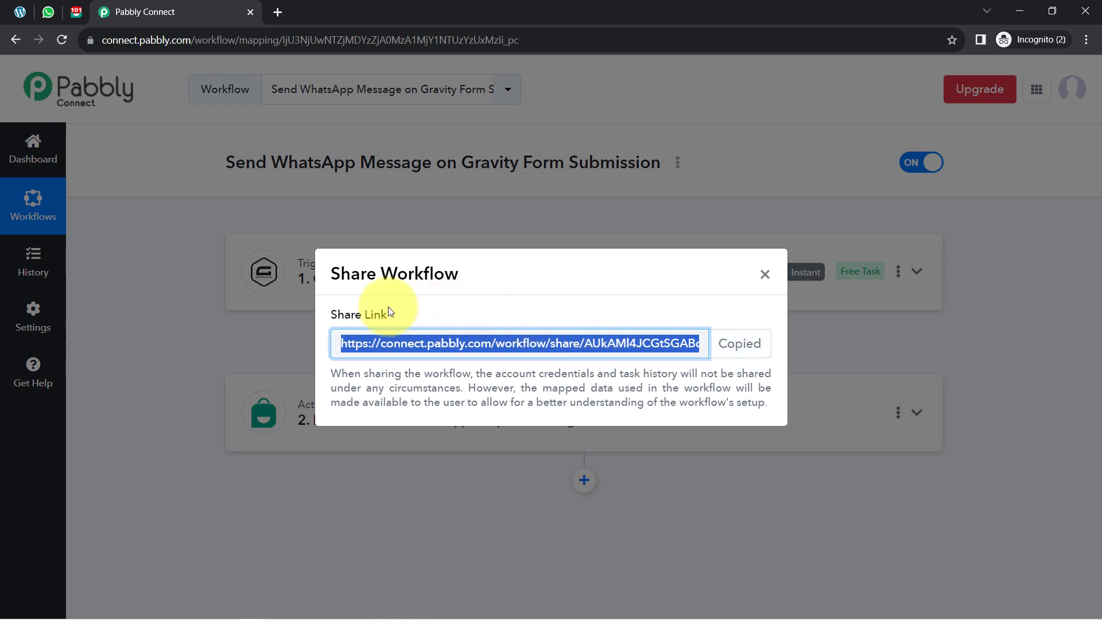
pyautogui.moveTo(355, 315); pyautogui.dragTo(388, 314)
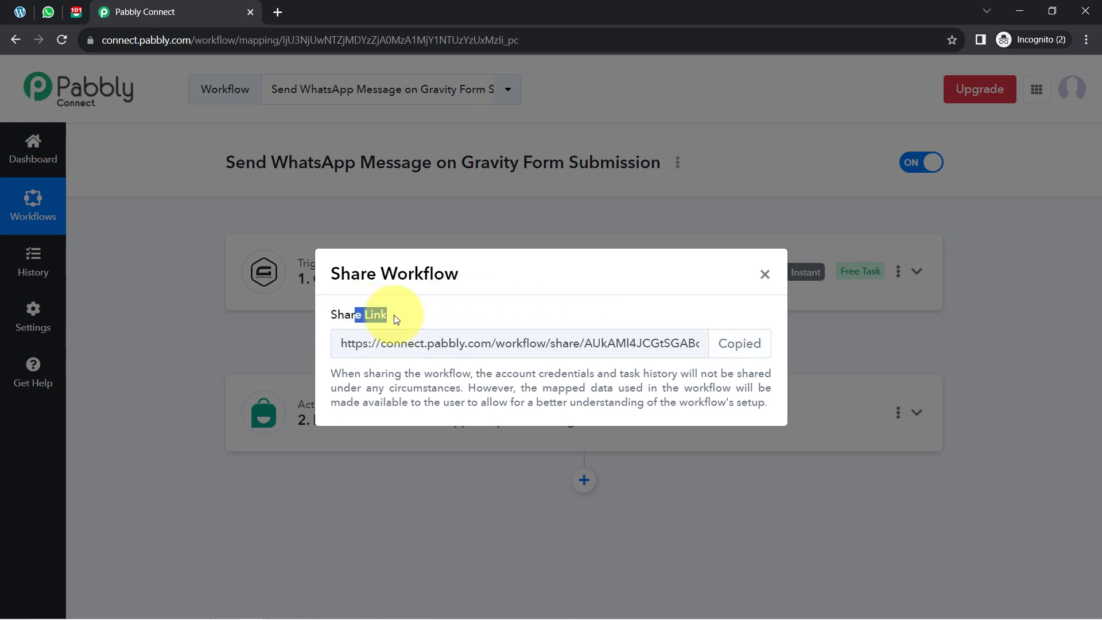
pyautogui.click(765, 276)
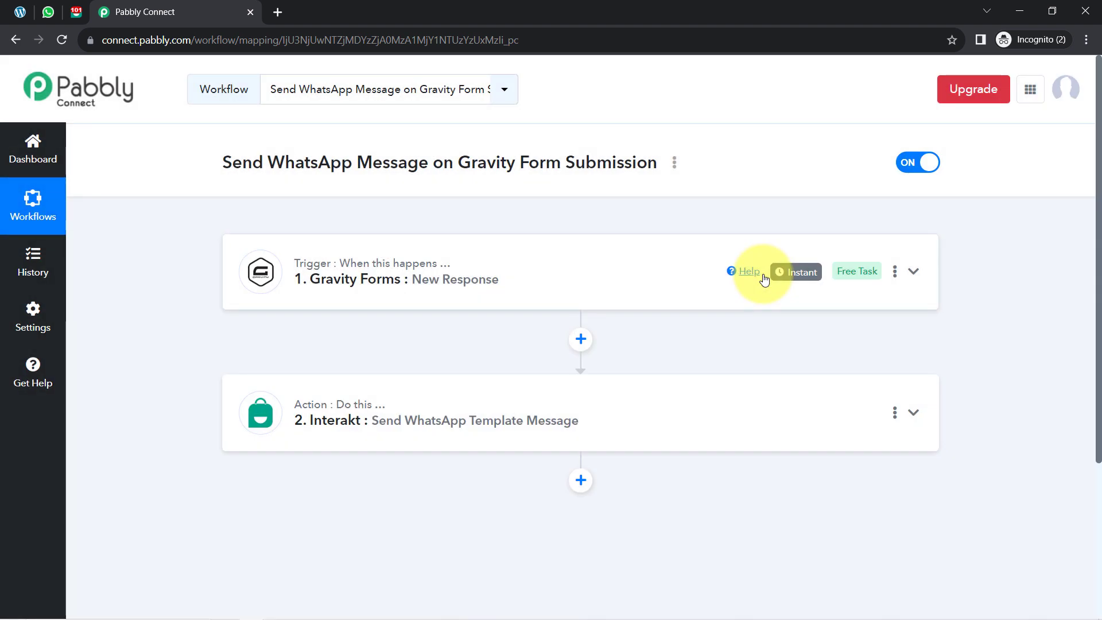